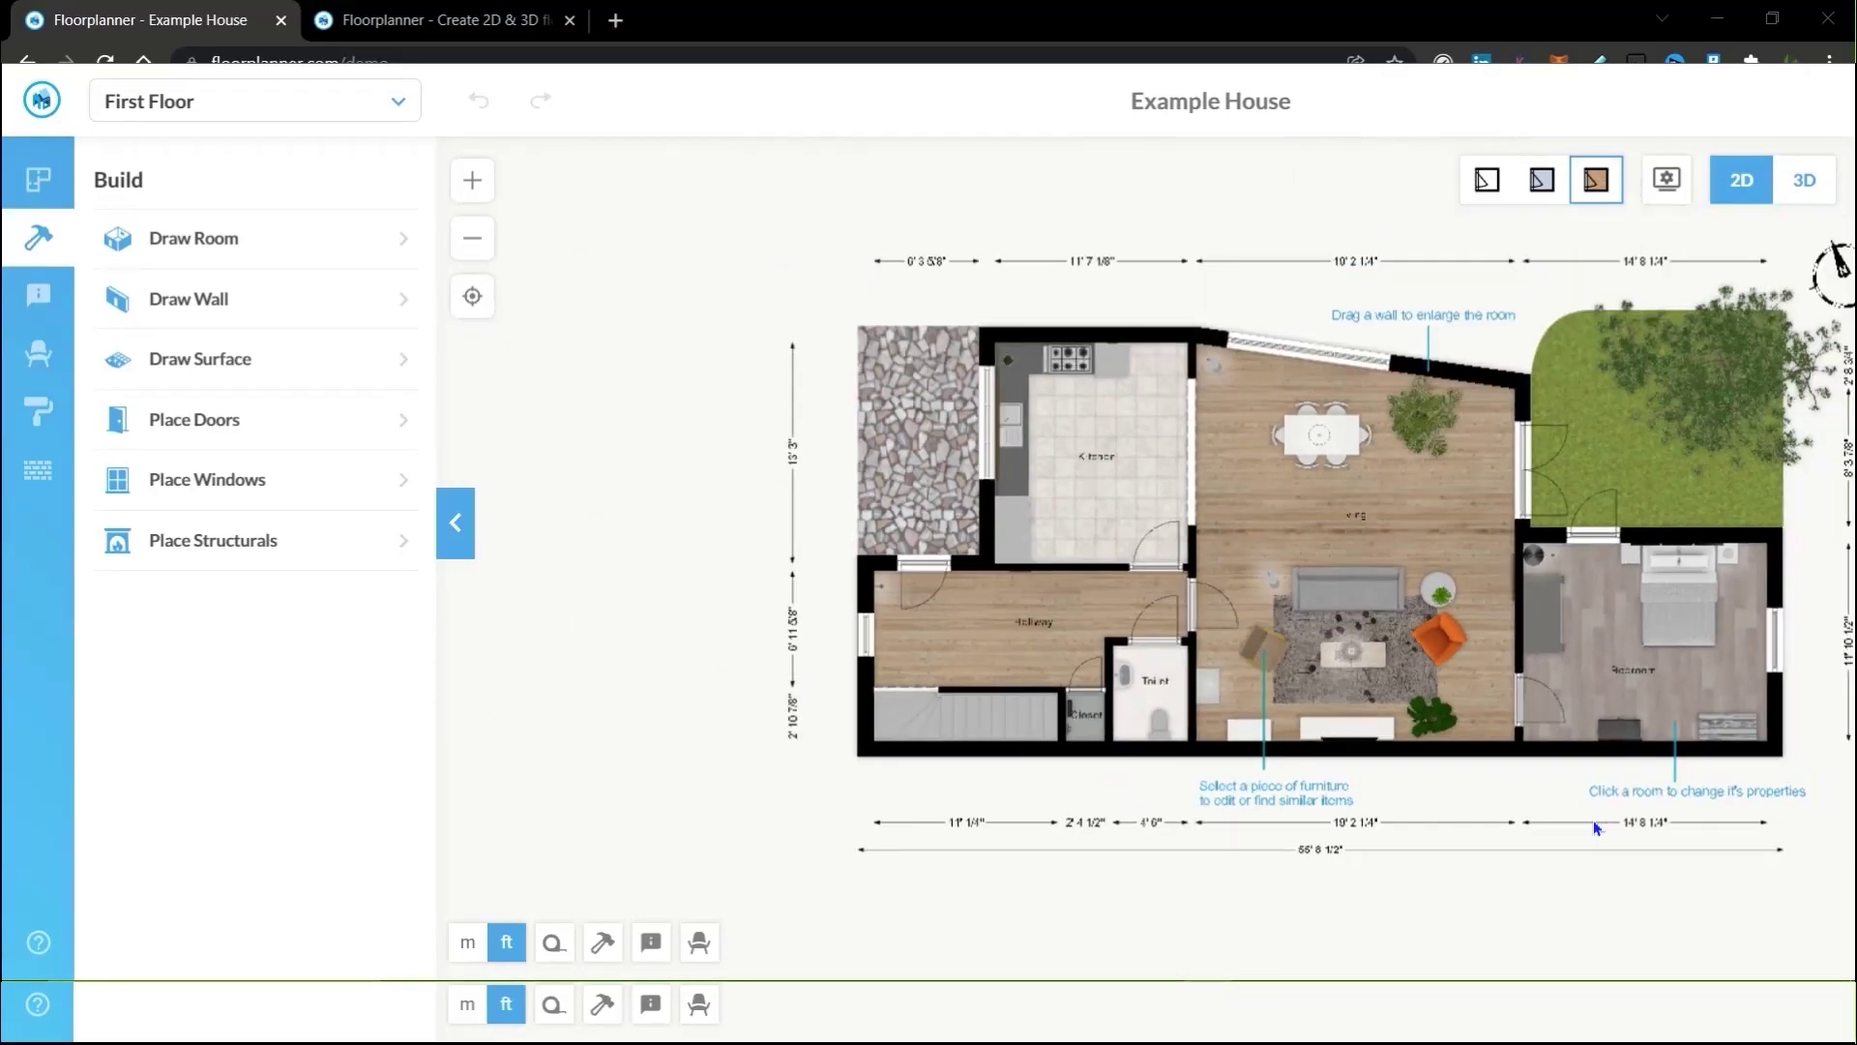
Examine the example house's first floor in 3D from several angles and distances
left_click(1804, 180)
left_click_drag(1359, 581, 1306, 542)
left_click(1542, 180)
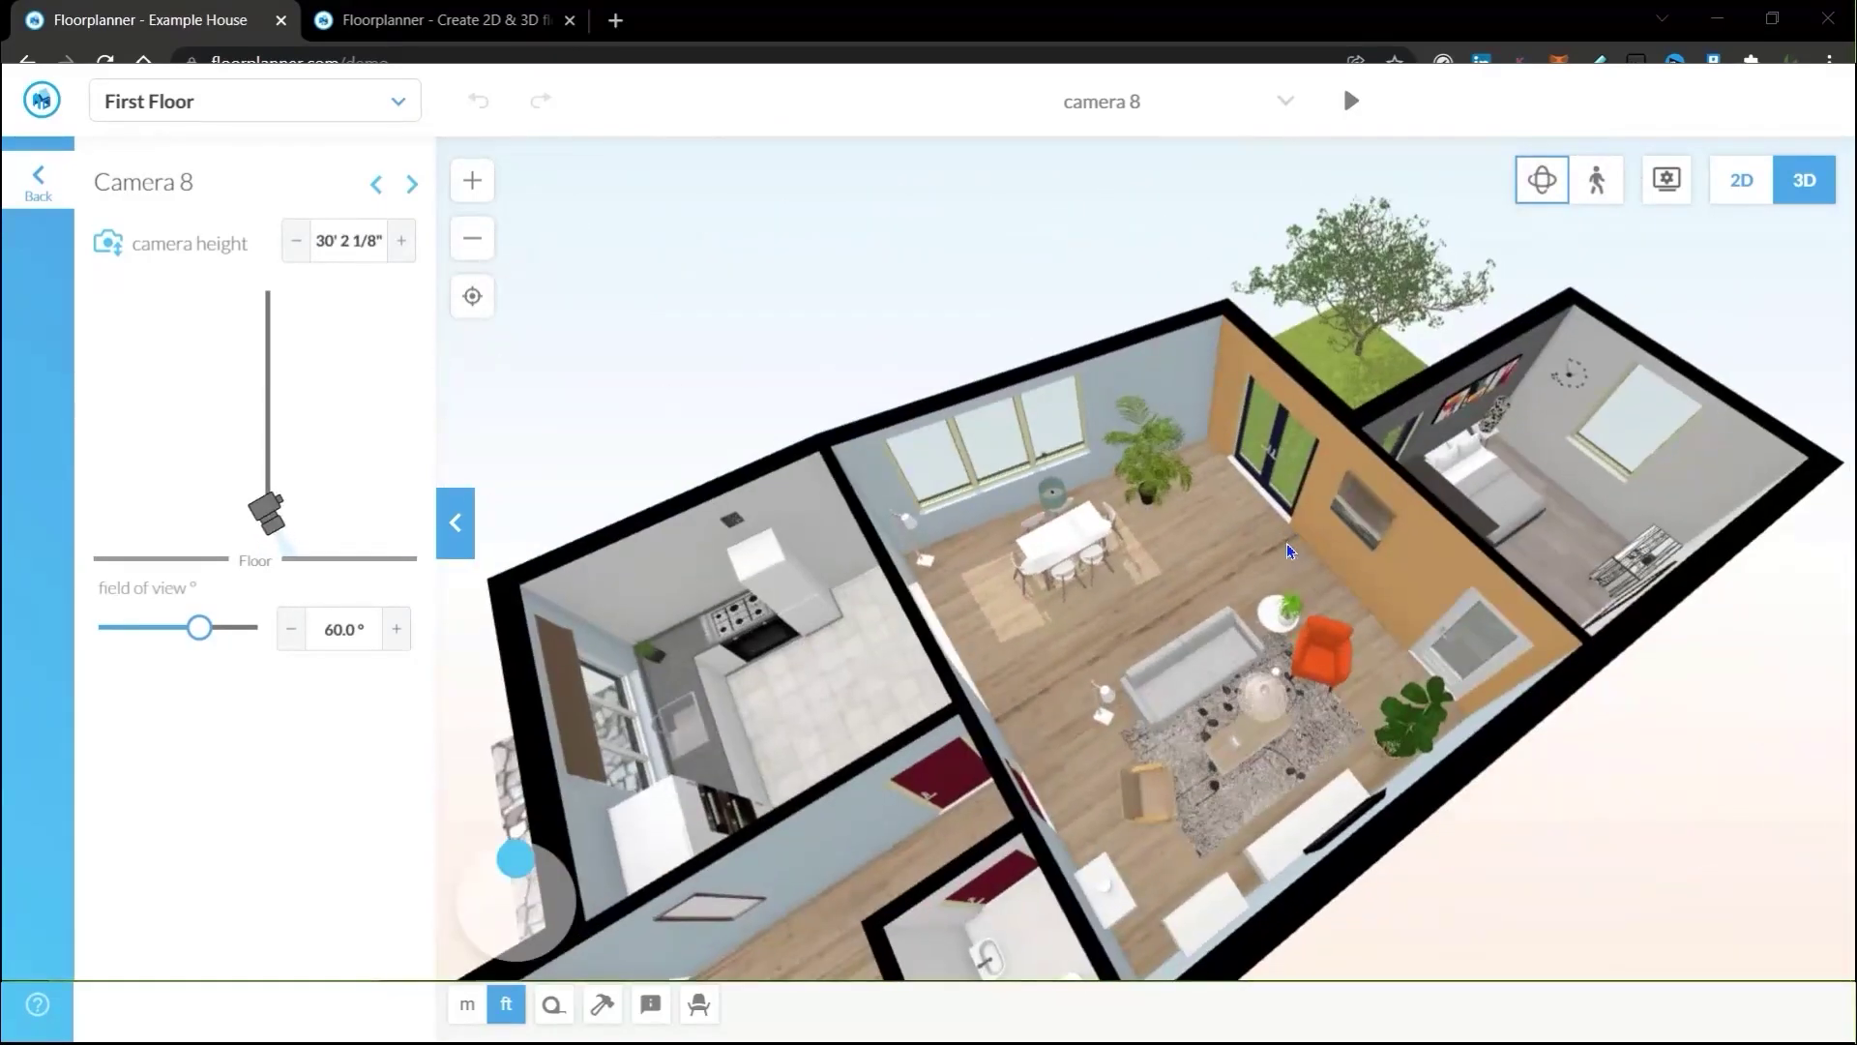
scroll(1306, 523, "down", 3)
mouse_move(1306, 464)
left_mouse_down()
mouse_move(1306, 520)
mouse_move(1277, 459)
left_mouse_up()
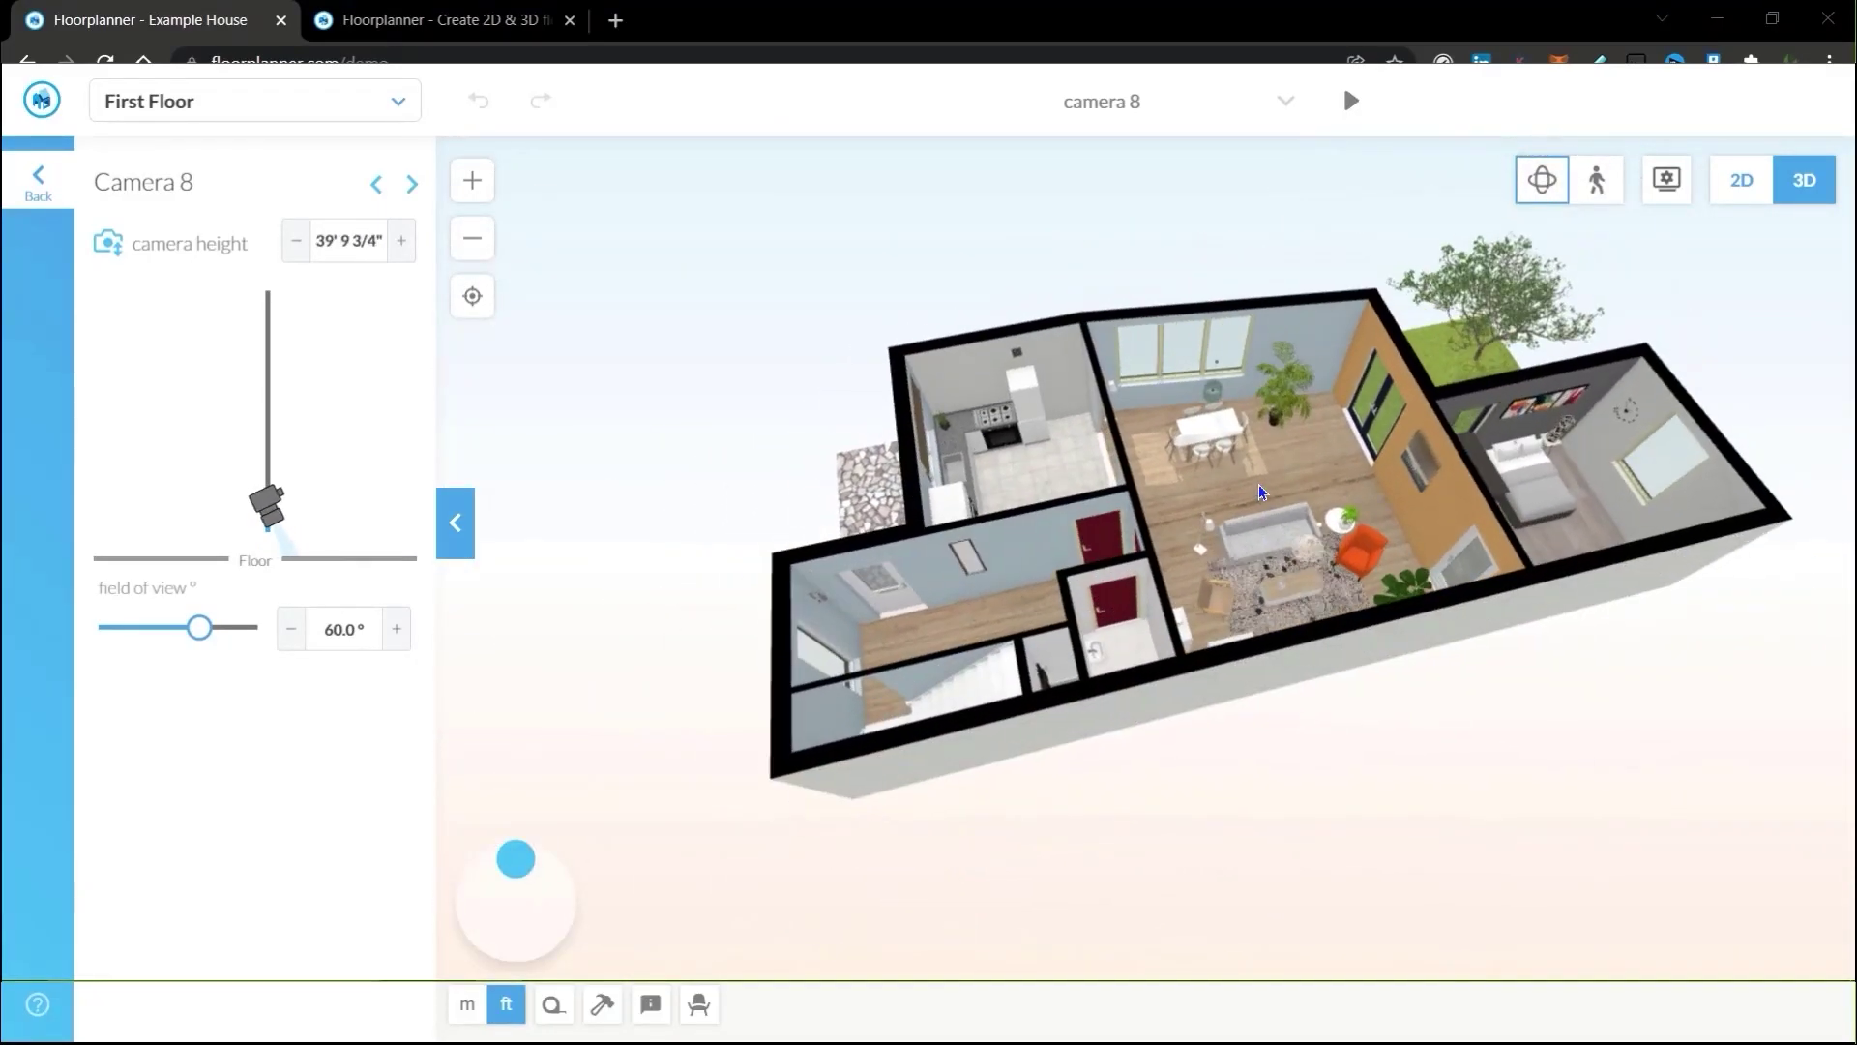
scroll(1277, 484, "up", 3)
right_click_drag(1573, 515, 1161, 611)
left_click_drag(1160, 612, 1200, 638)
right_click_drag(1702, 436, 1216, 540)
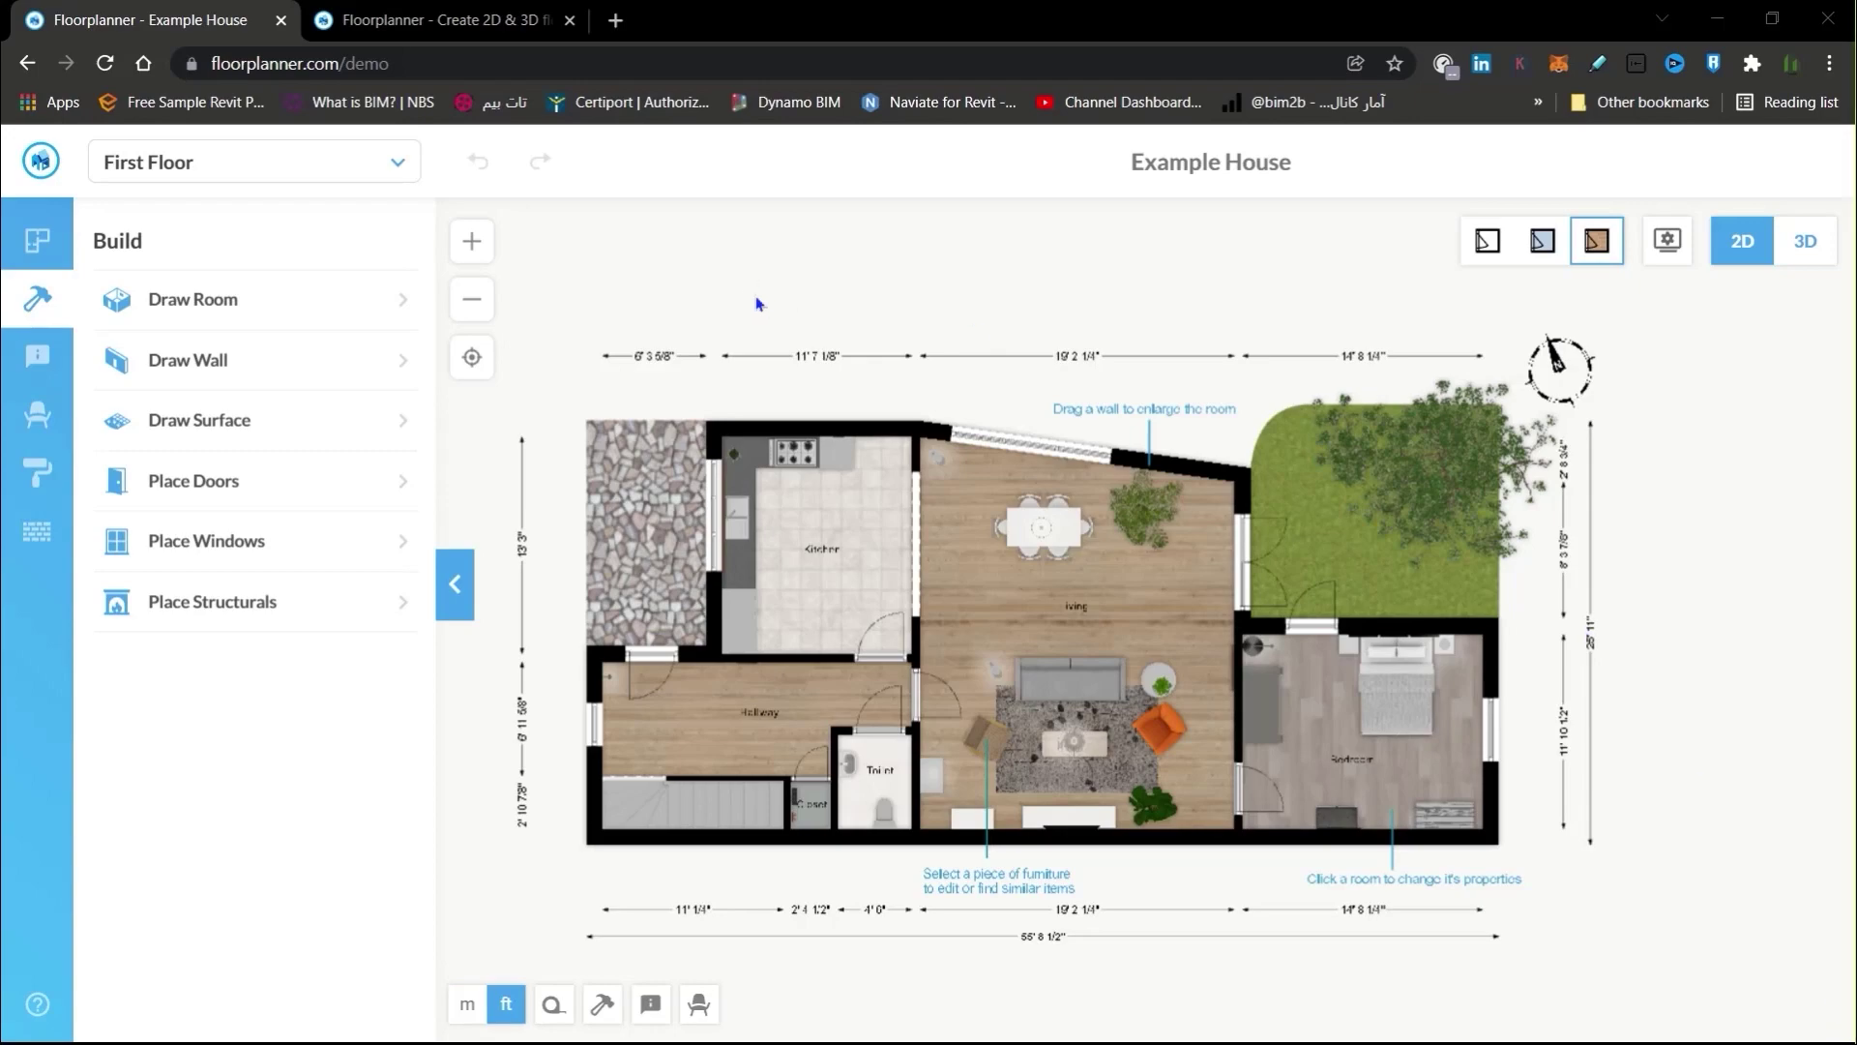
Create a Level 1 project named Project 4 from the account dashboard and start it with an empty plan
left_click(460, 14)
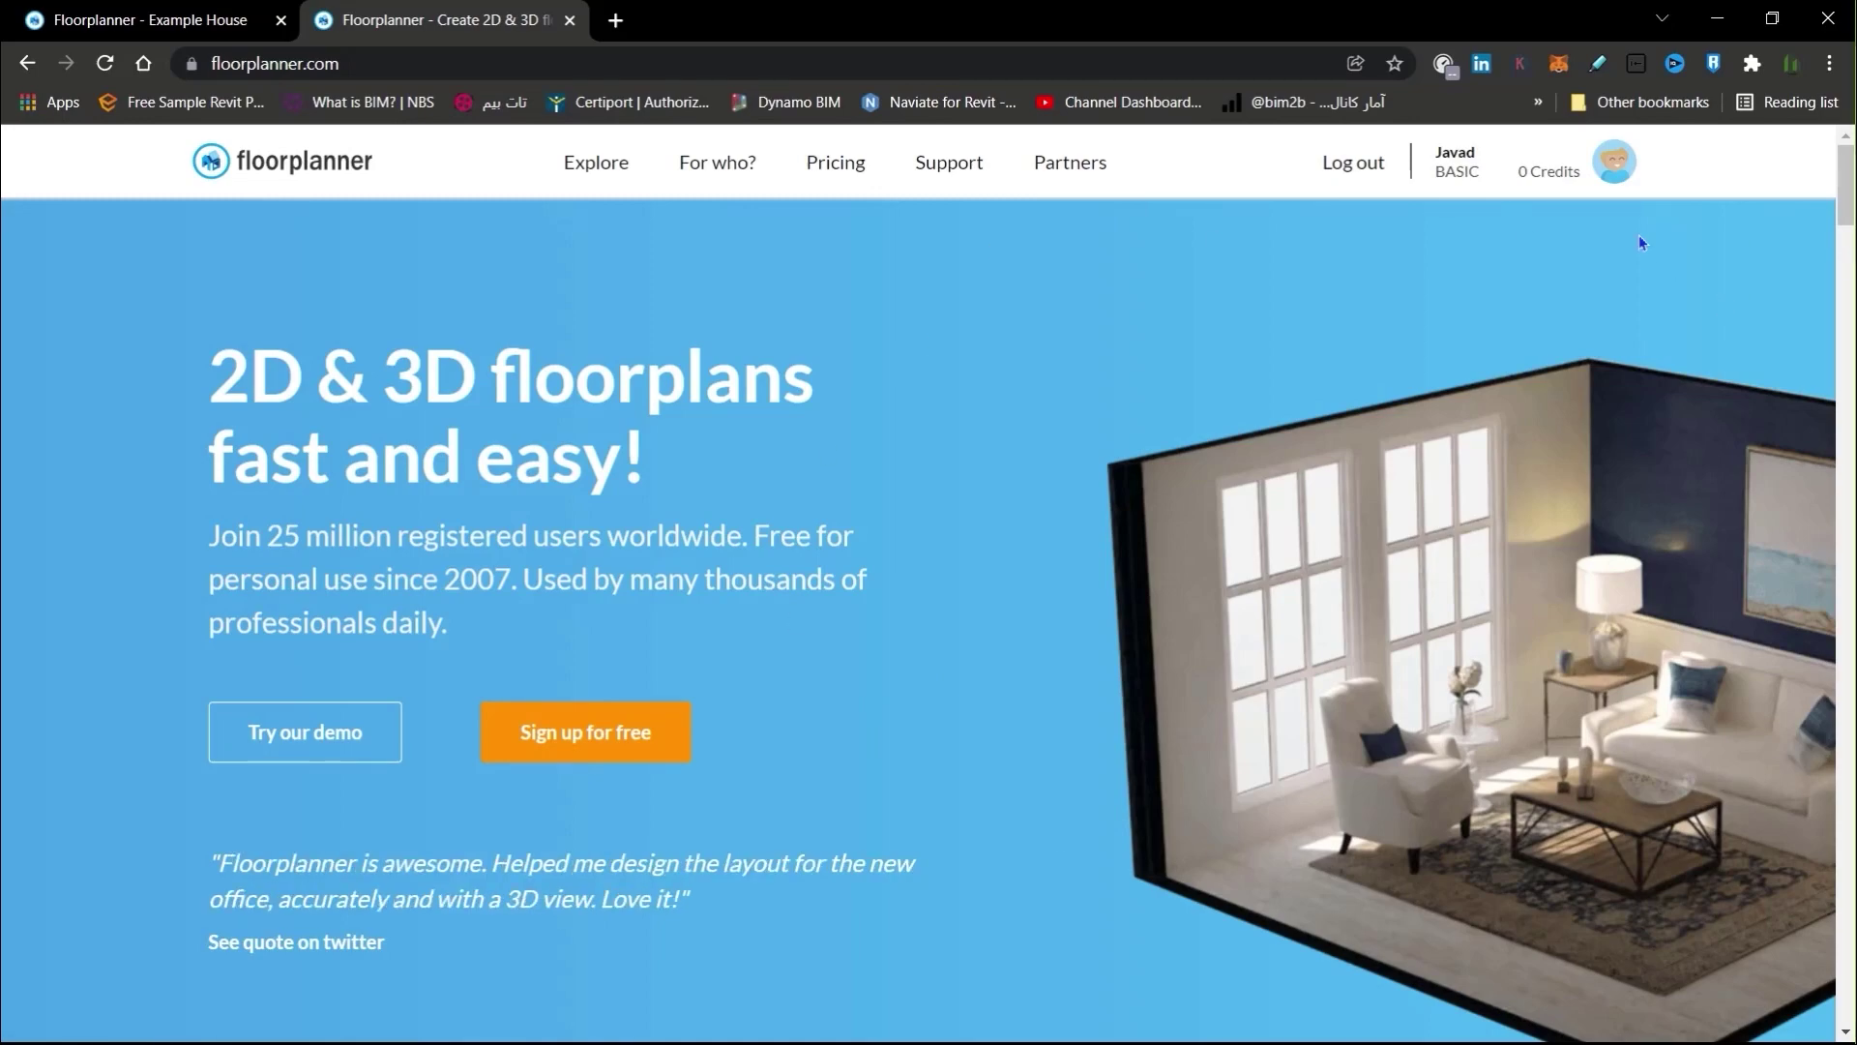
left_click(1569, 174)
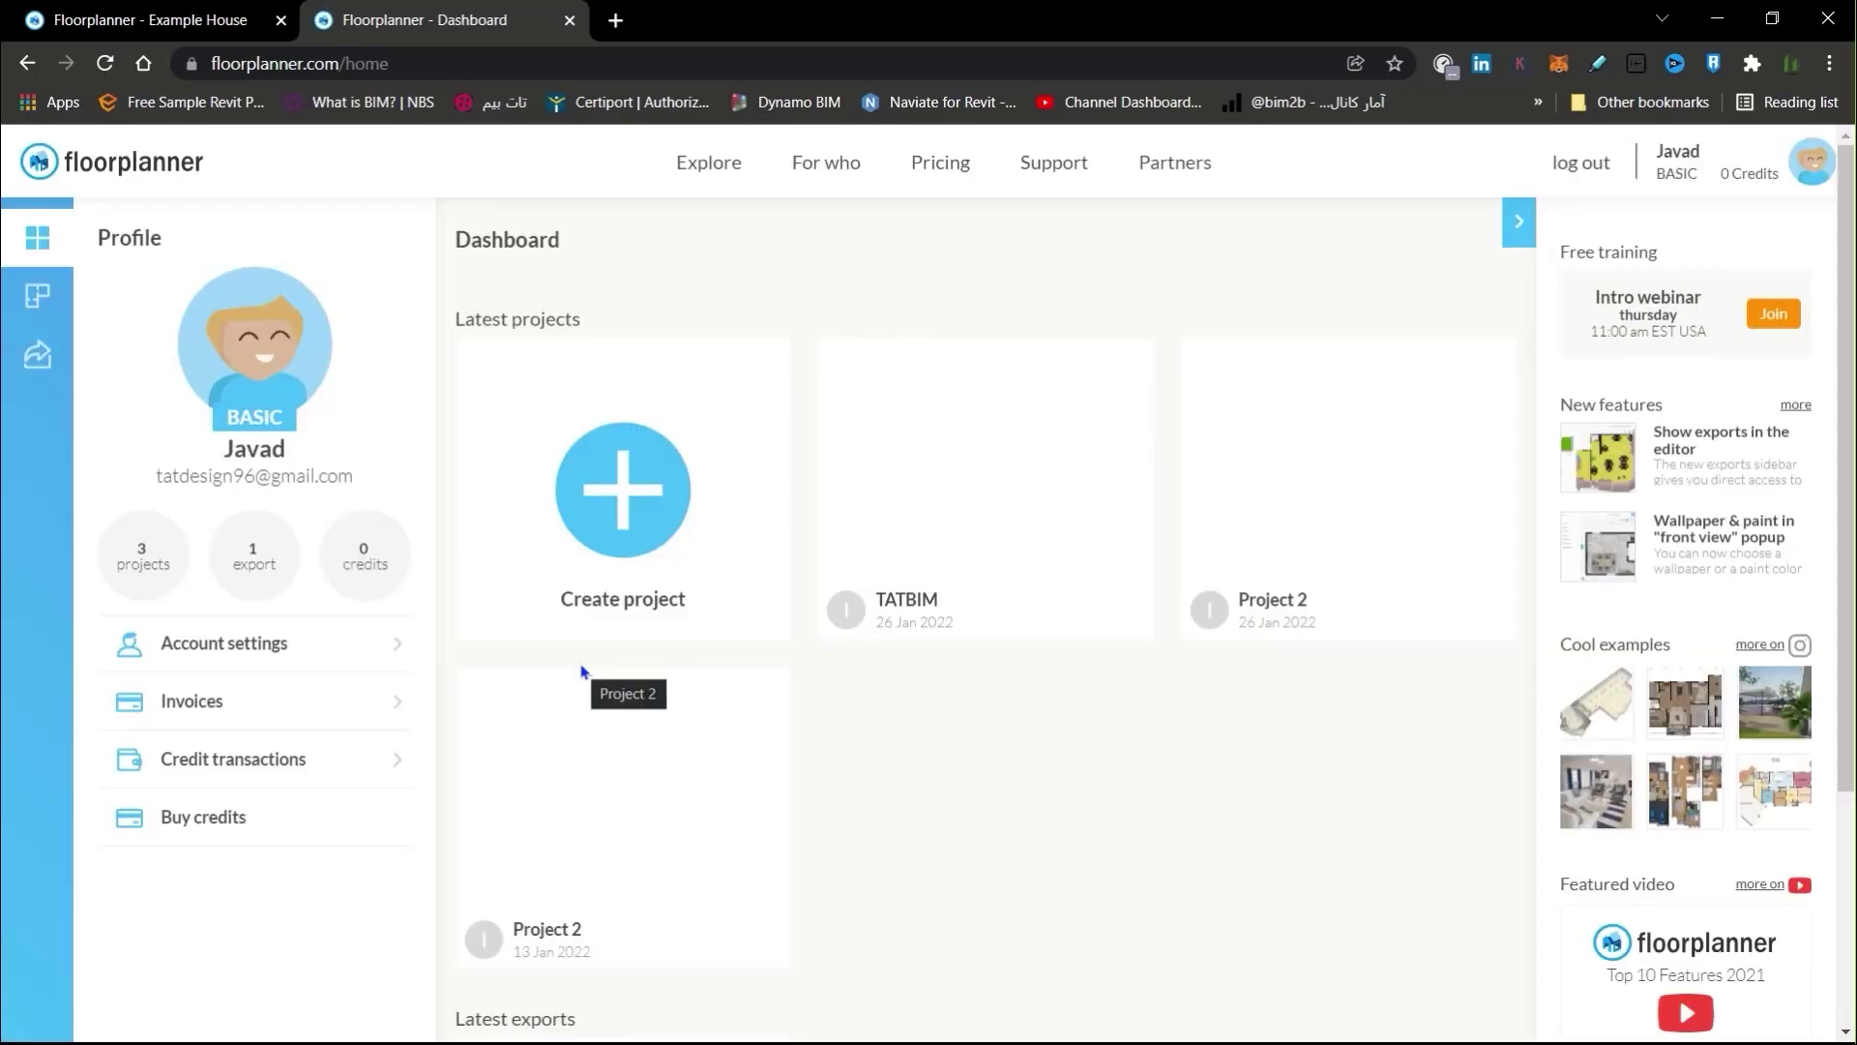
left_click(511, 502)
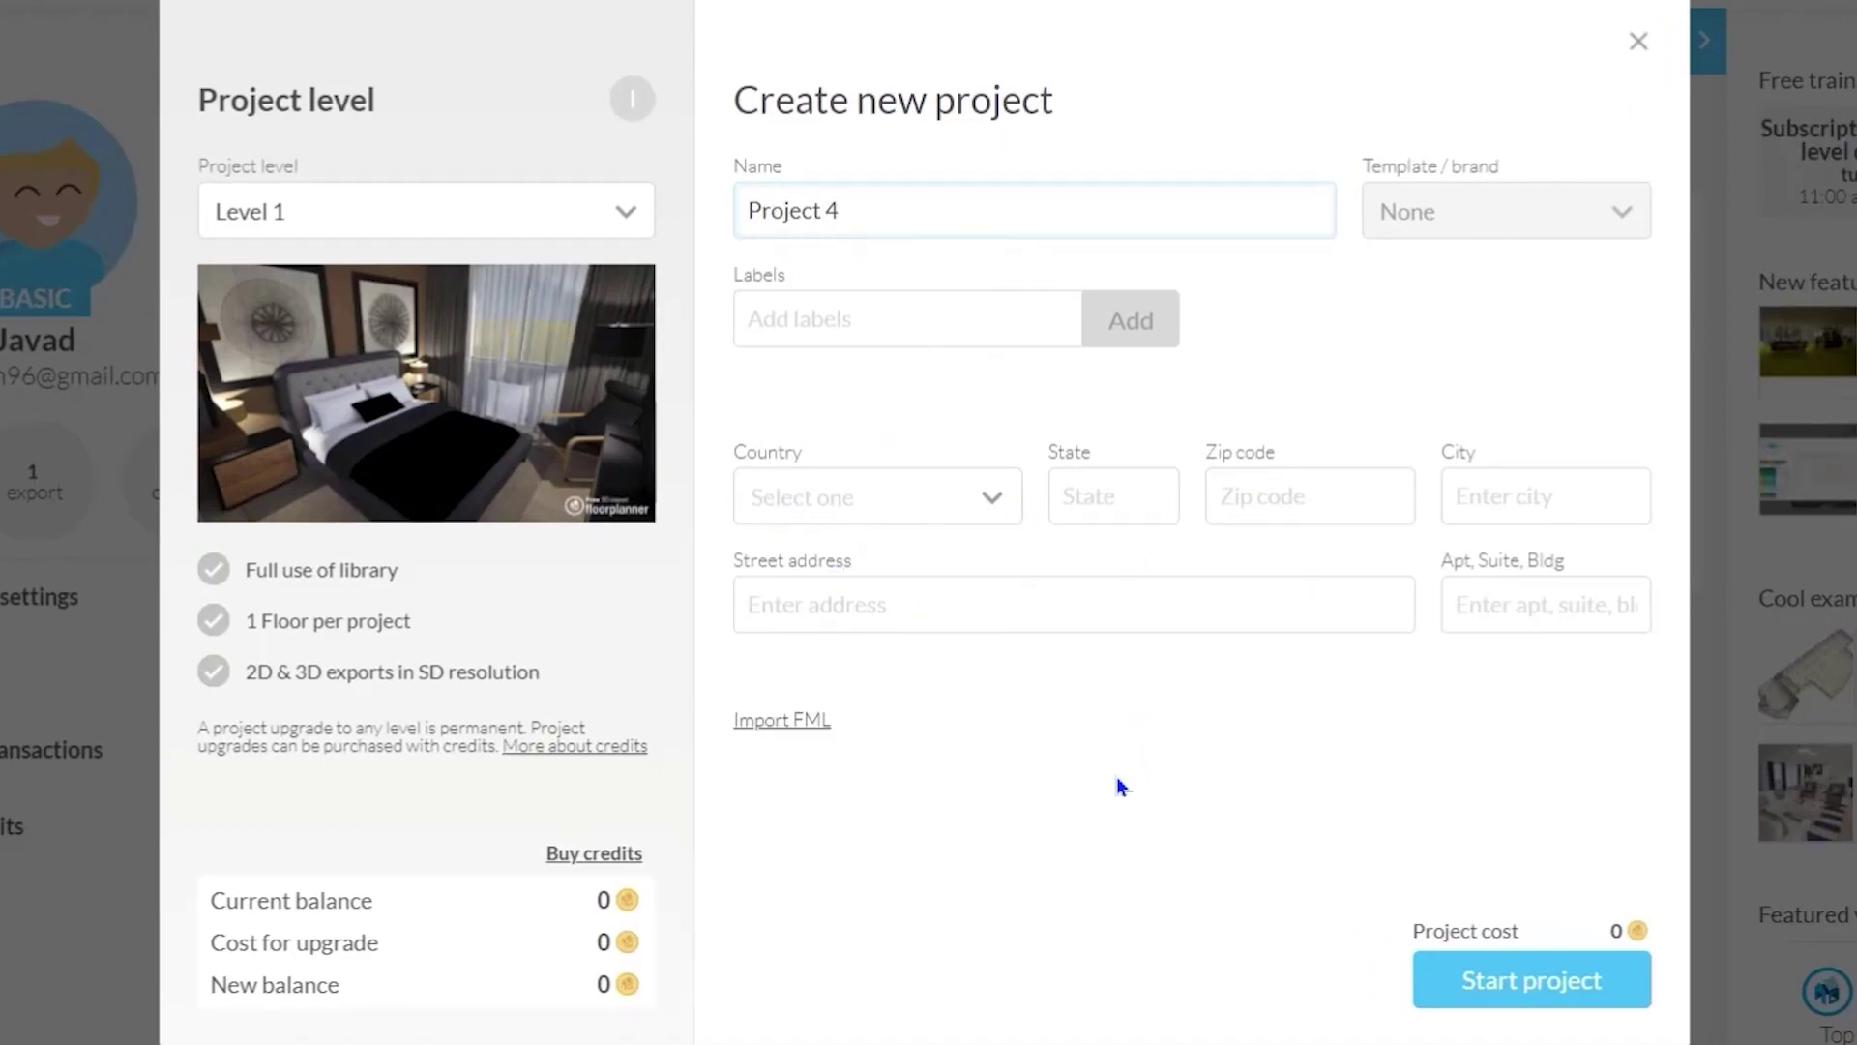
left_click(1509, 996)
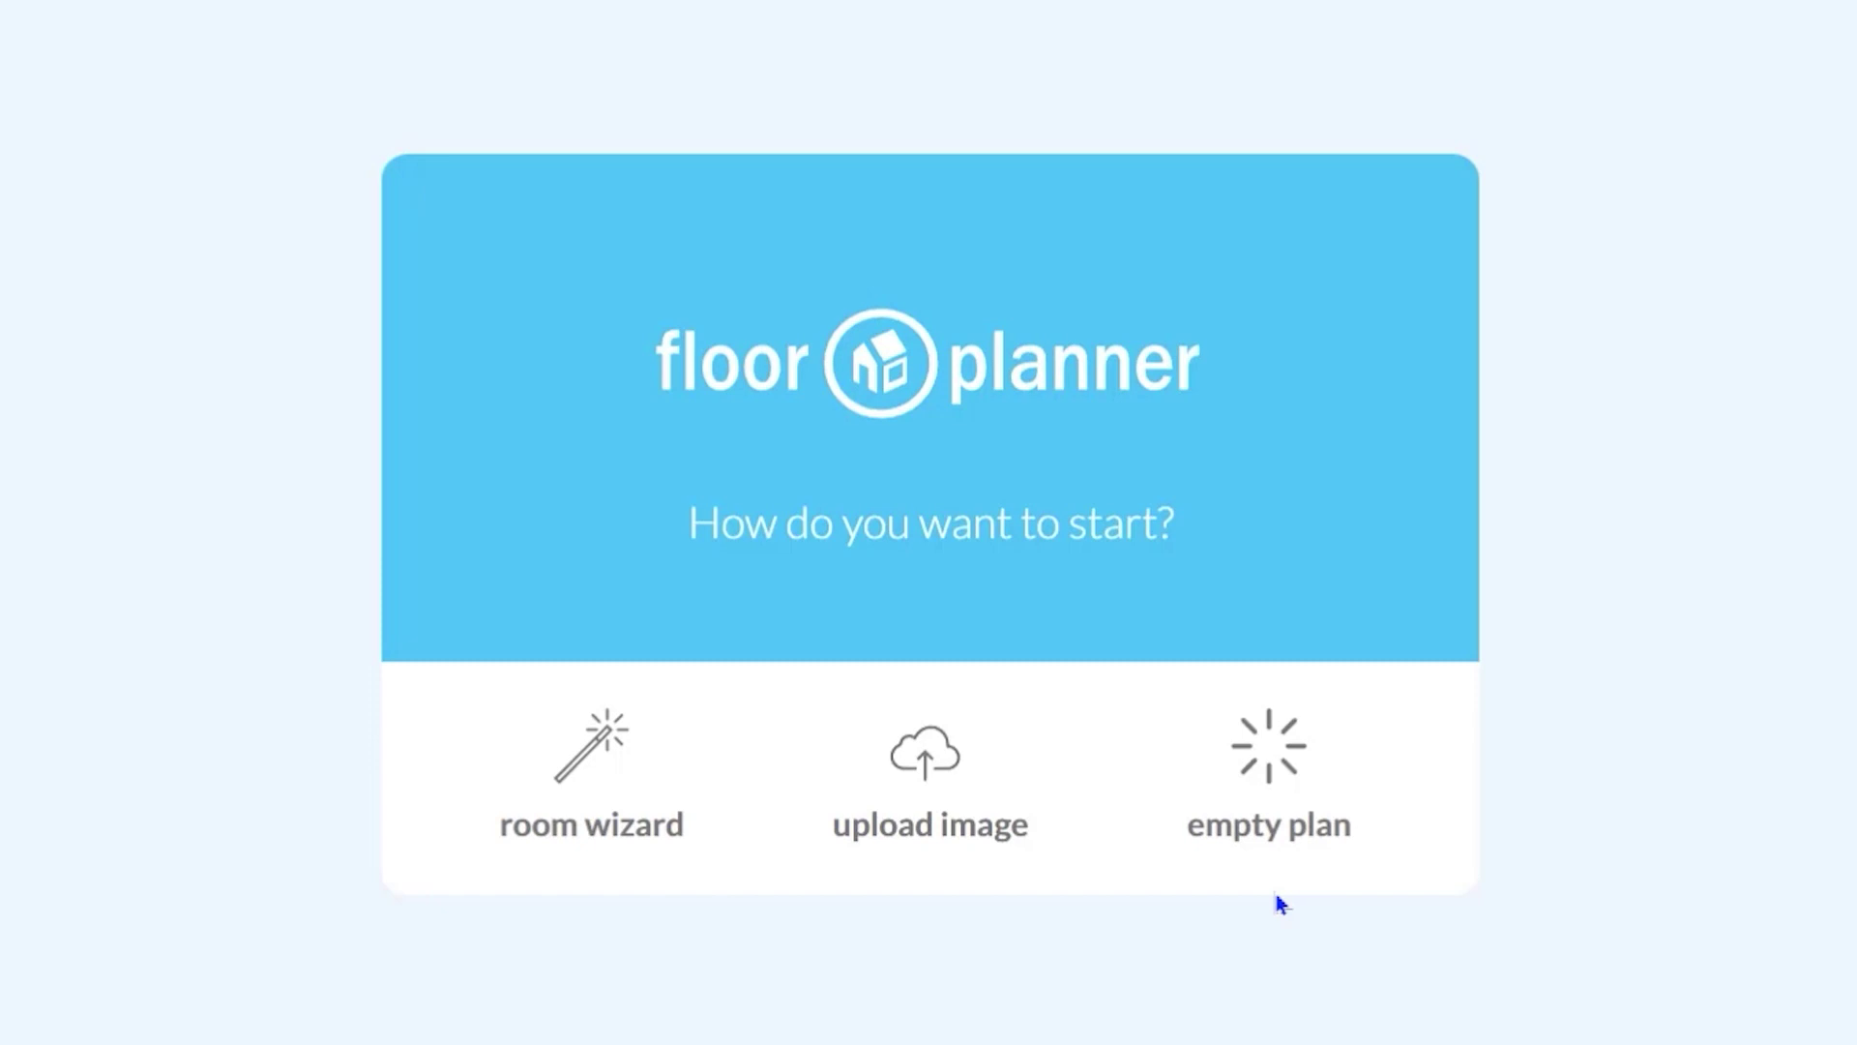
left_click(1269, 749)
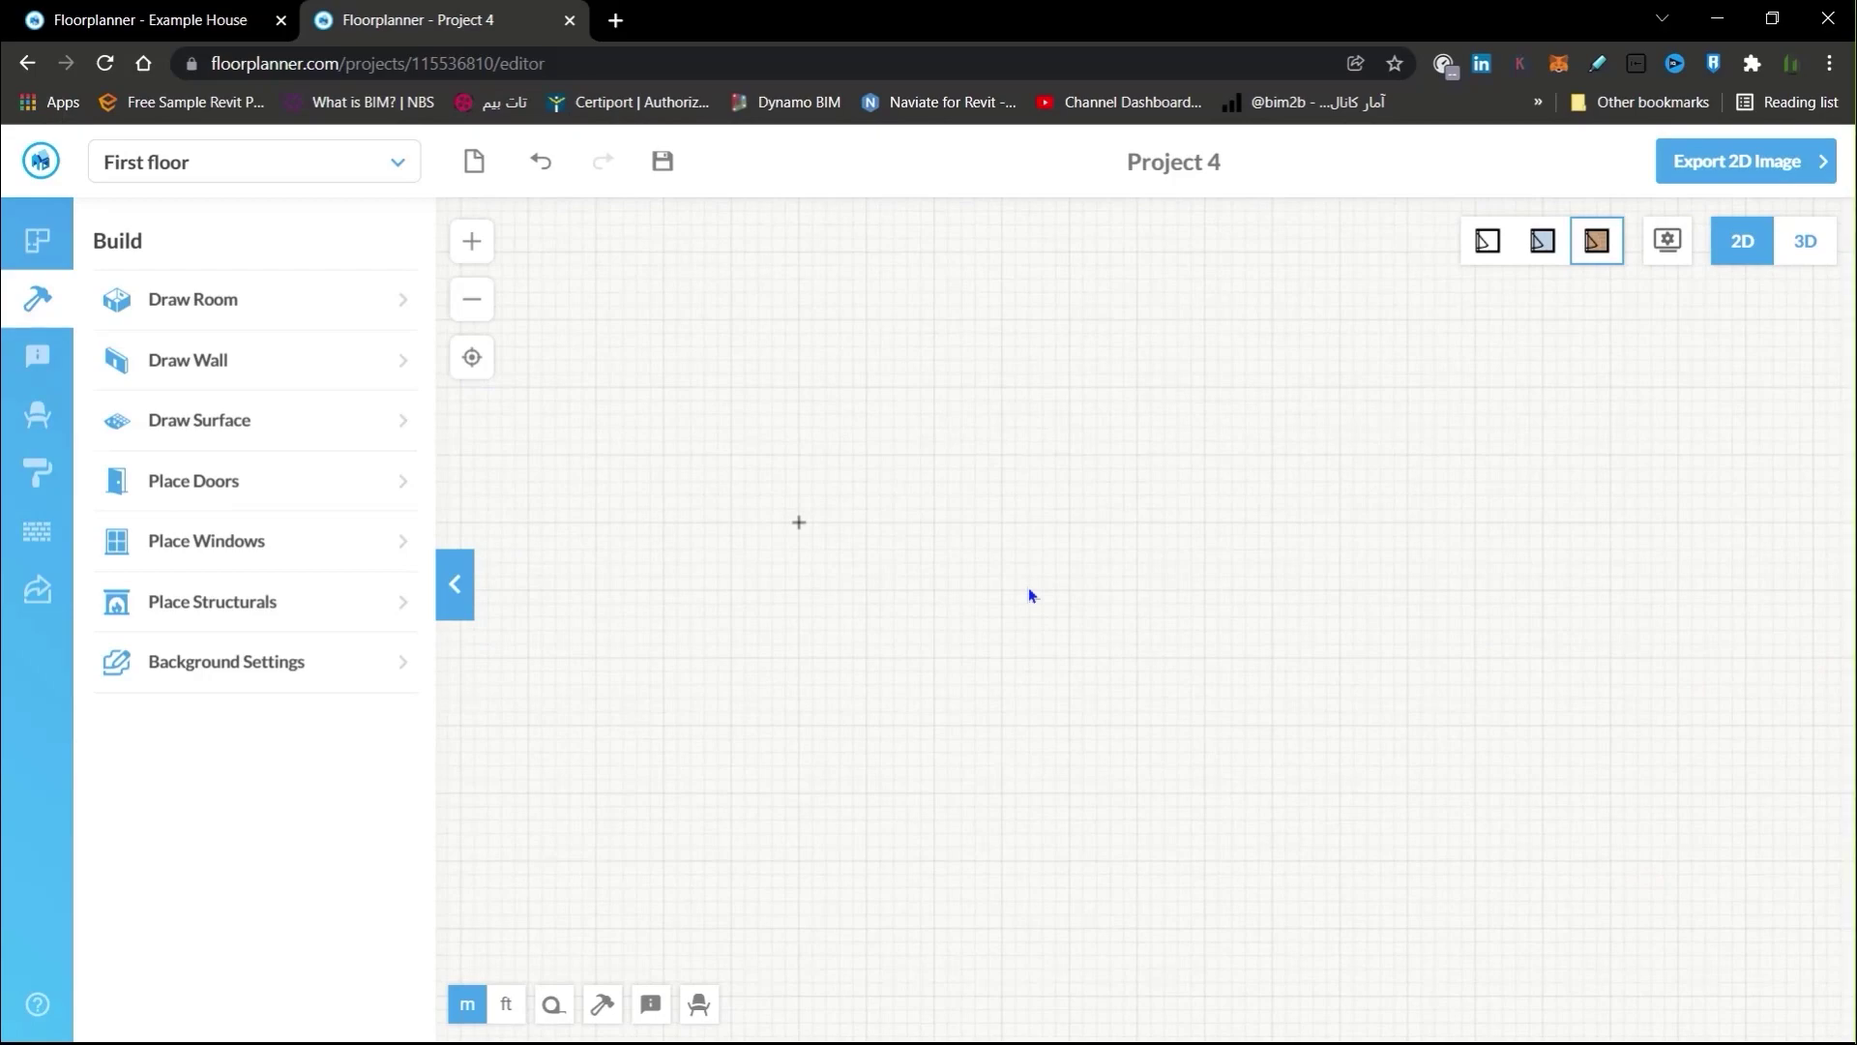
scroll(855, 525, "up", 2)
left_click_drag(857, 542, 765, 471)
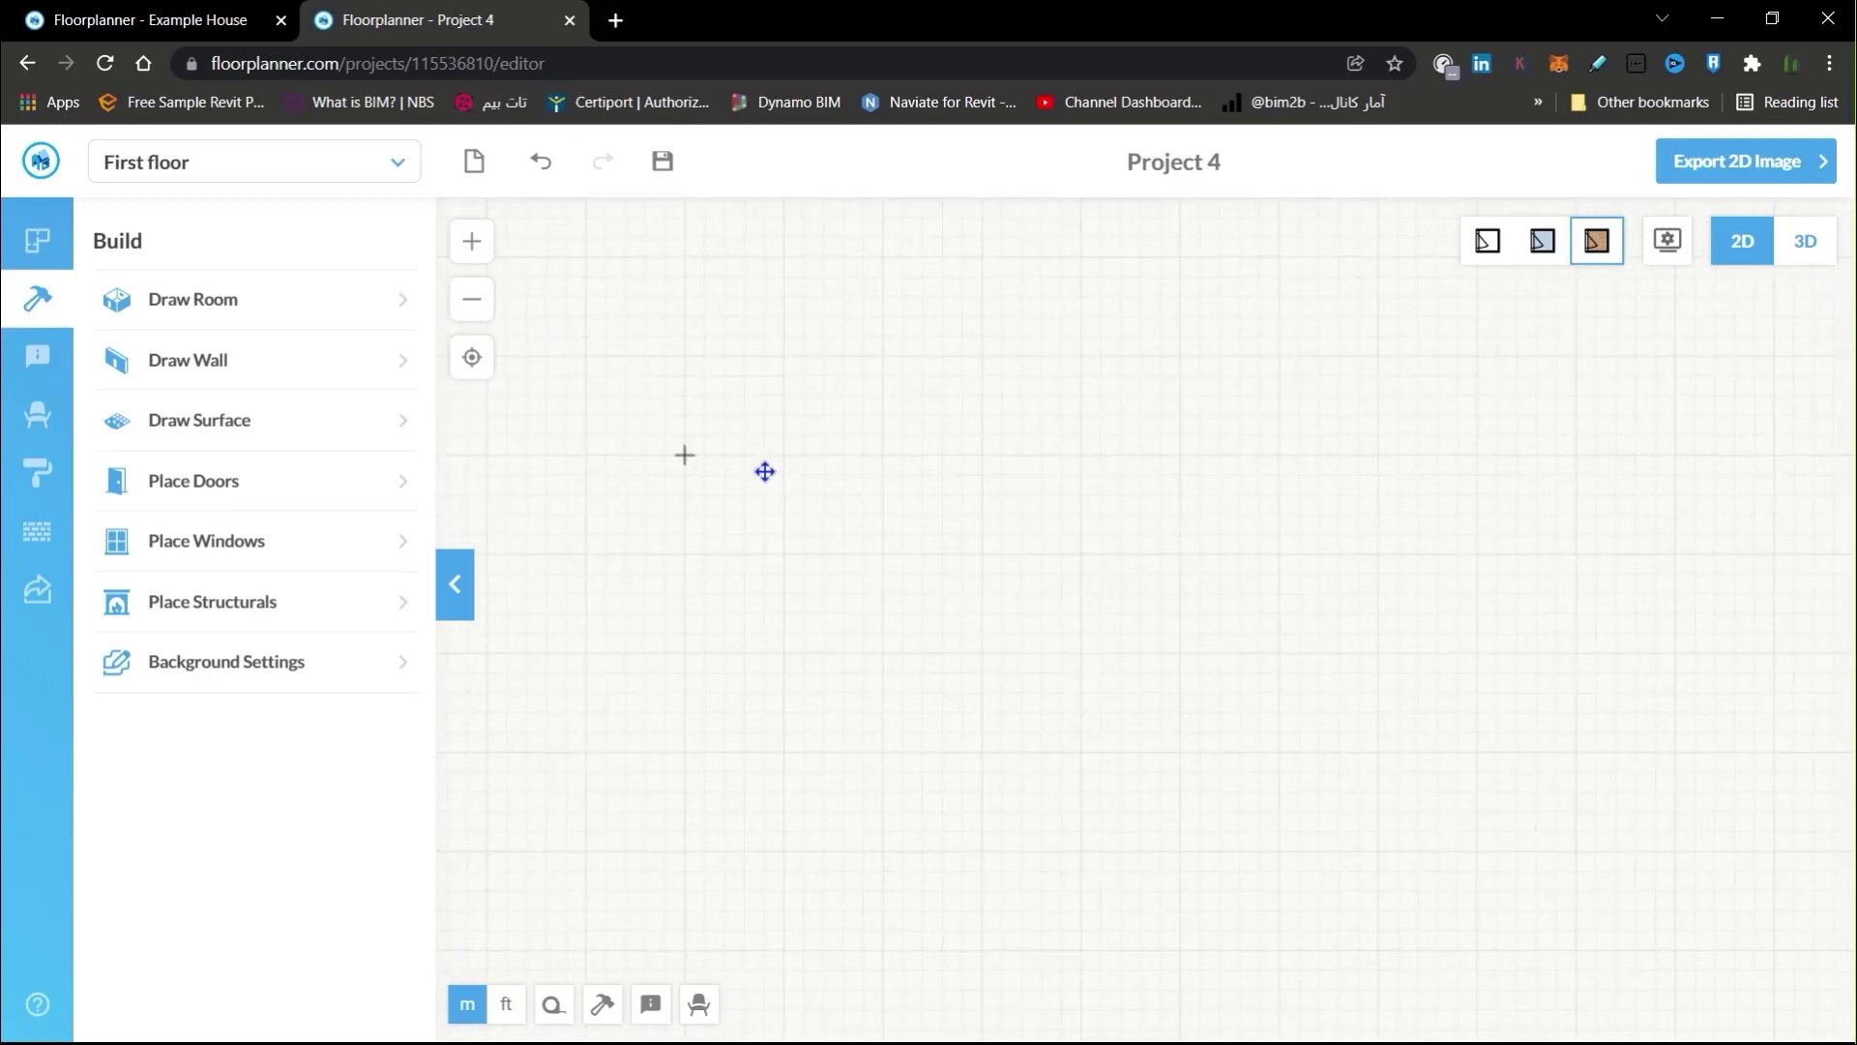
left_click(1807, 253)
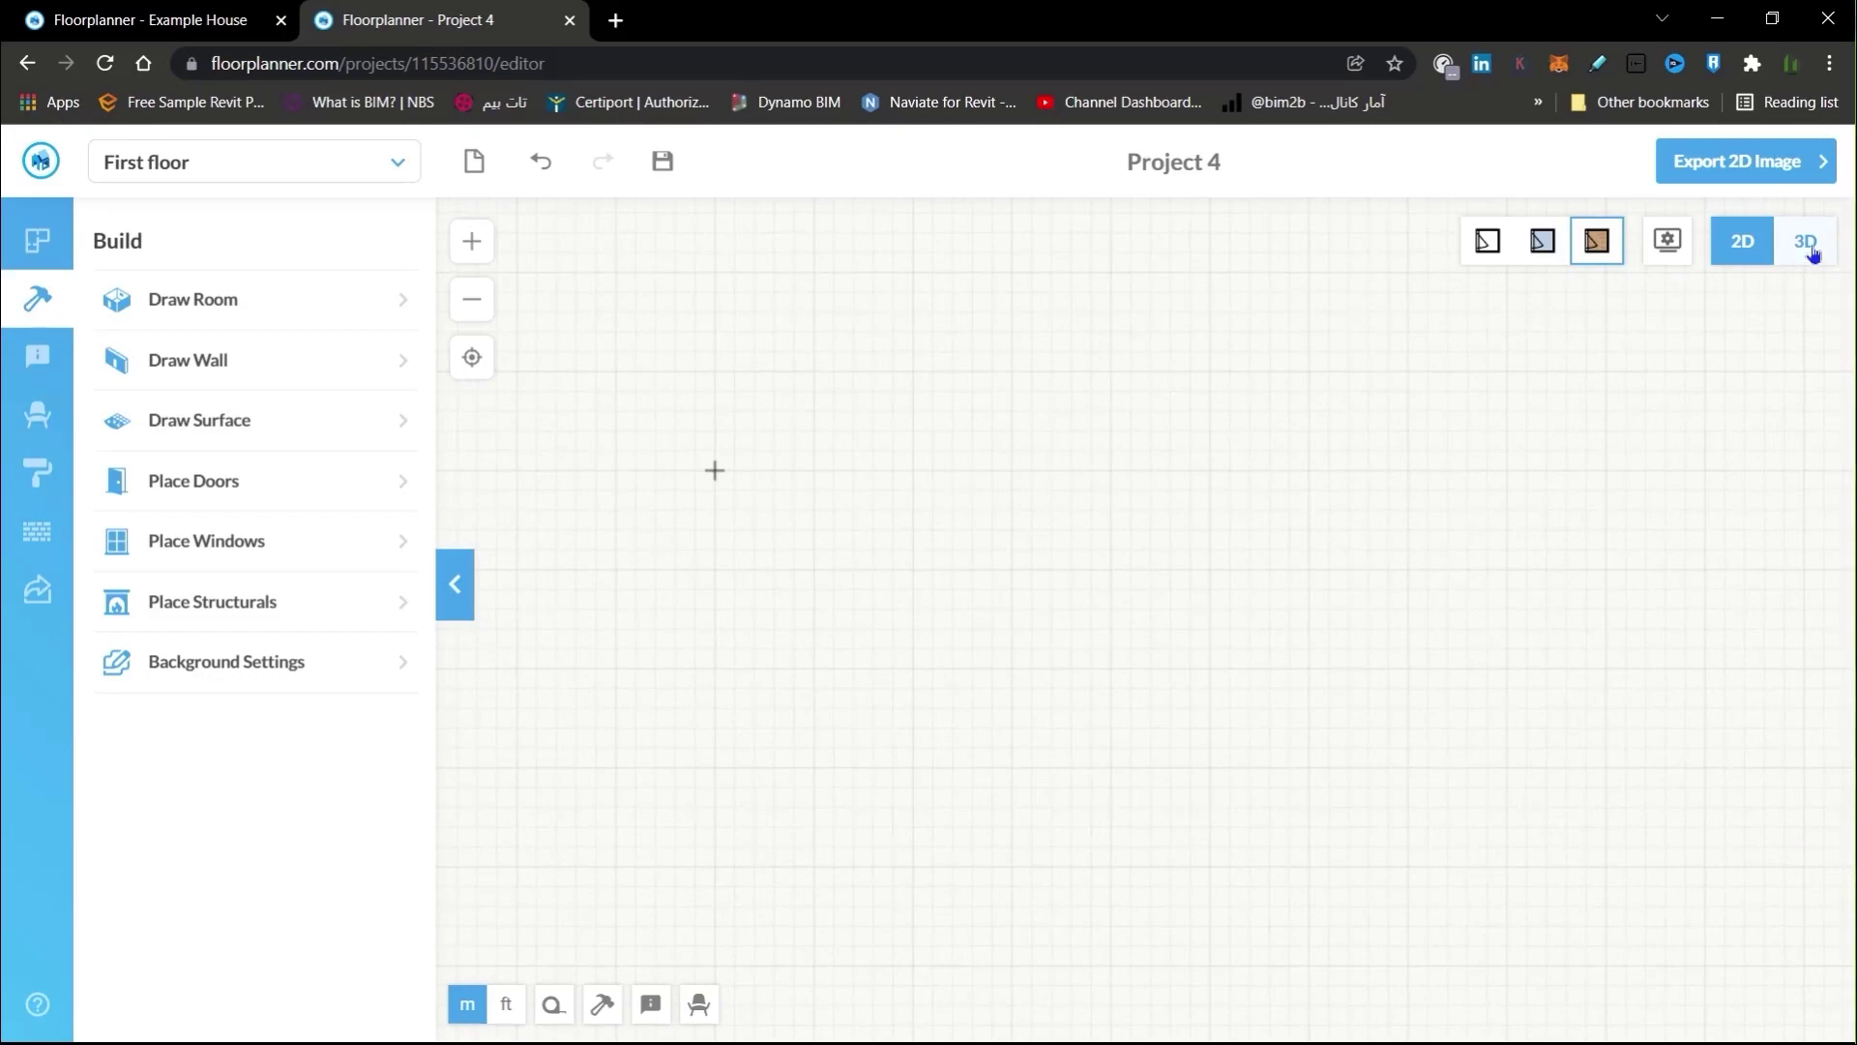
left_click(1744, 241)
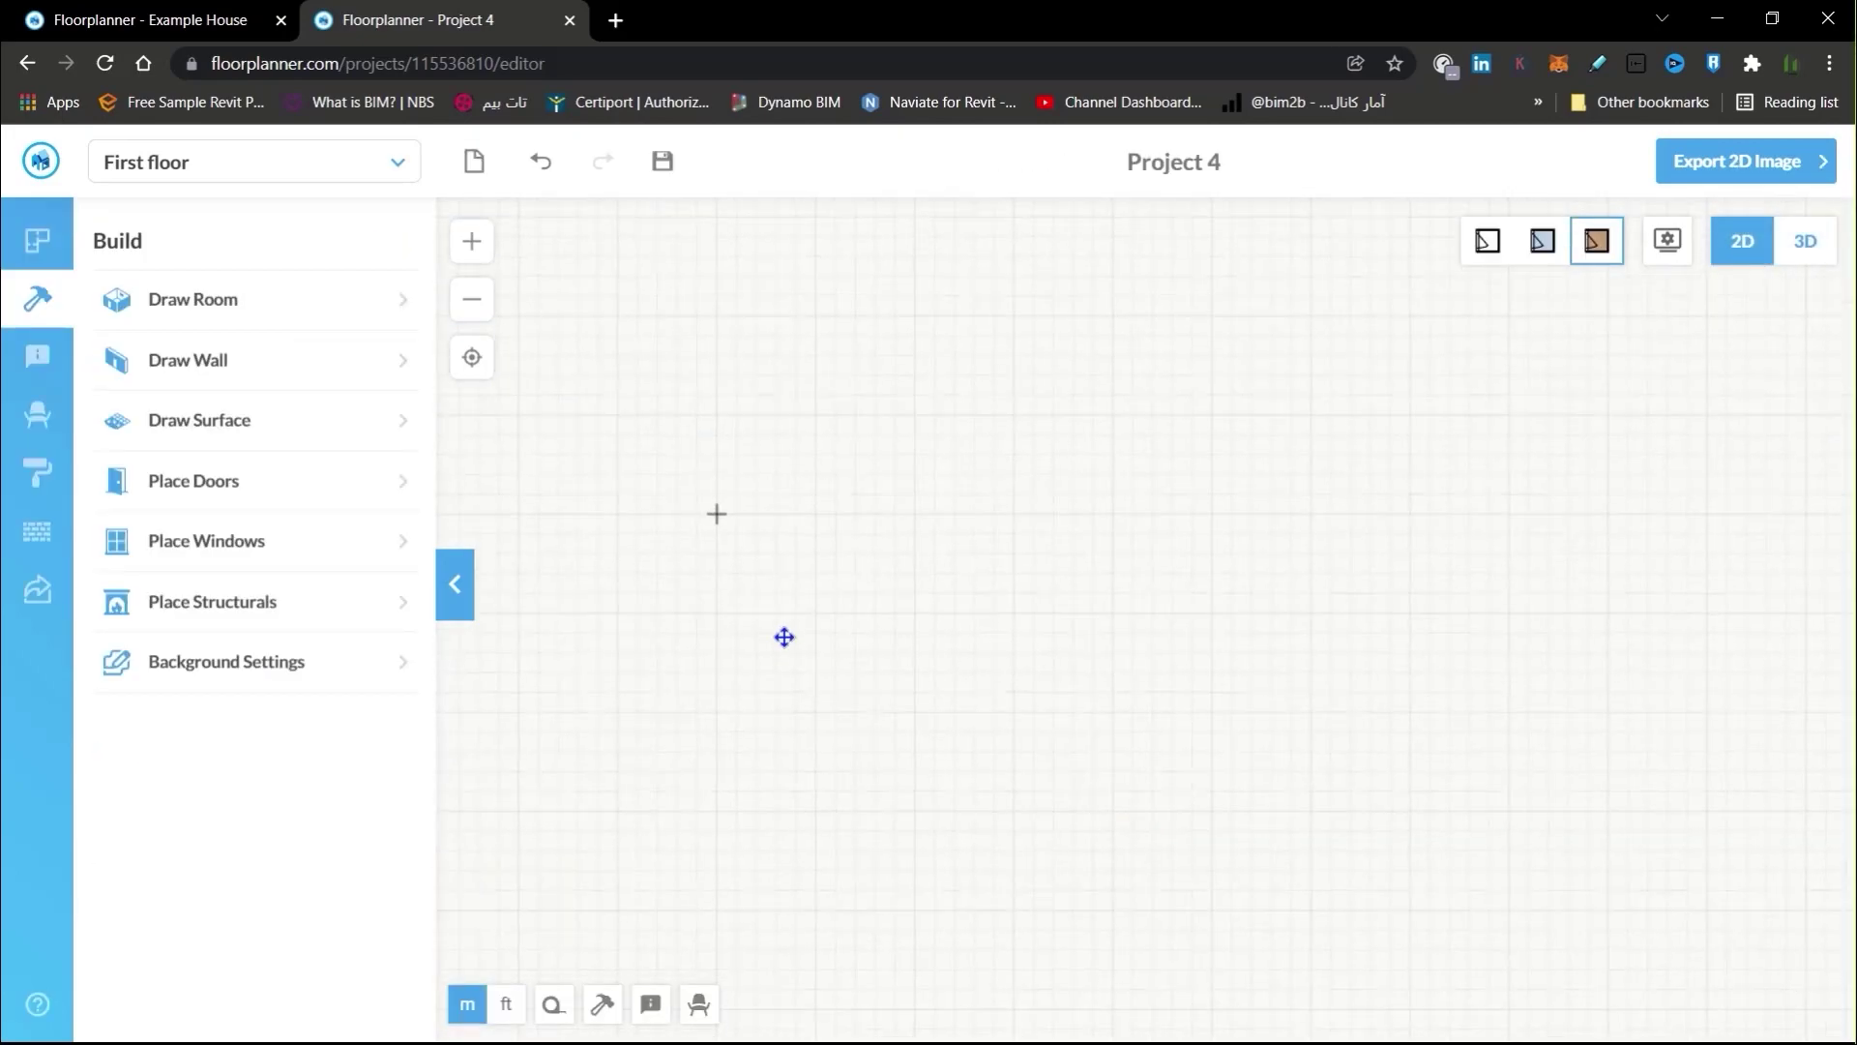
left_click(49, 253)
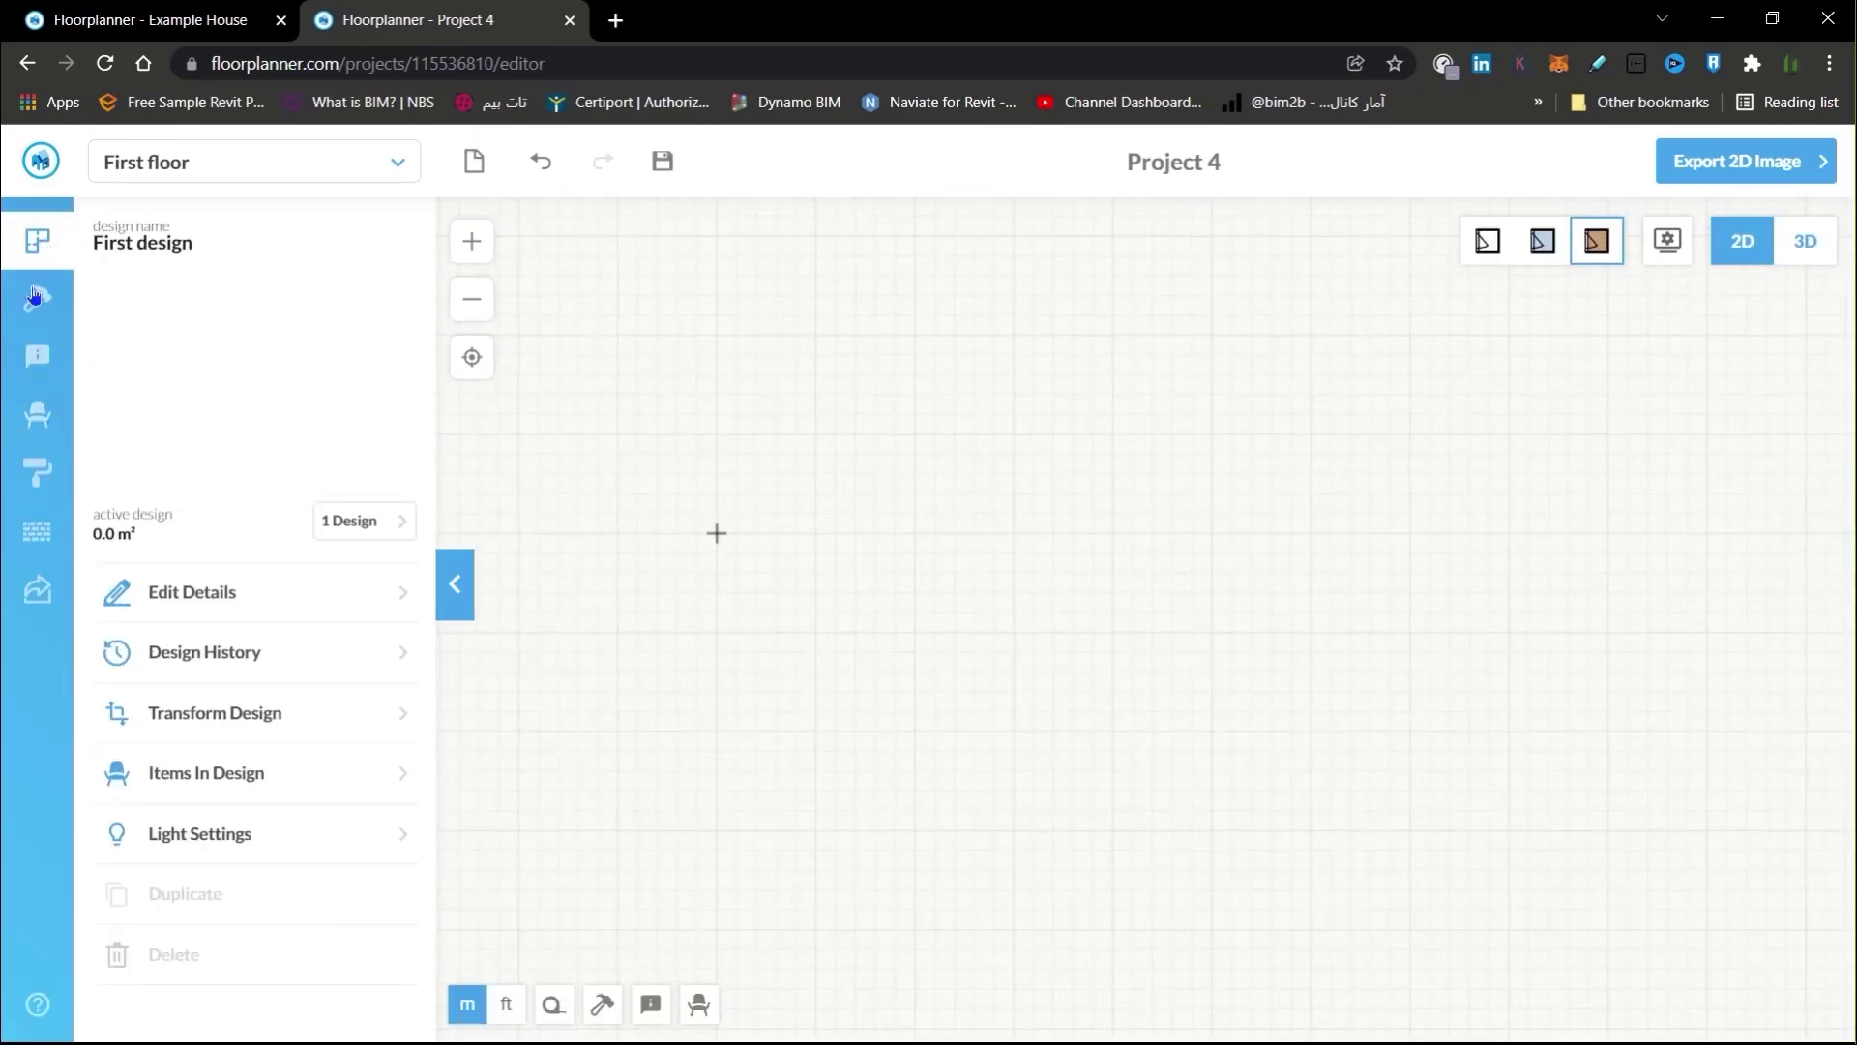
left_click(38, 302)
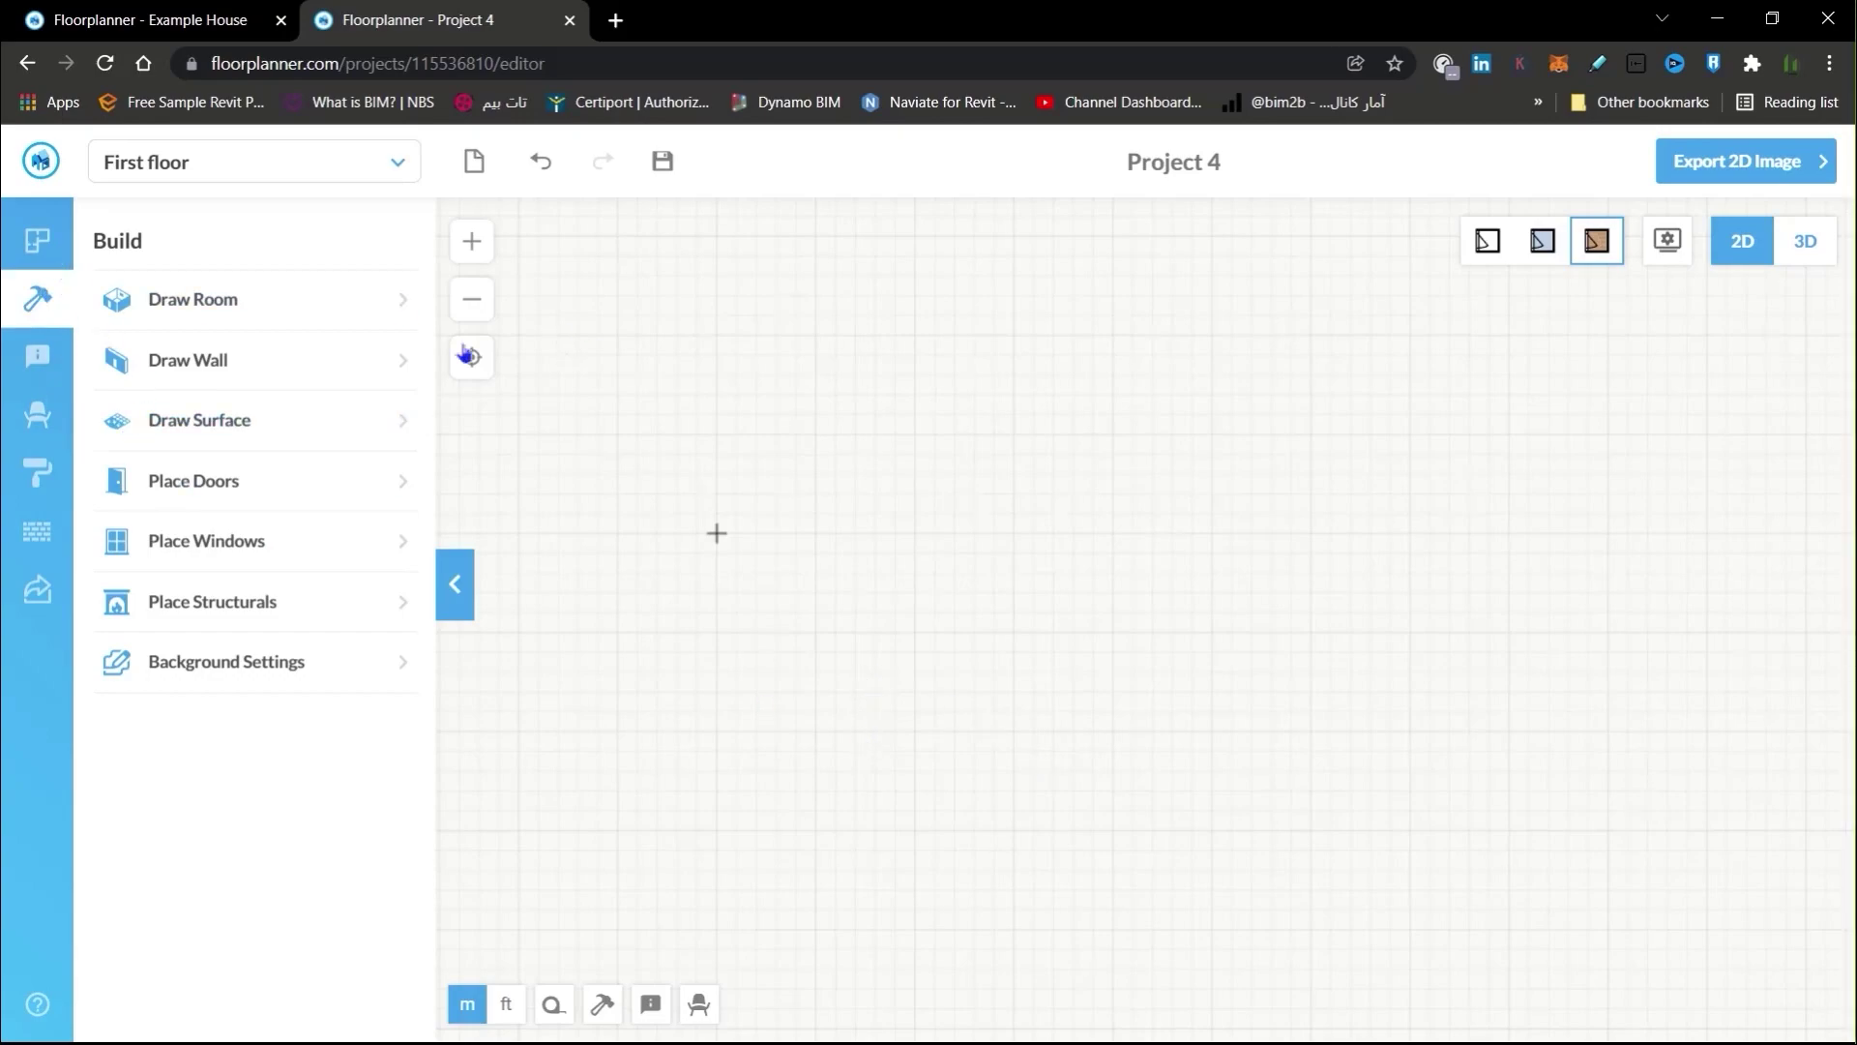
left_click_drag(869, 618, 831, 626)
Draw a closed loop of outer walls with a stepped upper-left corner, about 4.70 m by 2.51 m overall
left_click(233, 365)
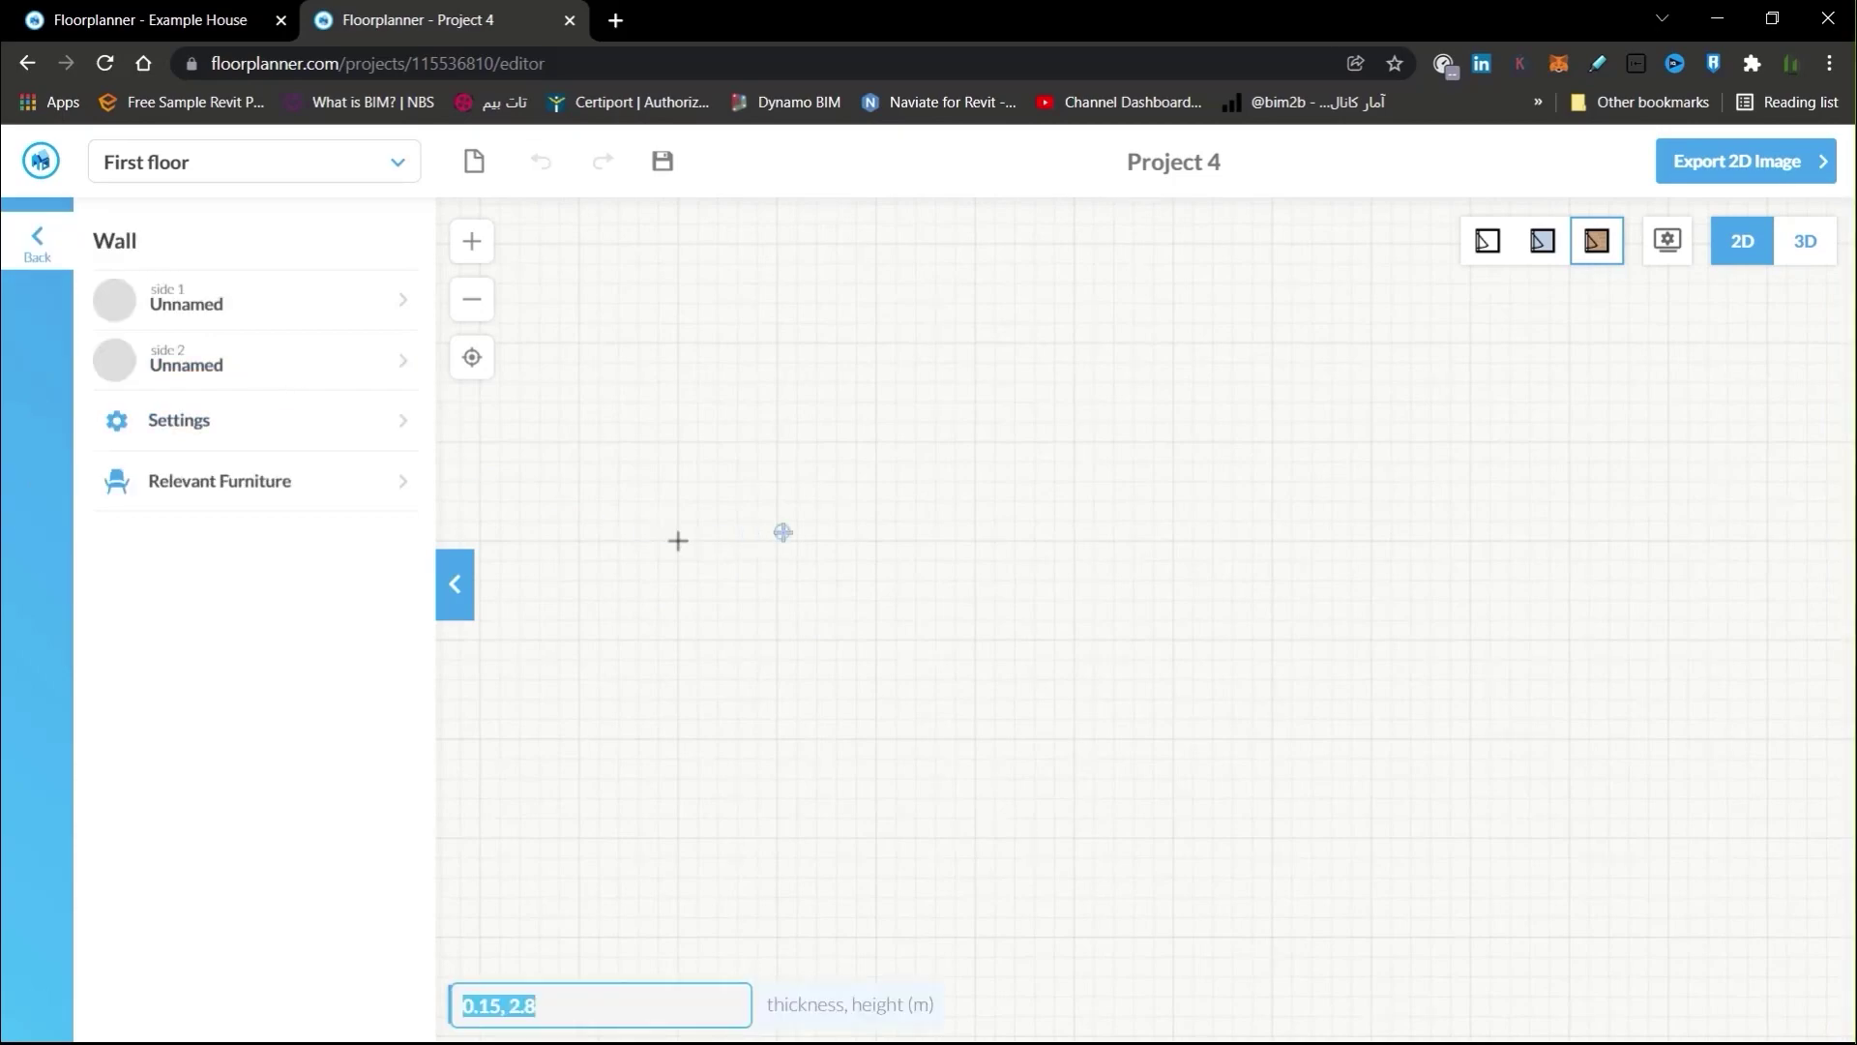
left_click(613, 543)
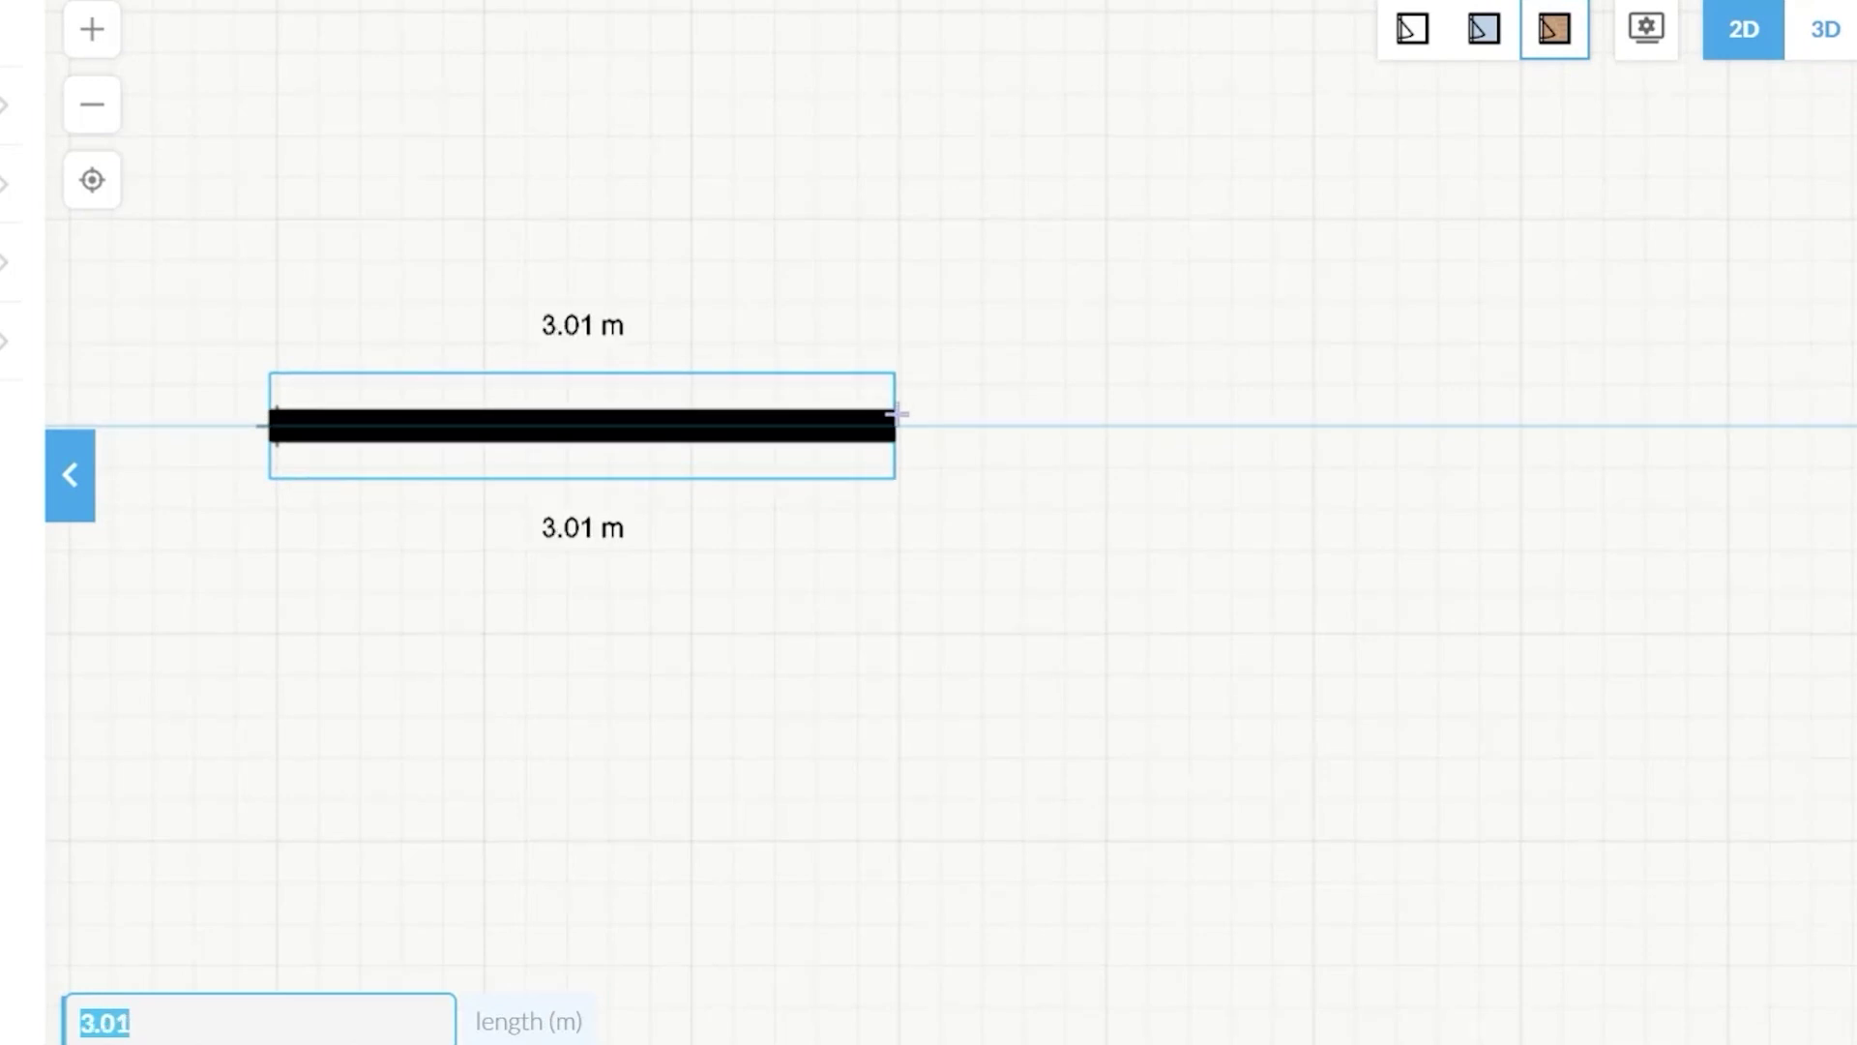
left_click(897, 414)
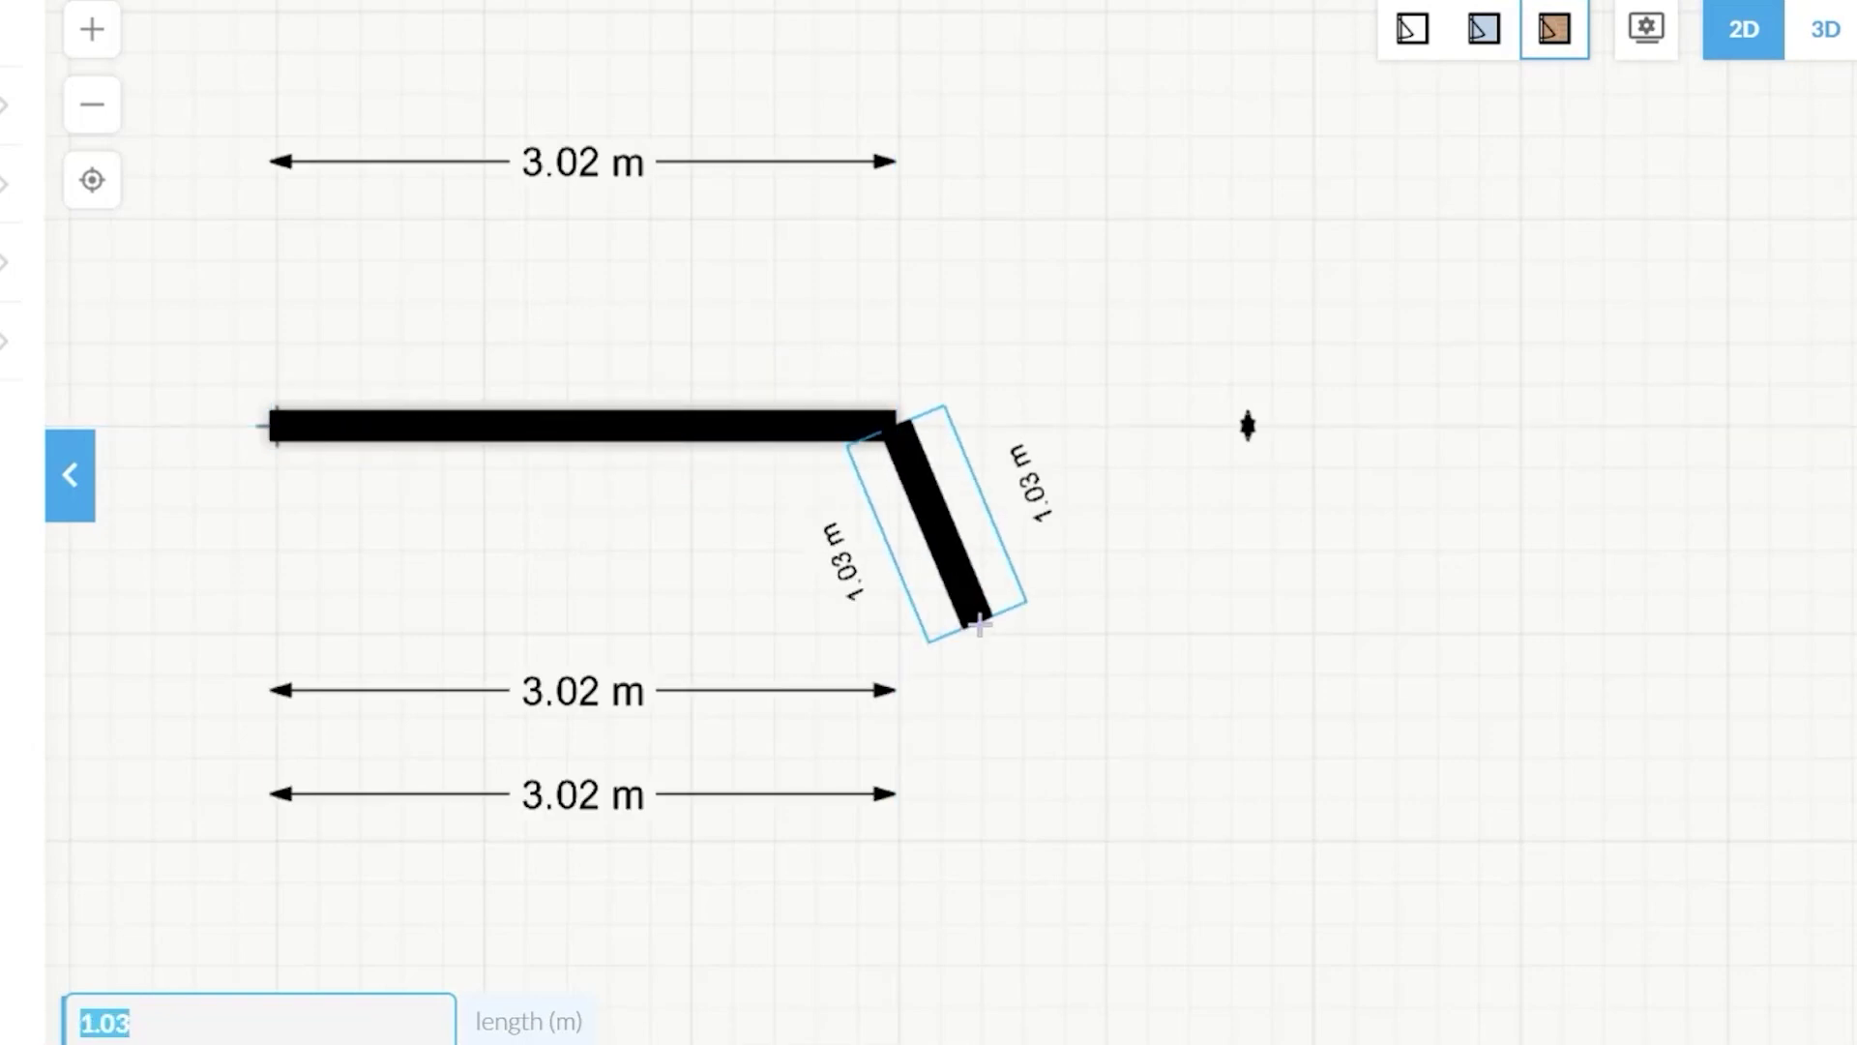
scroll(967, 622, "down", 3)
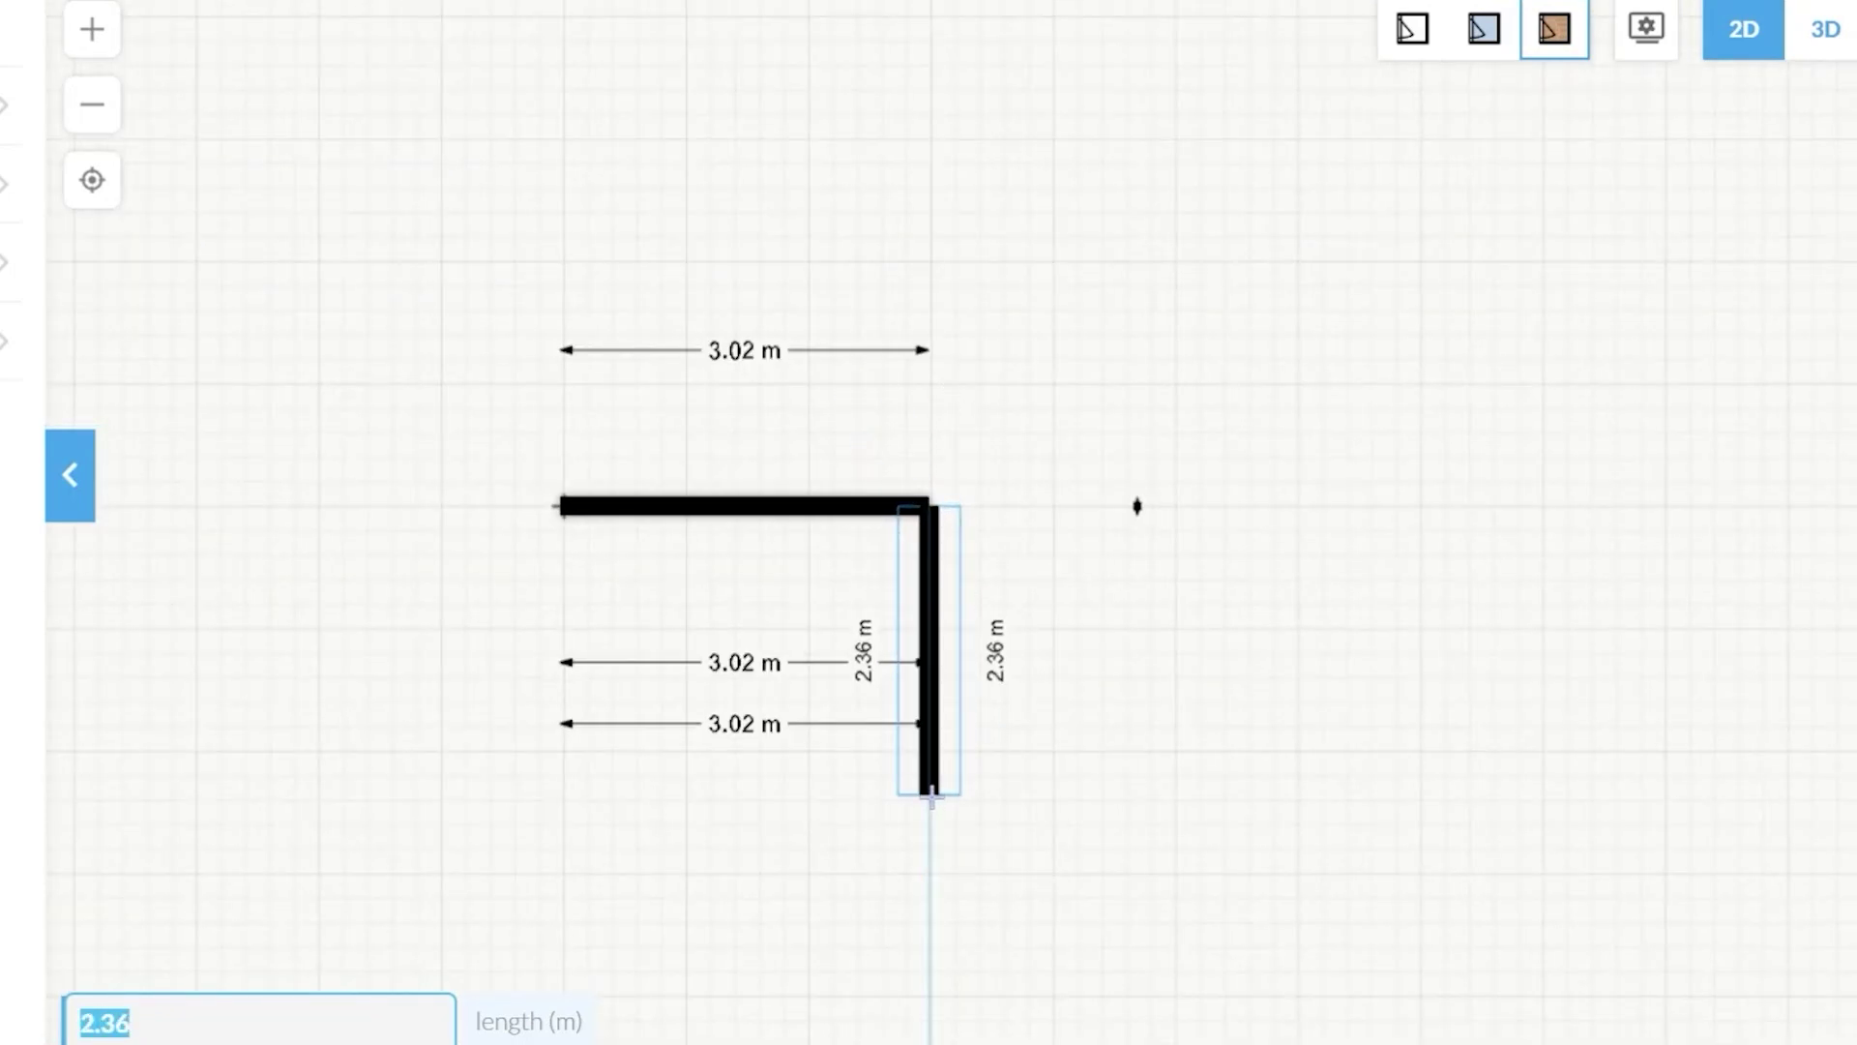
left_click(931, 796)
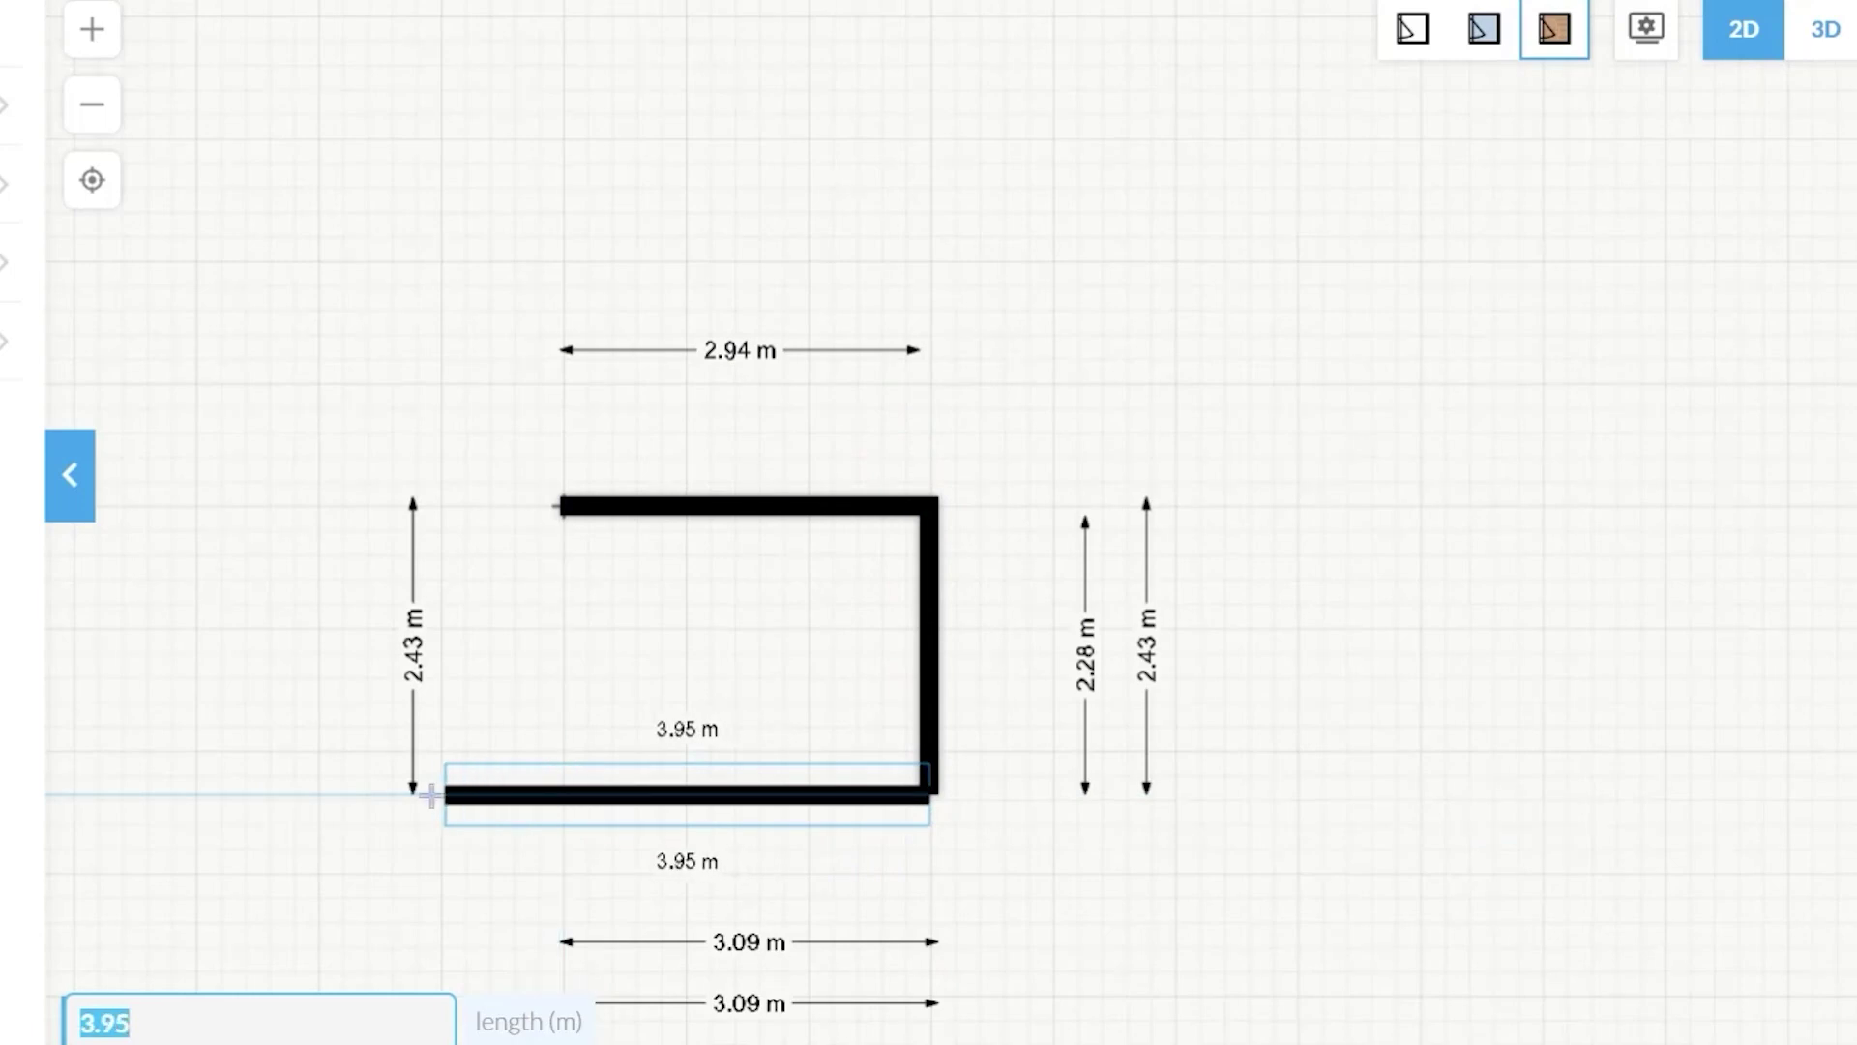
left_click(374, 795)
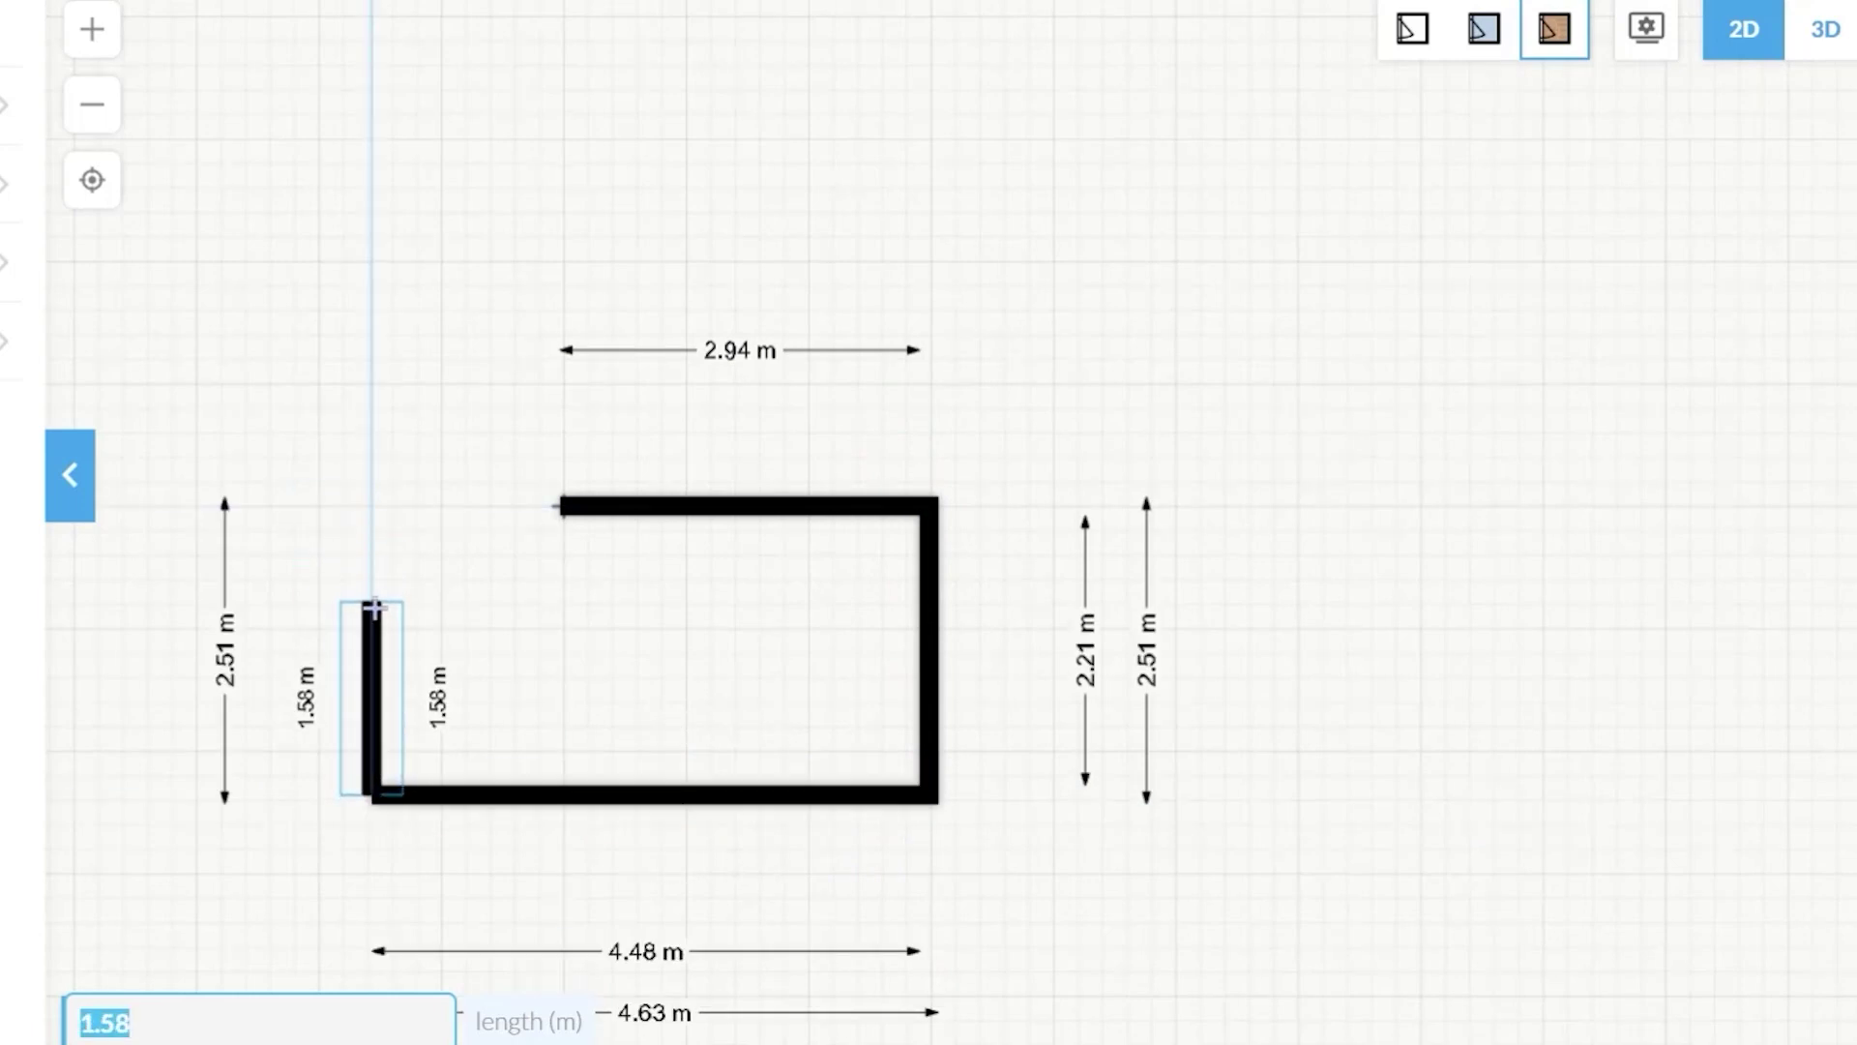
left_click(373, 612)
left_click(560, 607)
left_click(565, 503)
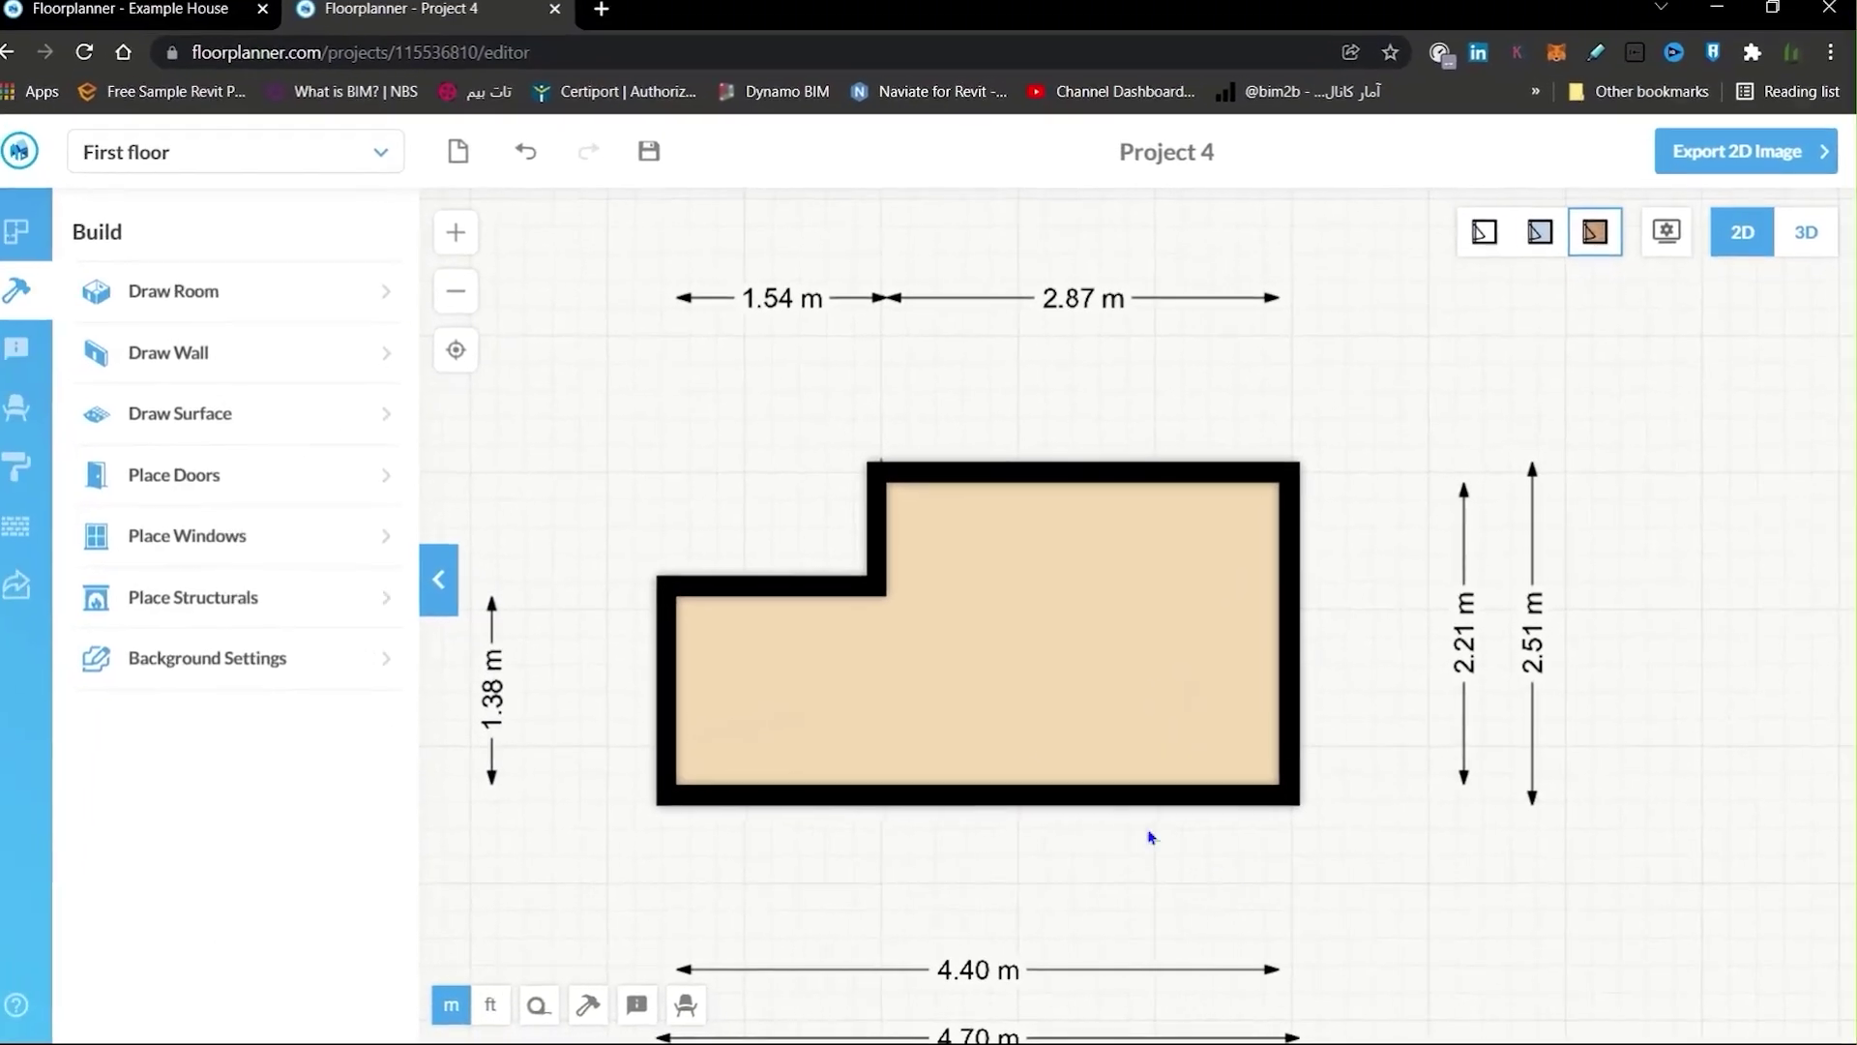
Draw 10 cm thick interior walls enclosing the lower-right corner, running about 1.40 m in from the right wall and down to the bottom wall
left_click(270, 371)
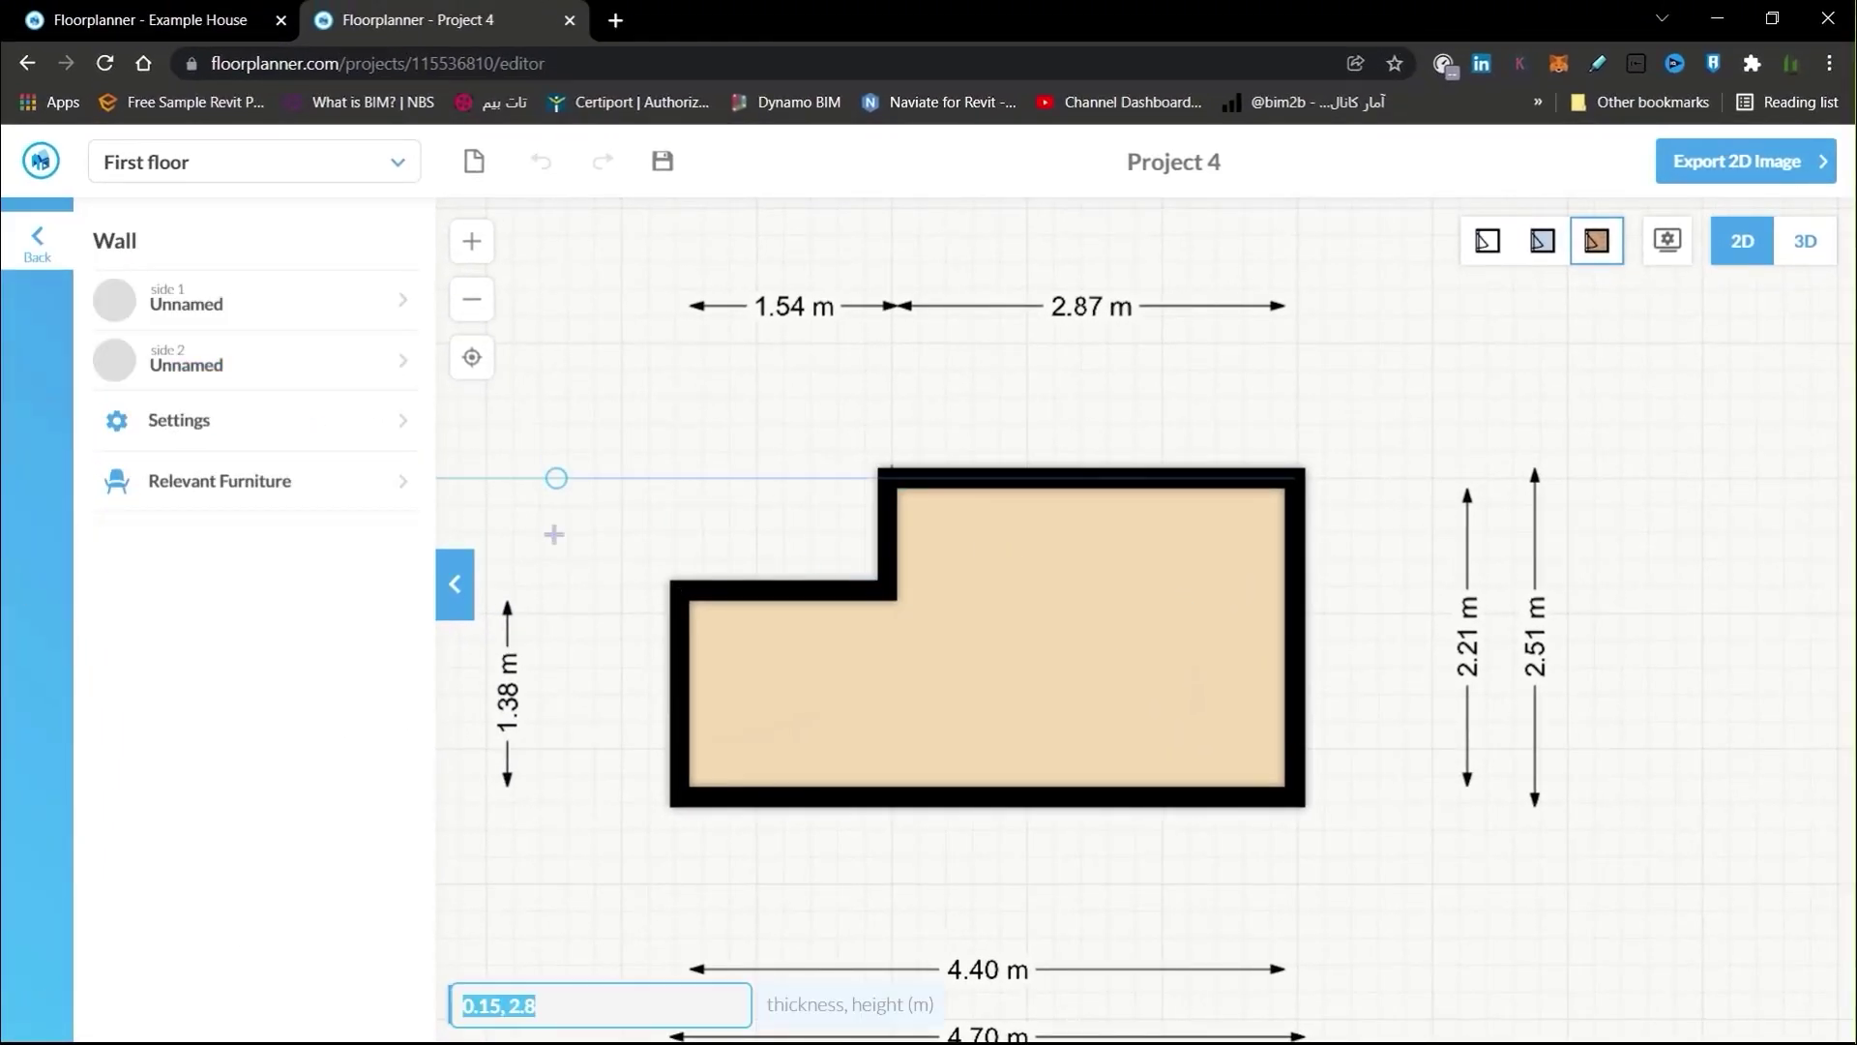
left_click(280, 439)
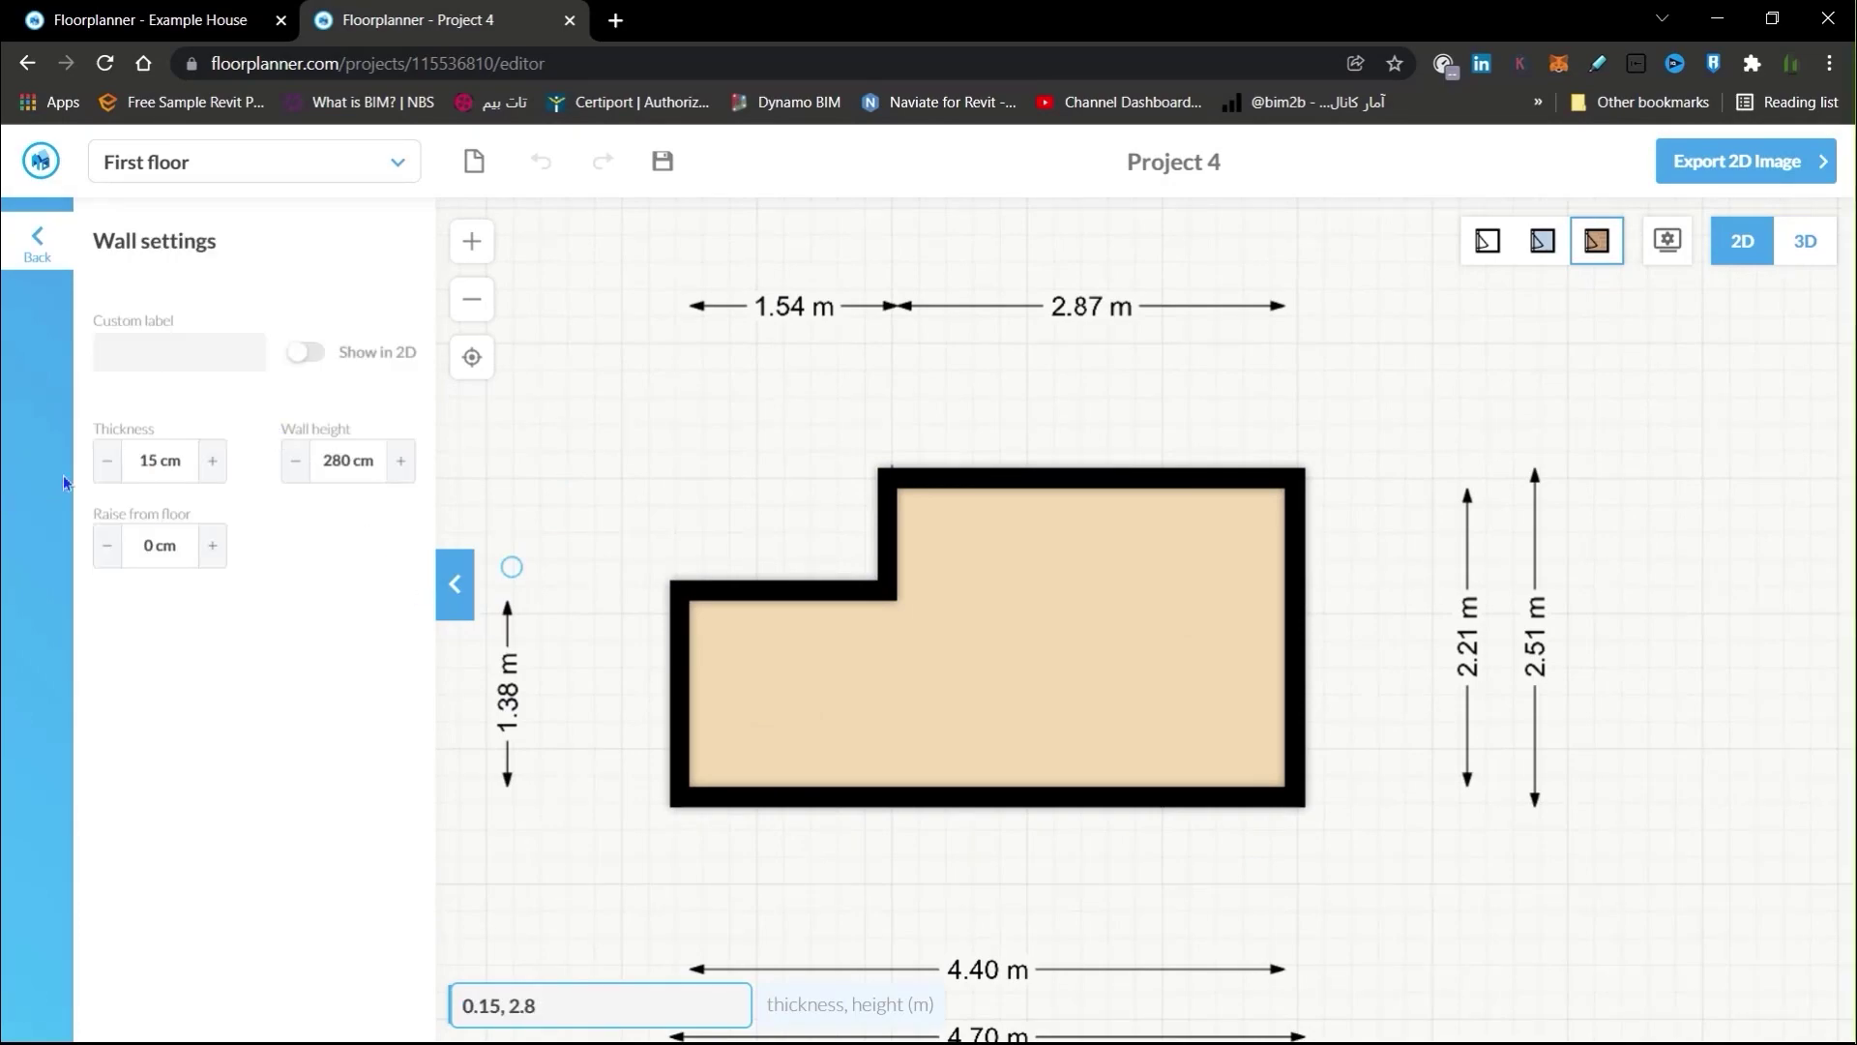
left_click(148, 458)
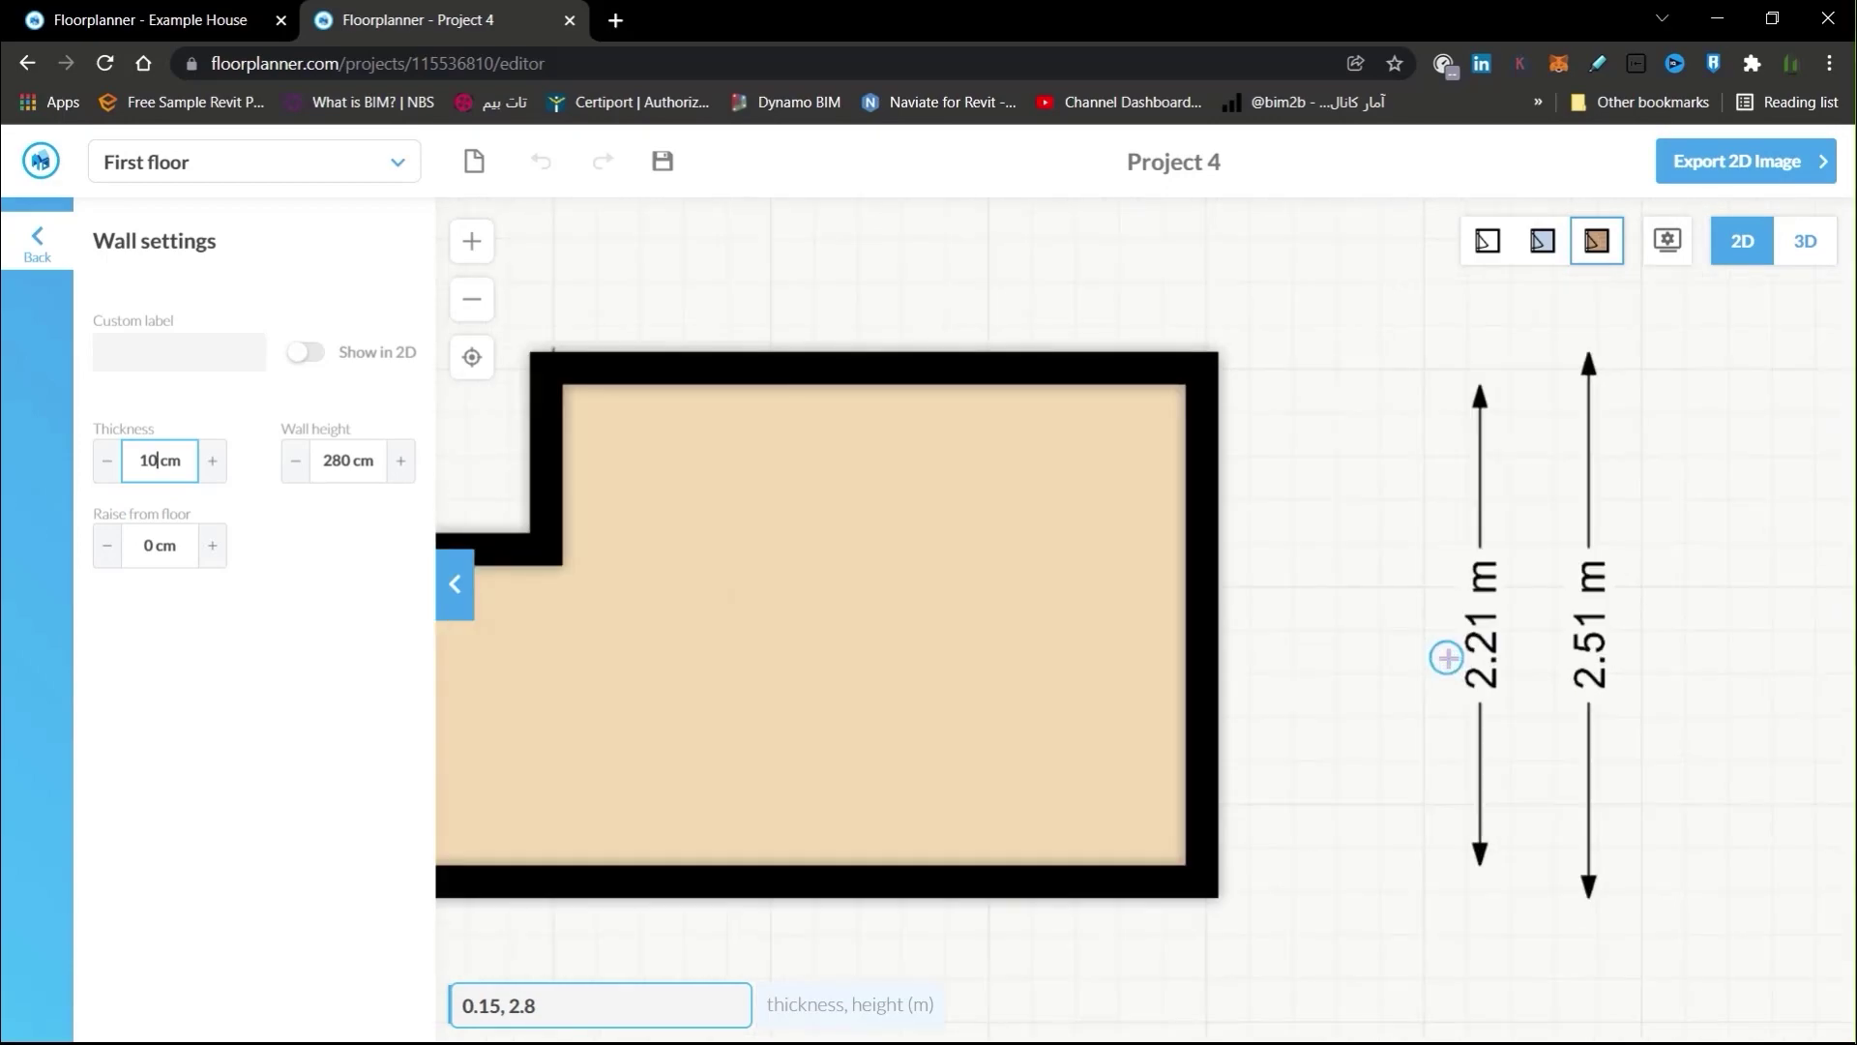
scroll(1442, 651, "up", 2)
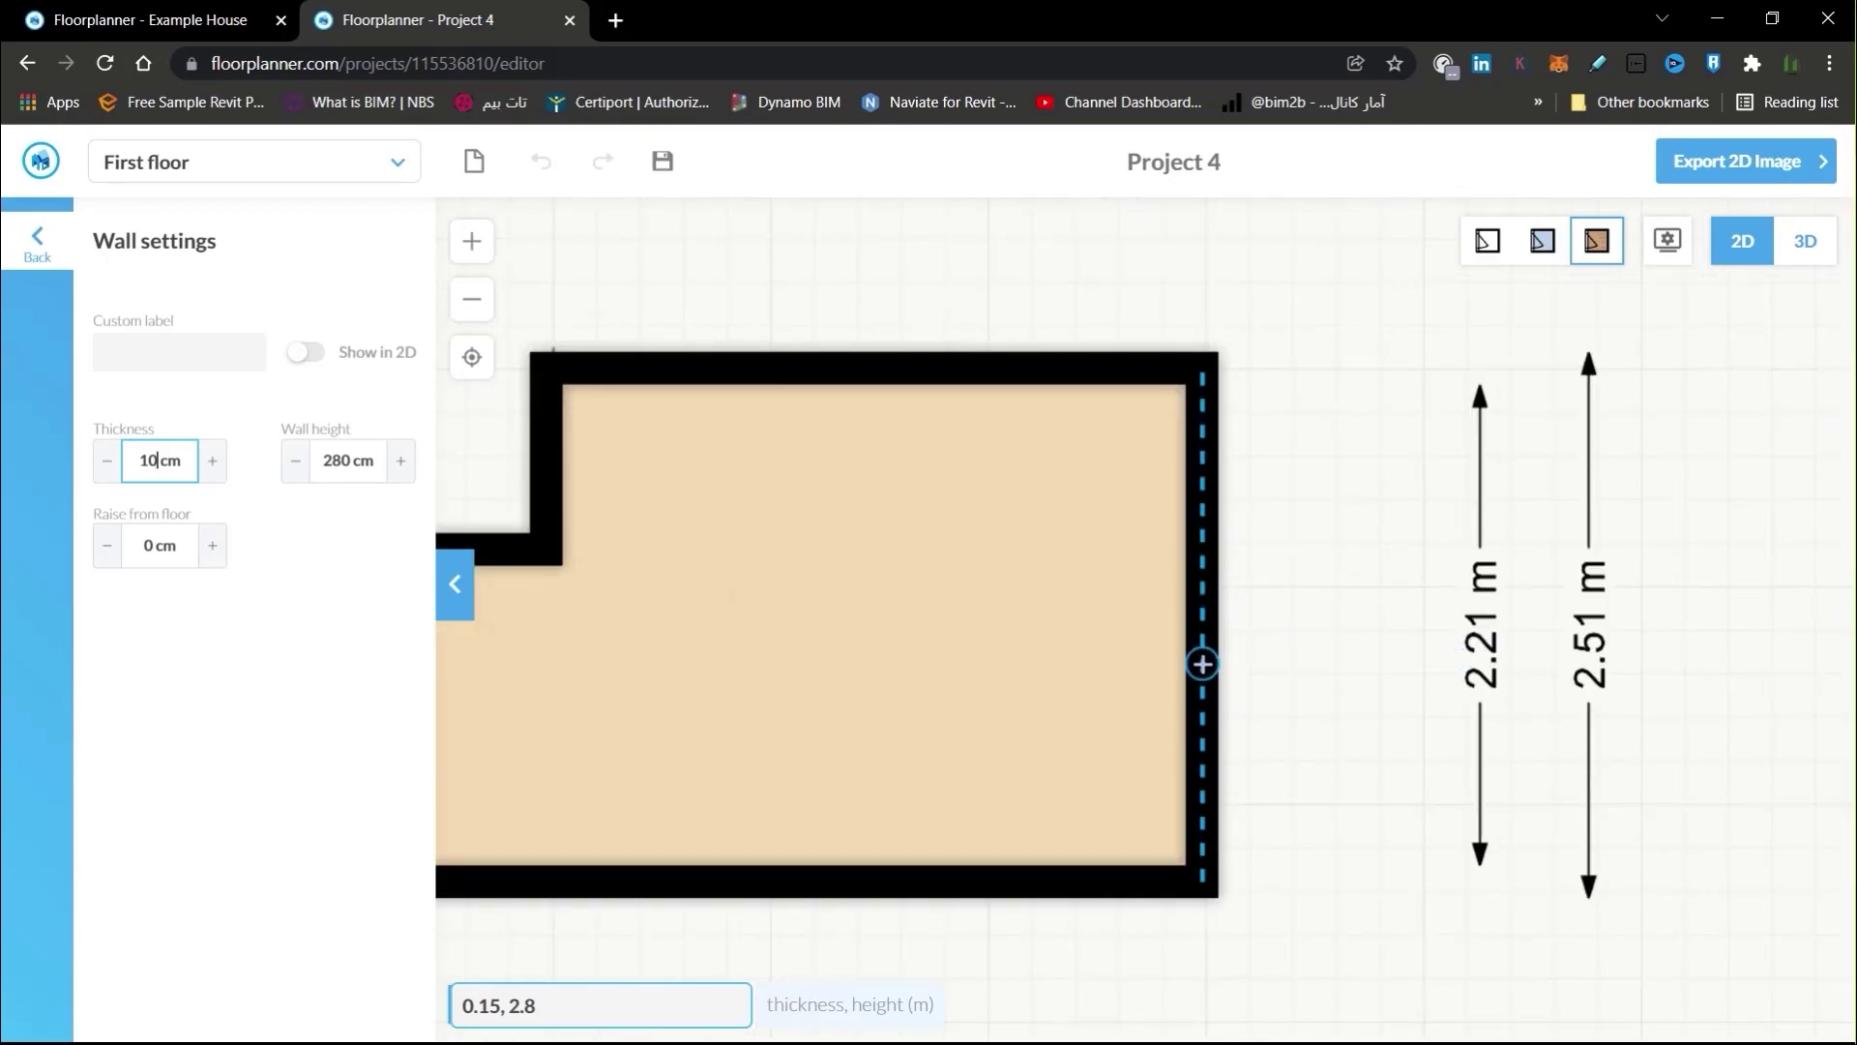
left_click(1202, 663)
type("1.40")
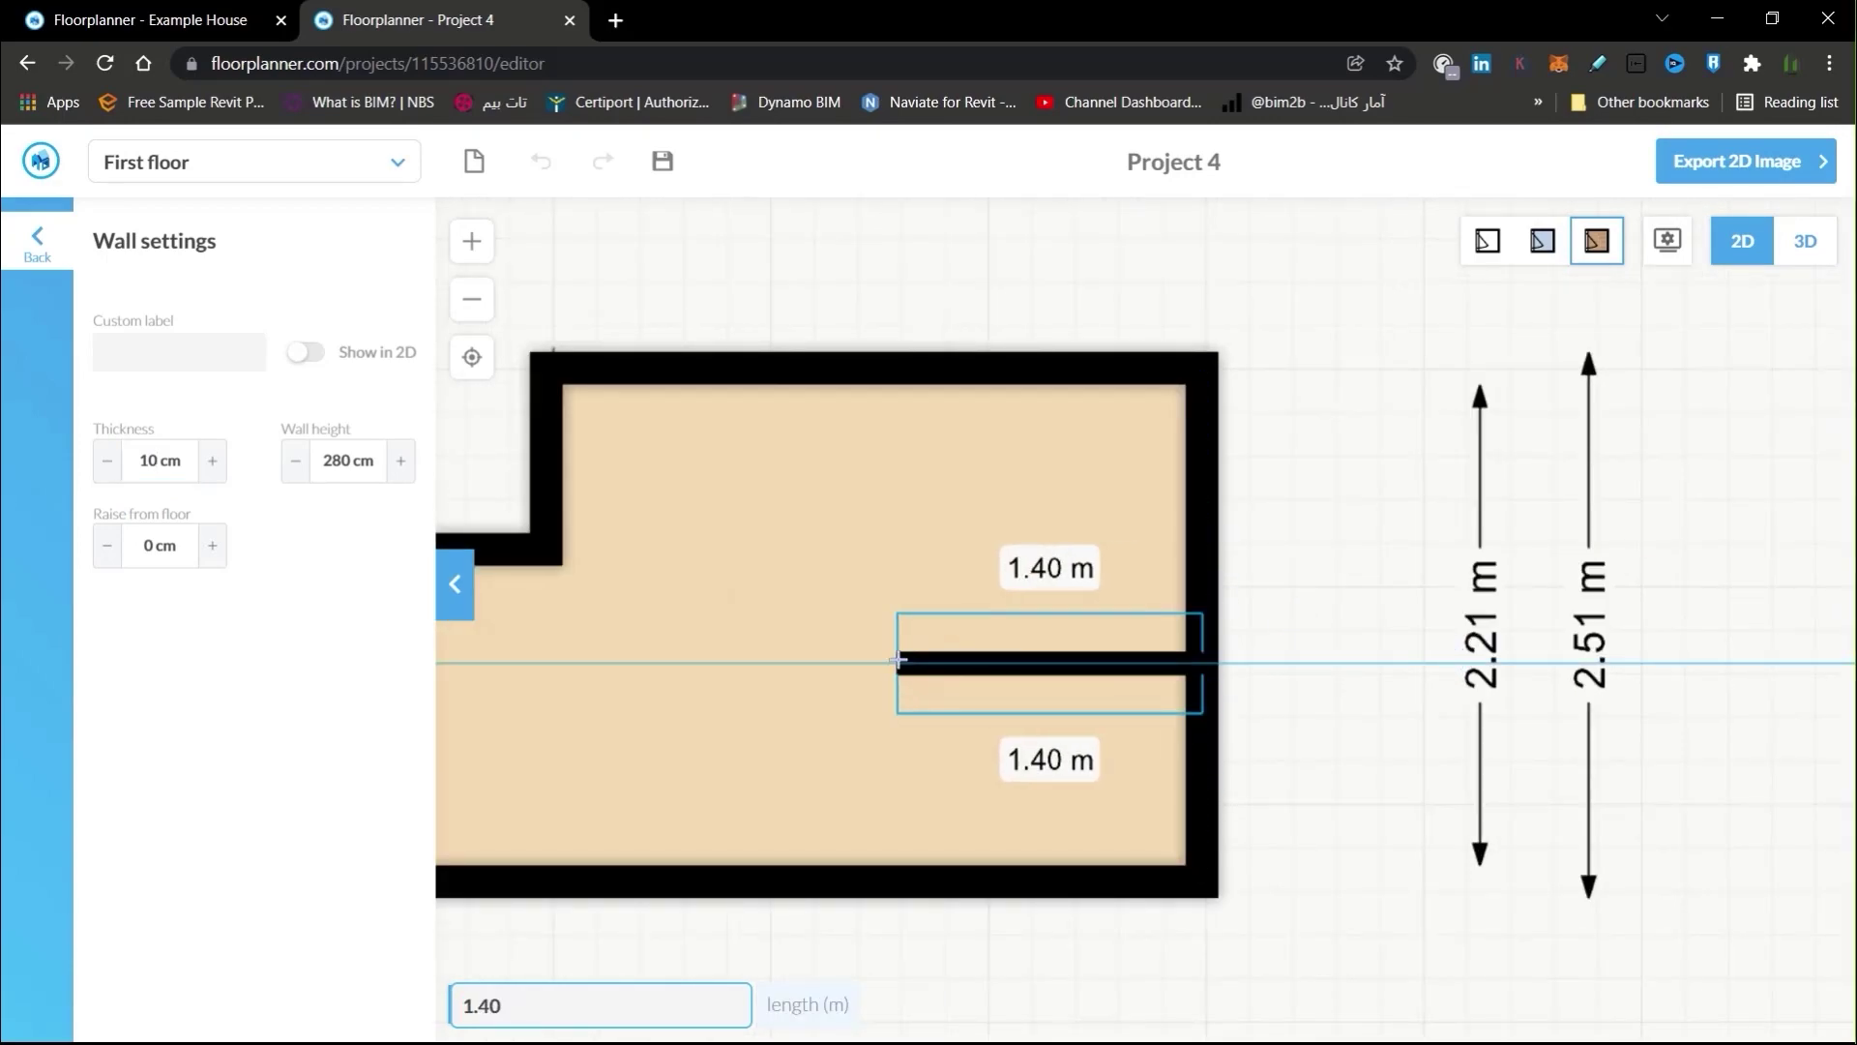
key("Return")
left_click(898, 882)
scroll(1001, 969, "down", 2)
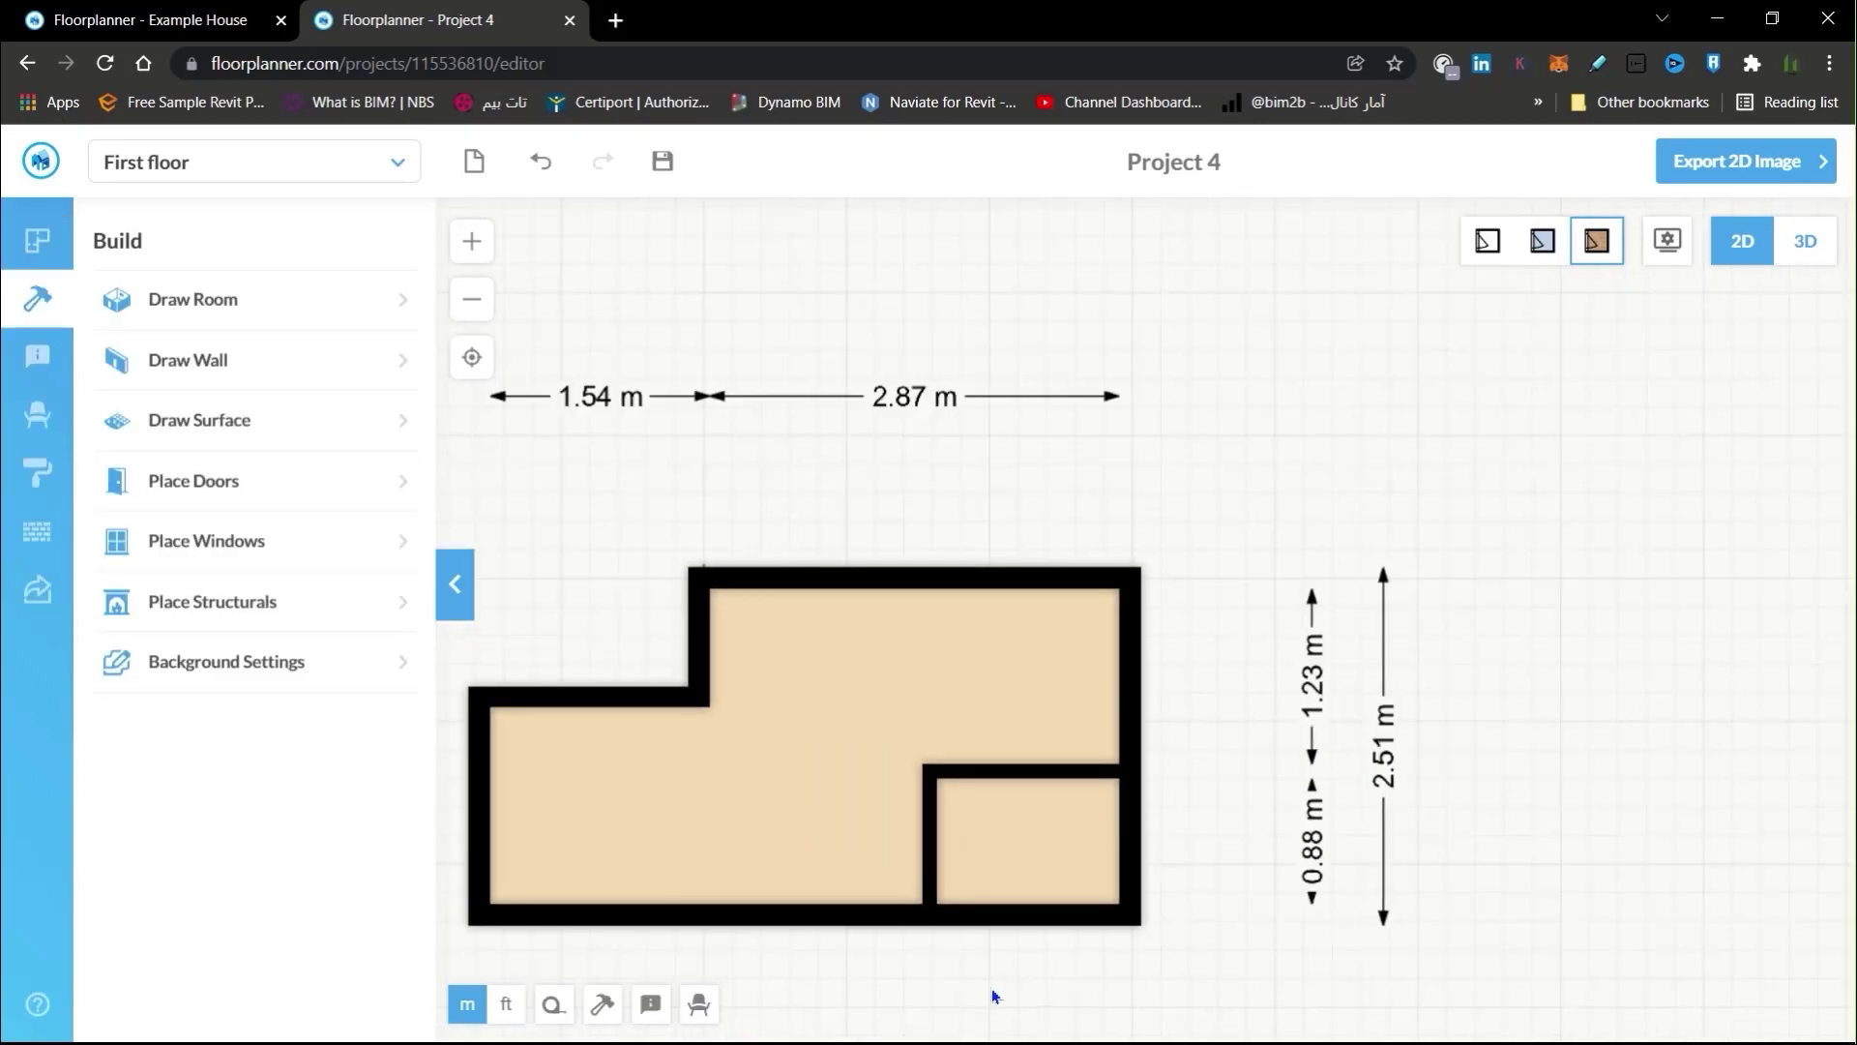
mouse_move(1003, 992)
left_mouse_down()
mouse_move(1212, 801)
mouse_move(1251, 821)
left_mouse_up()
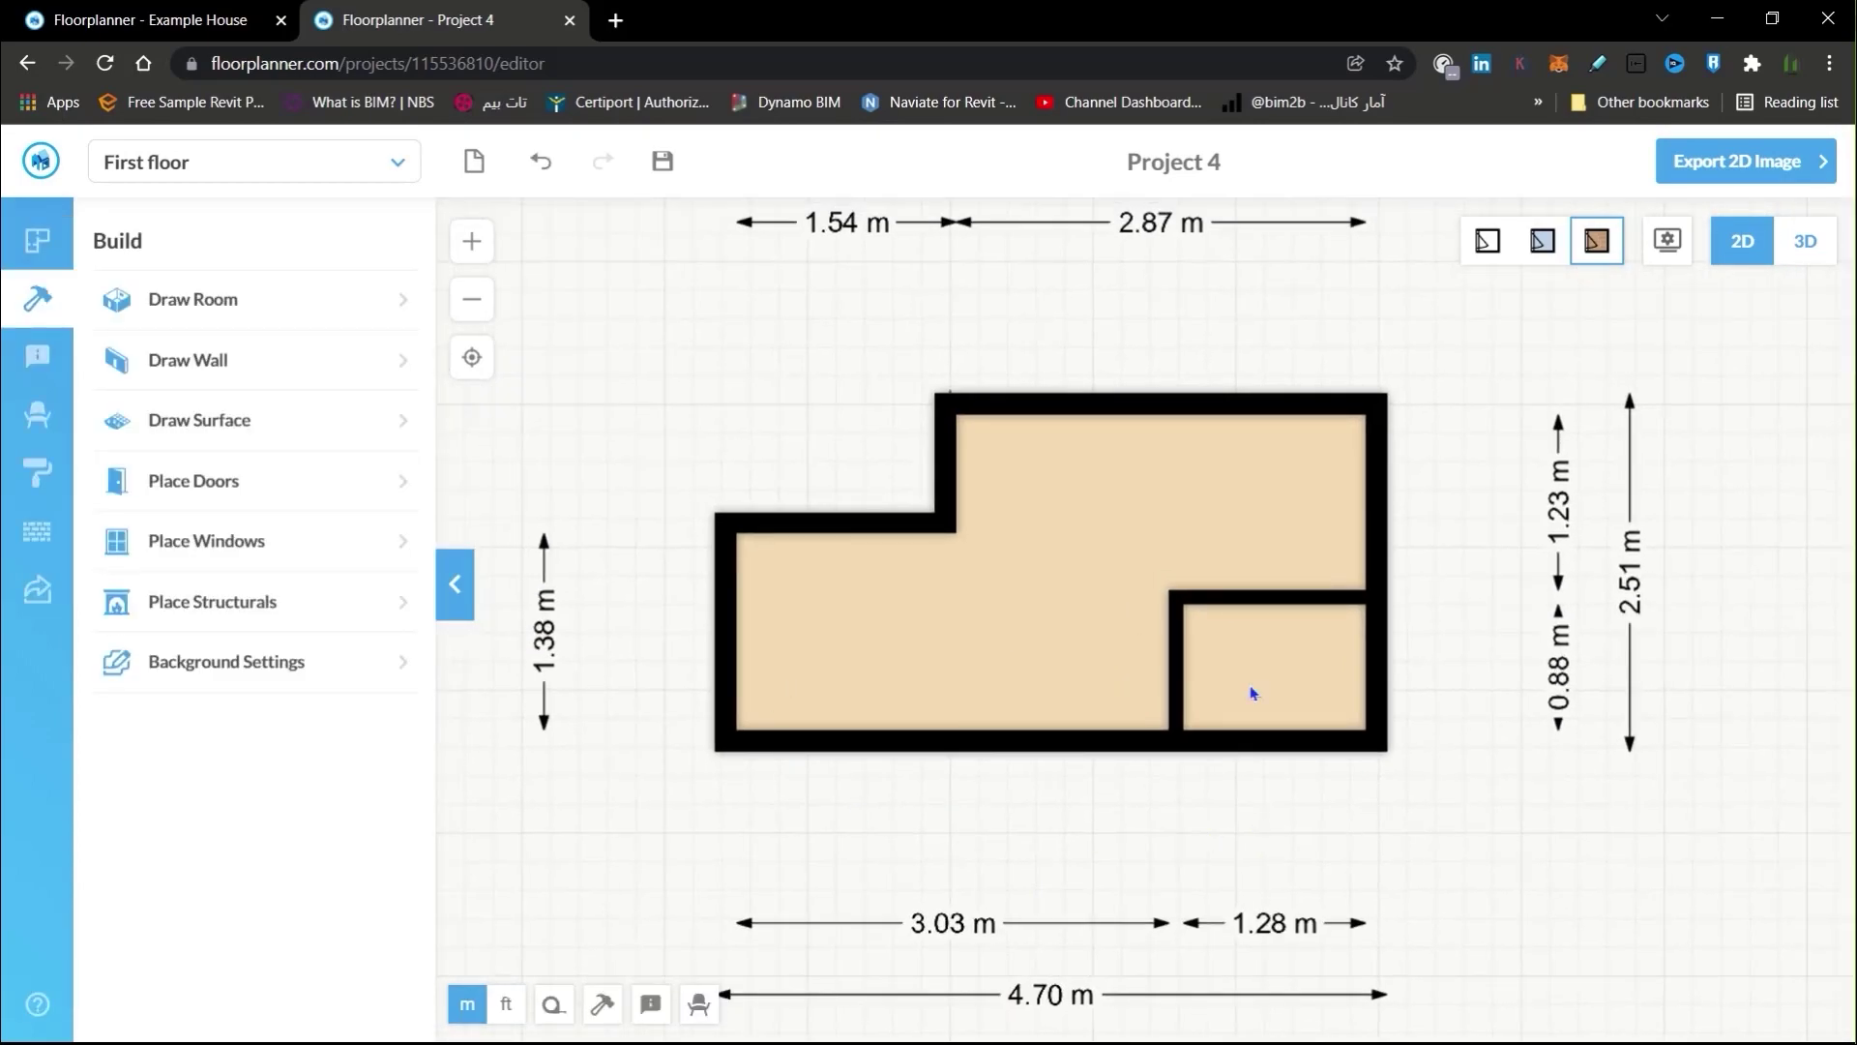
Assign the House category's living room type to the large stepped room
left_click(1152, 545)
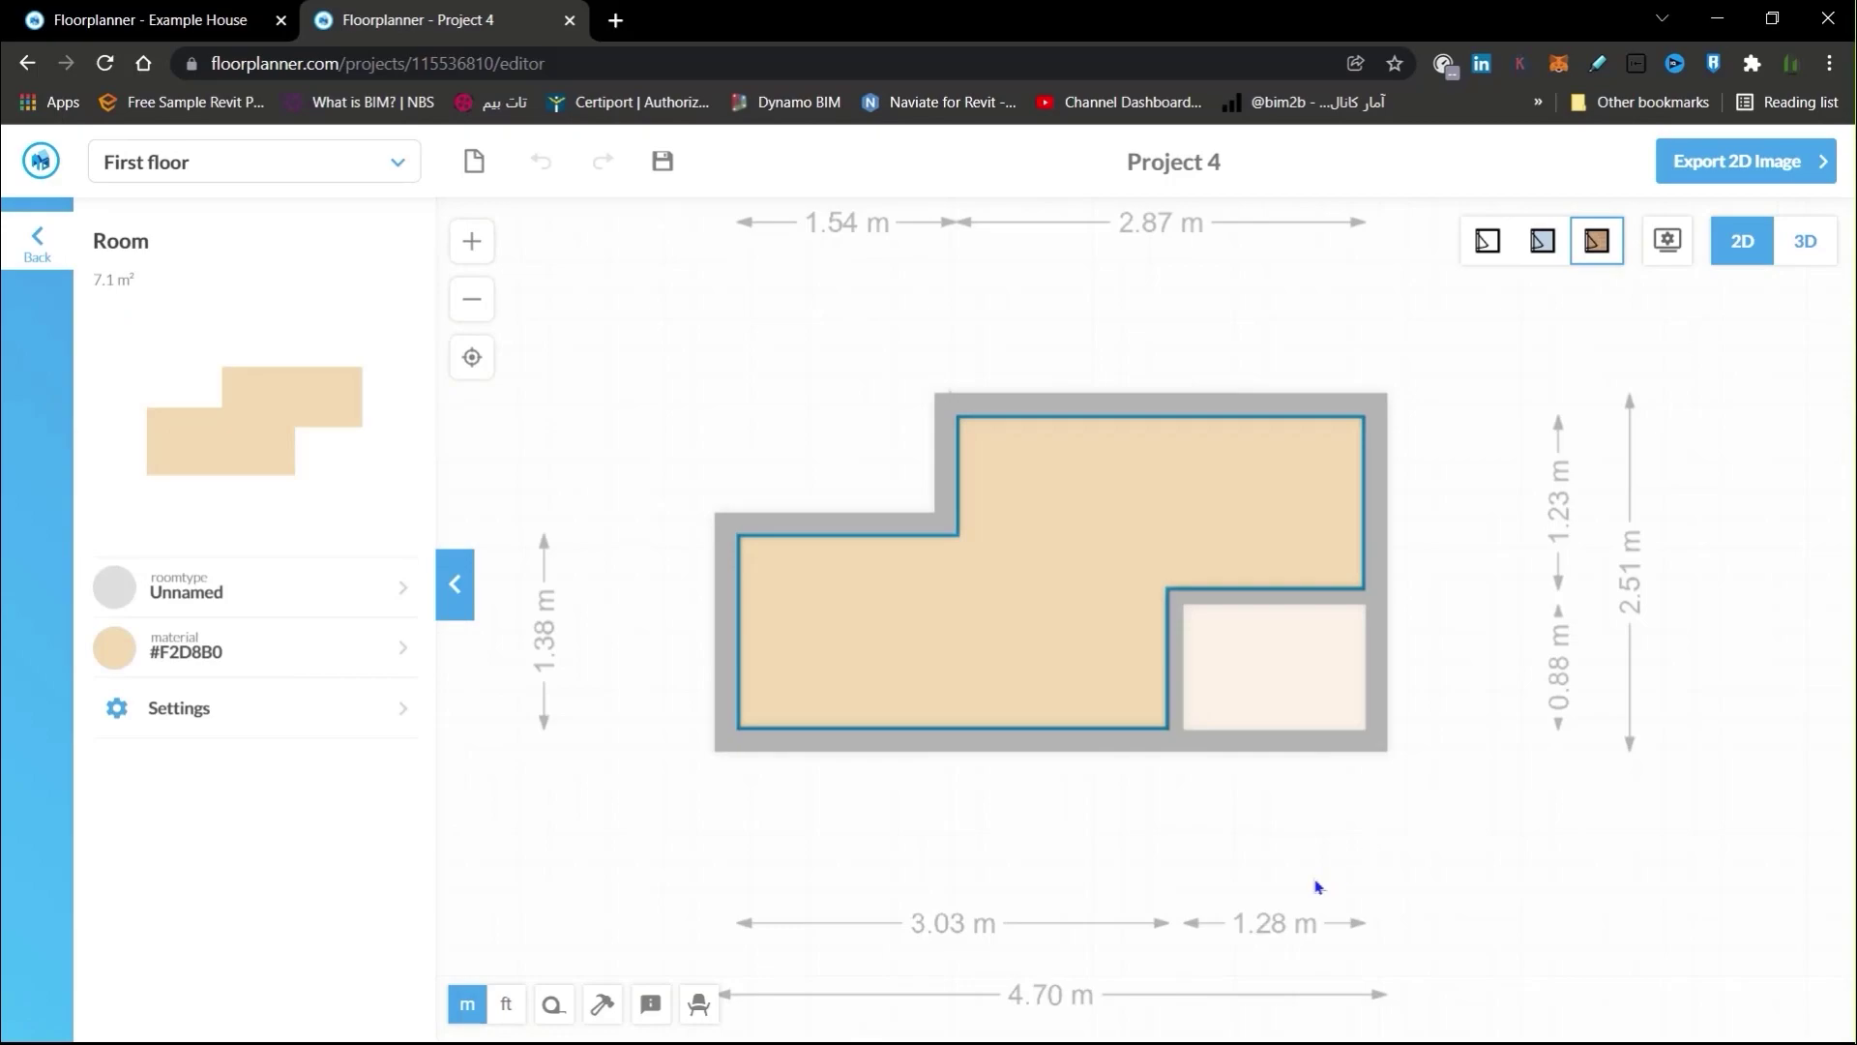
left_click(1294, 713)
left_click(1155, 767)
left_click(1060, 625)
left_click(319, 591)
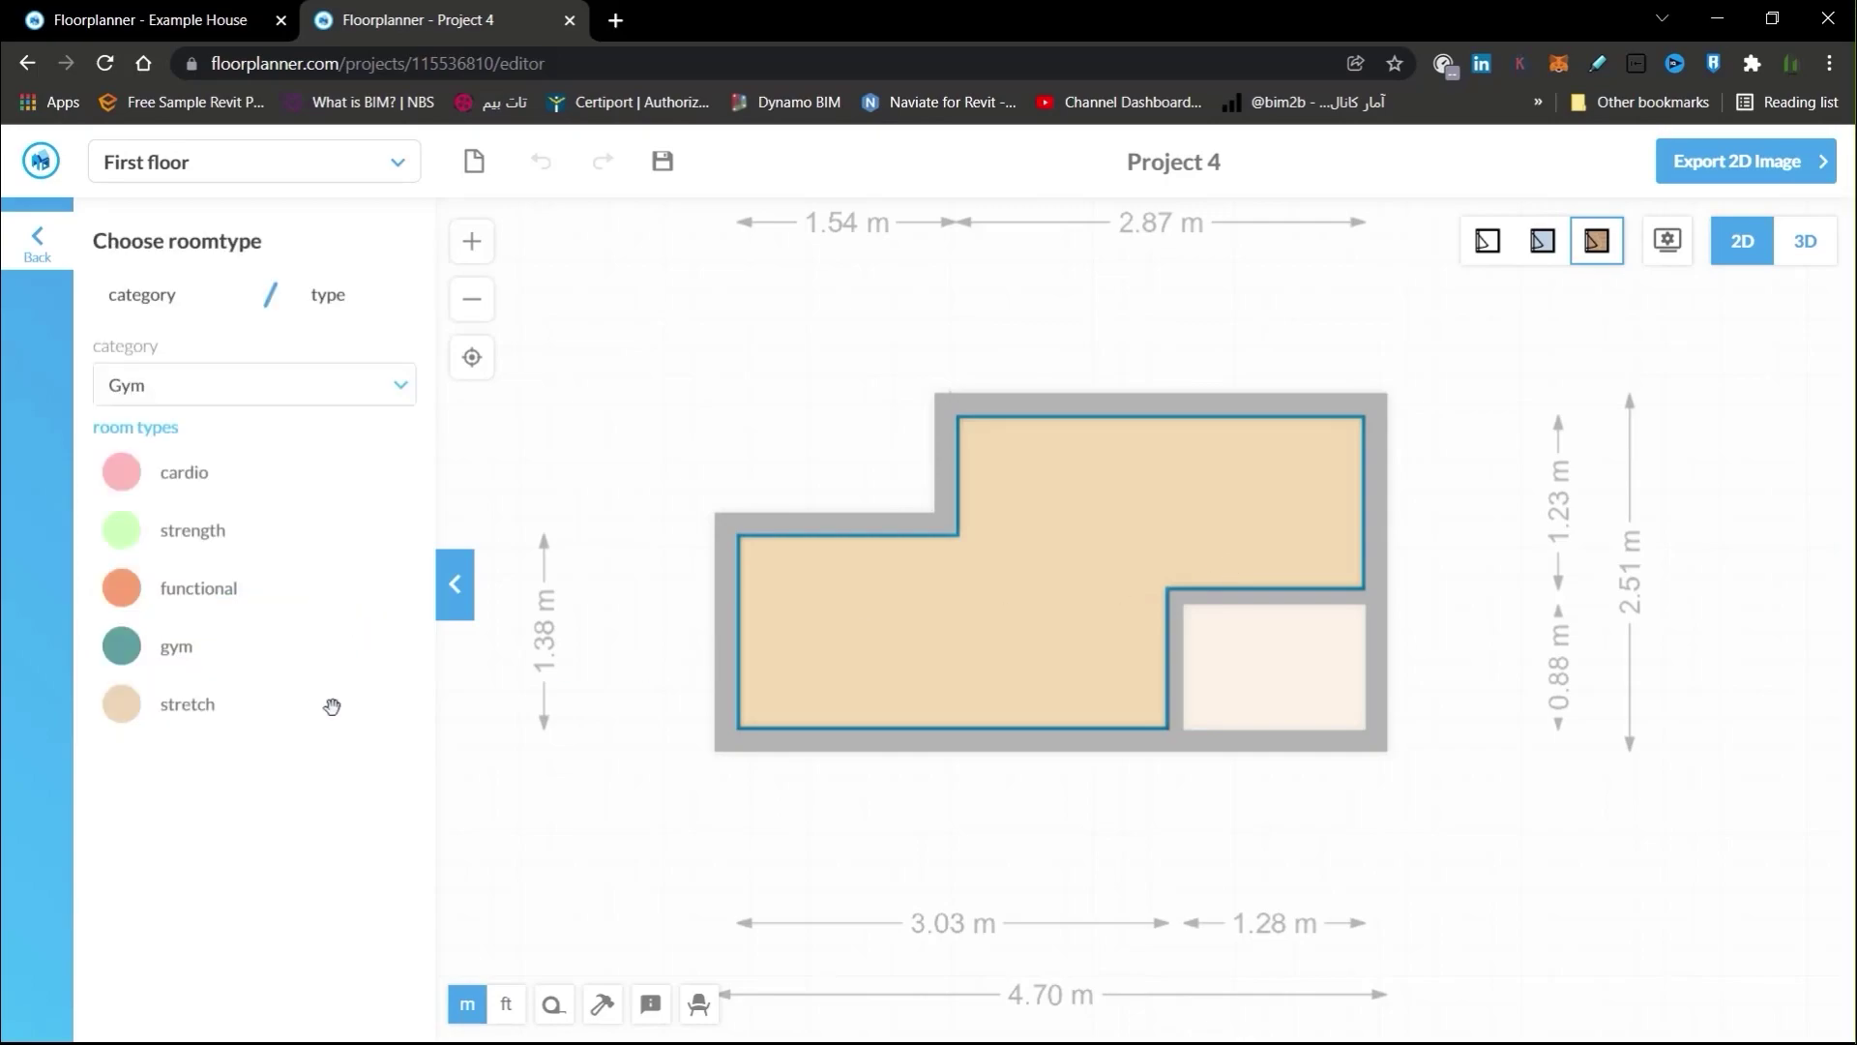
left_click(186, 392)
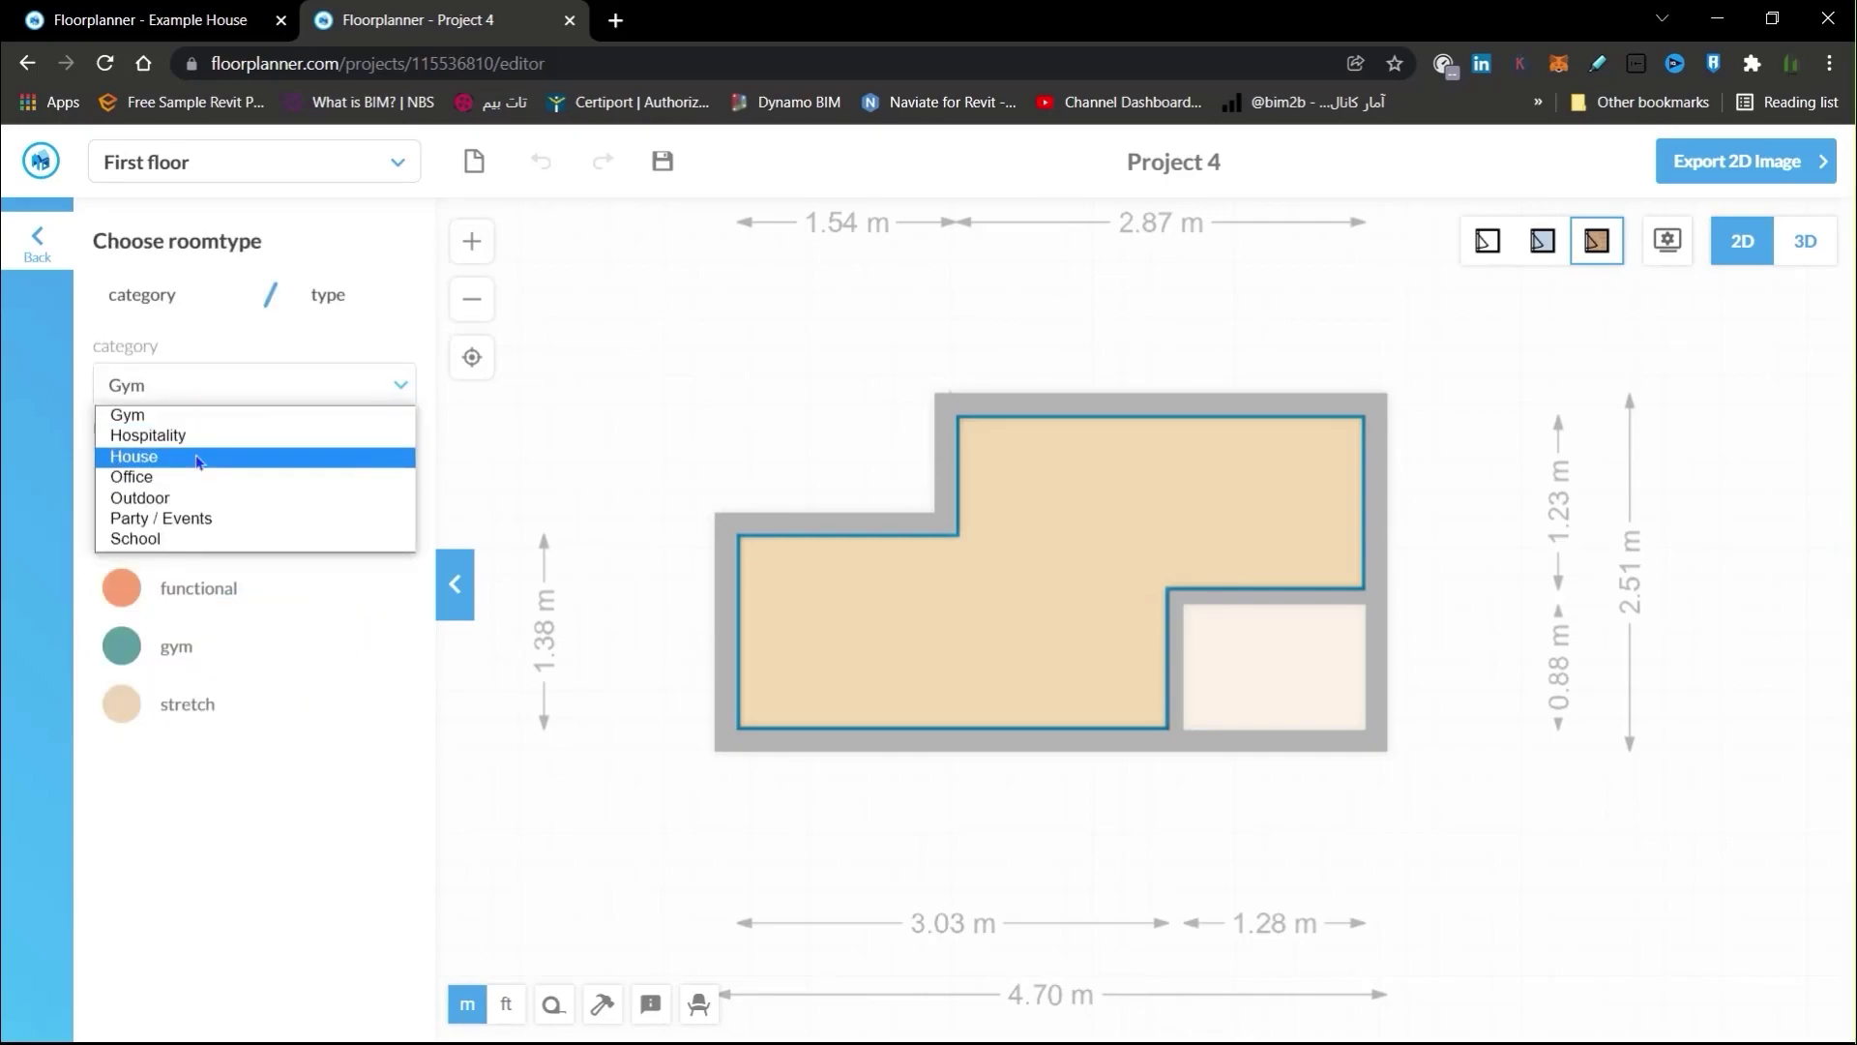
left_click(194, 455)
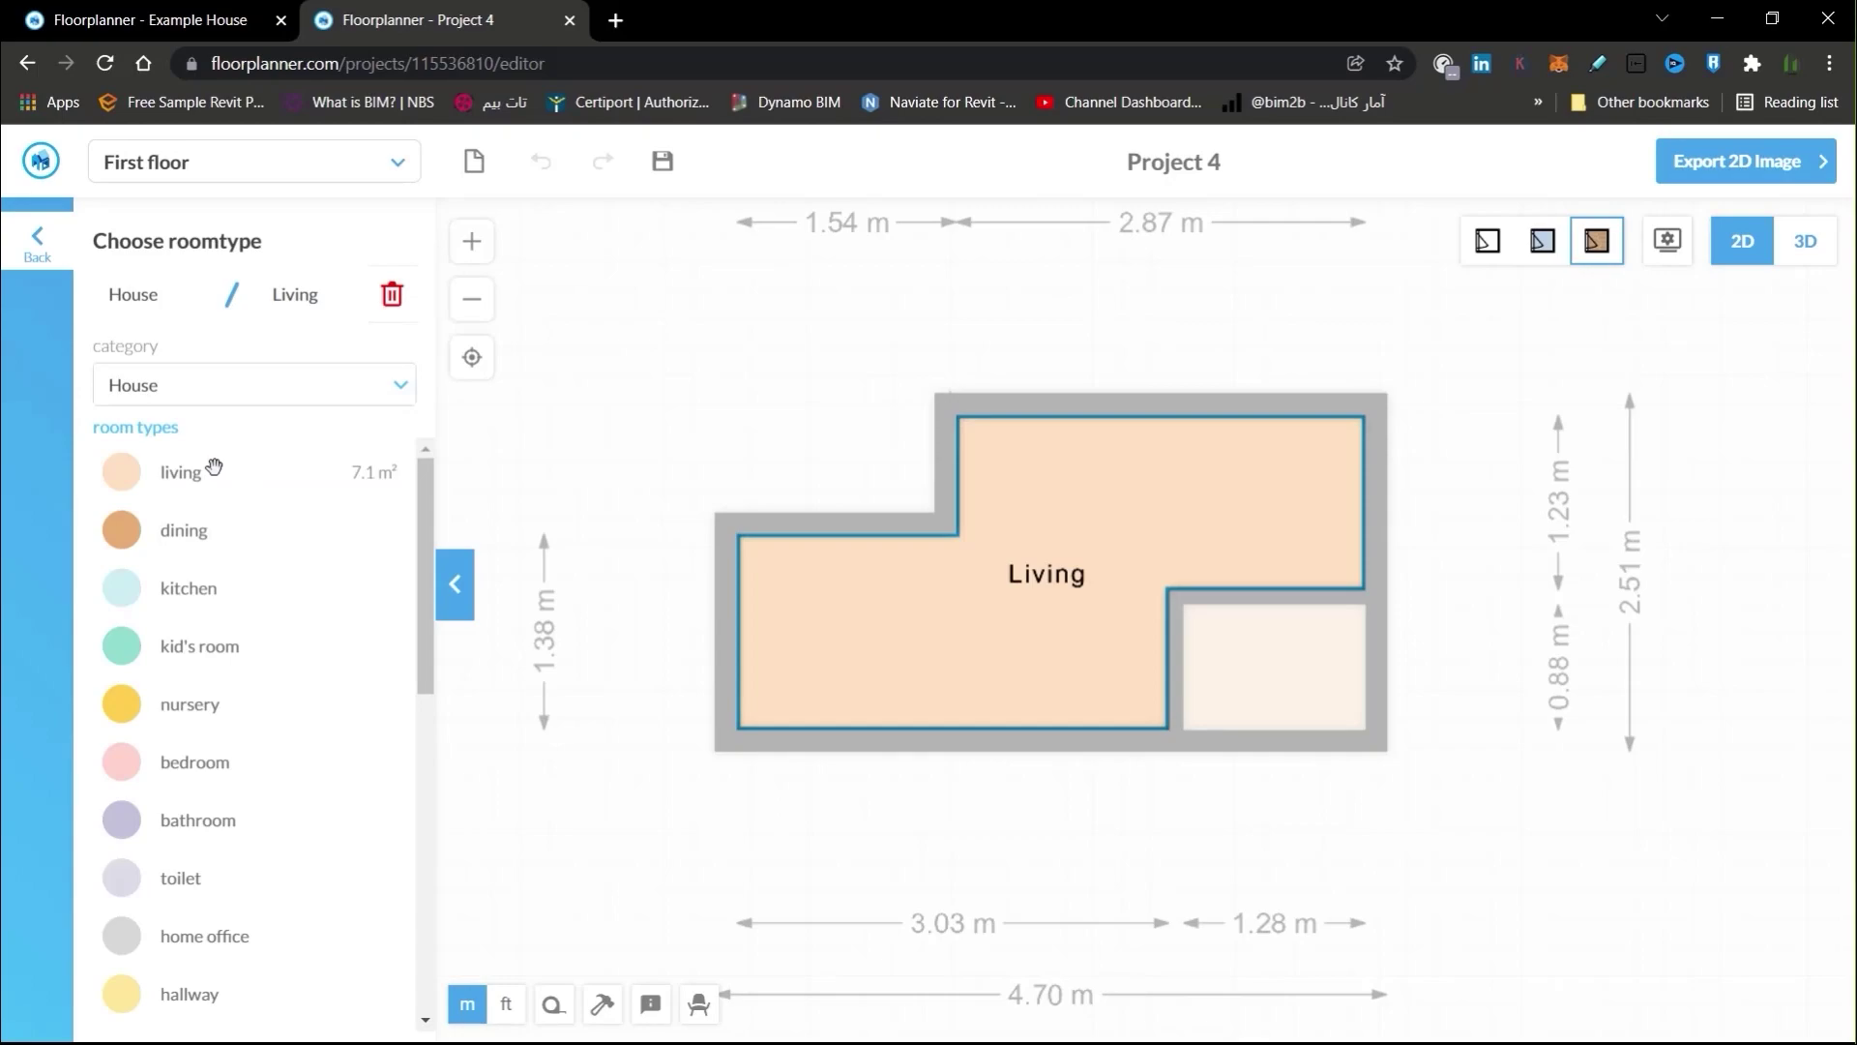
left_click(1026, 795)
Assign the House category's bathroom room type to the small lower-right room
left_click(1269, 685)
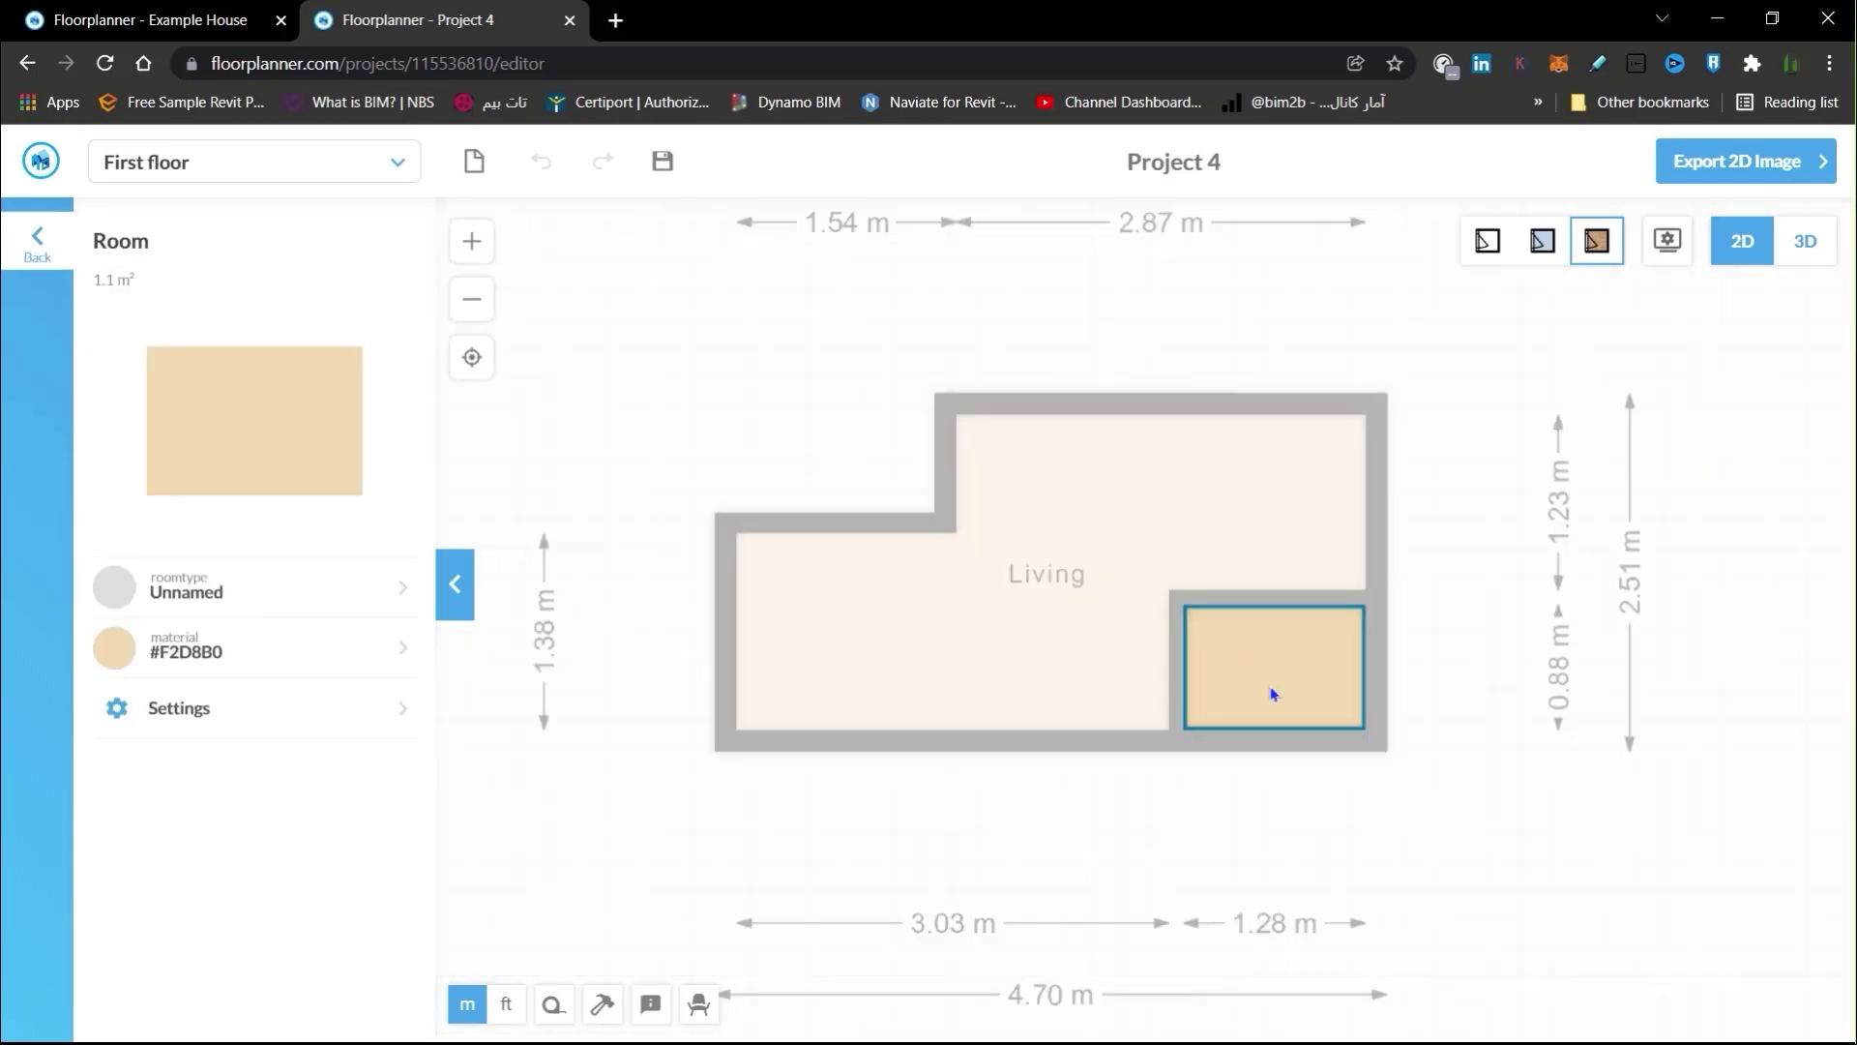
left_click(271, 590)
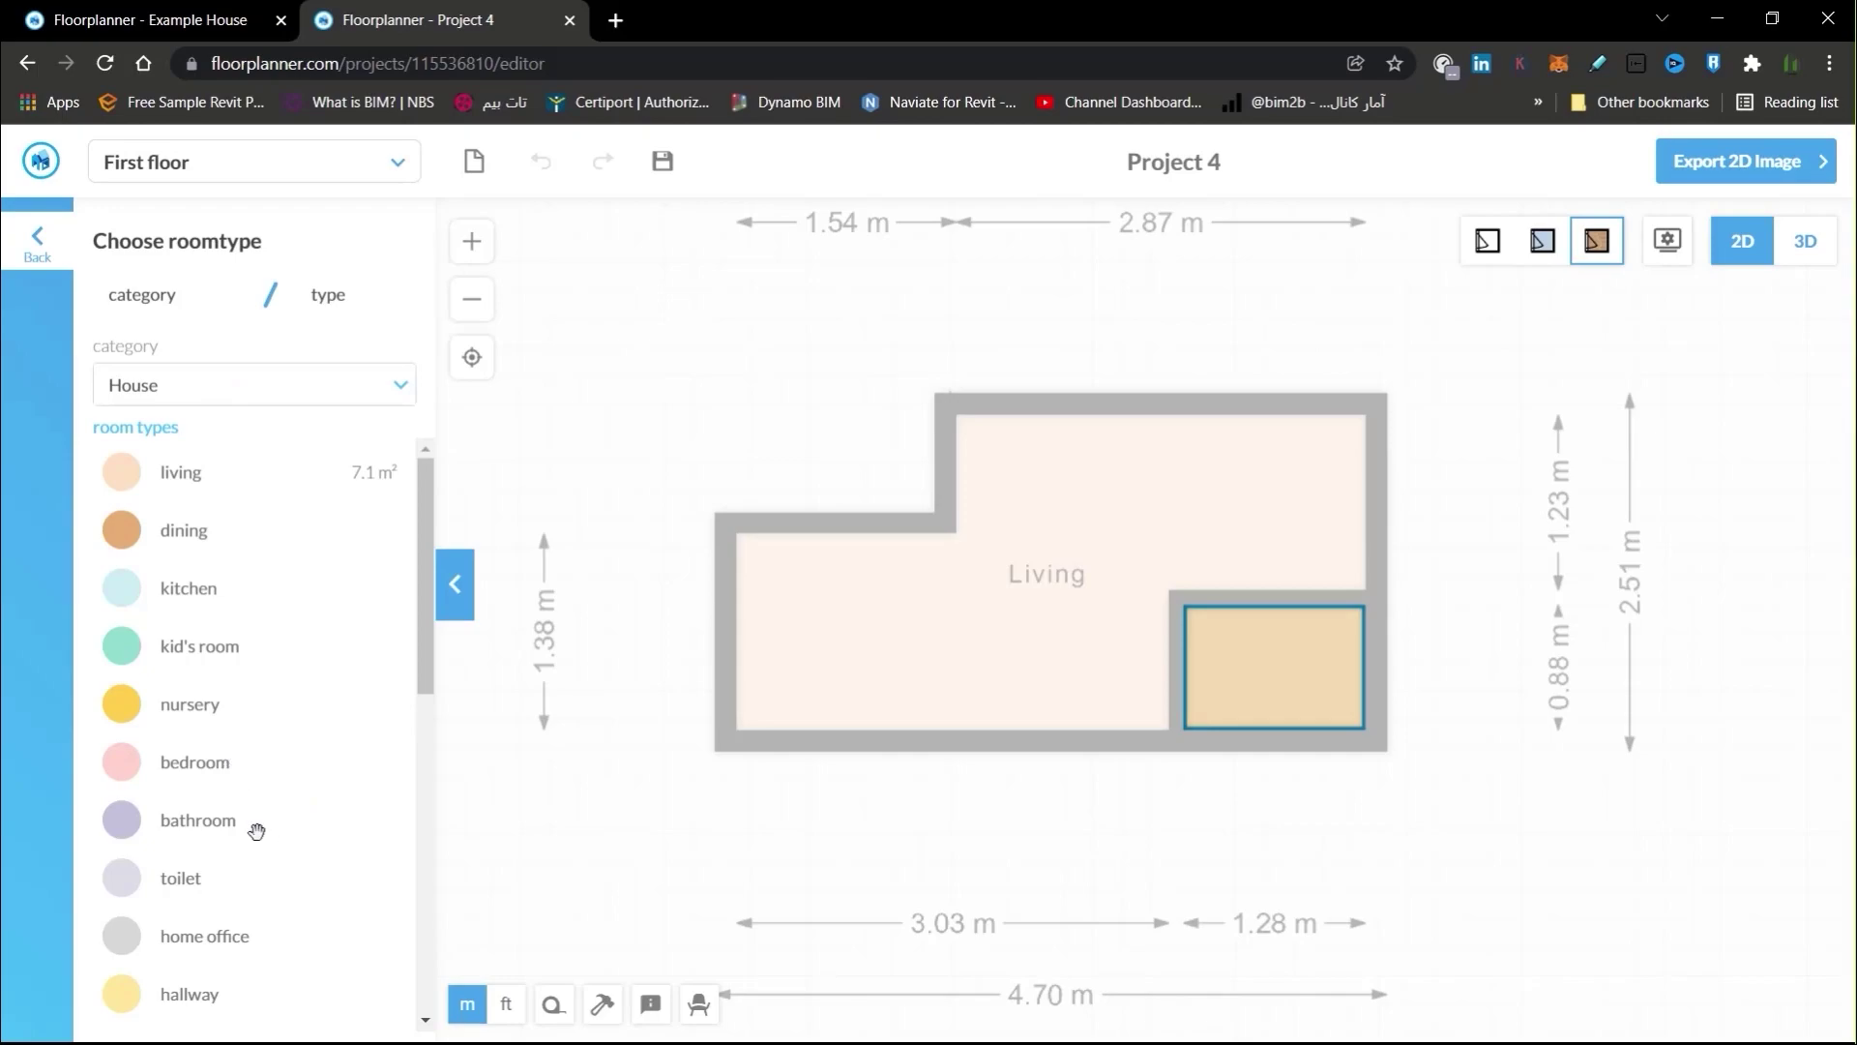
left_click(257, 830)
left_click(1194, 858)
scroll(1178, 738, "down", 2)
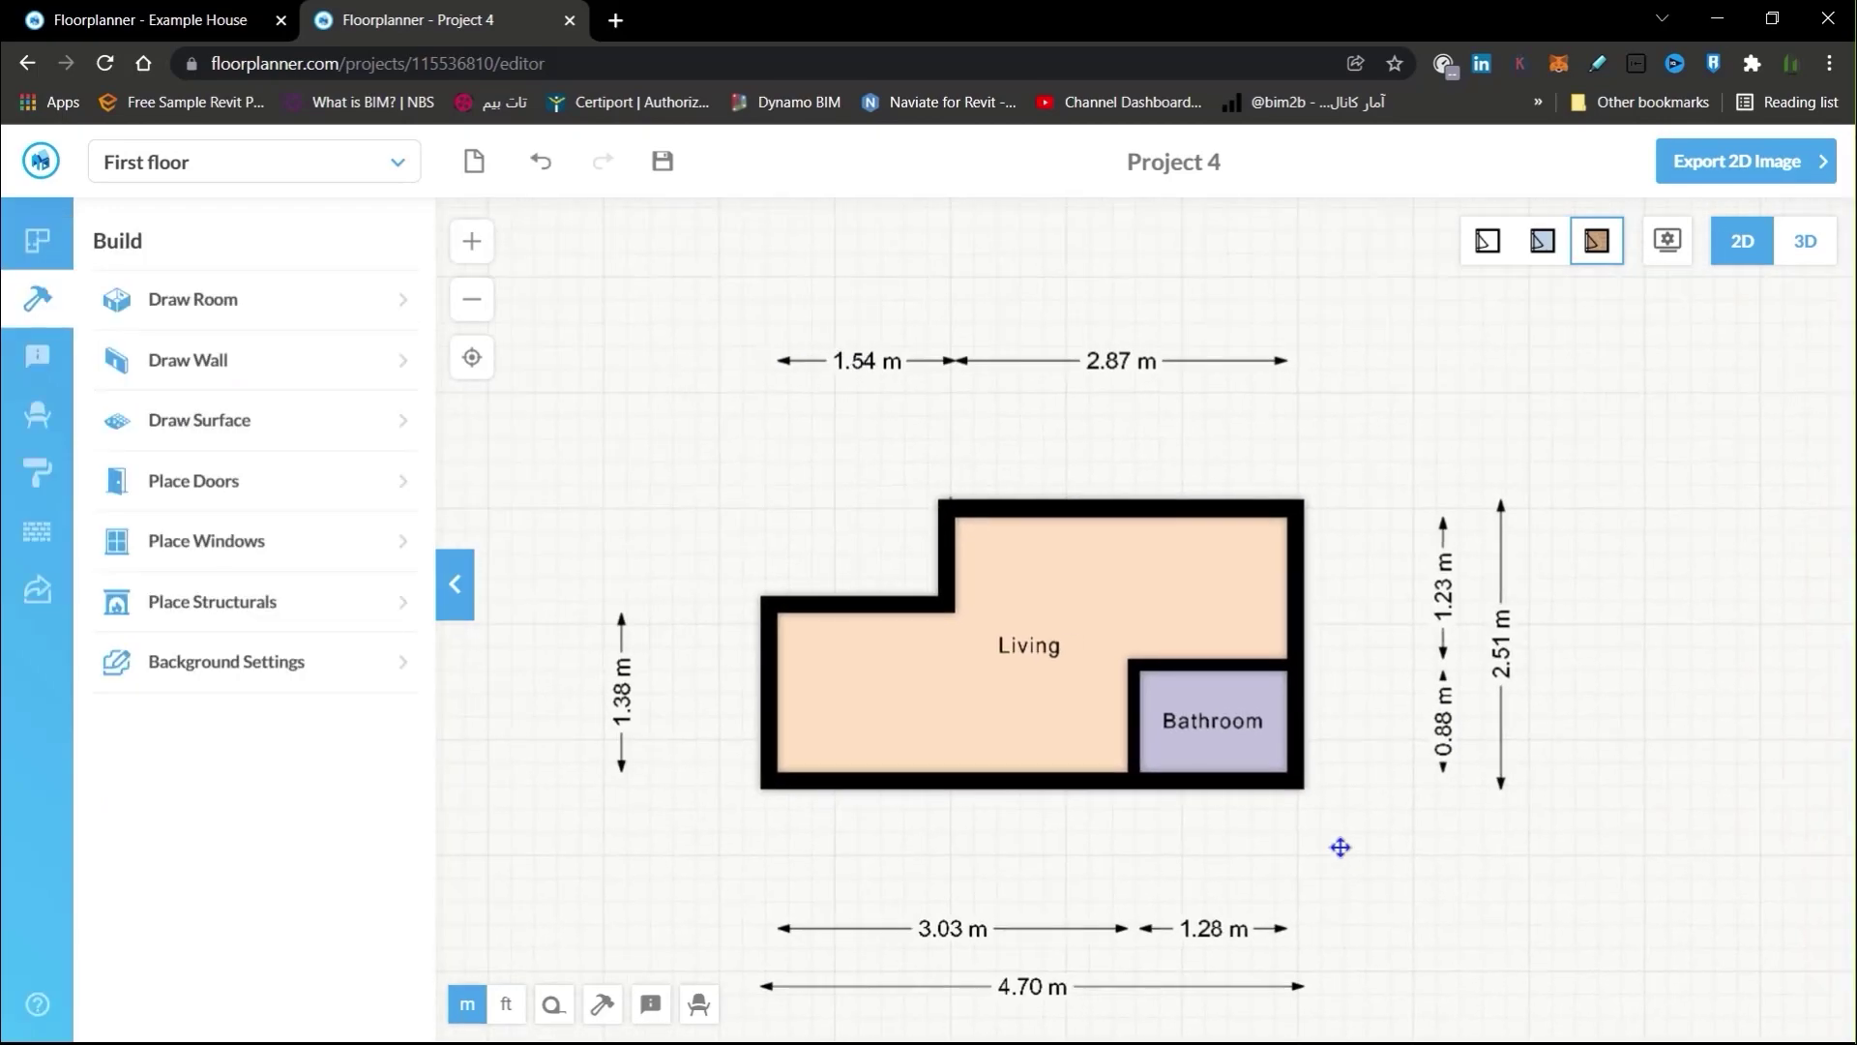
left_click_drag(1341, 847, 1214, 810)
scroll(1000, 691, "up", 1)
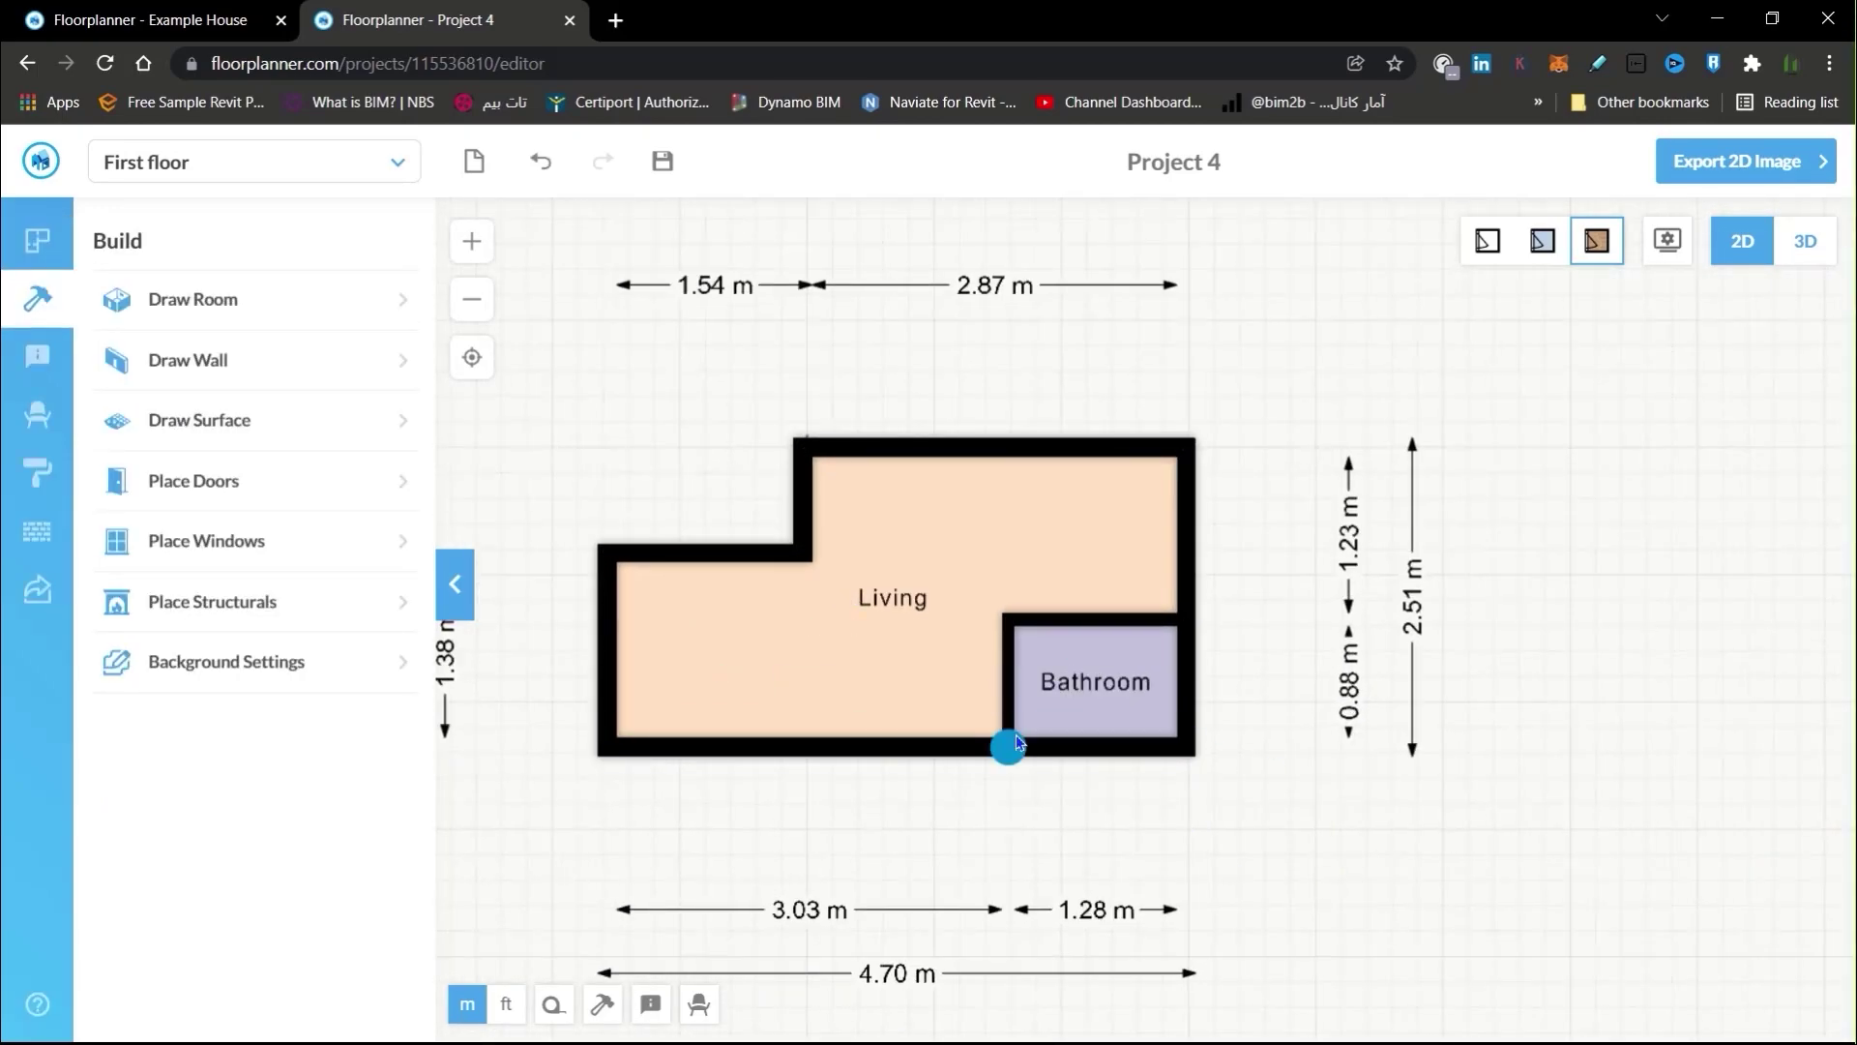
Apply the wood material Tribeca 7x48 Luxury Vinyl Flooring, Raven to the Living room floor
left_click(54, 539)
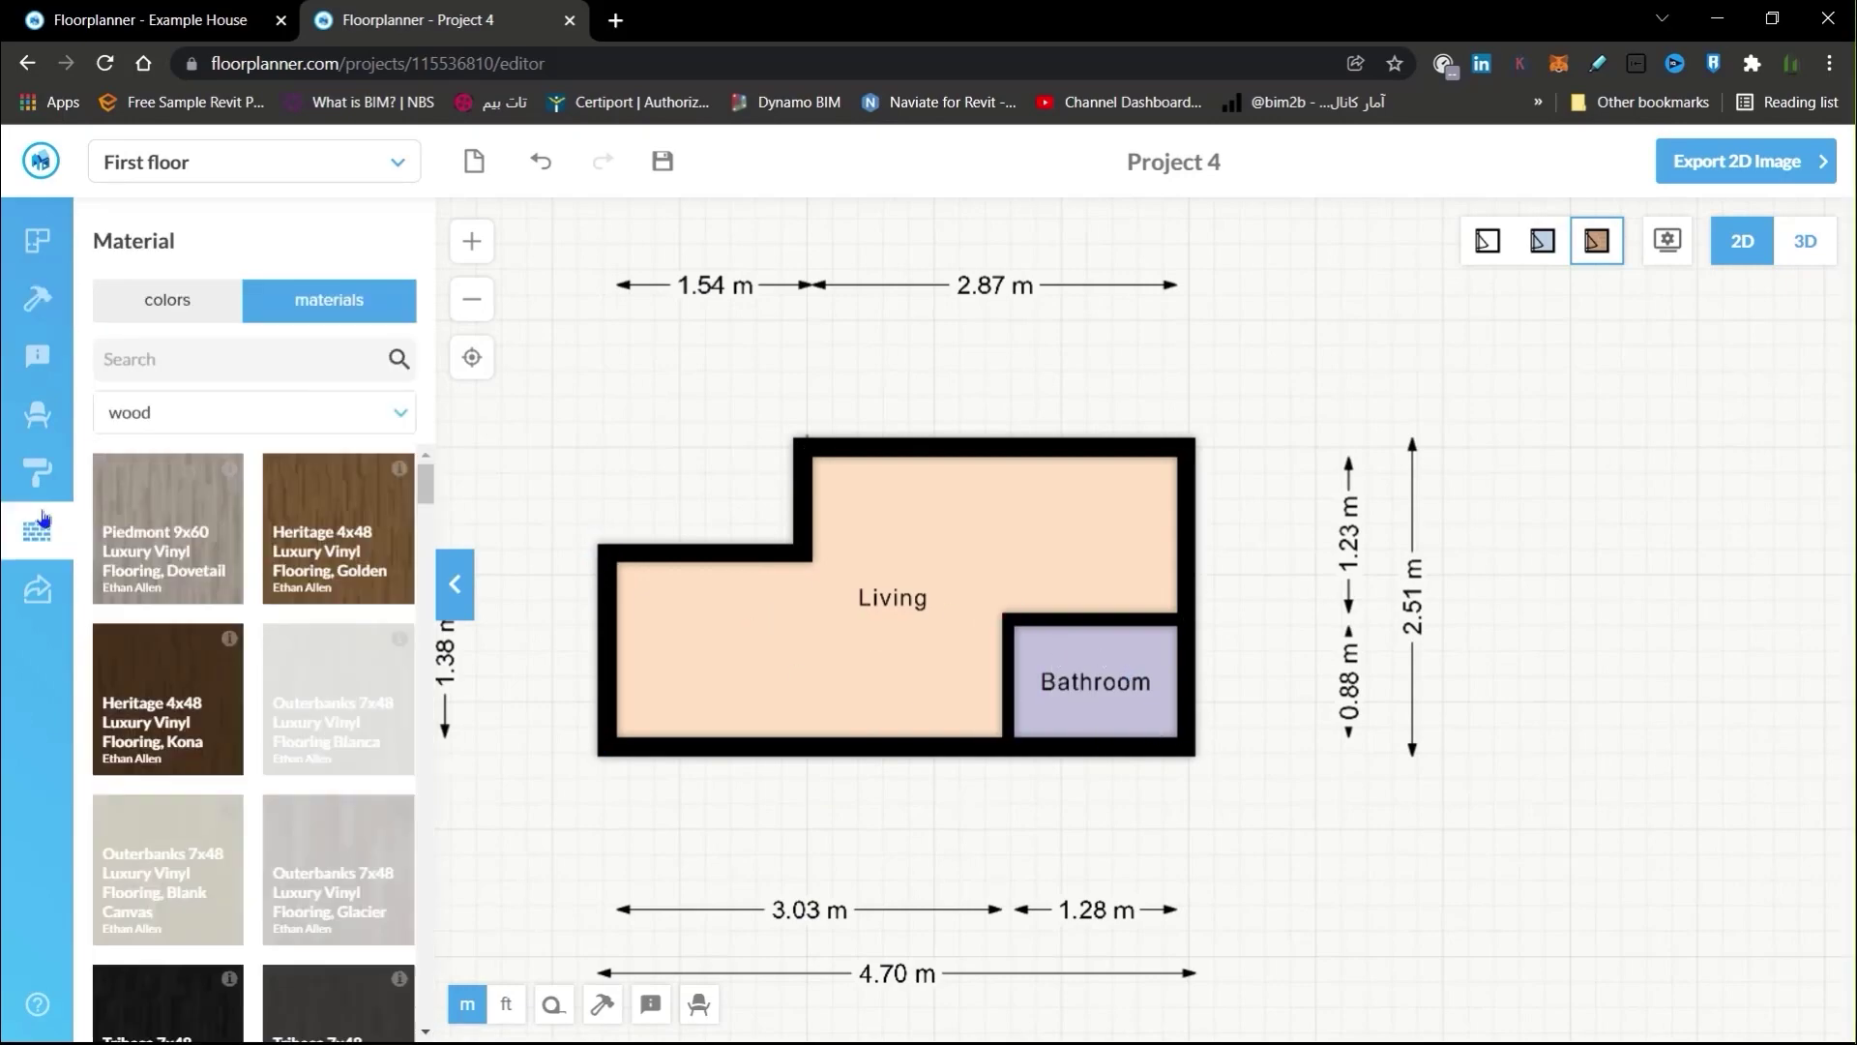
scroll(310, 685, "down", 2)
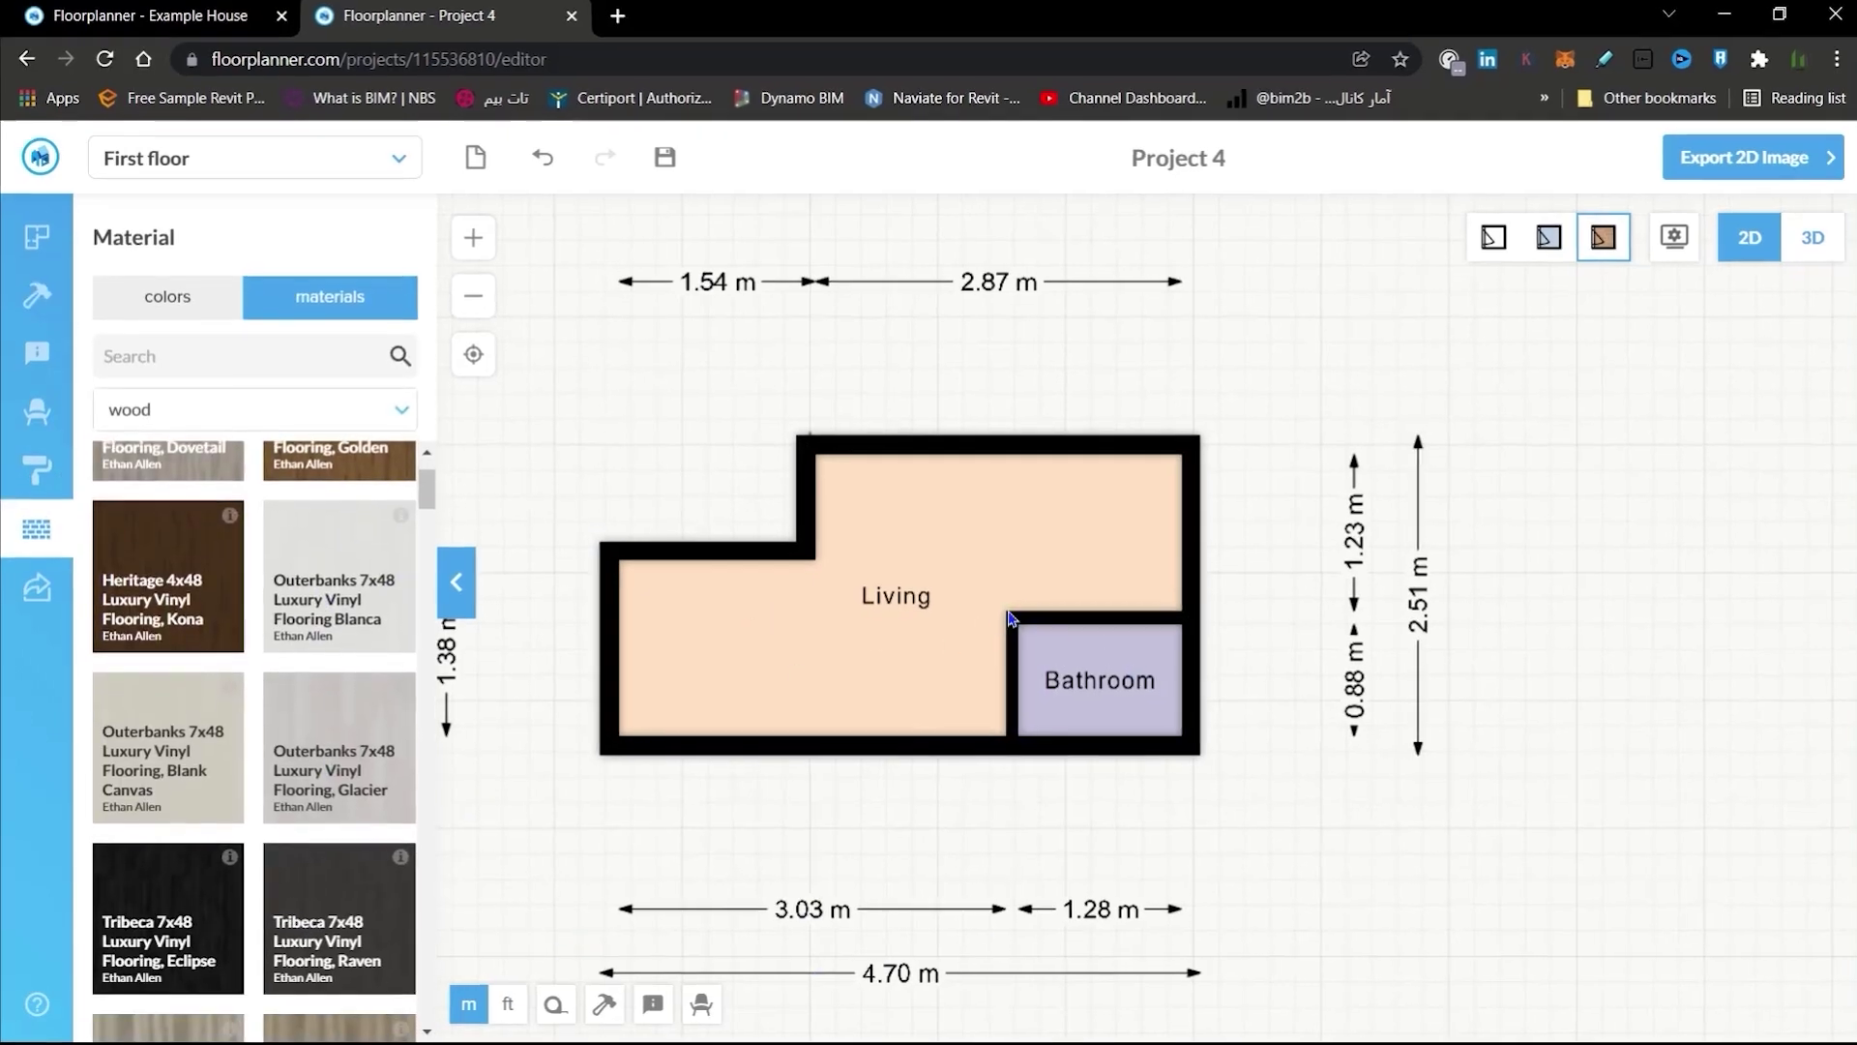
scroll(155, 439, "up", 1)
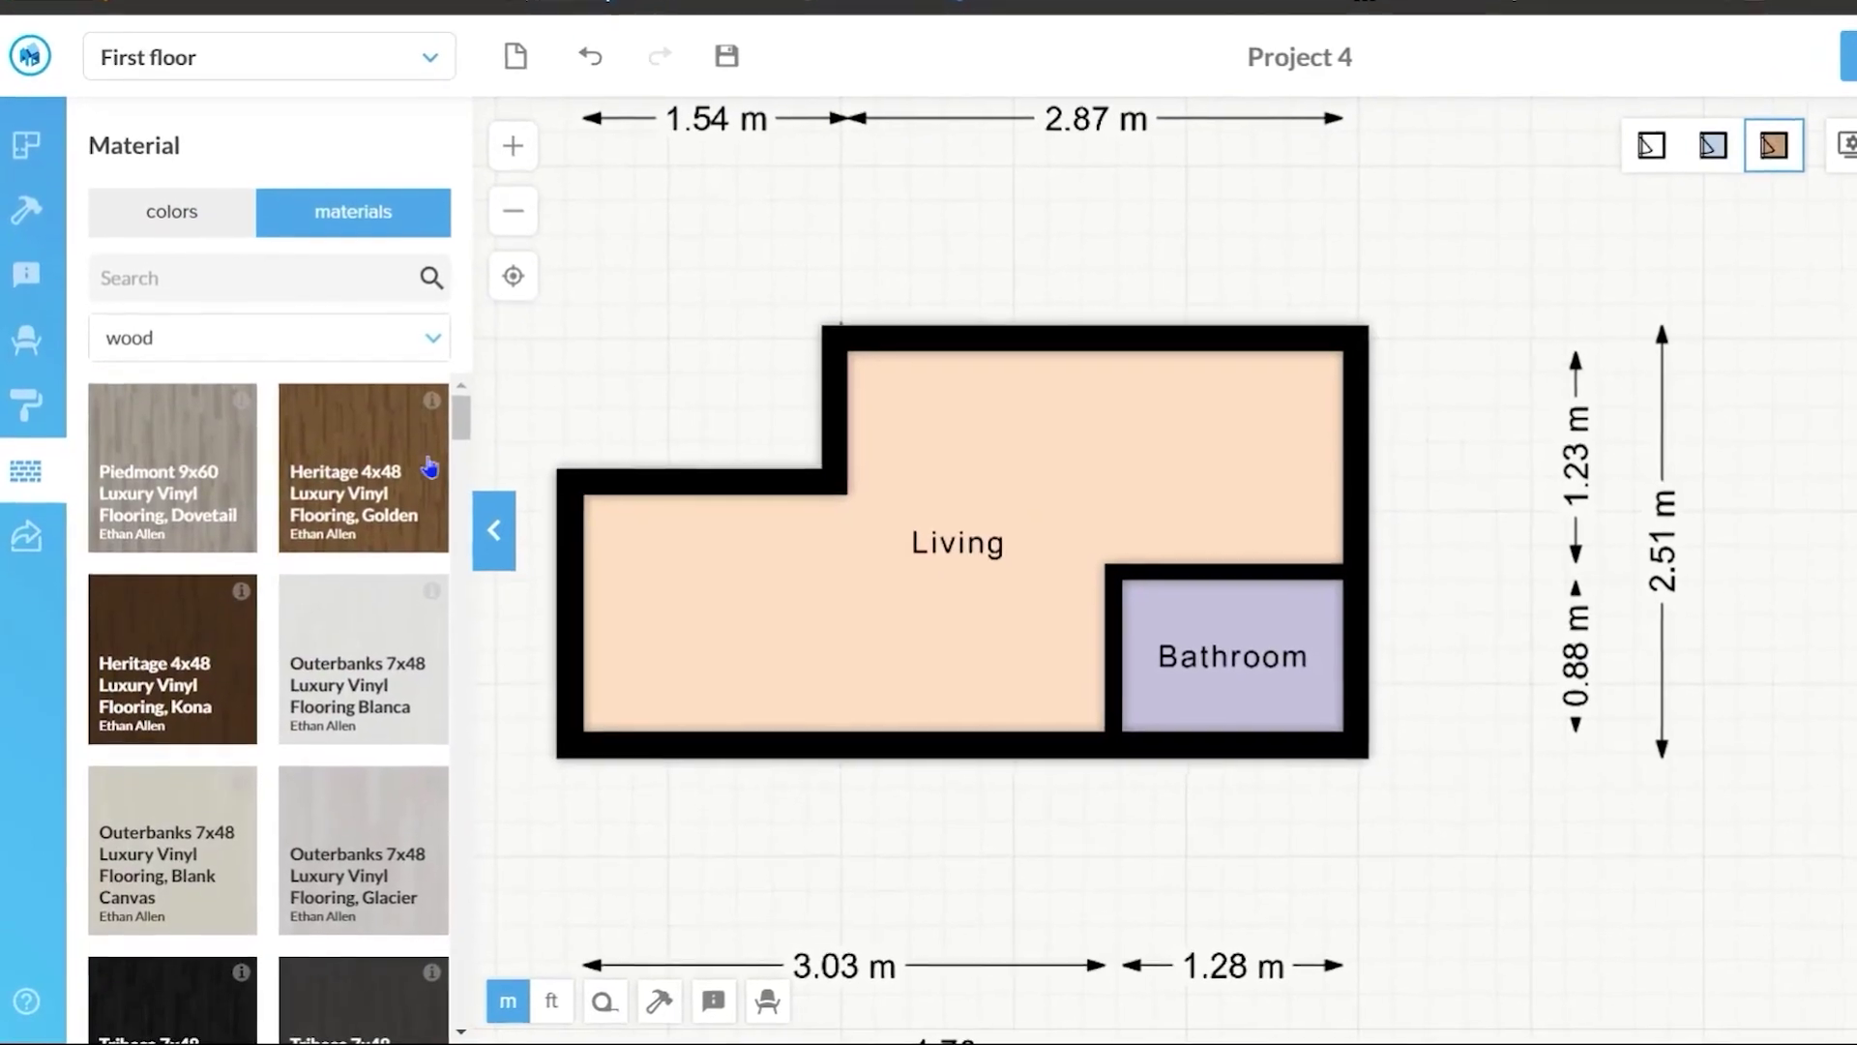
scroll(425, 726, "down", 4)
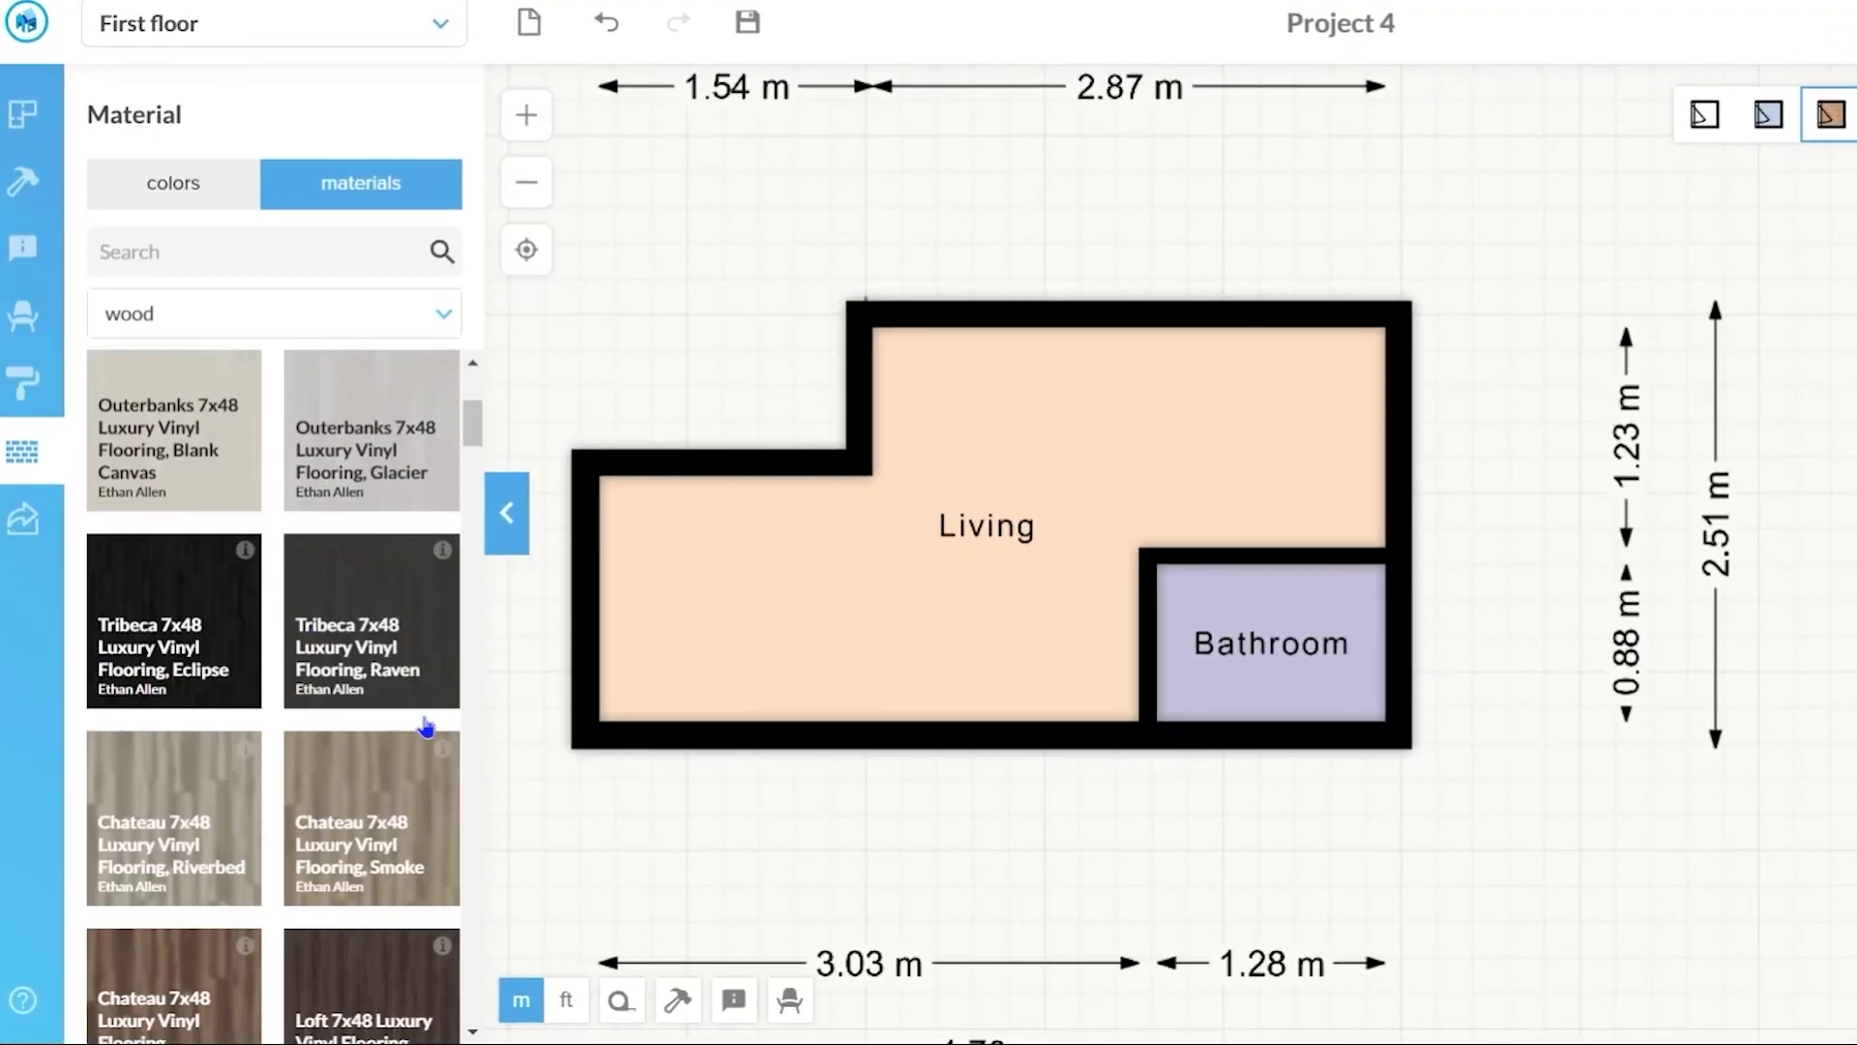
left_click(391, 609)
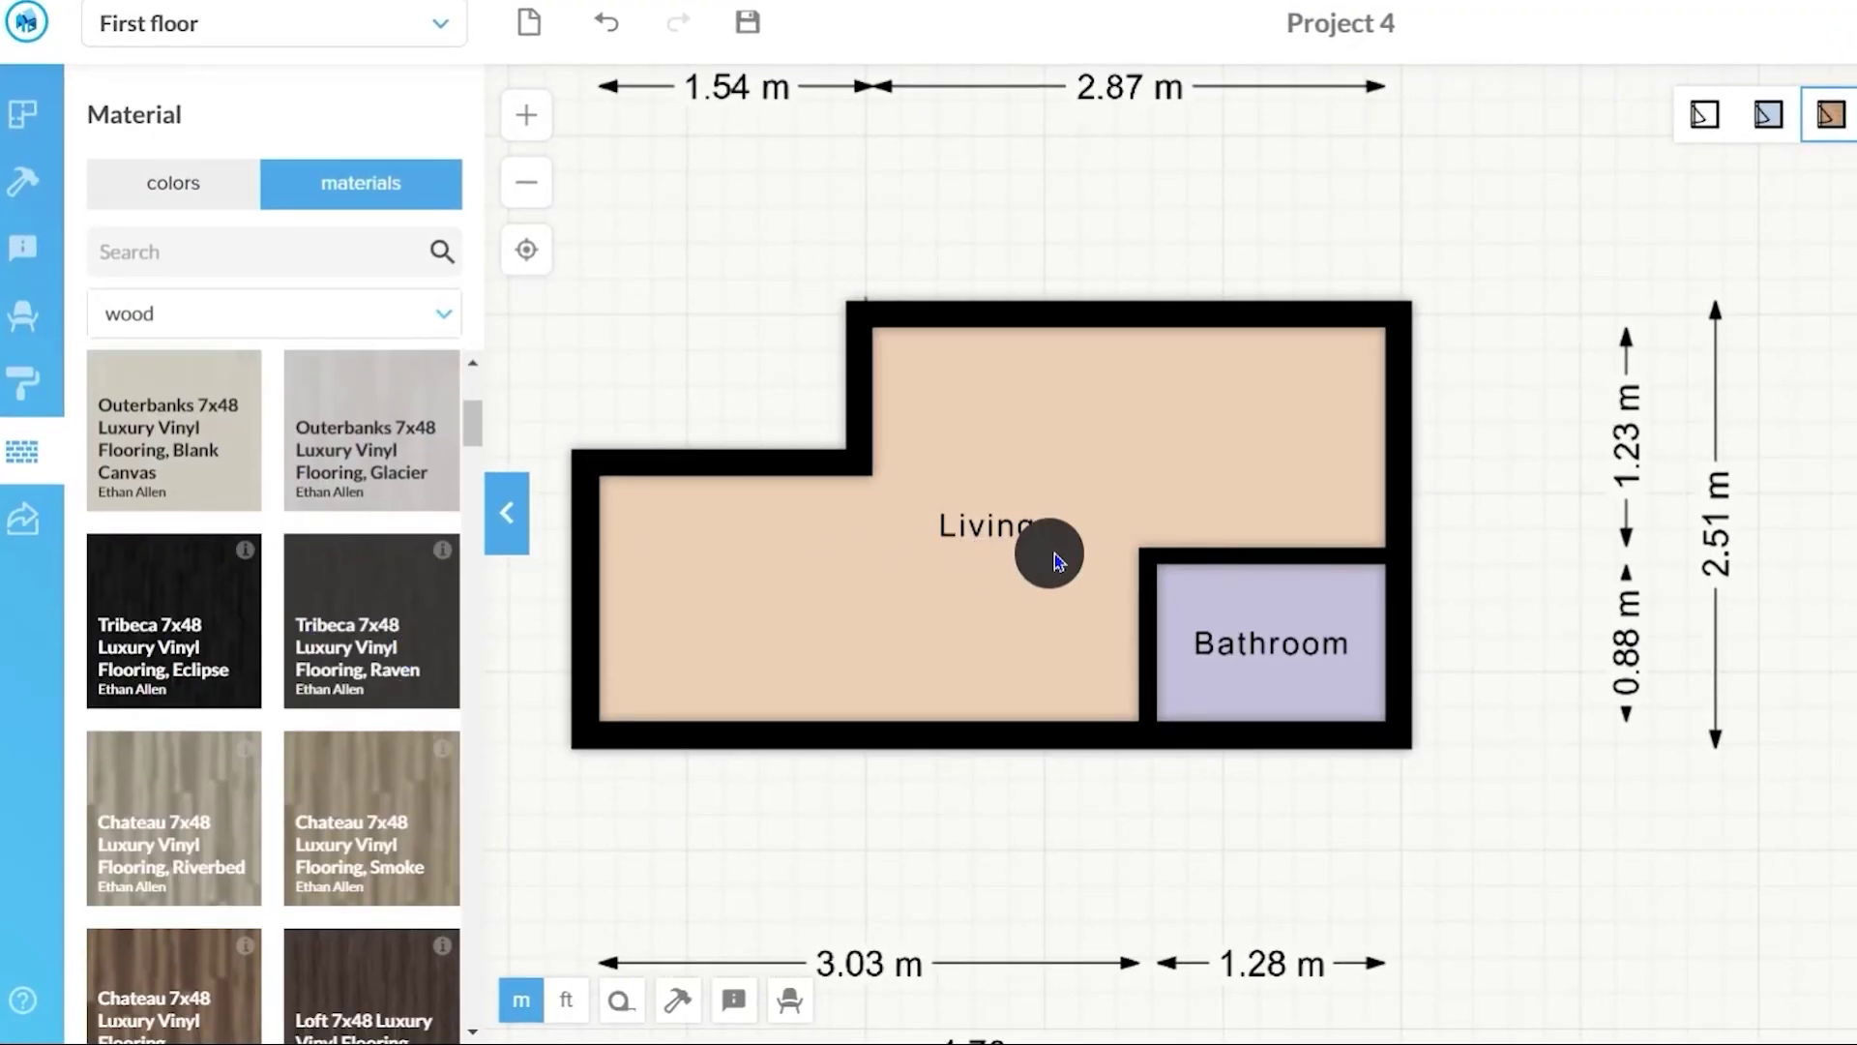
left_click_drag(397, 630, 811, 538)
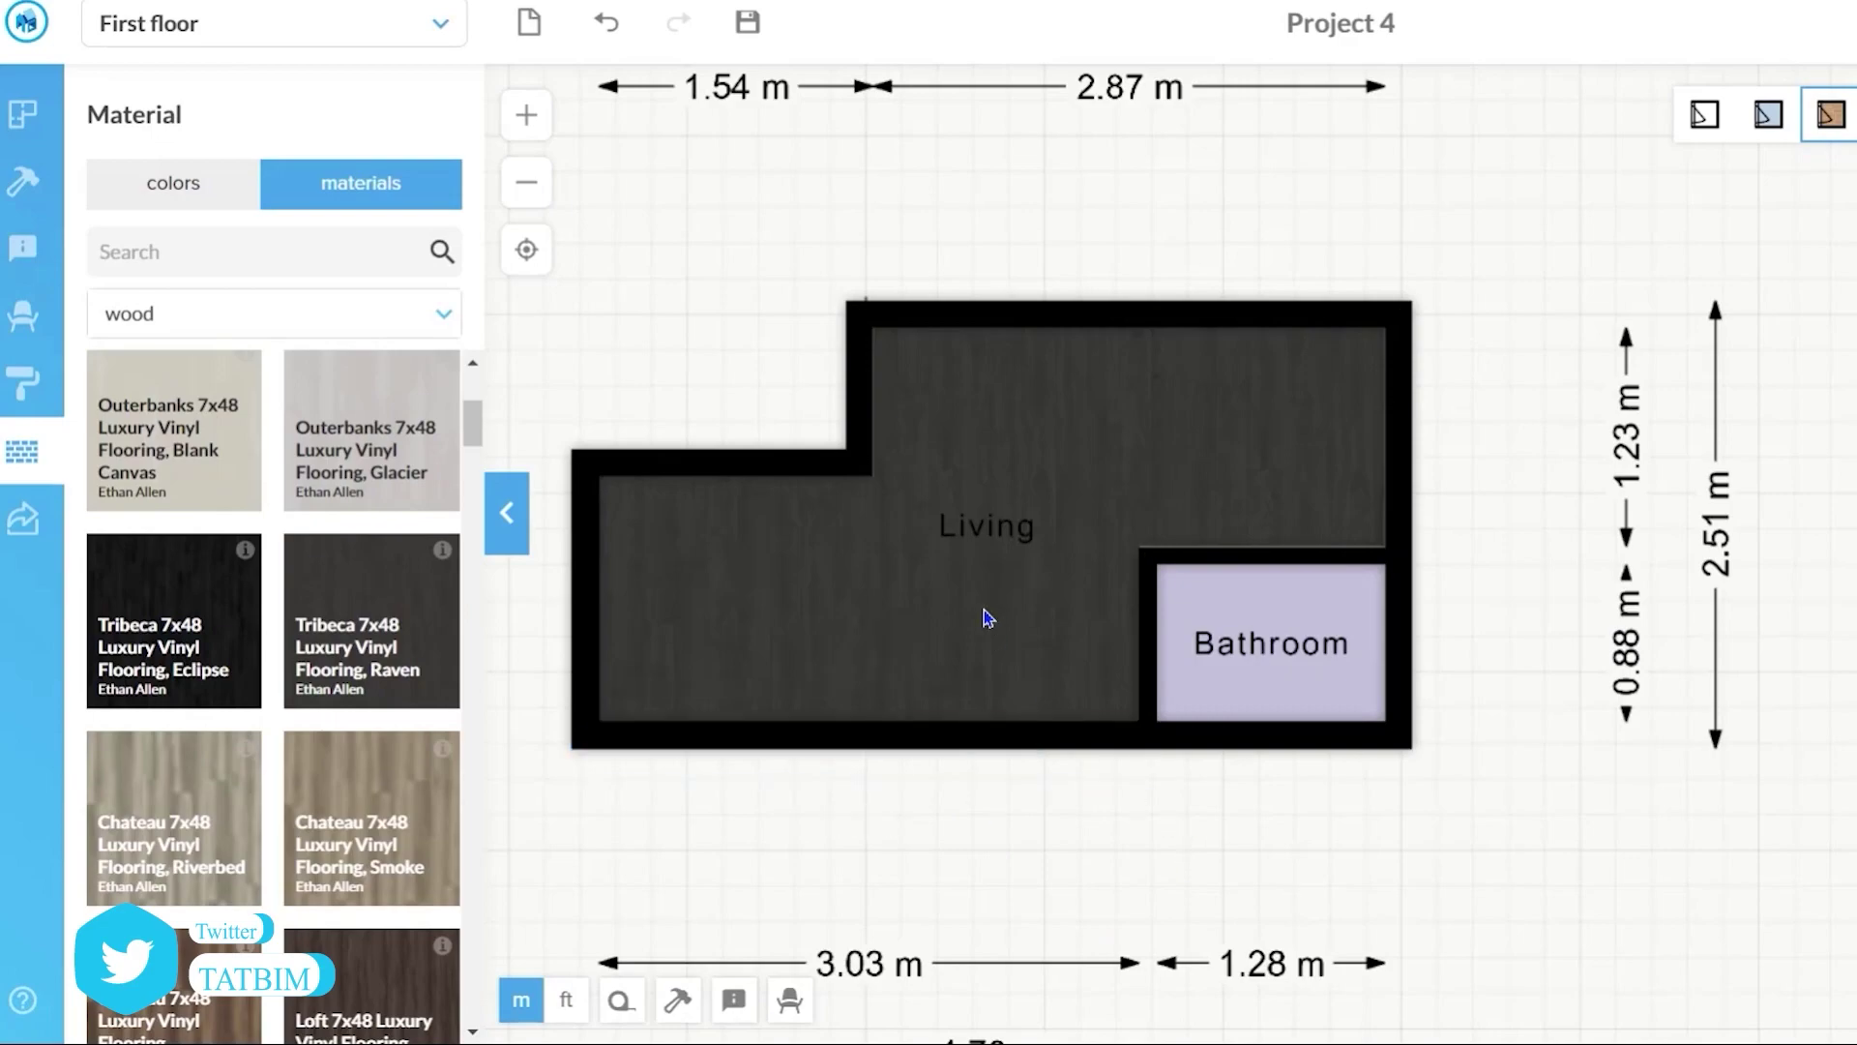
Set the Living room floor material's horizontal and vertical scale to 70%
scroll(1012, 633, "up", 5)
scroll(1016, 638, "down", 3)
scroll(822, 829, "down", 2)
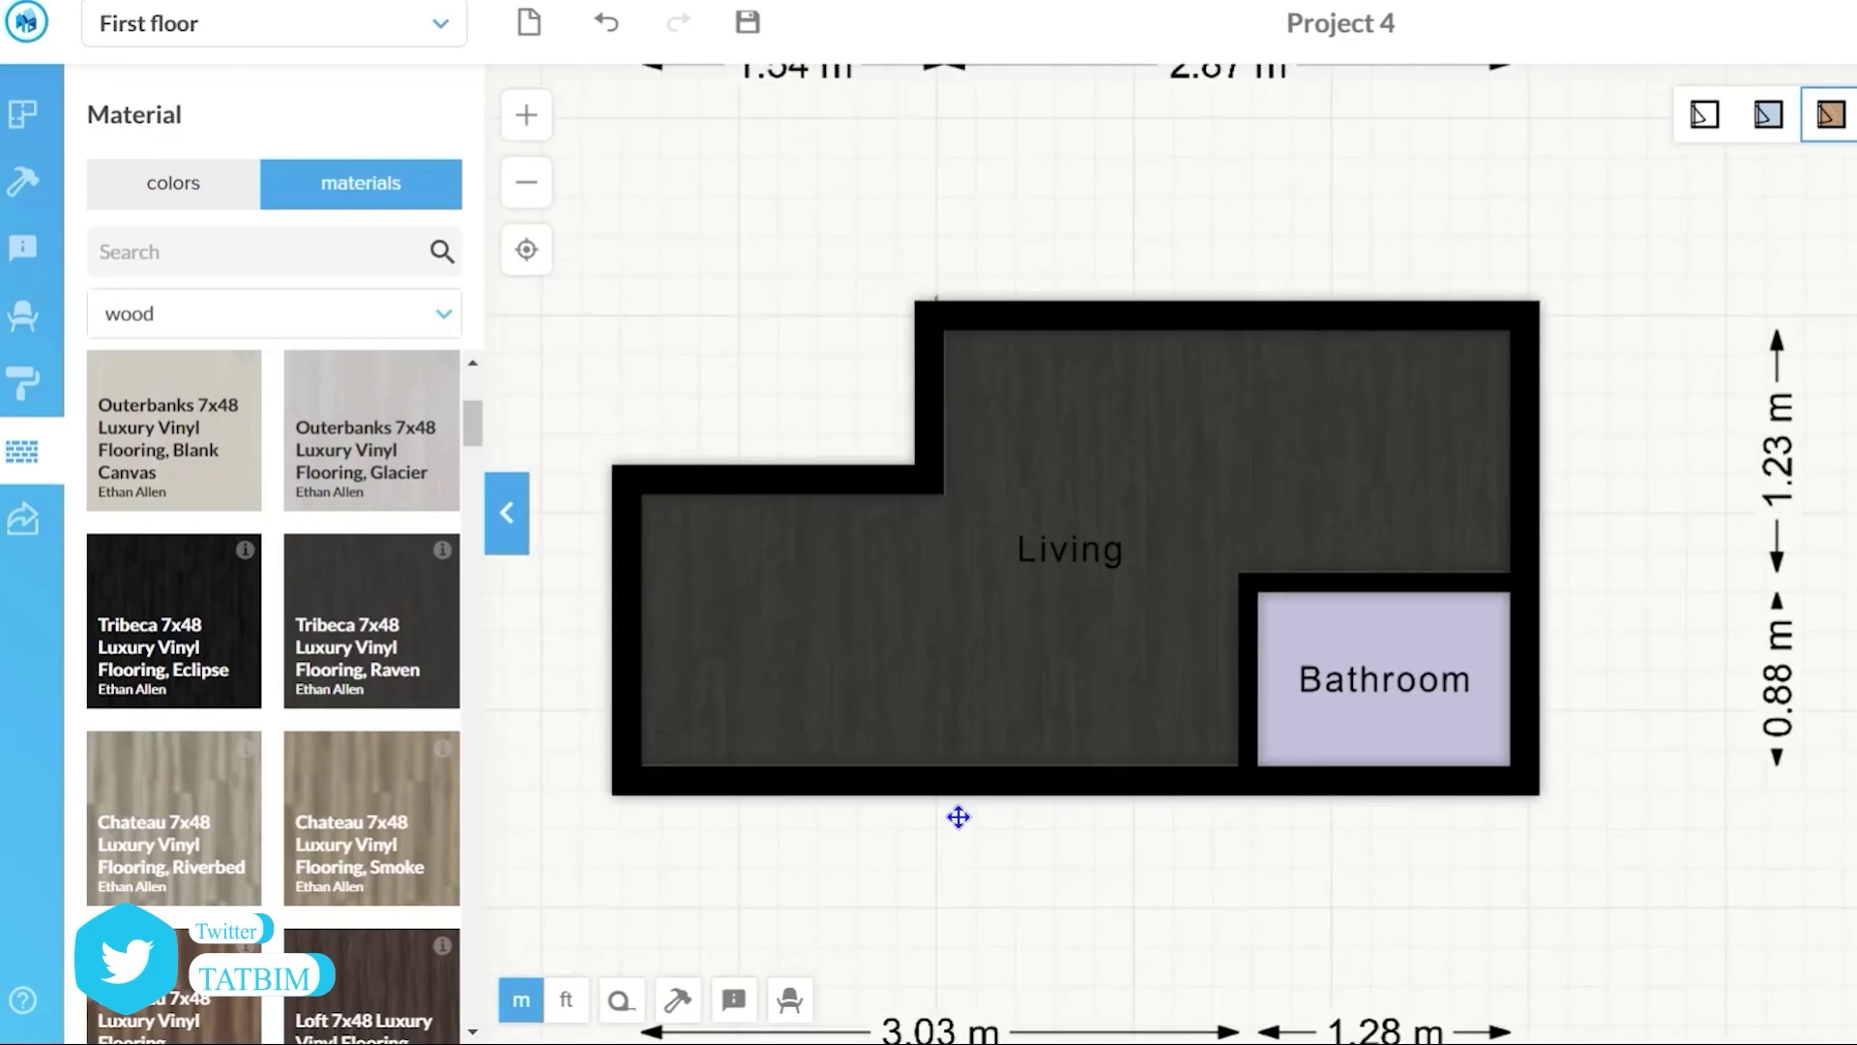
left_click(1024, 648)
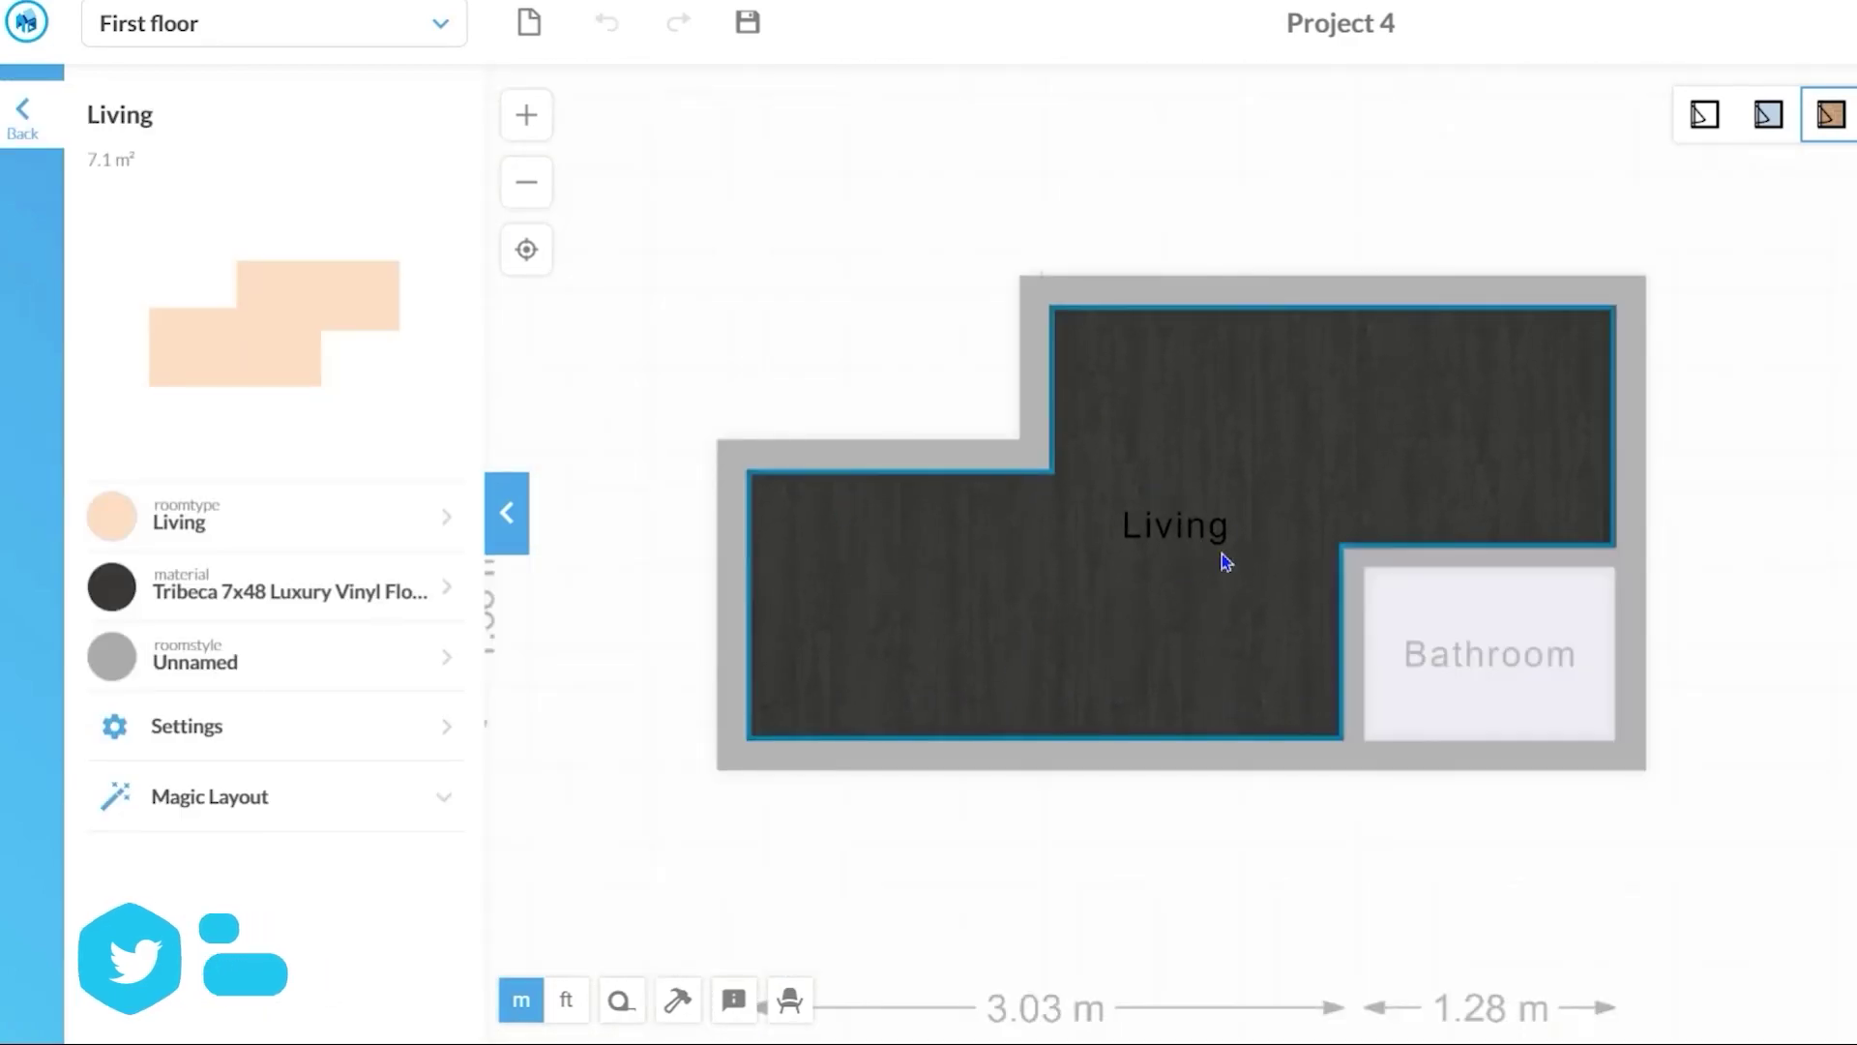
left_click(231, 591)
left_click(385, 583)
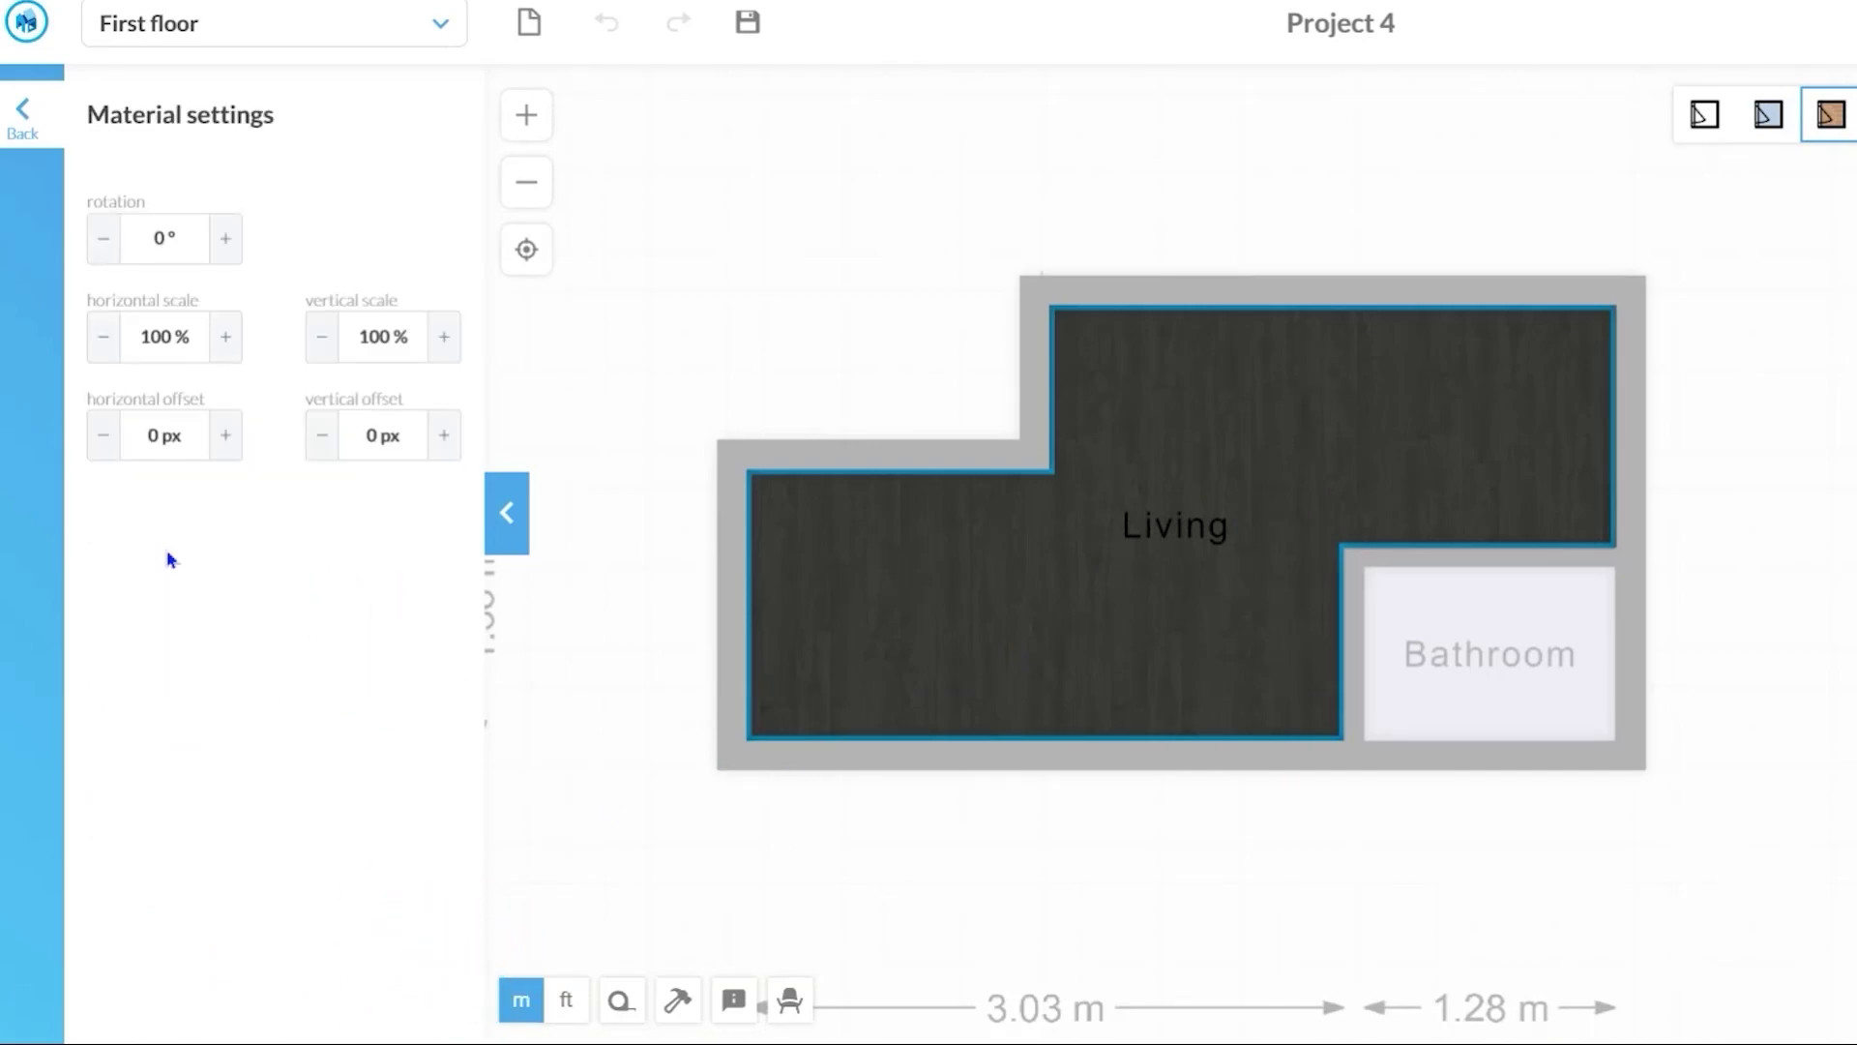
double_click(149, 336)
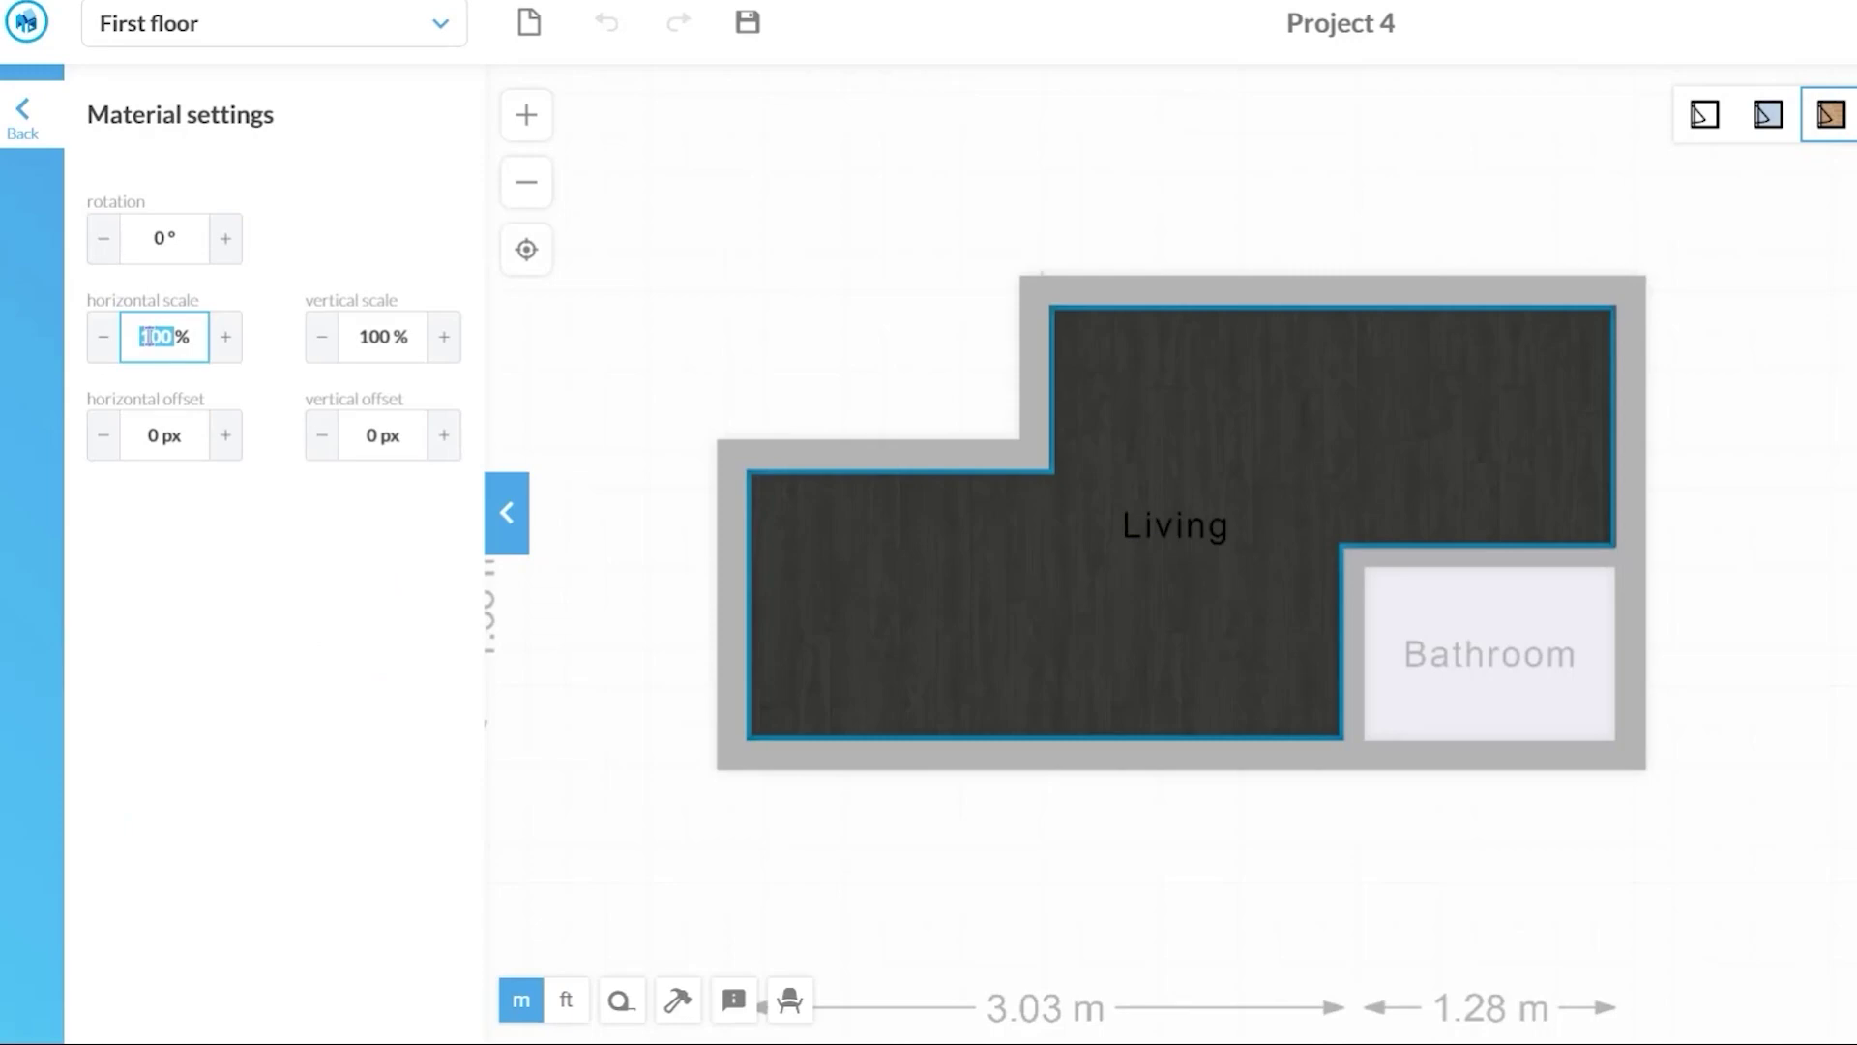
type("70")
double_click(372, 336)
type("70")
left_click(829, 900)
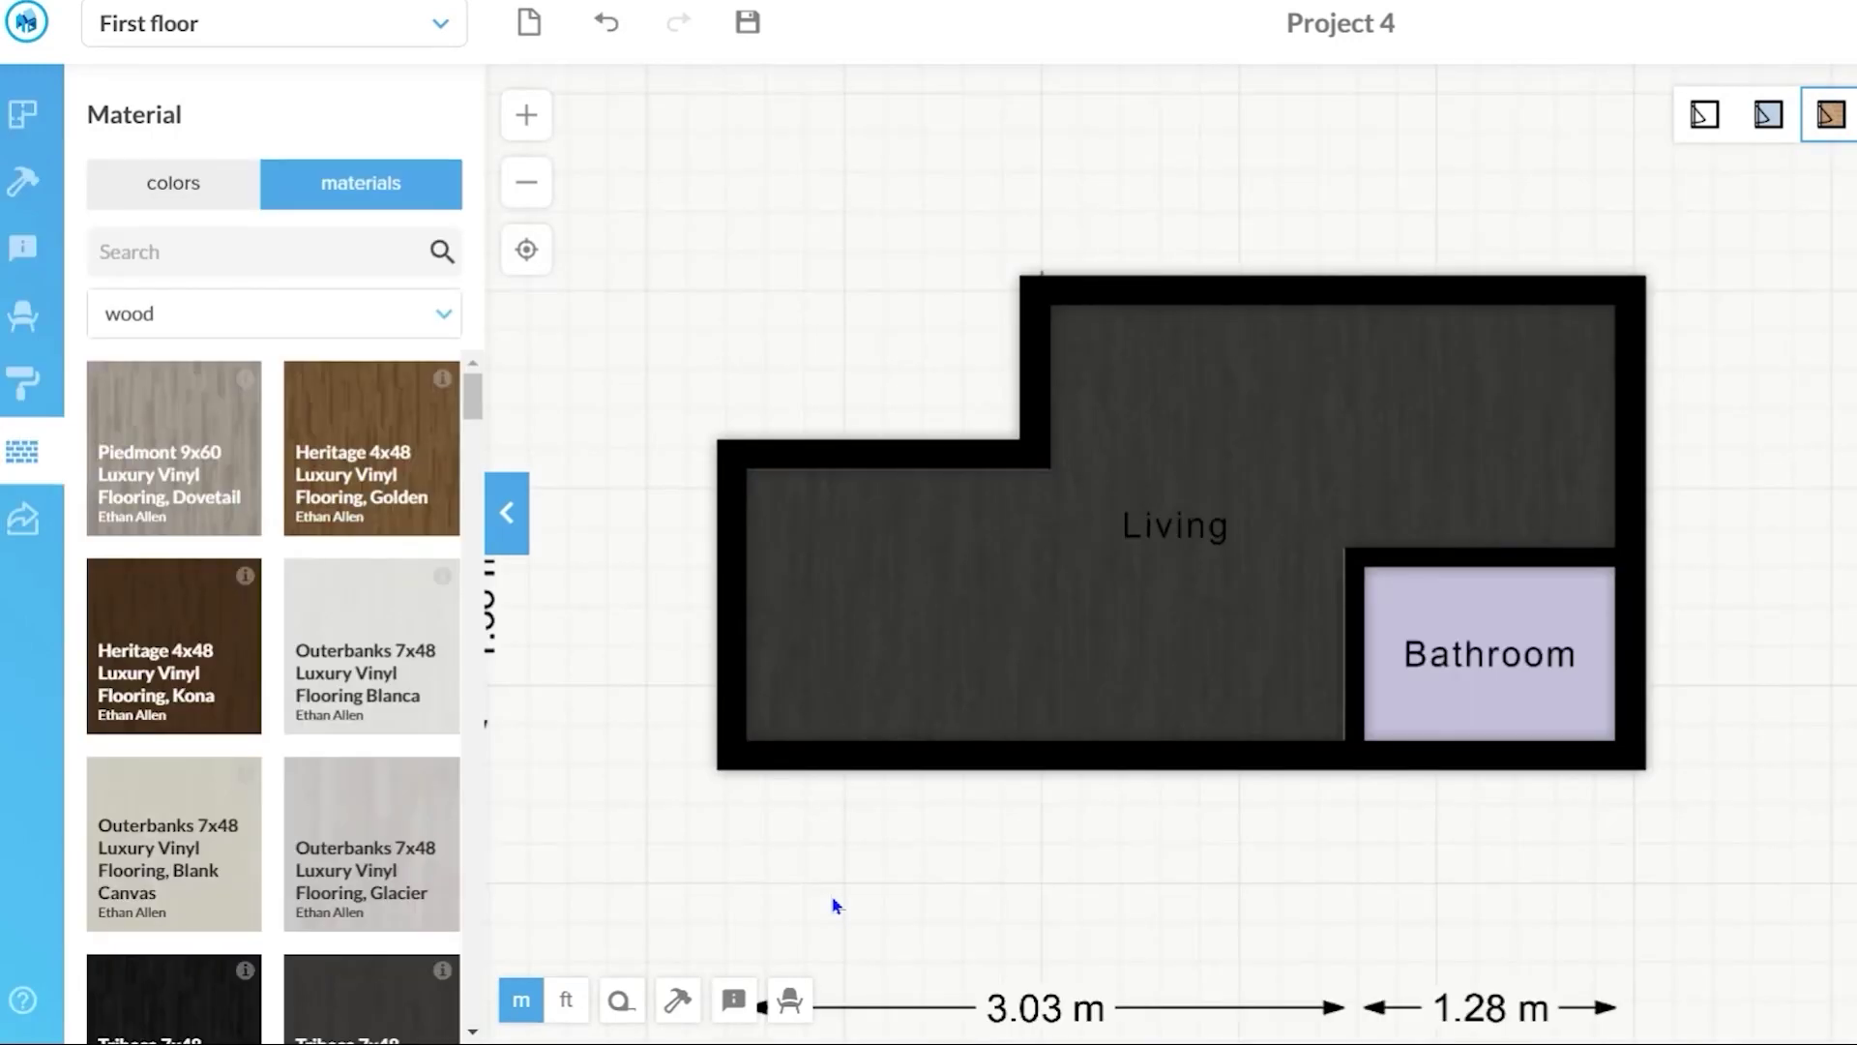
Apply the tile material Creative Tube 12n Rm 60 X 120 Cm to the Bathroom floor
scroll(1282, 583, "up", 4)
scroll(1282, 586, "down", 4)
left_click_drag(1143, 899, 1045, 839)
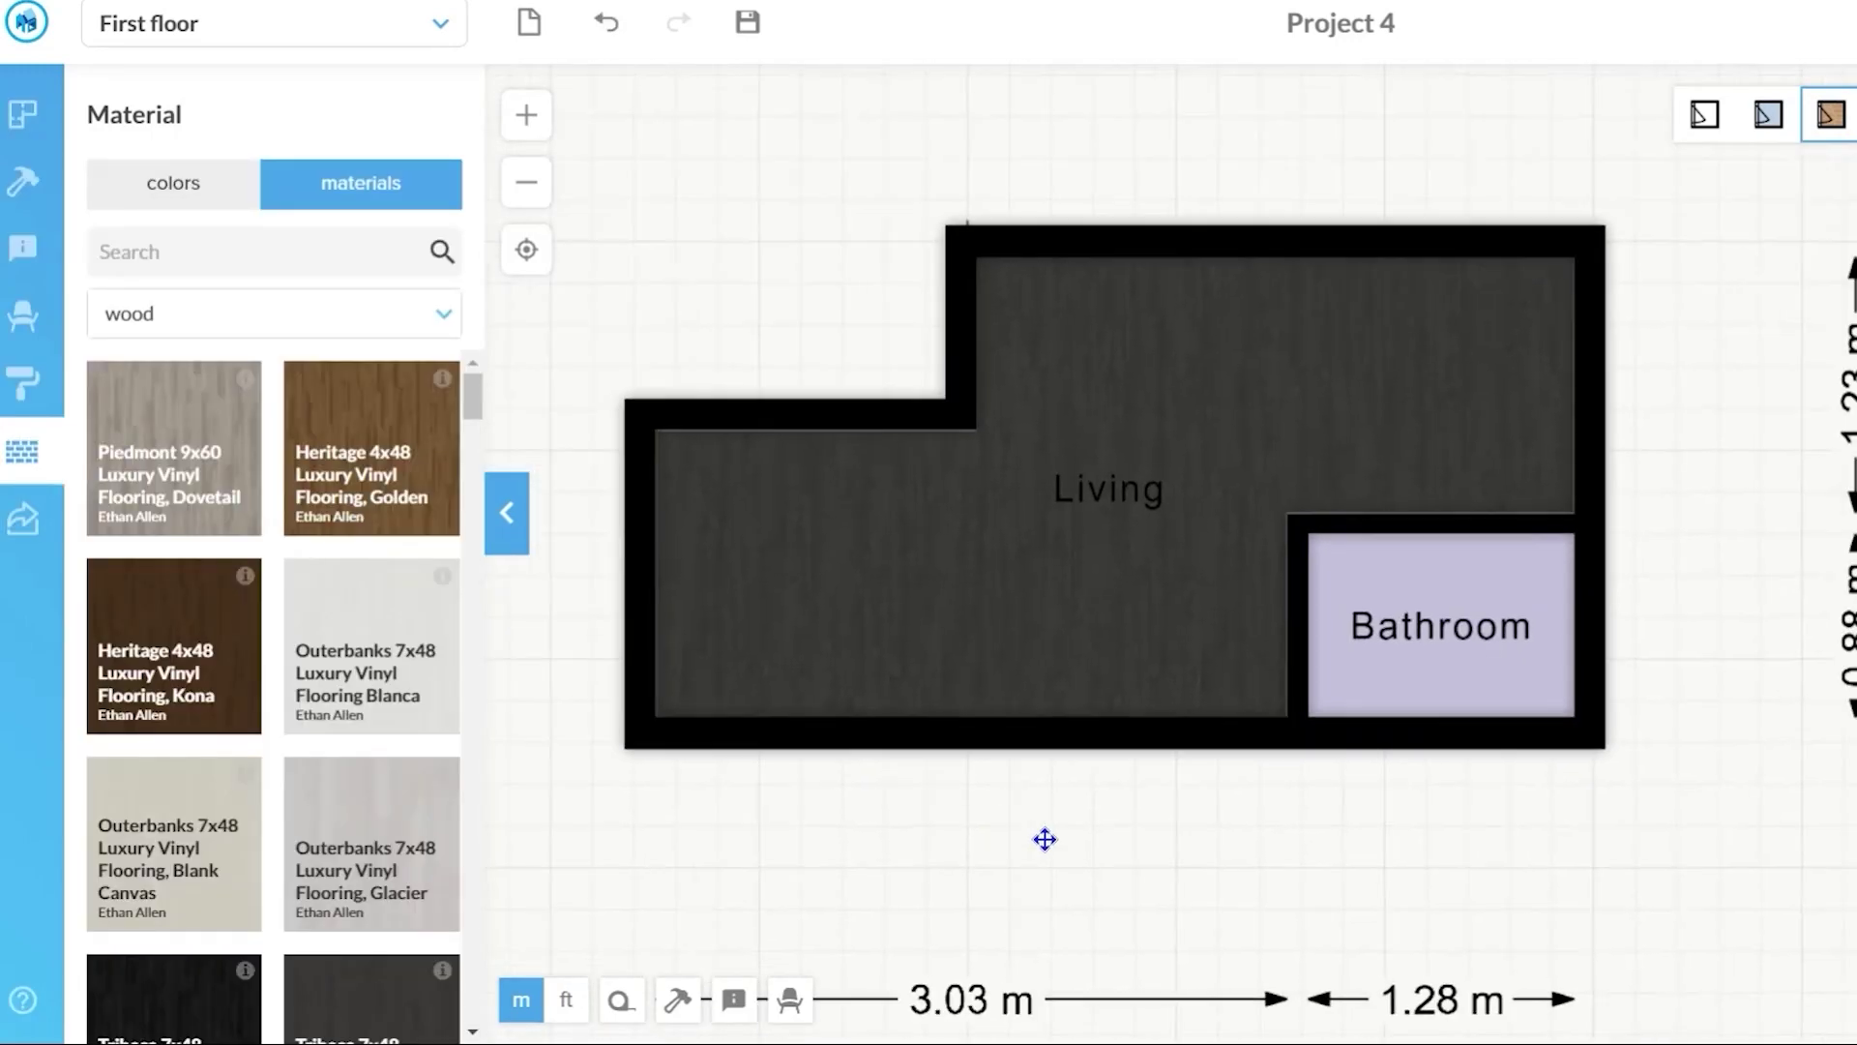
left_click(288, 321)
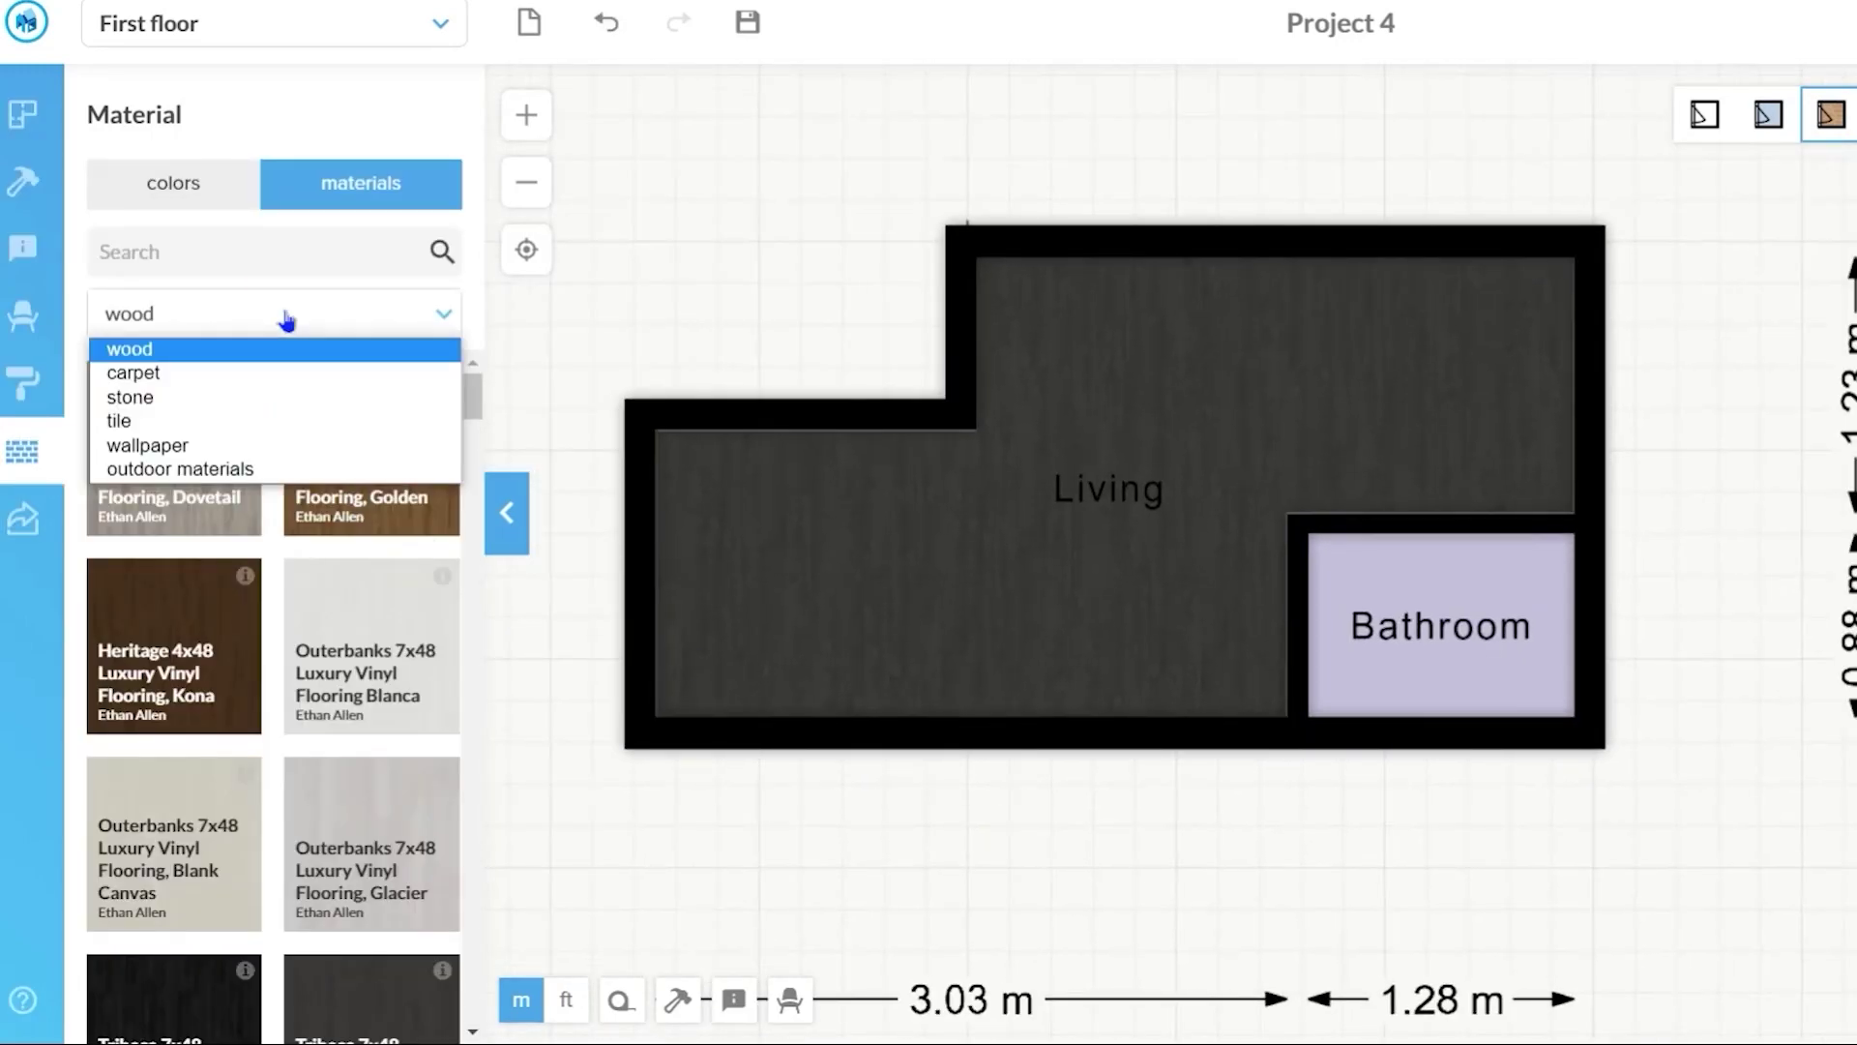
left_click(257, 420)
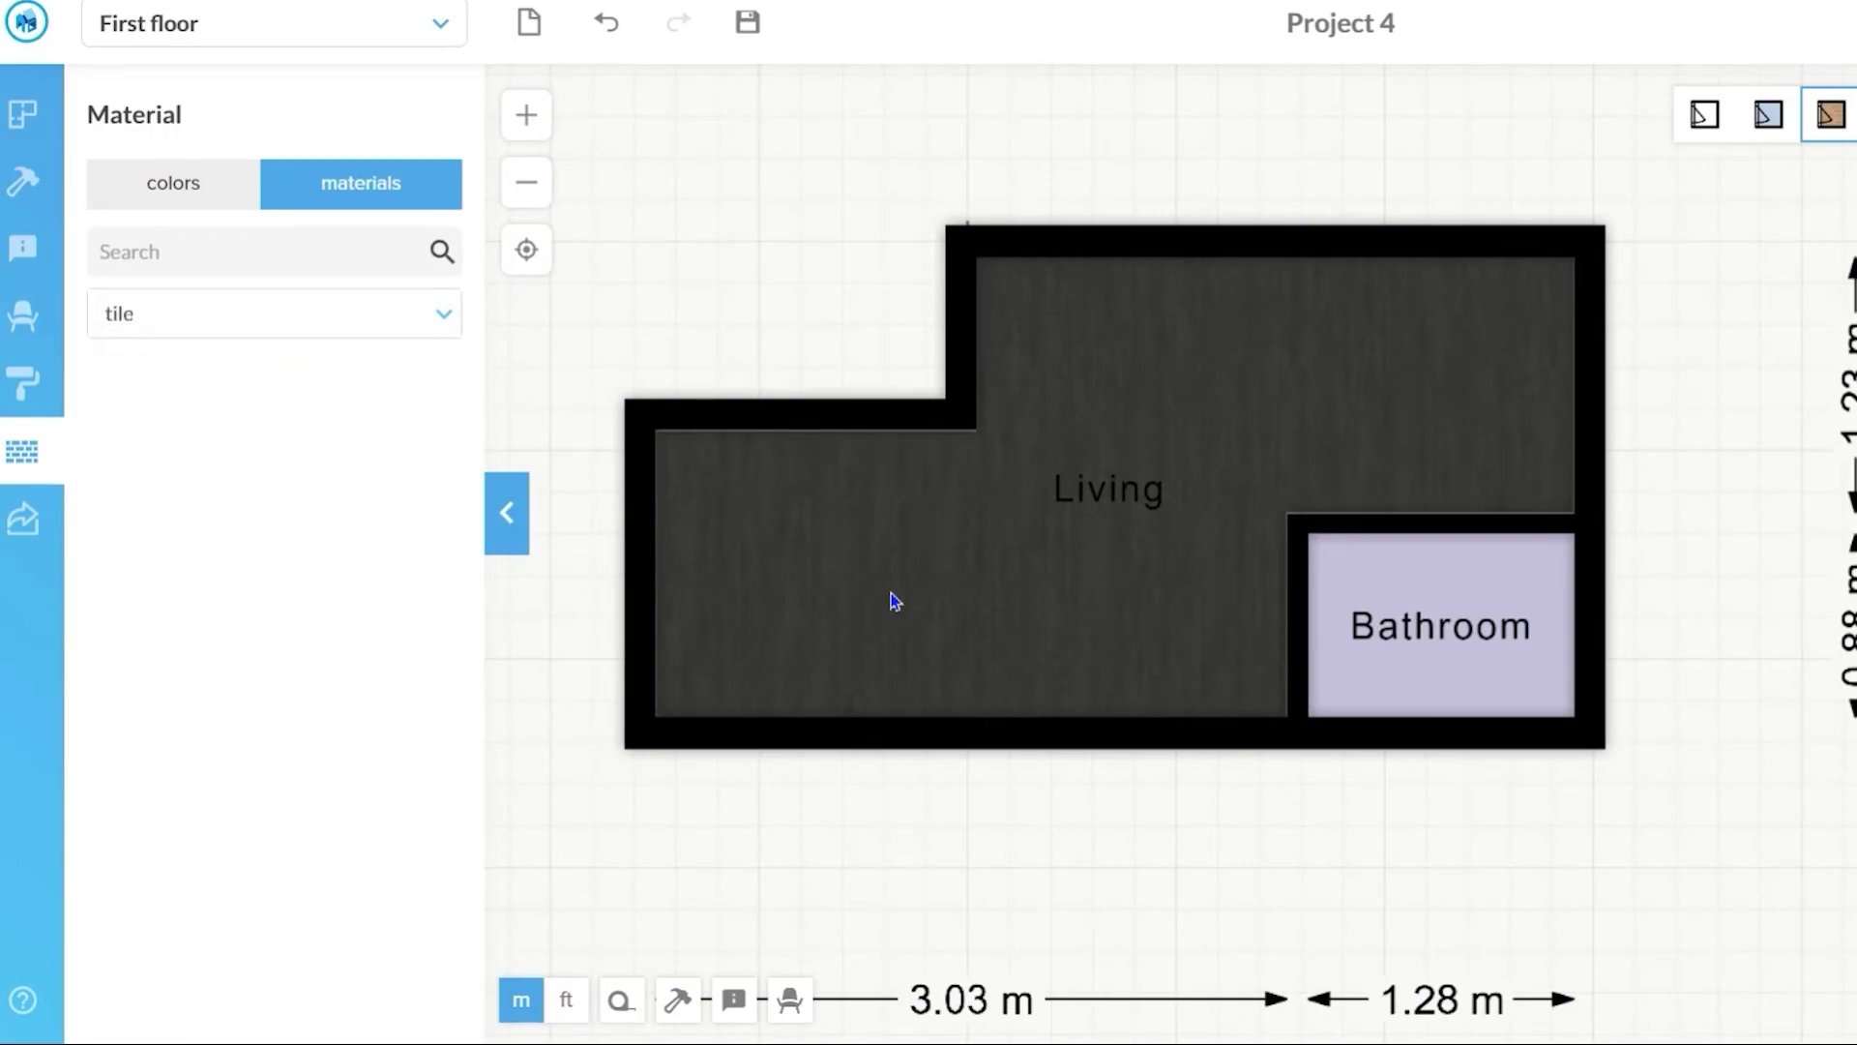
scroll(428, 521, "down", 5)
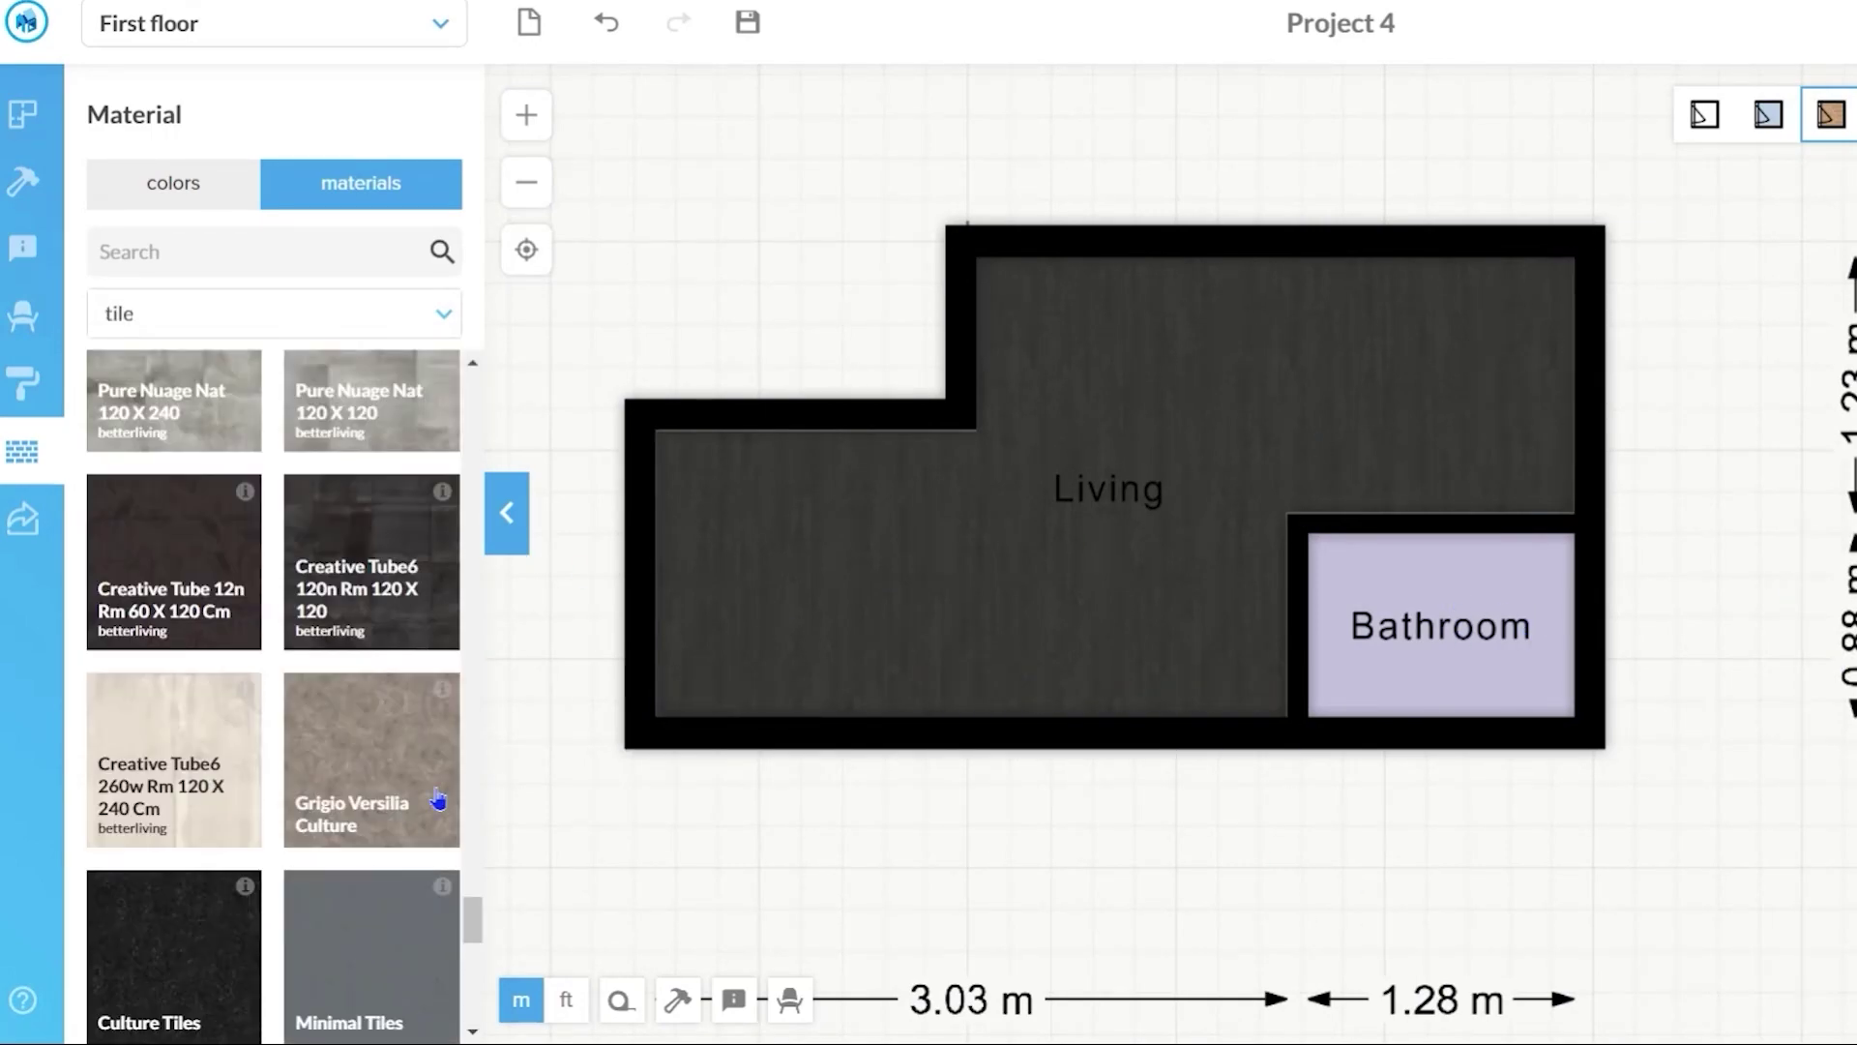
left_click_drag(204, 535, 1422, 602)
Set the Bathroom floor tile's horizontal and vertical scale to 30%
scroll(1668, 574, "up", 3)
scroll(1672, 575, "up", 5)
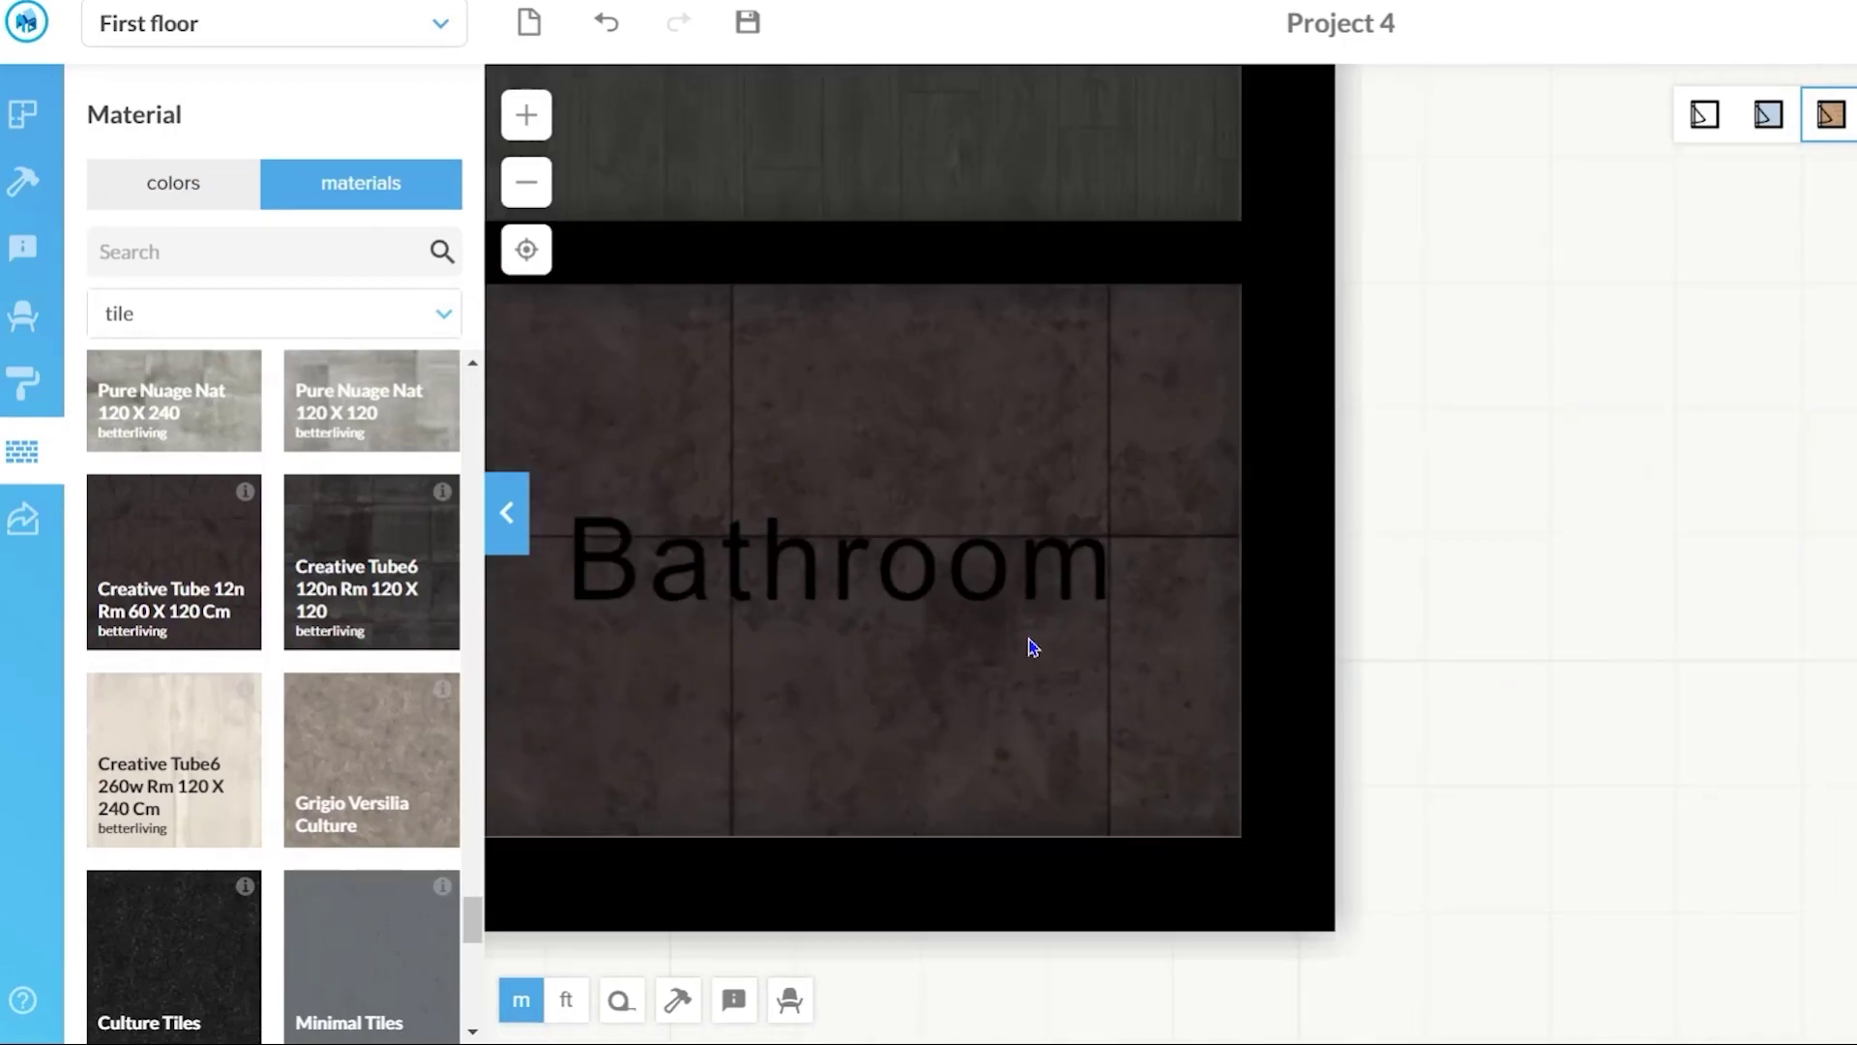
scroll(1033, 643, "down", 4)
left_click(1375, 715)
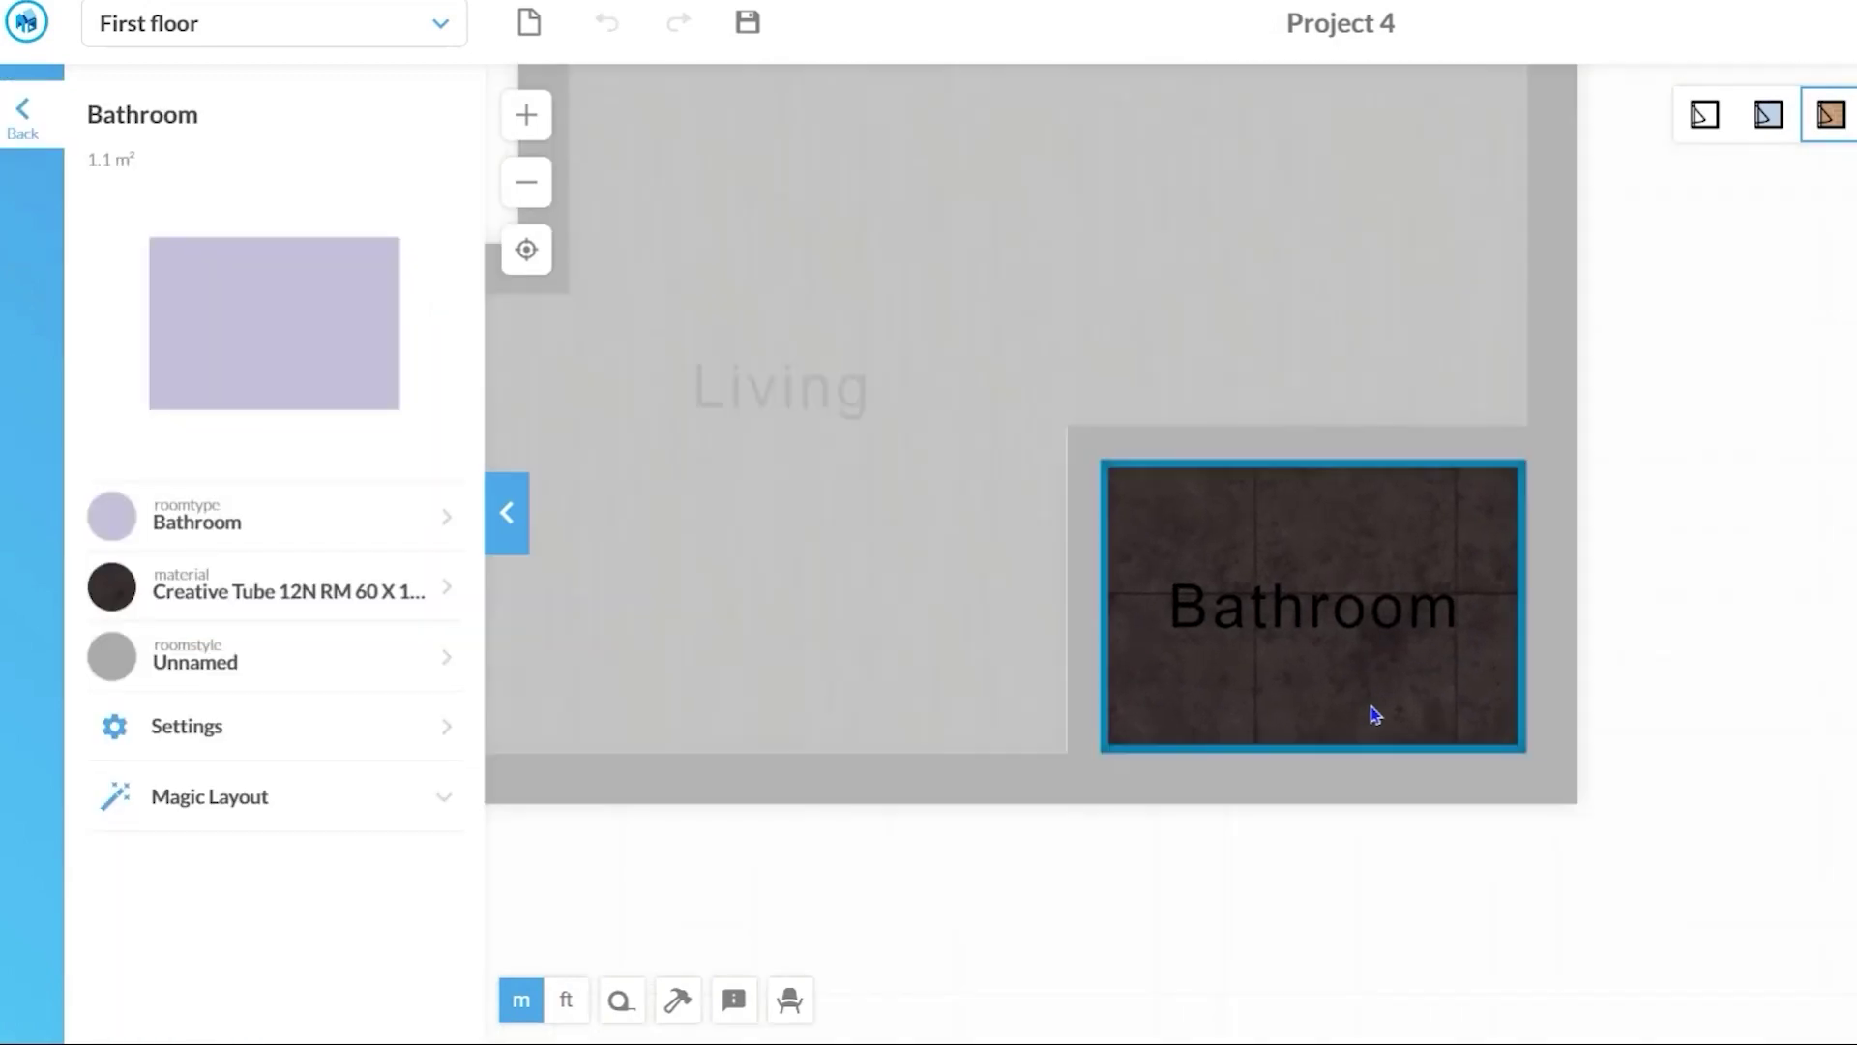
left_click(242, 595)
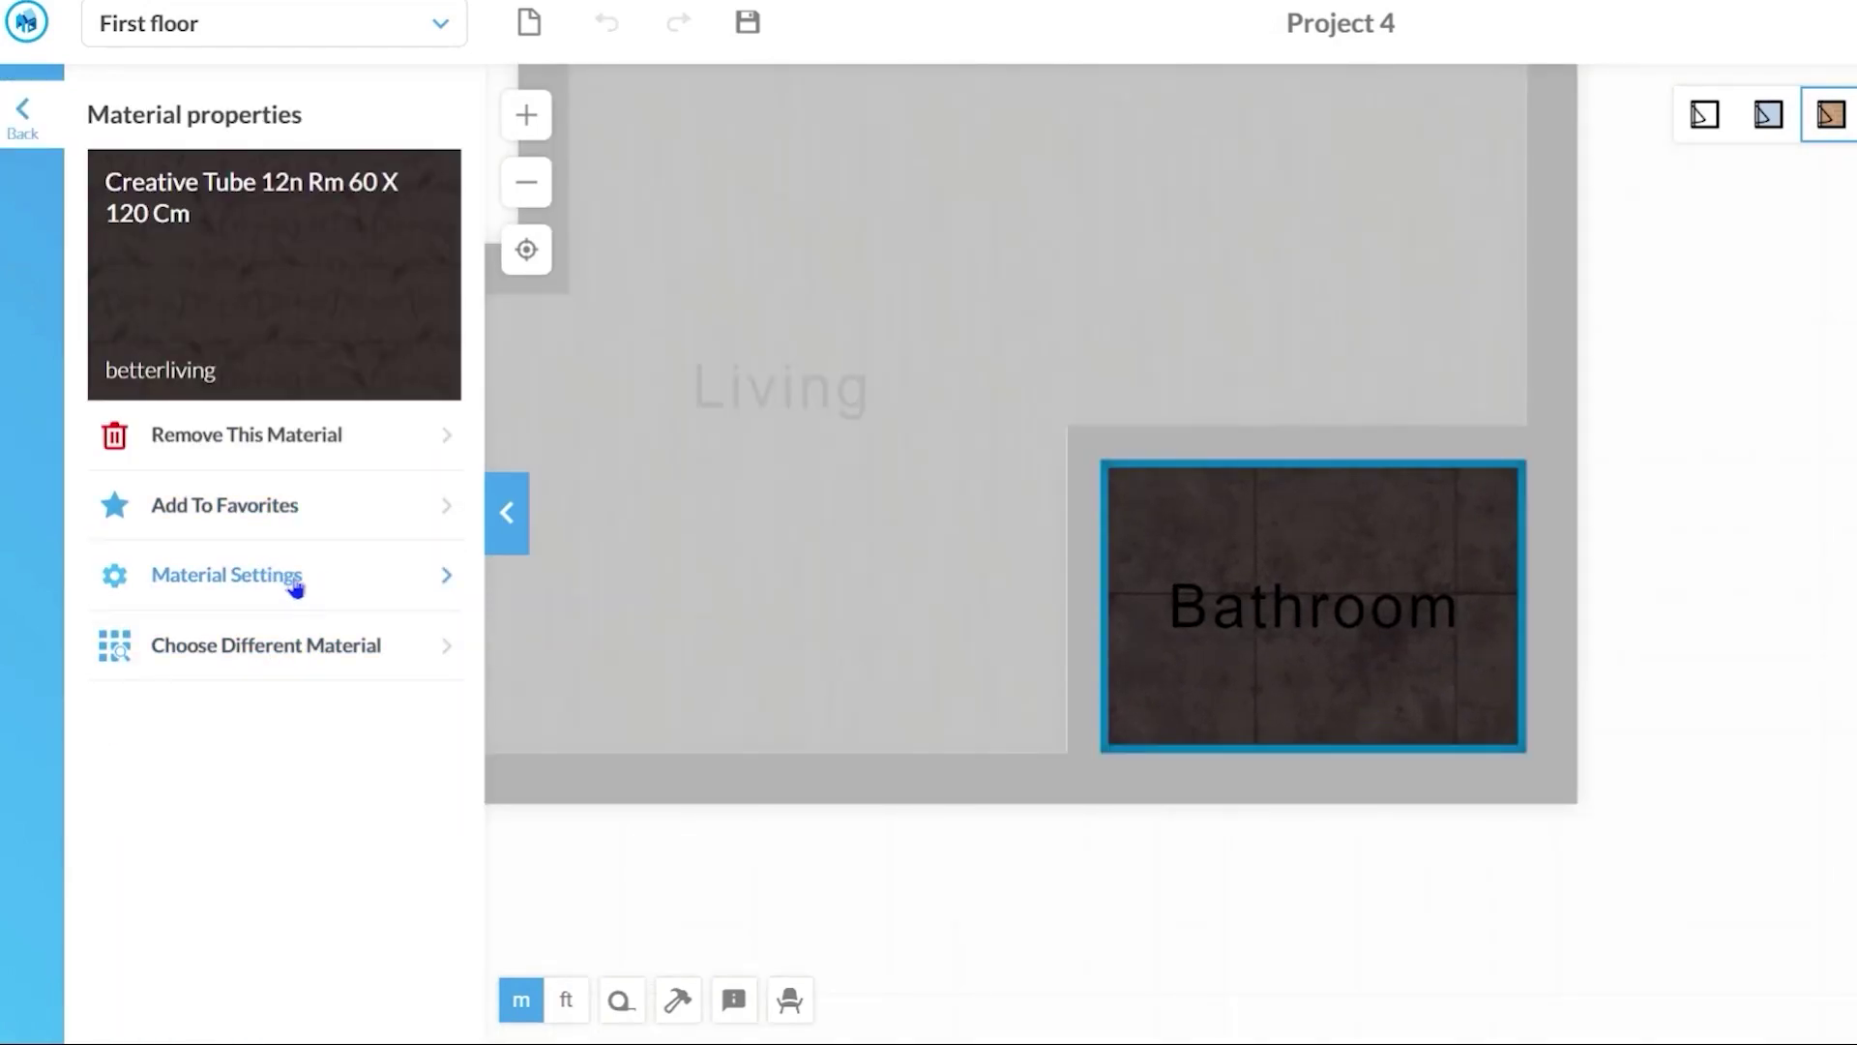
left_click(292, 584)
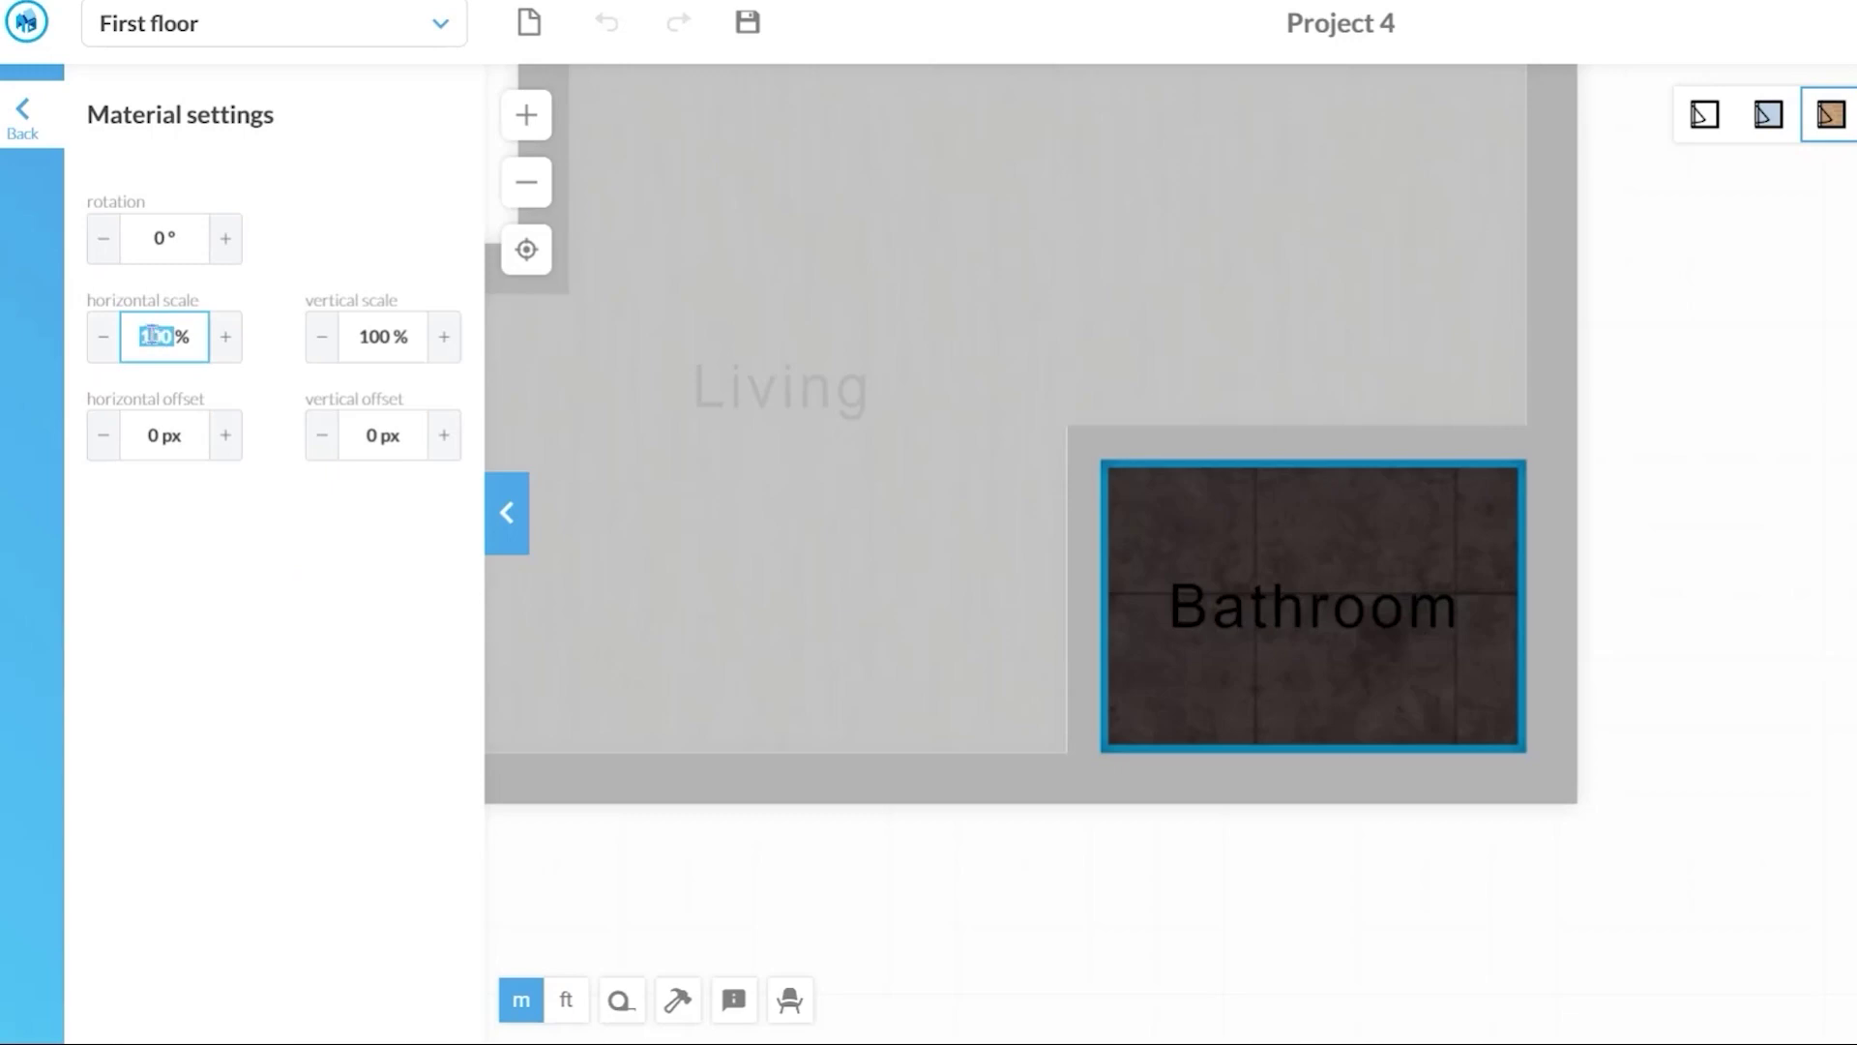
double_click(368, 336)
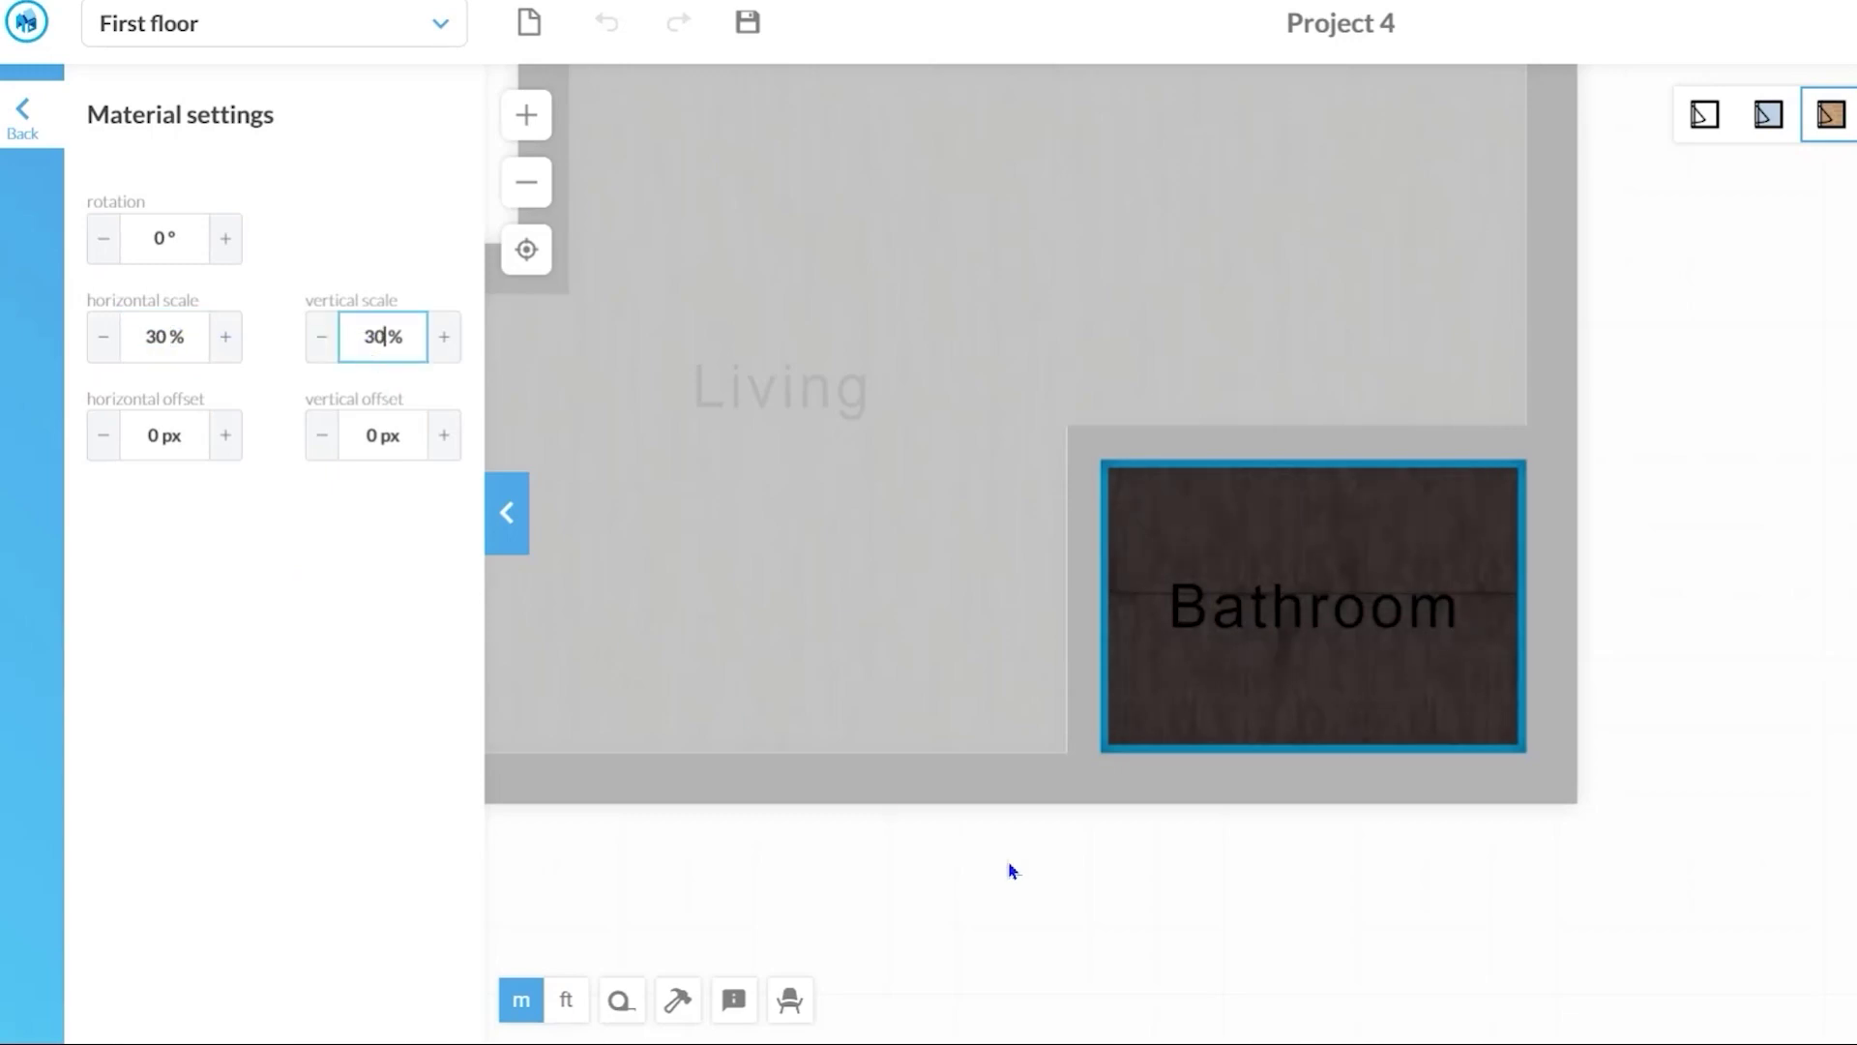
left_click(1132, 910)
Examine the properties of the Living room's upper outer wall, including its wall finish
scroll(1649, 708, "down", 3)
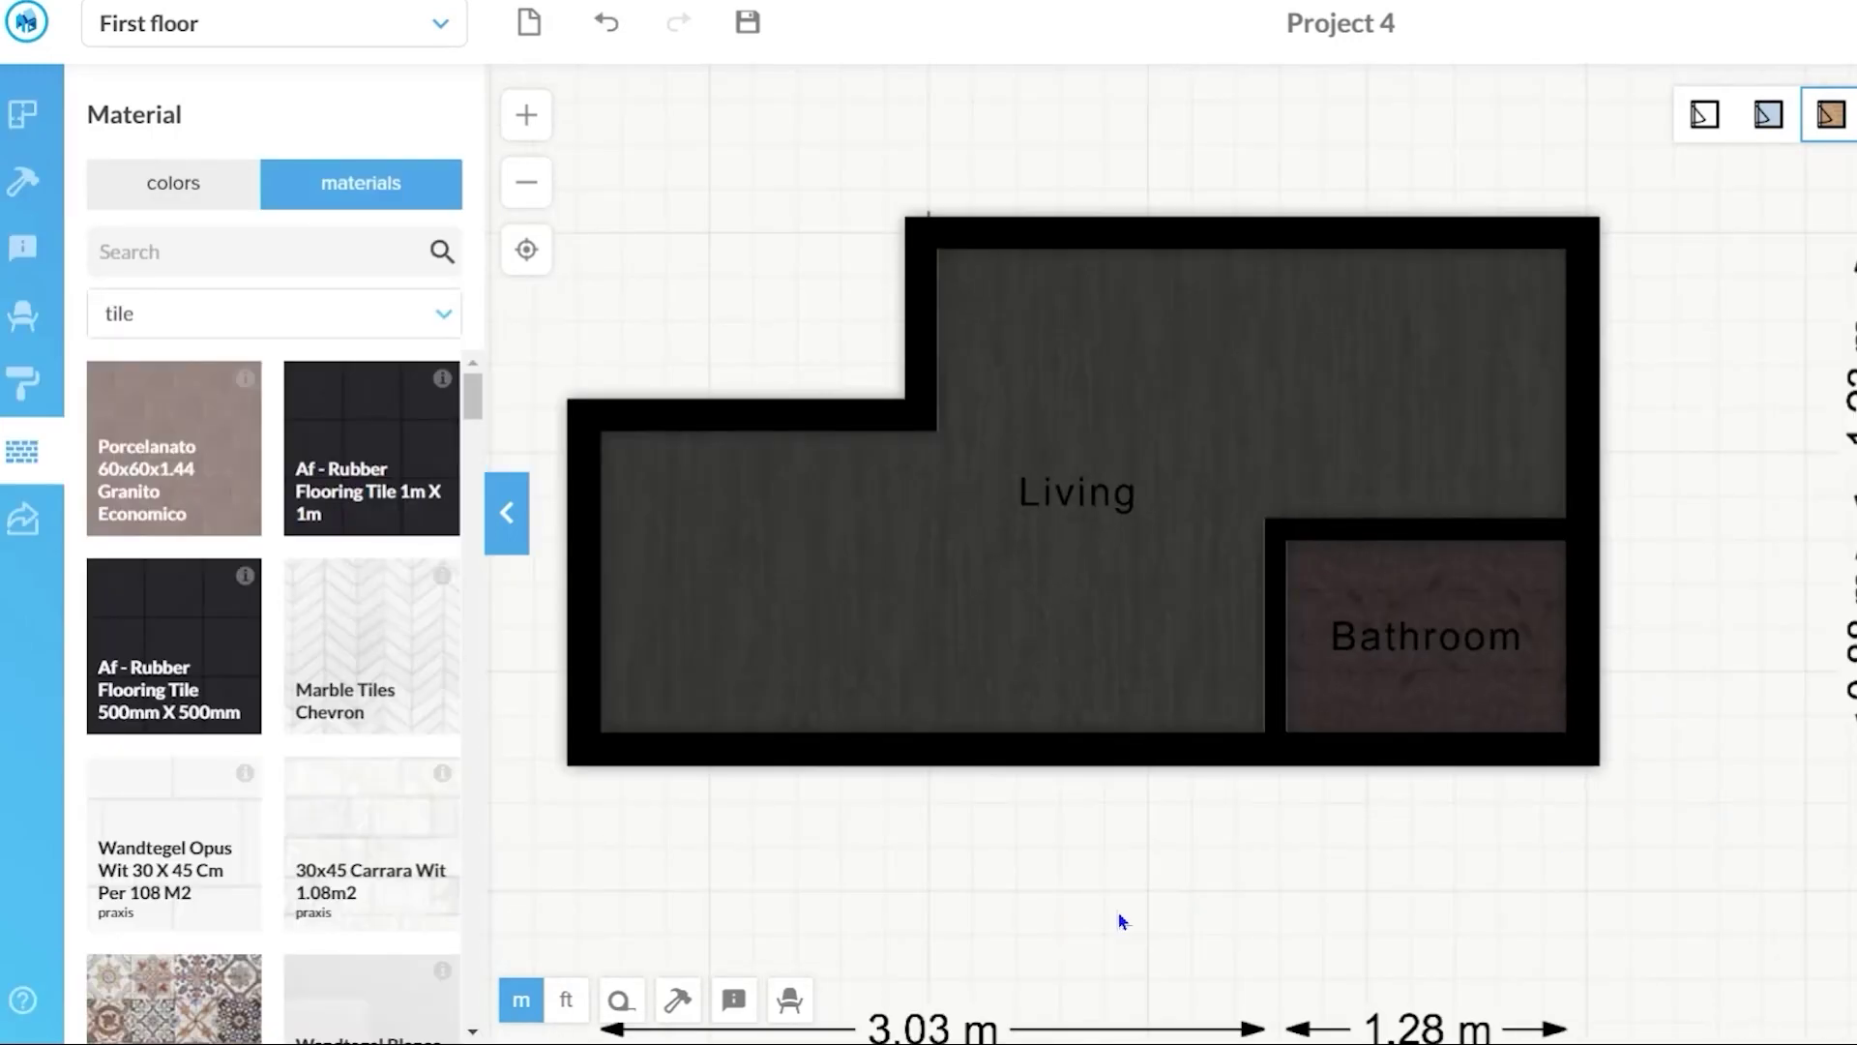
left_click(23, 205)
left_click(1194, 370)
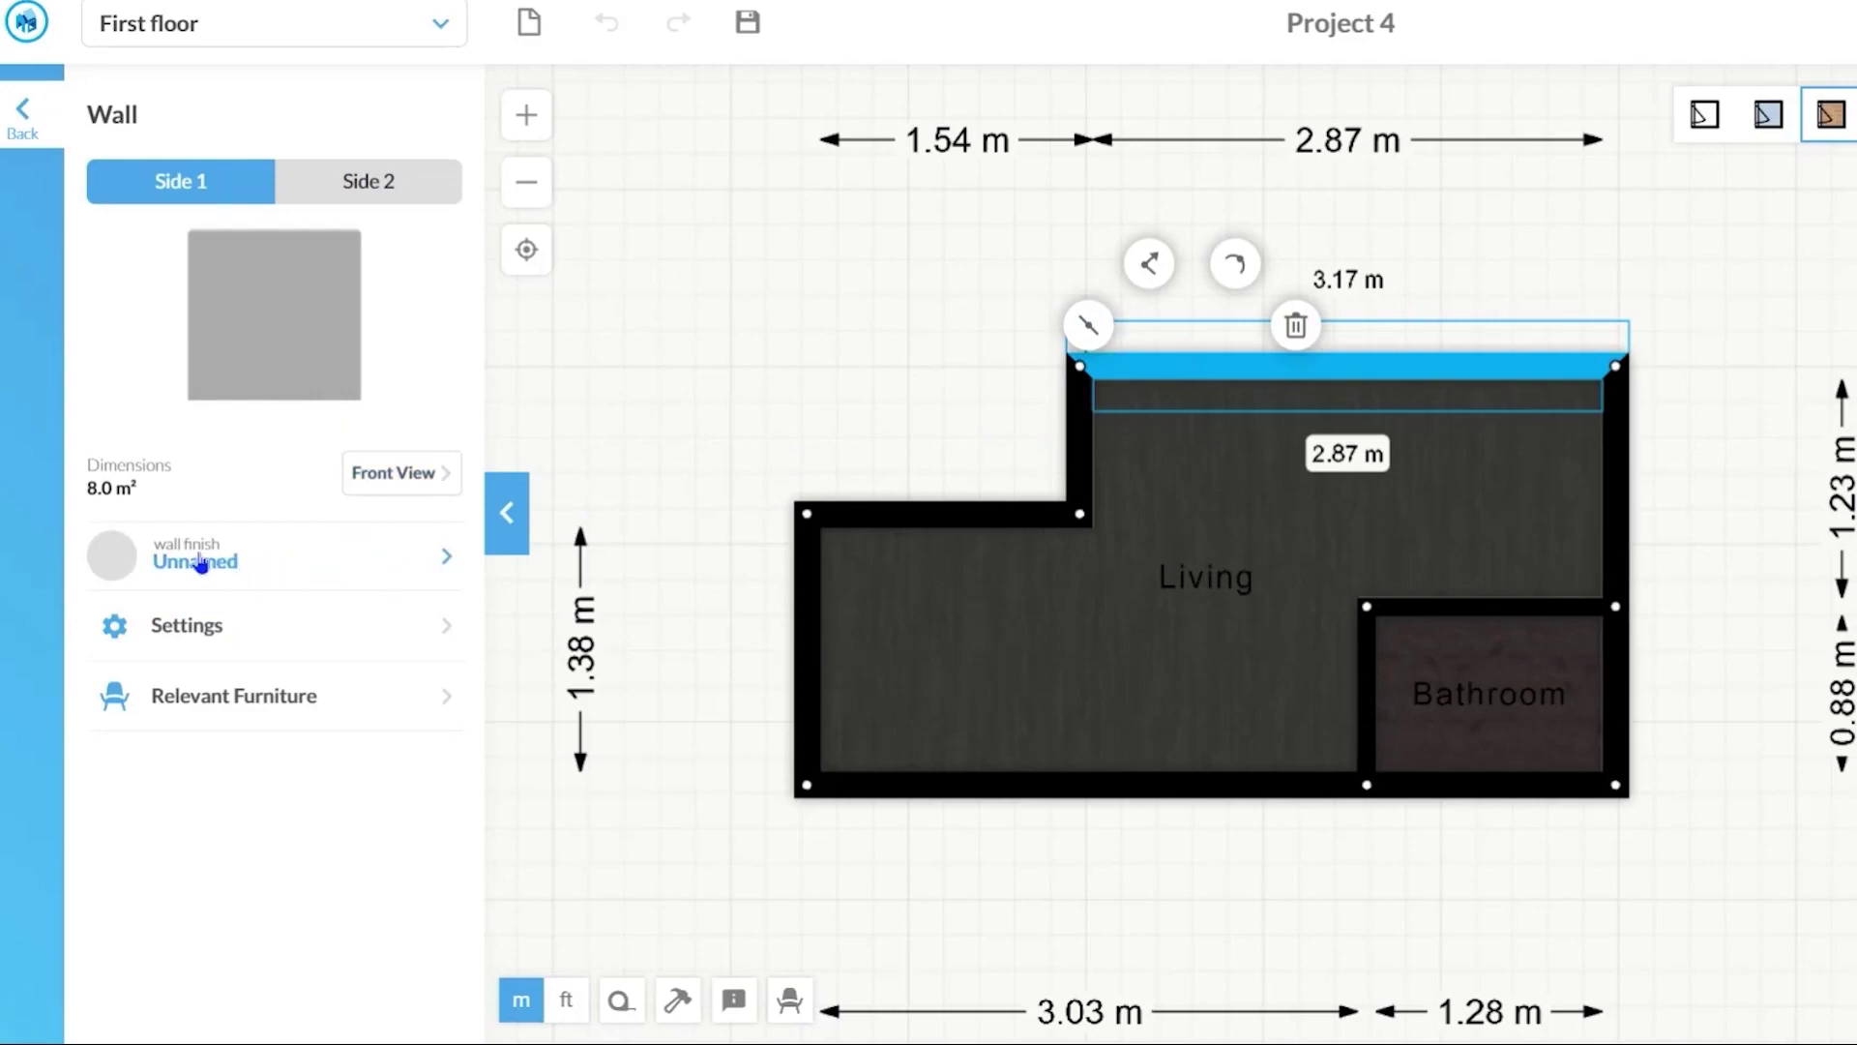
left_click(1140, 925)
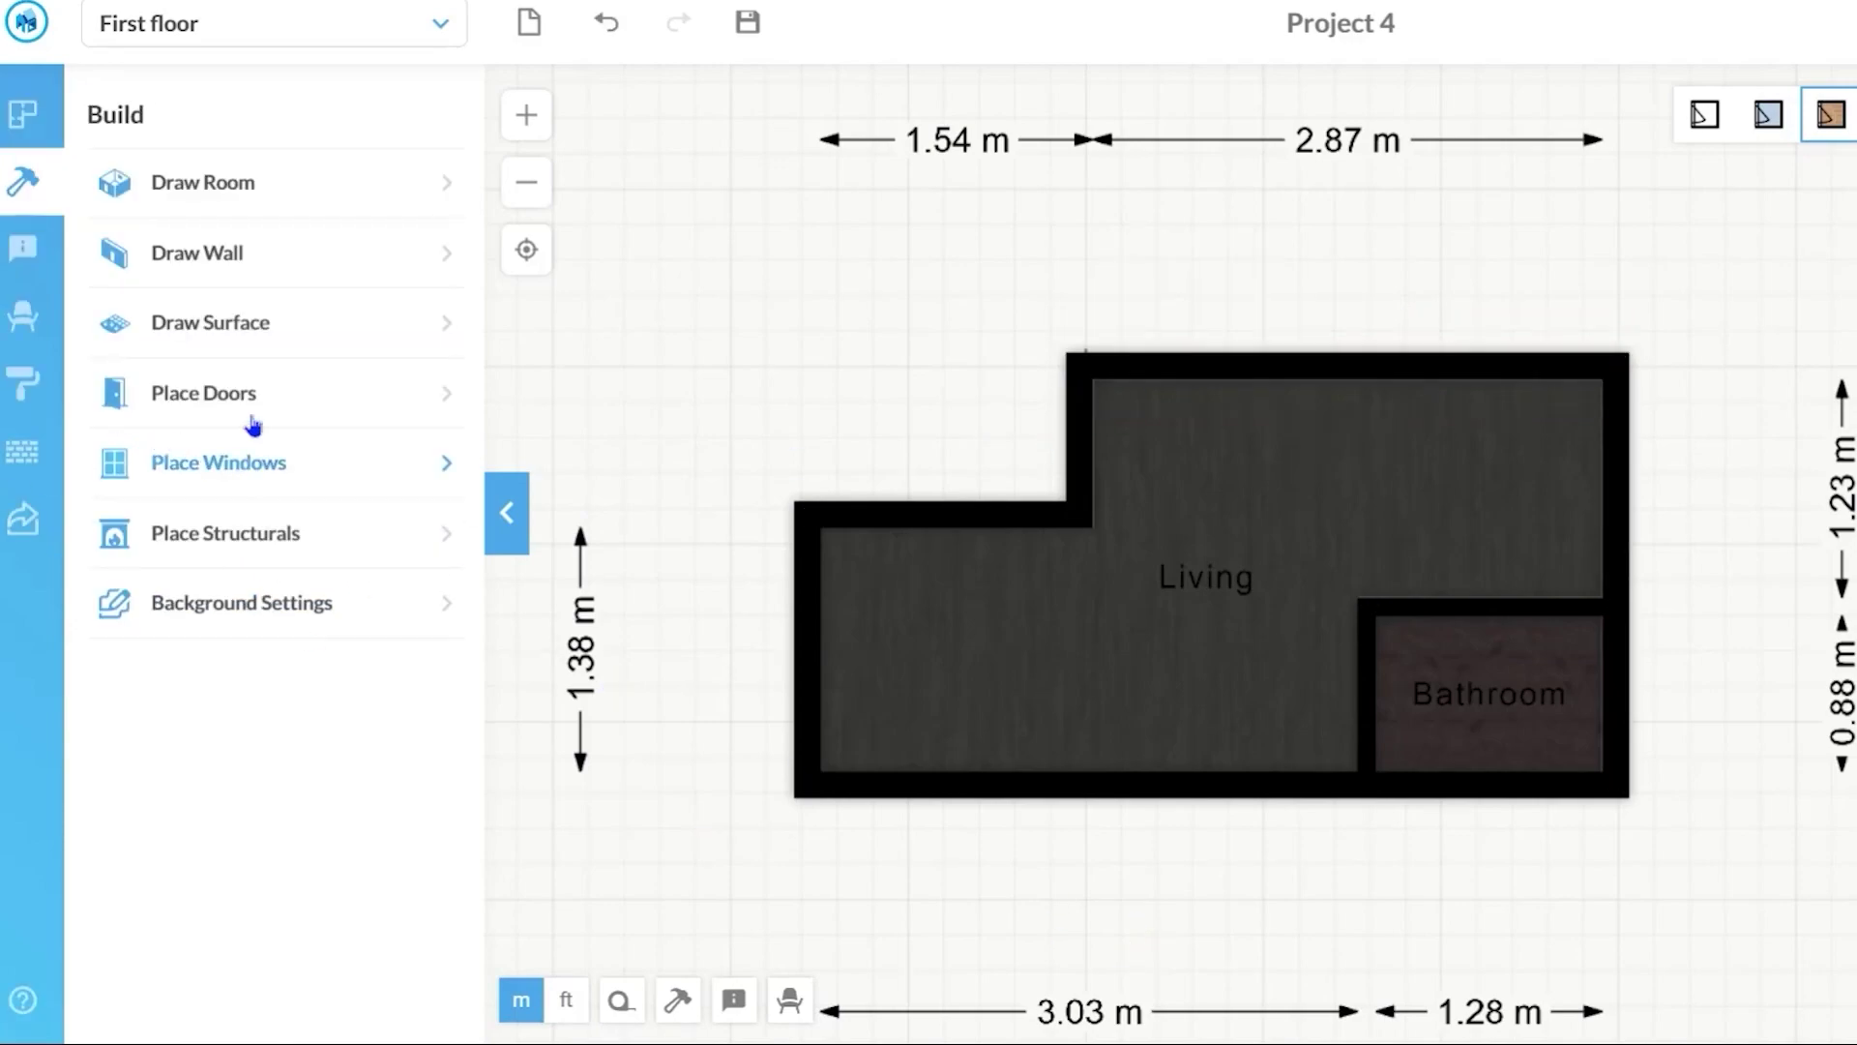
Place a plain single door in the Living room's upper outer wall, toward its right corner, opening outward
left_click(288, 416)
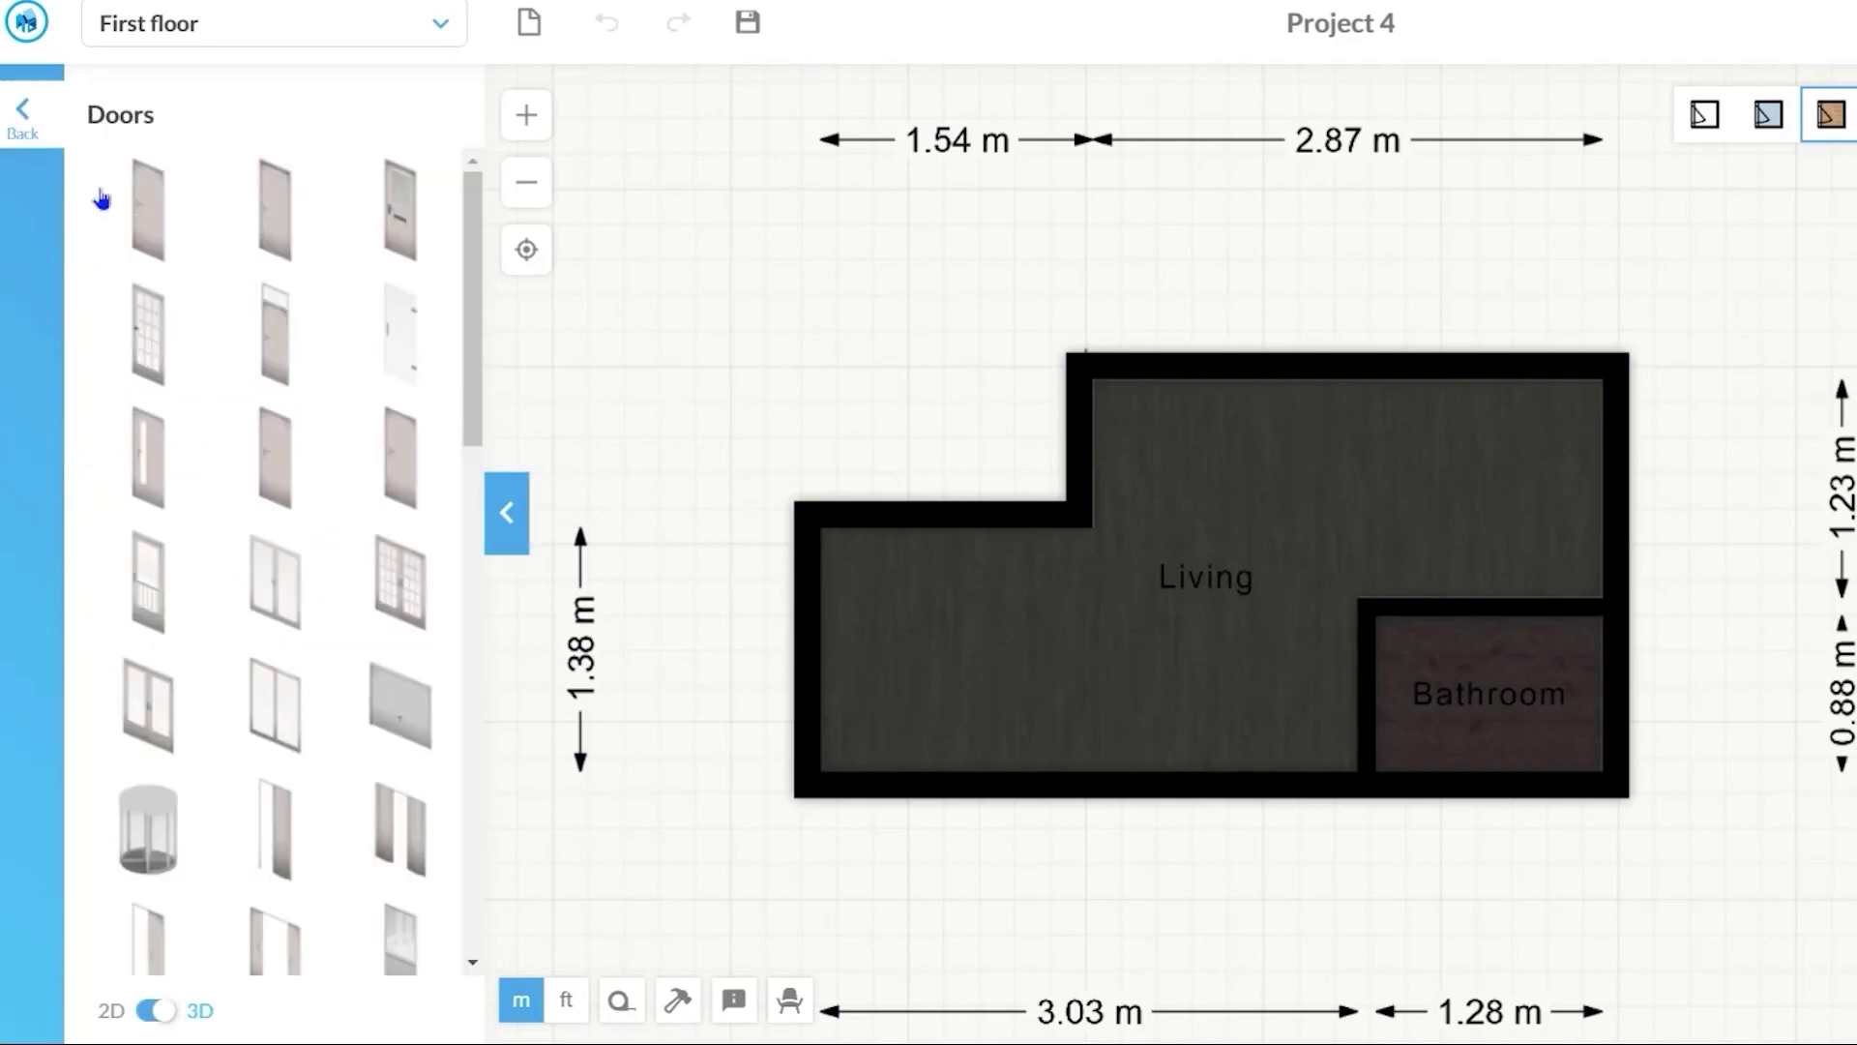
left_click(37, 127)
left_click(263, 401)
scroll(199, 473, "down", 4)
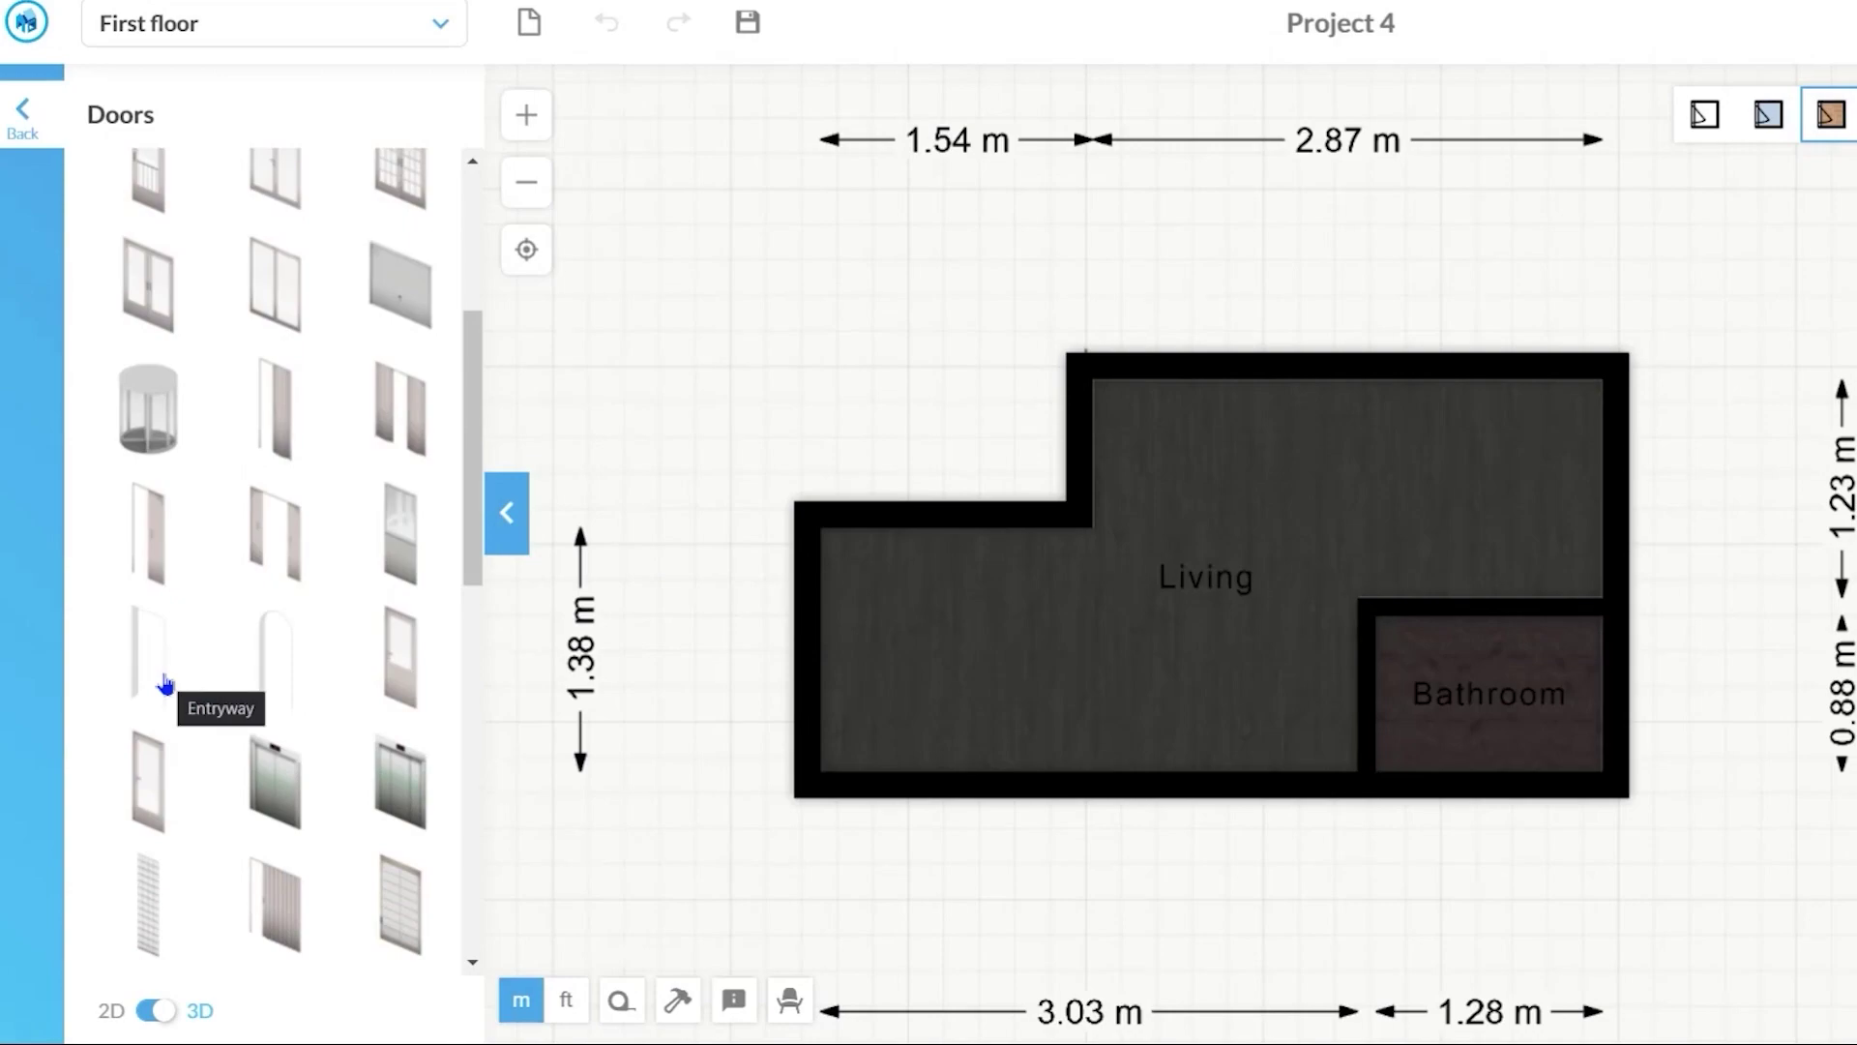
scroll(311, 663, "down", 4)
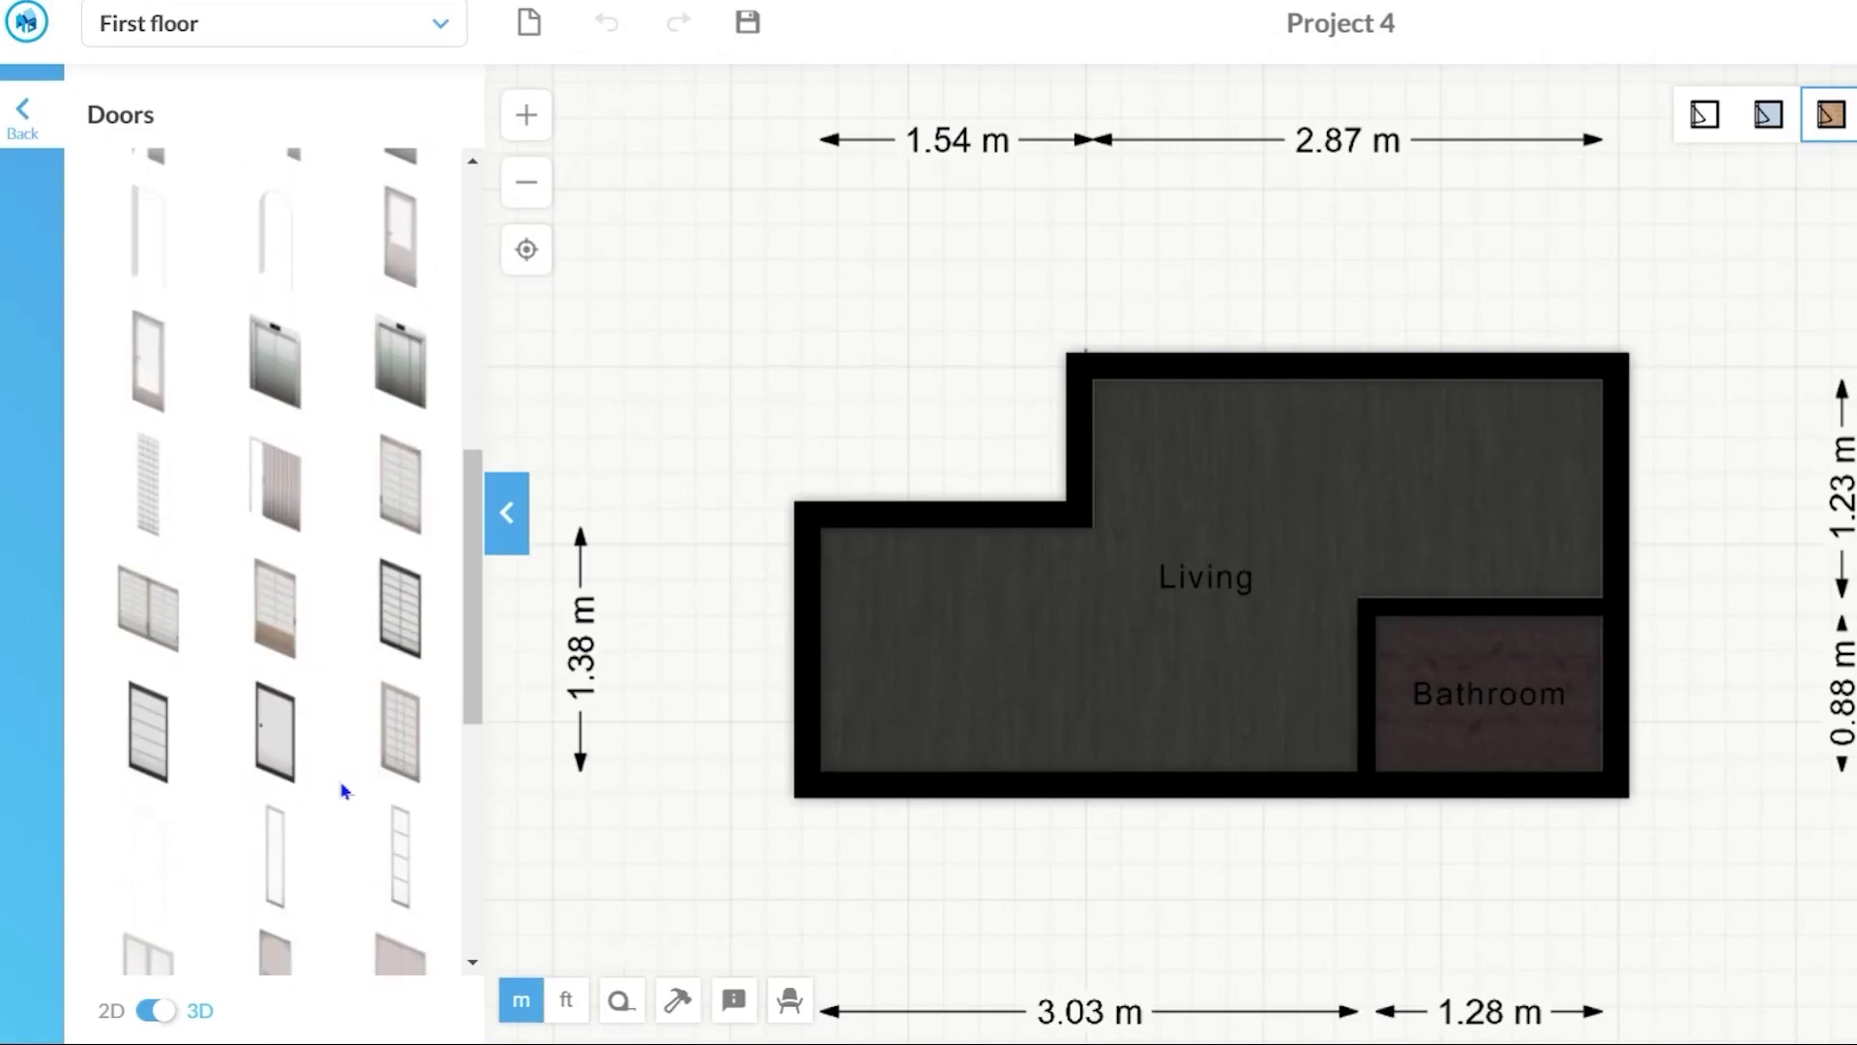
scroll(280, 648, "down", 3)
scroll(300, 677, "down", 3)
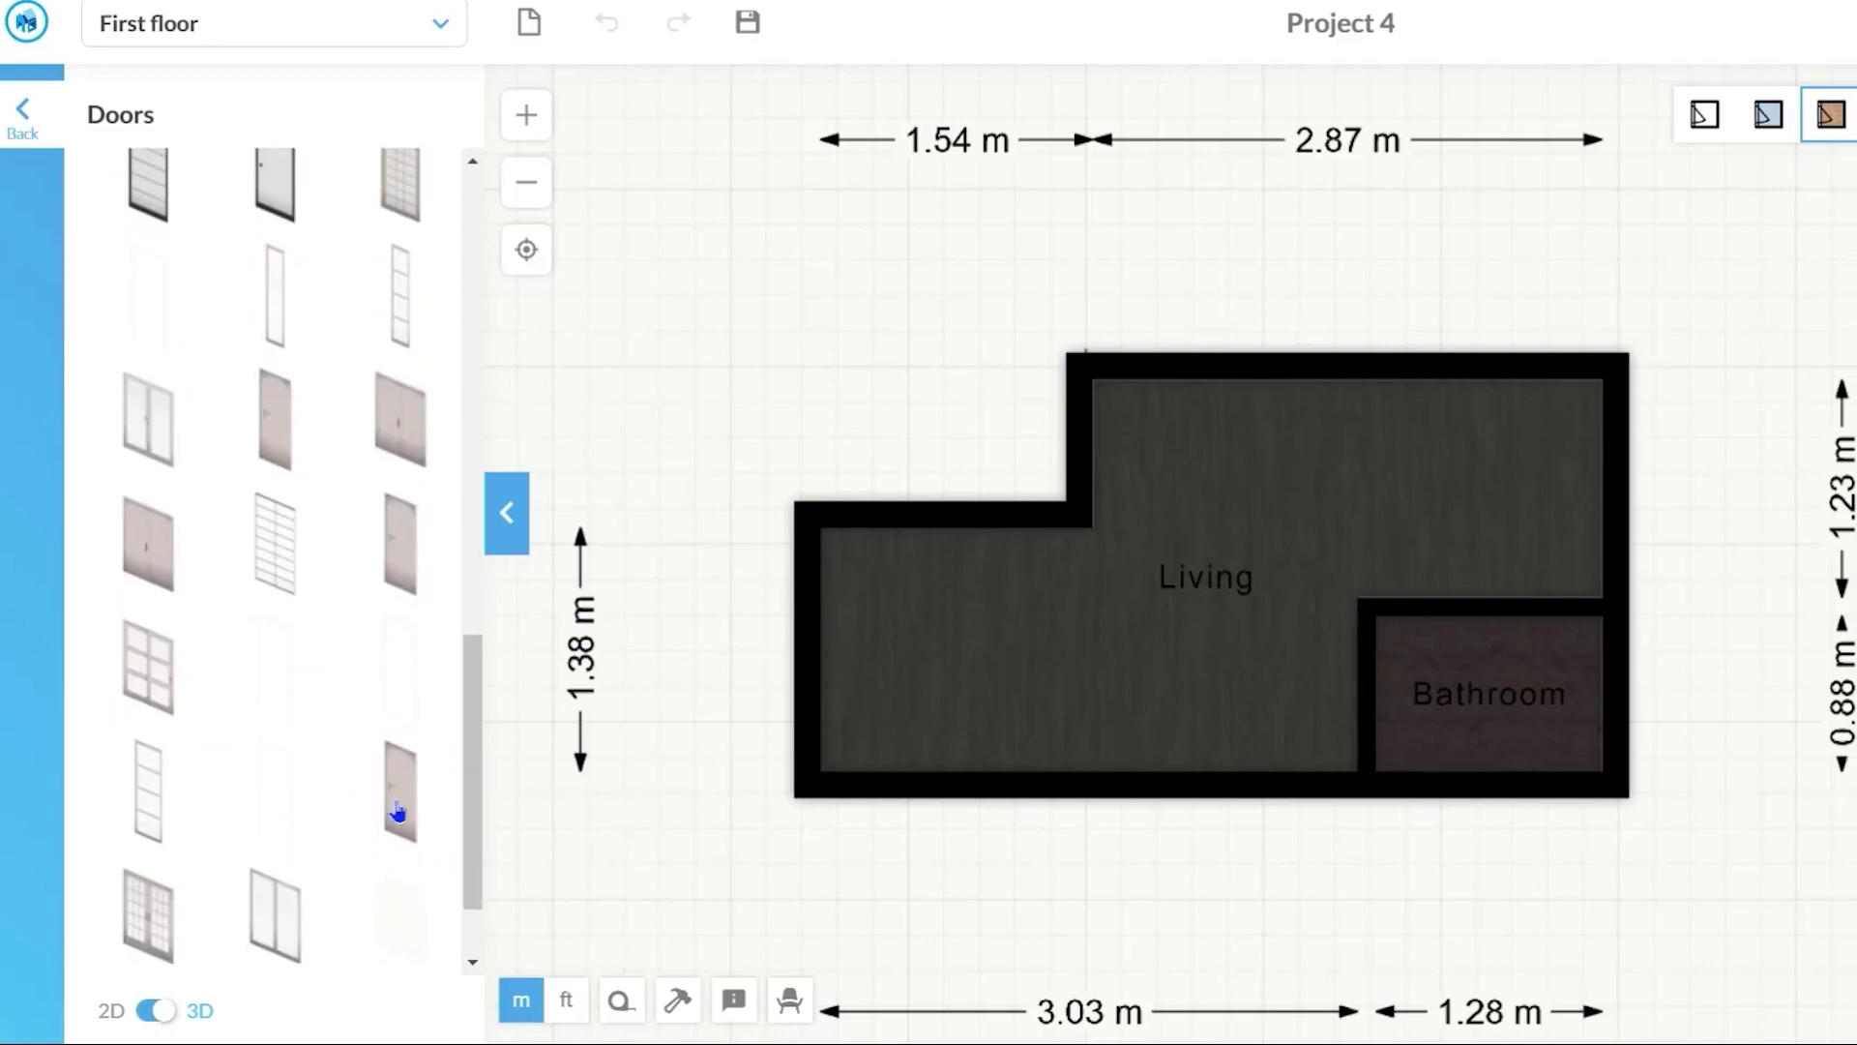
left_click_drag(397, 813, 1436, 364)
Set the width of the door in the upper outer wall to 90 cm
scroll(1658, 320, "up", 5)
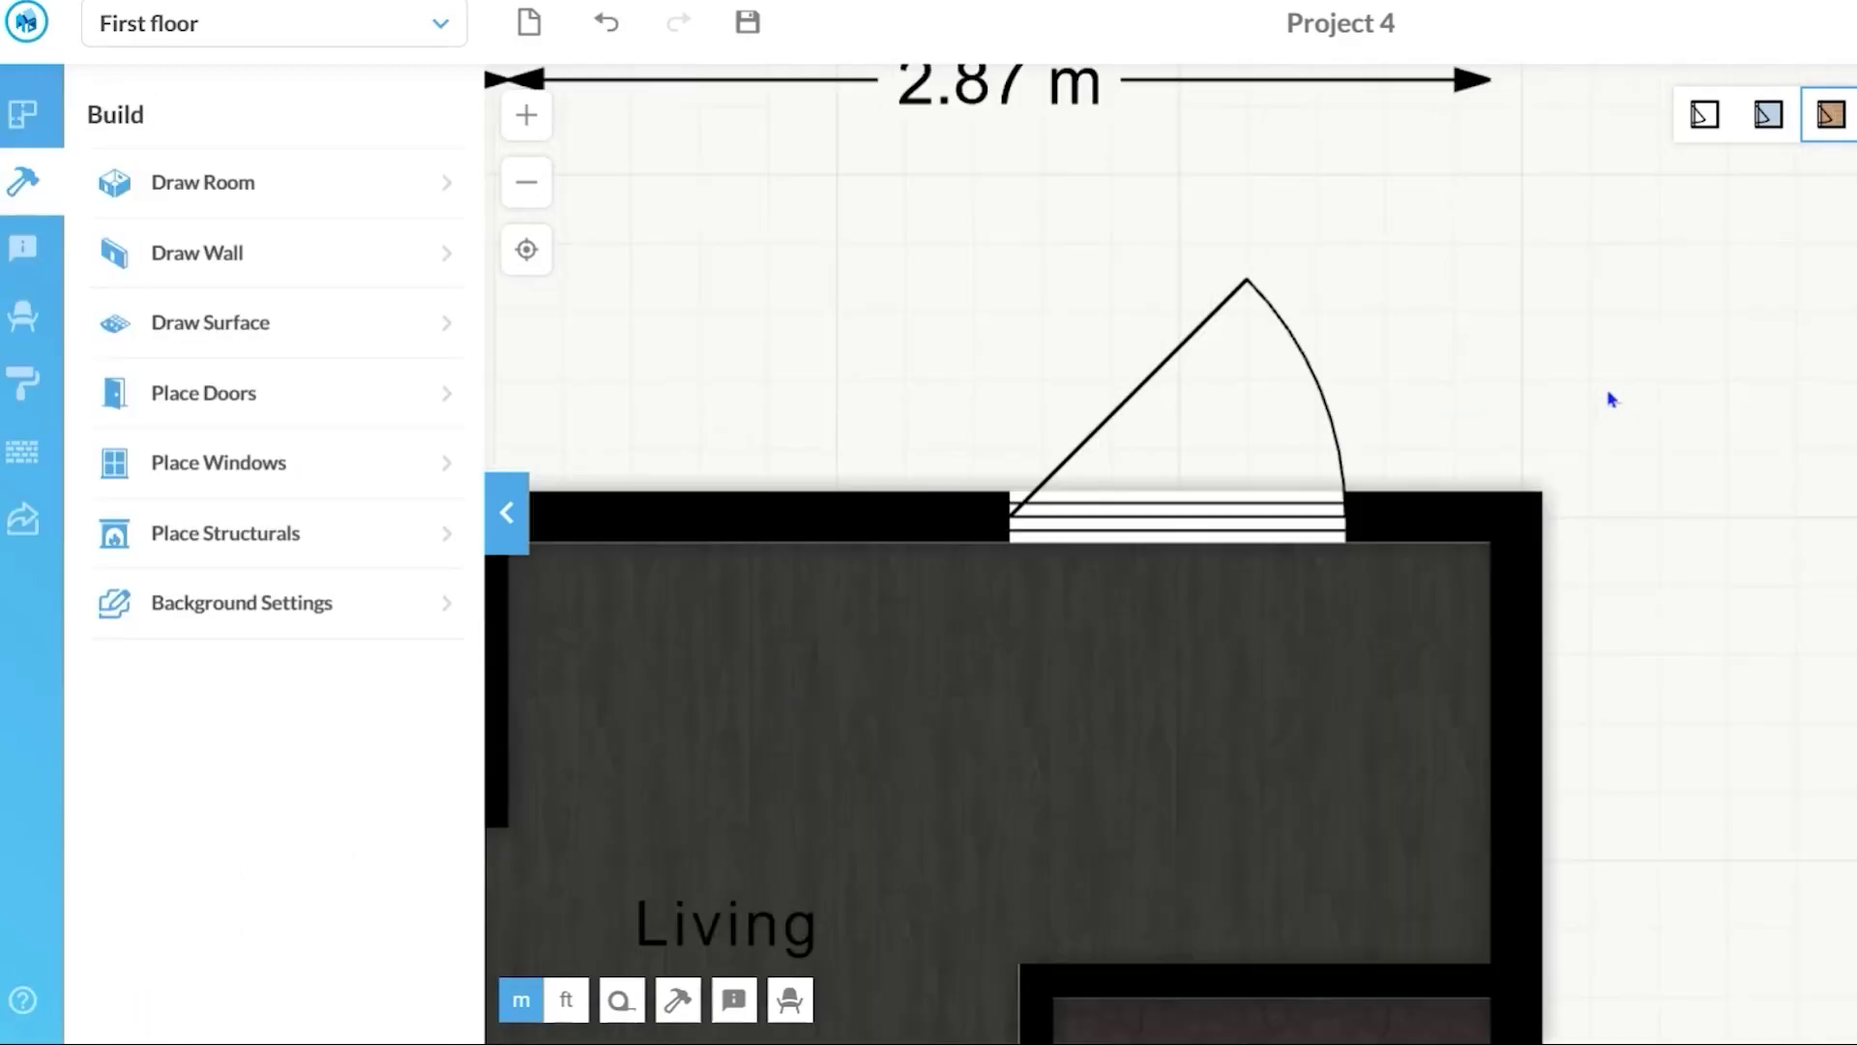
left_click(1217, 526)
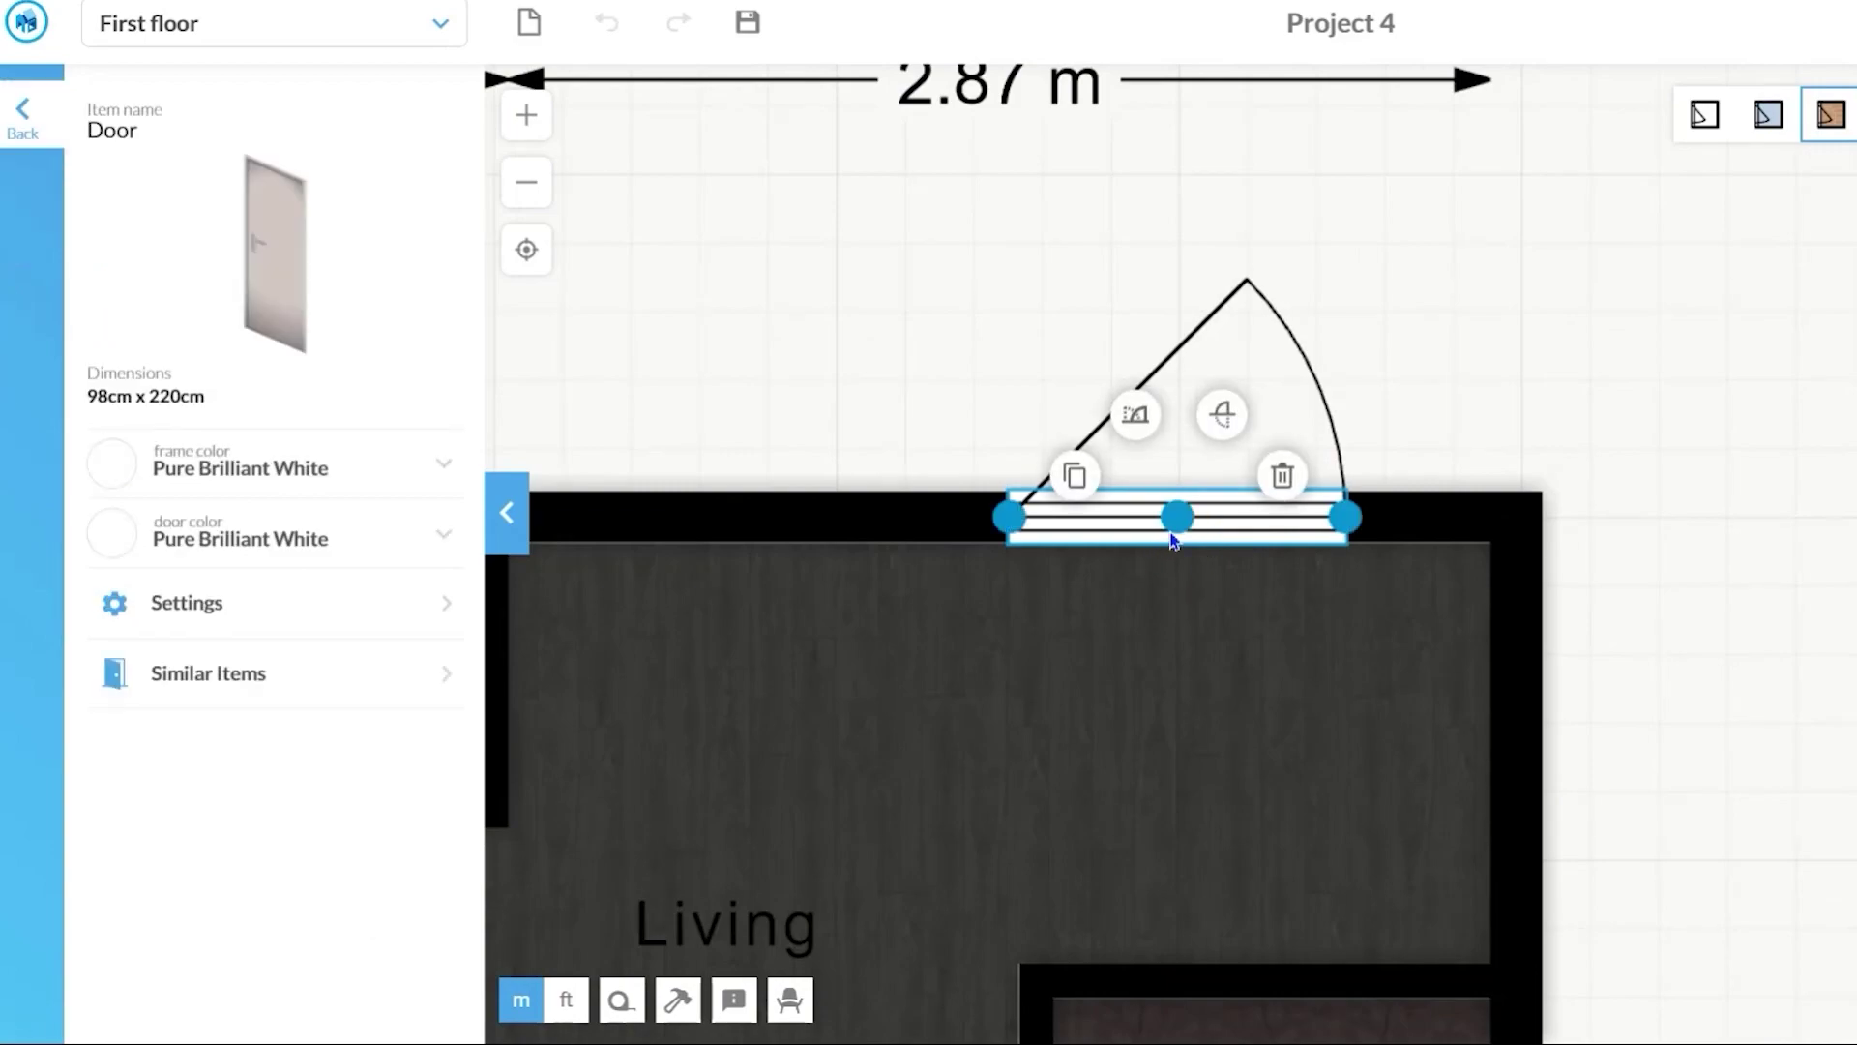
left_click(1548, 260)
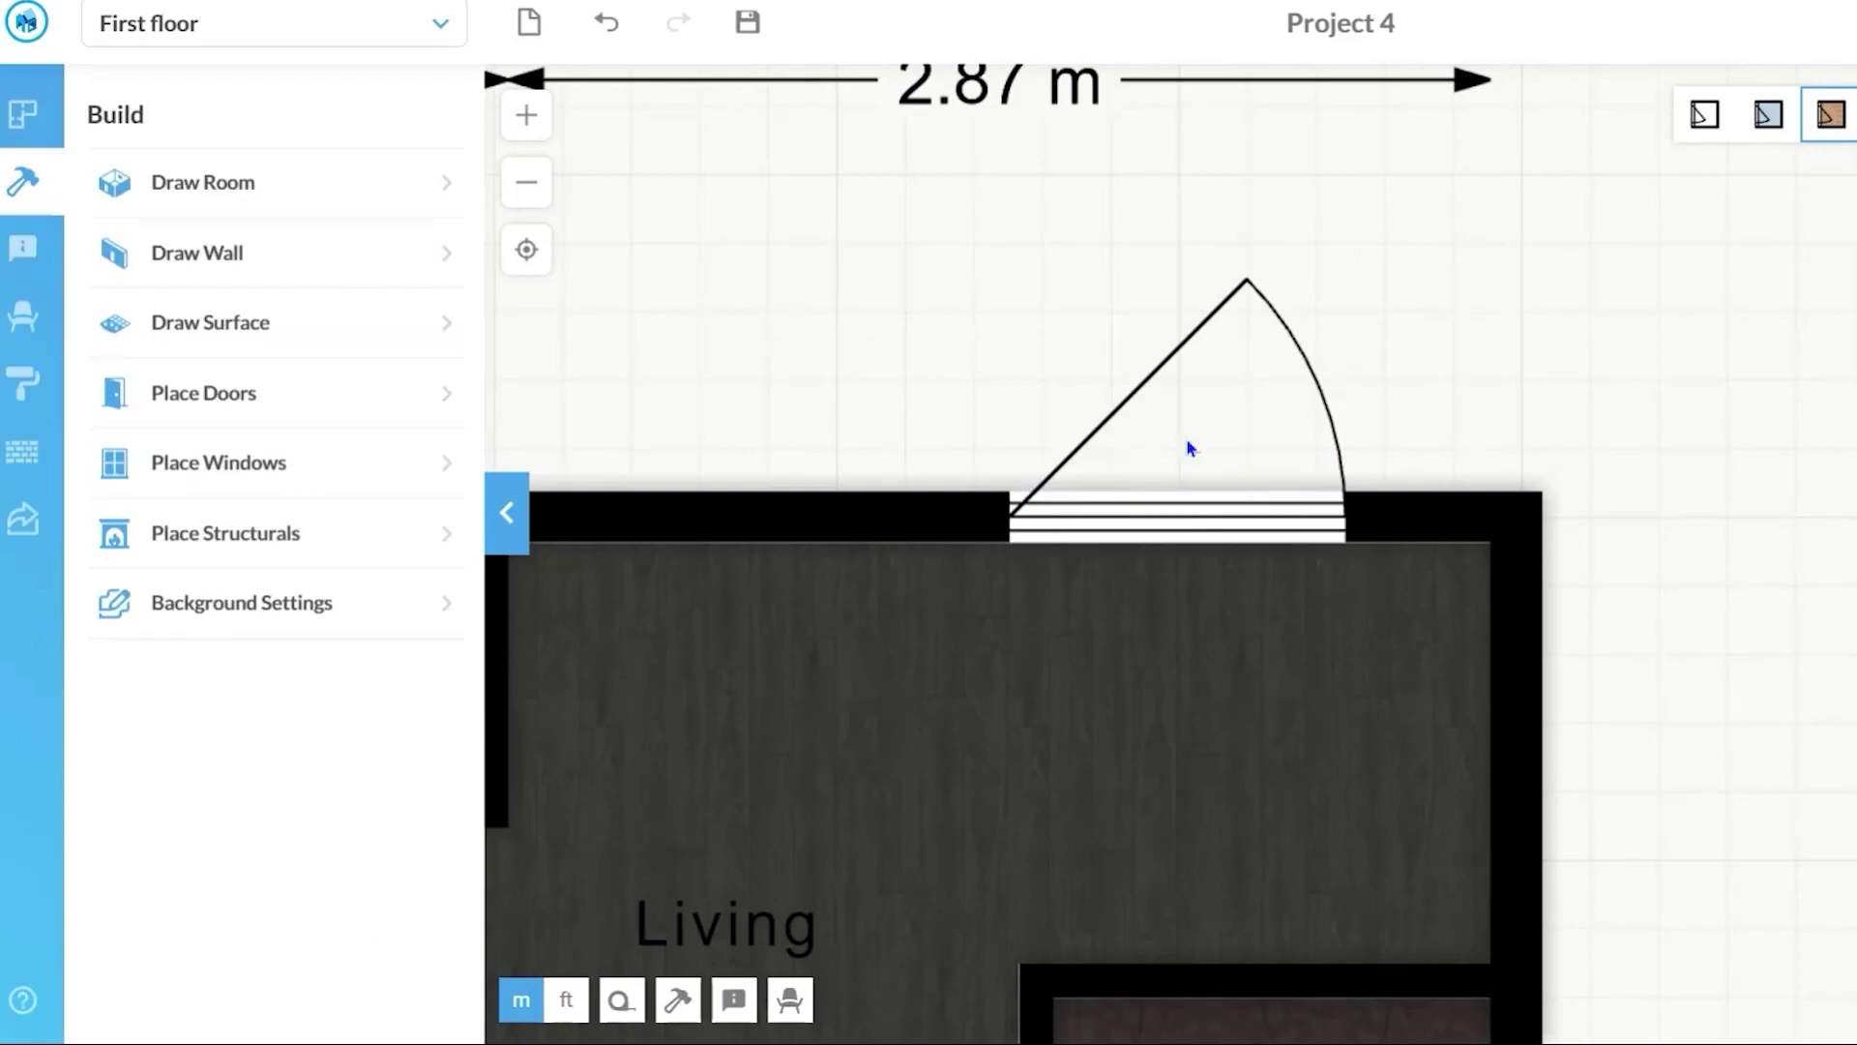
left_click(1165, 523)
mouse_move(1348, 515)
left_mouse_down()
mouse_move(1286, 520)
mouse_move(1340, 518)
left_mouse_up()
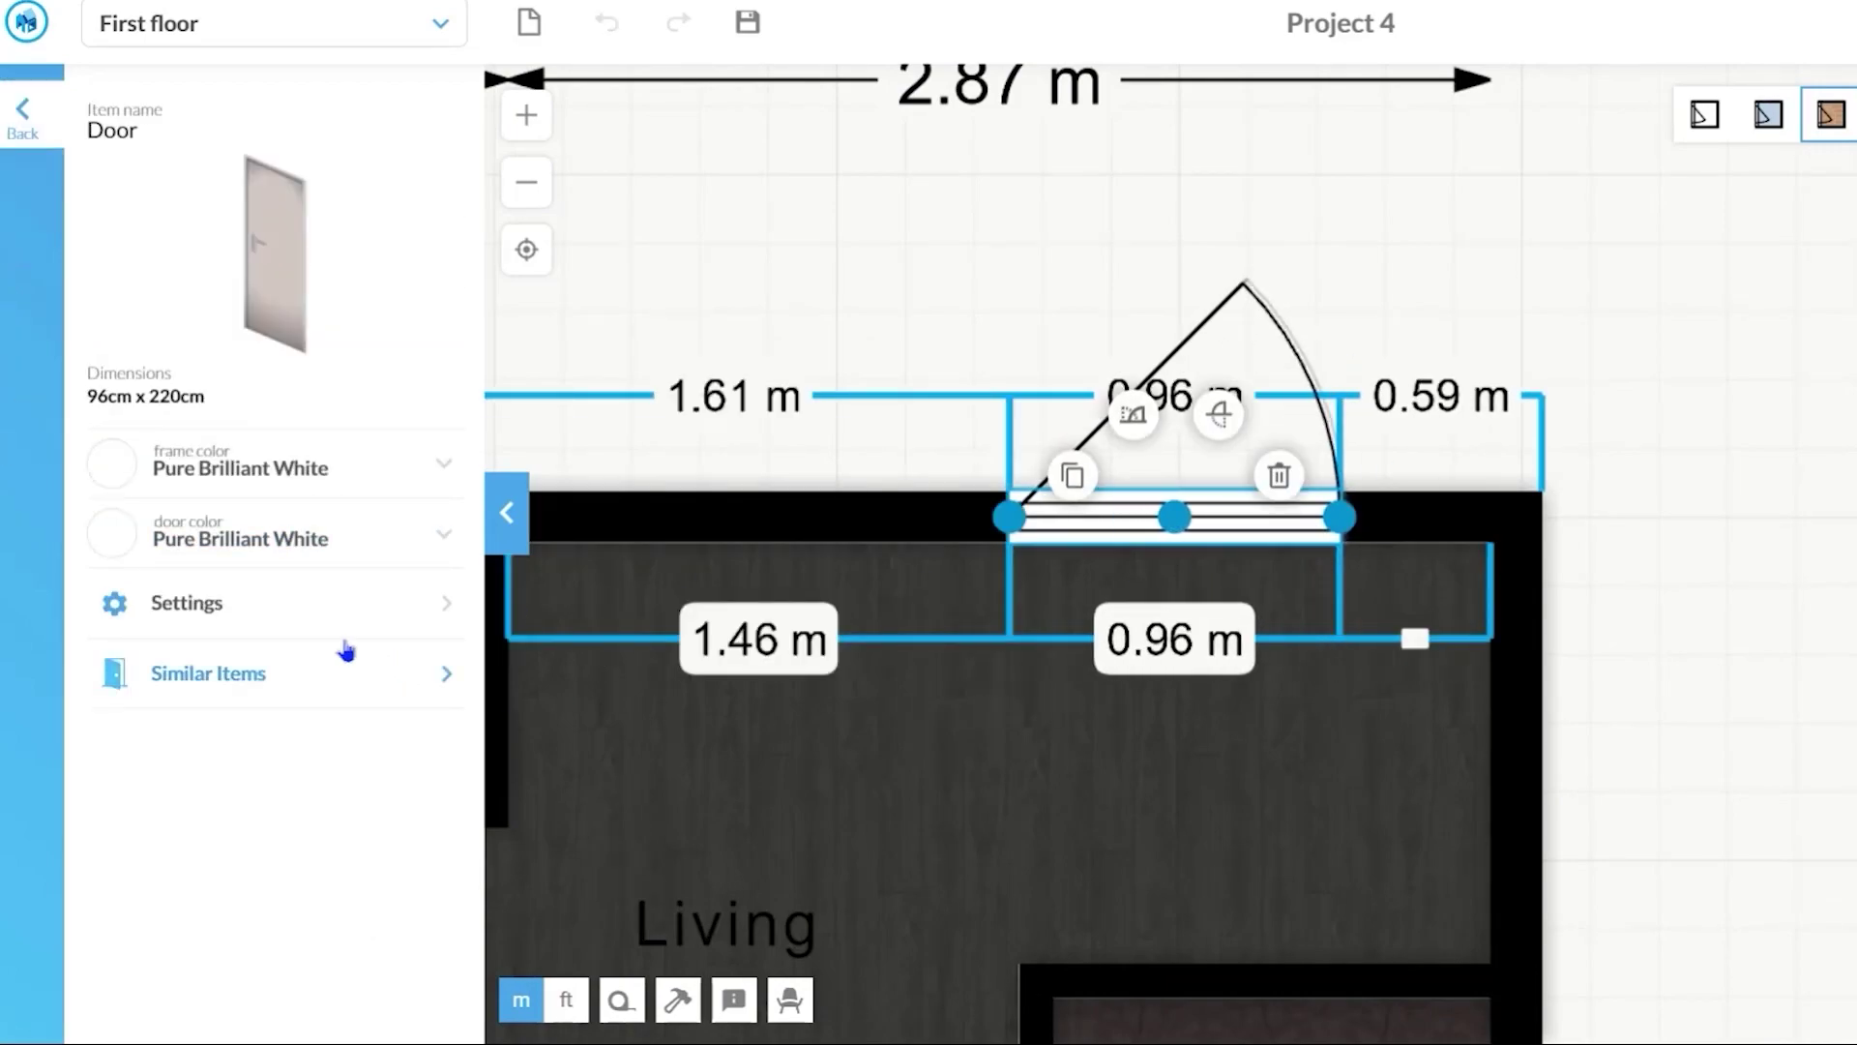
left_click(257, 613)
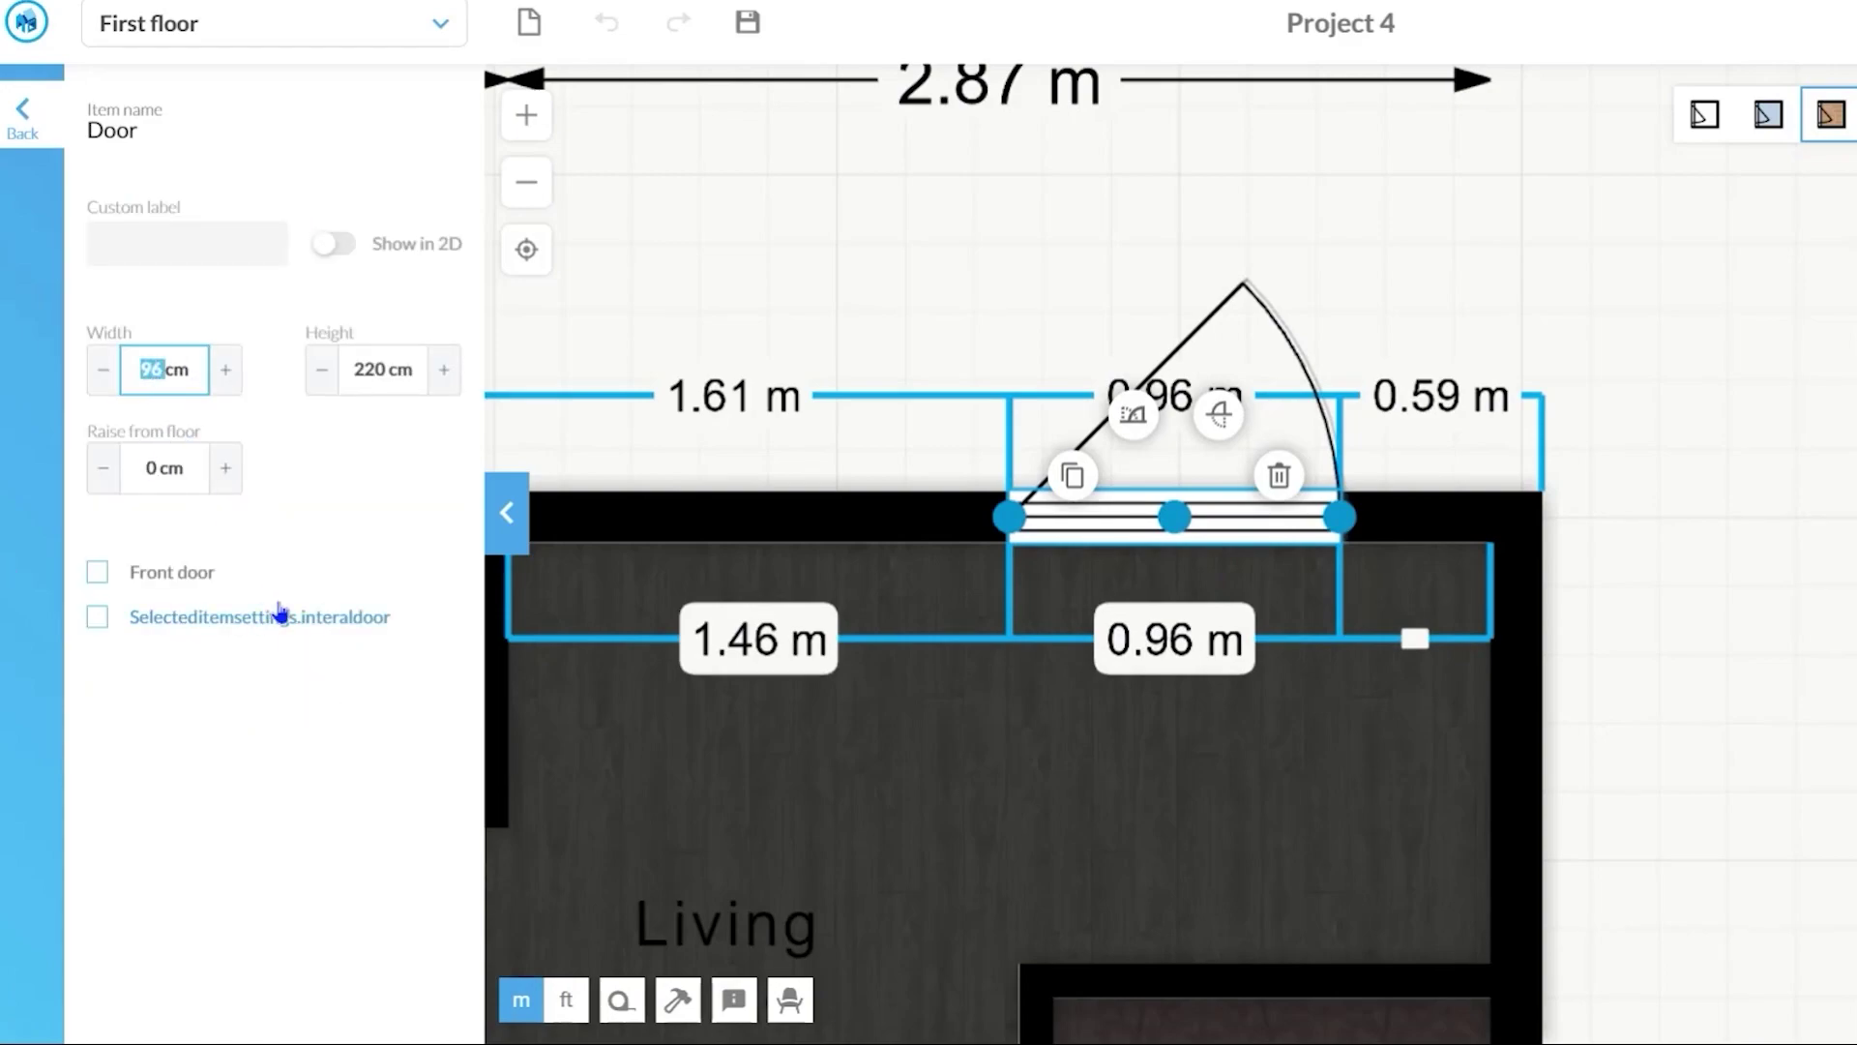
key("Return")
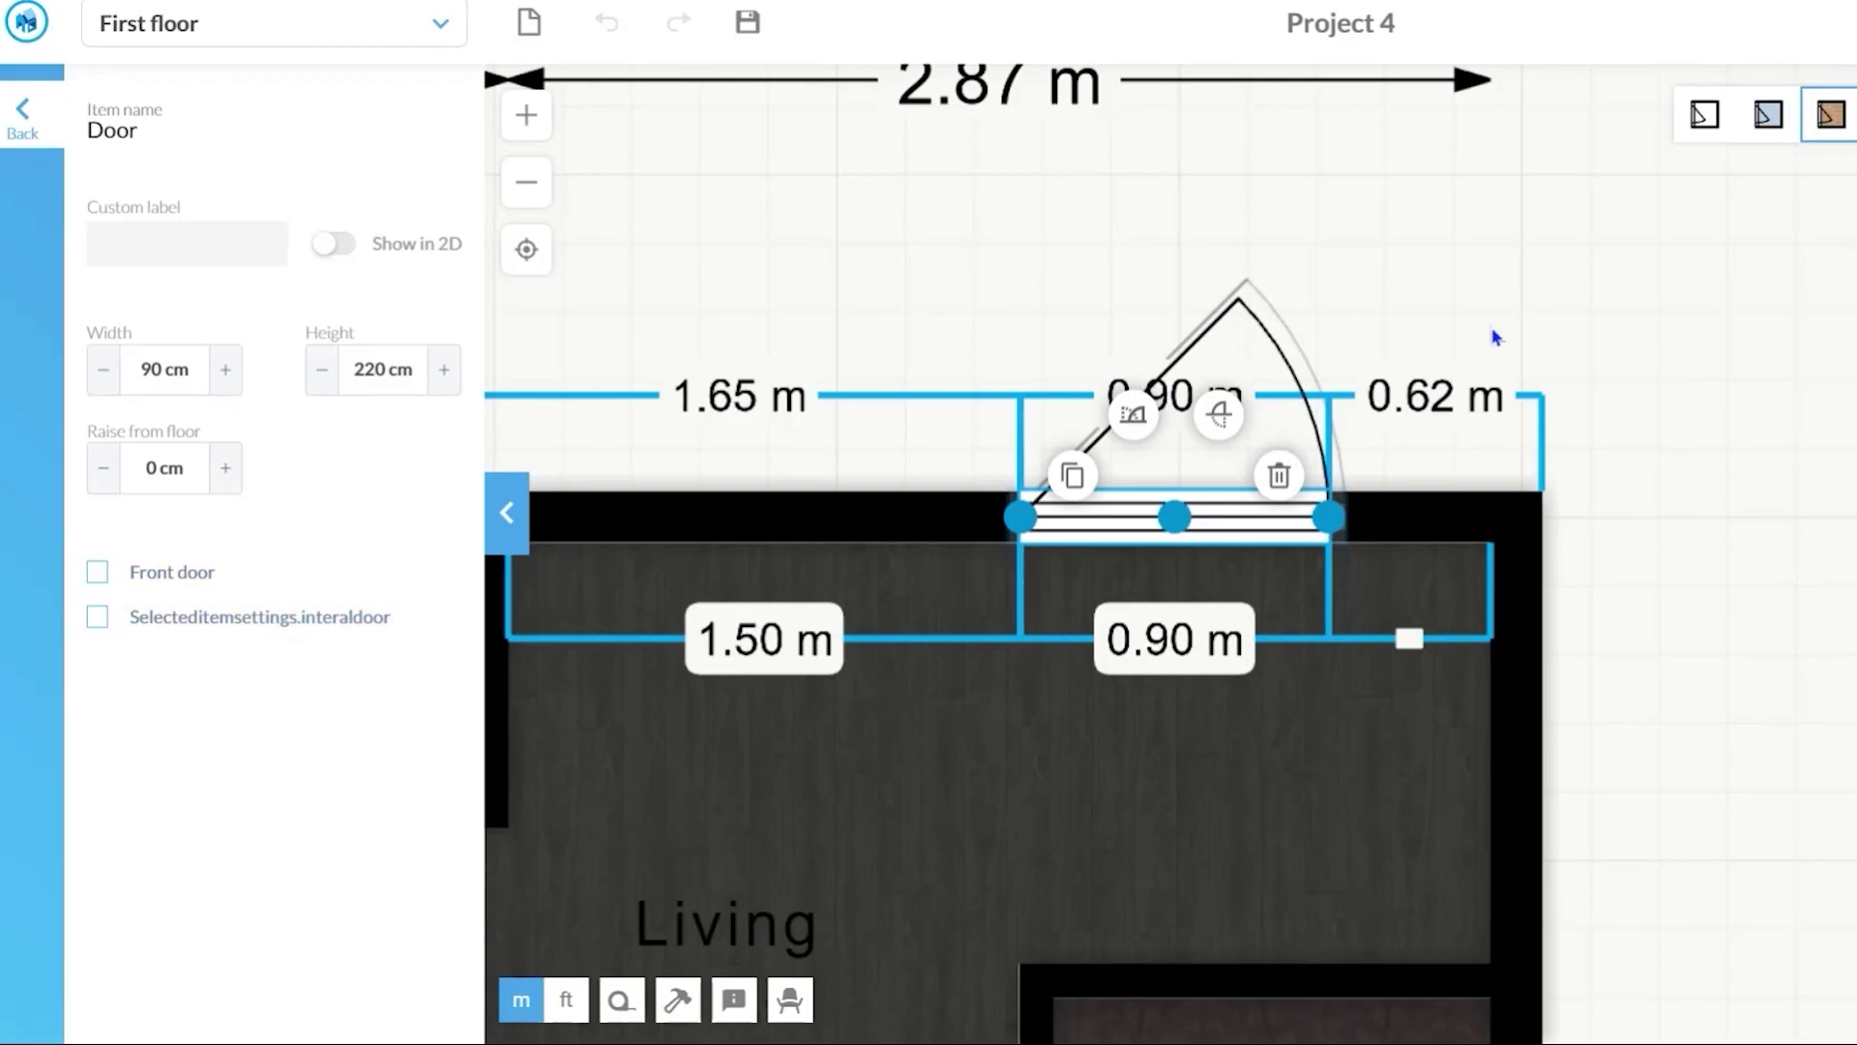
left_click(1667, 402)
scroll(1484, 423, "down", 2)
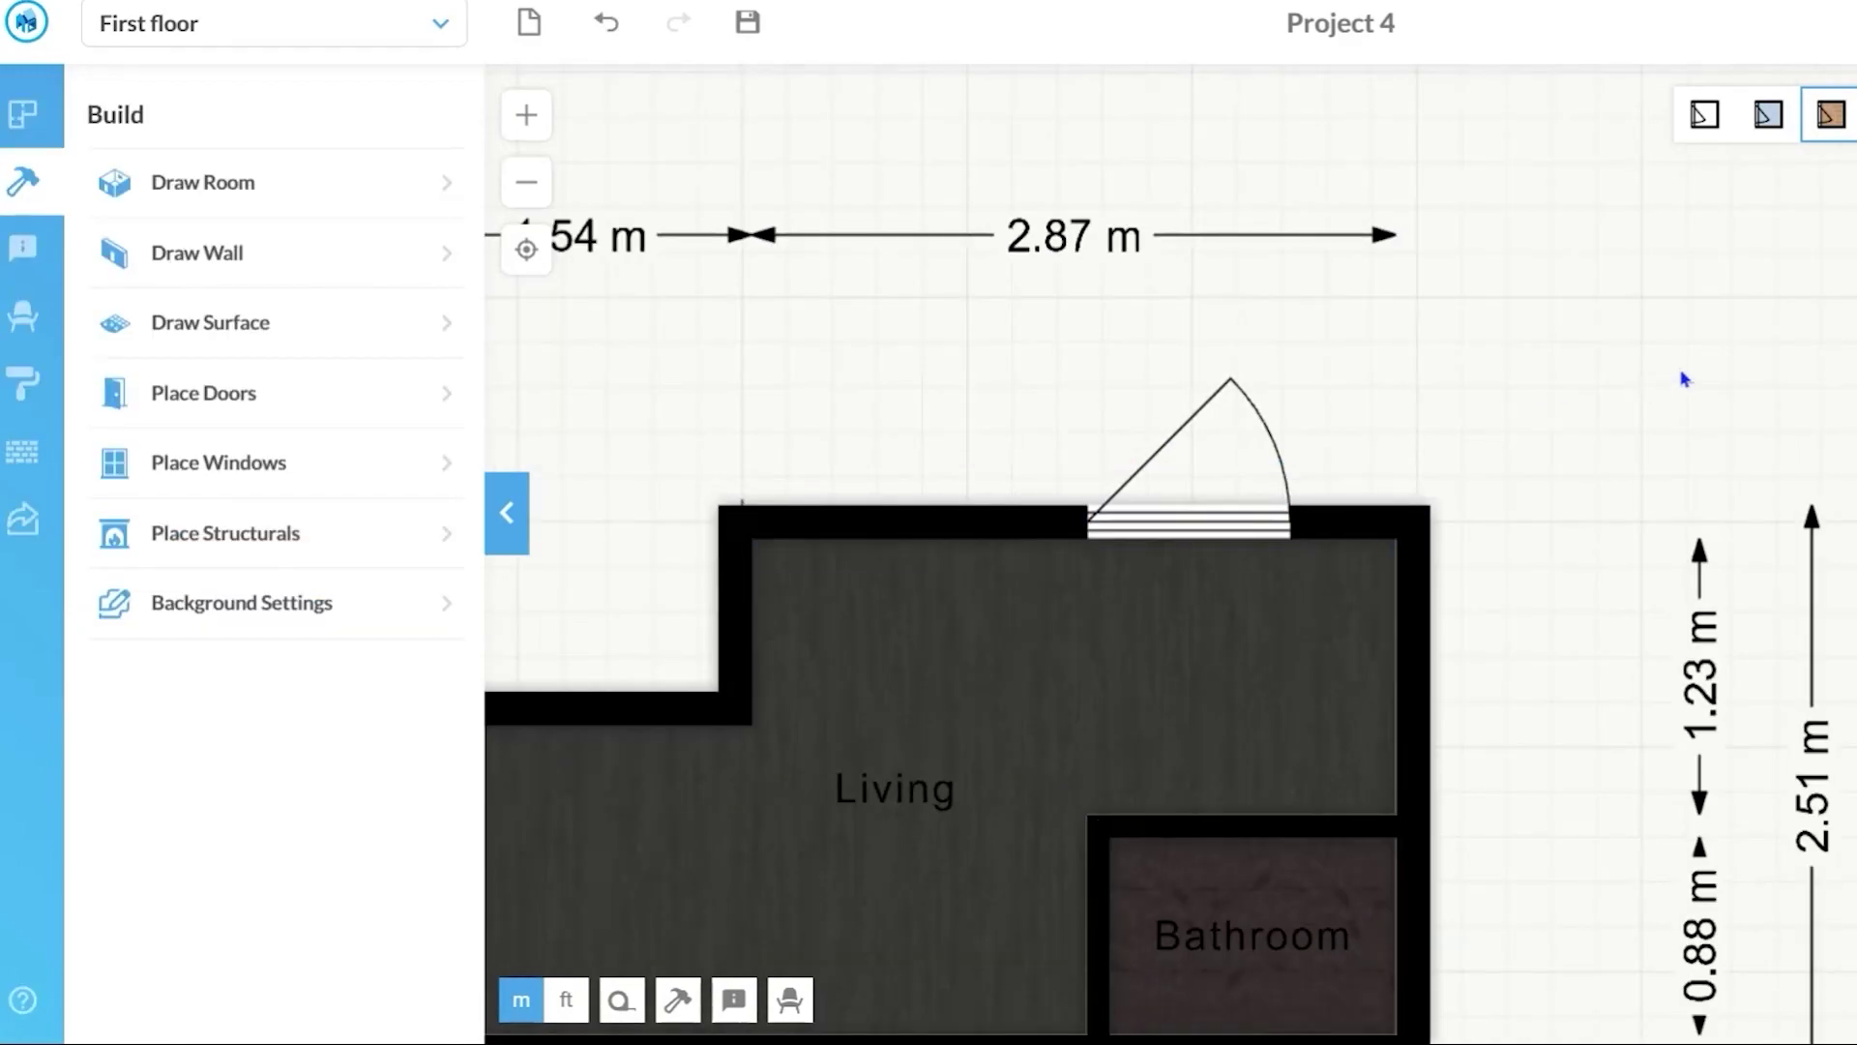
scroll(1567, 416, "down", 1)
left_click_drag(1372, 477, 1658, 464)
scroll(1464, 419, "up", 3)
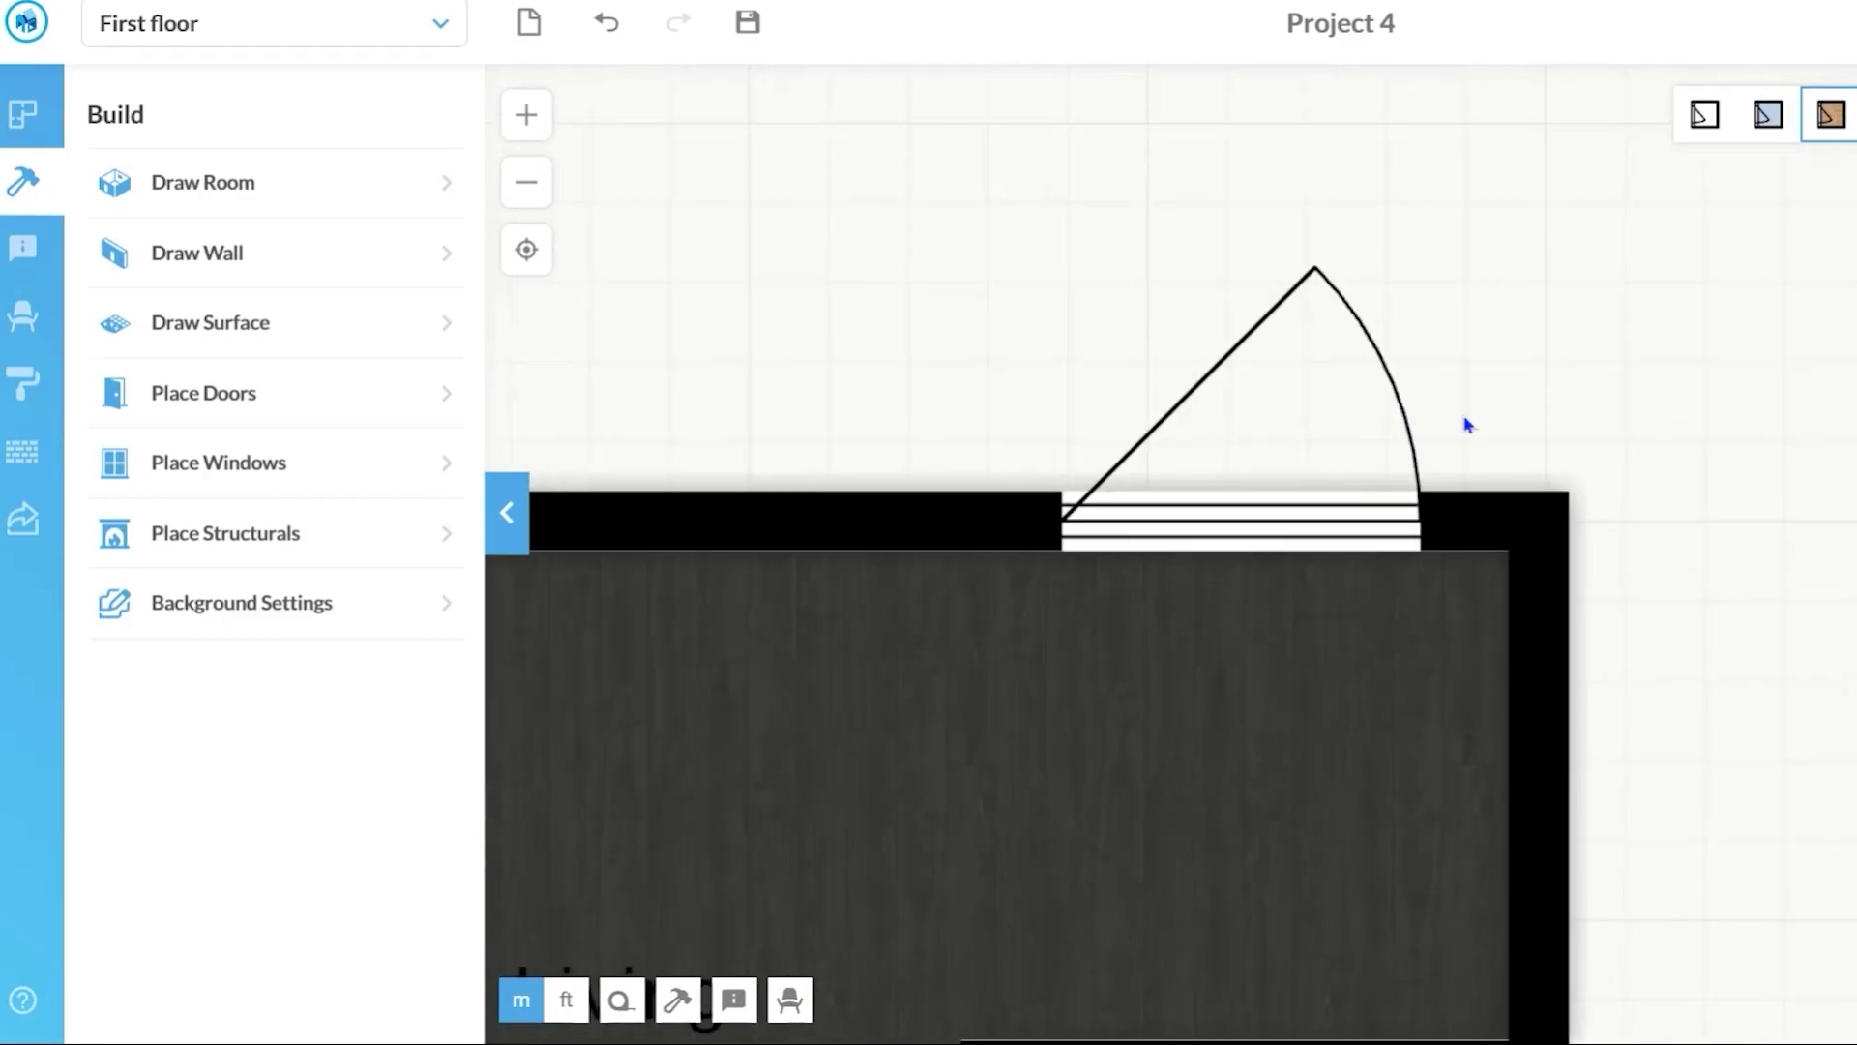
Examine the width, height and floor-offset settings of the door in the Living room's upper outer wall
left_click(1286, 519)
left_click(281, 627)
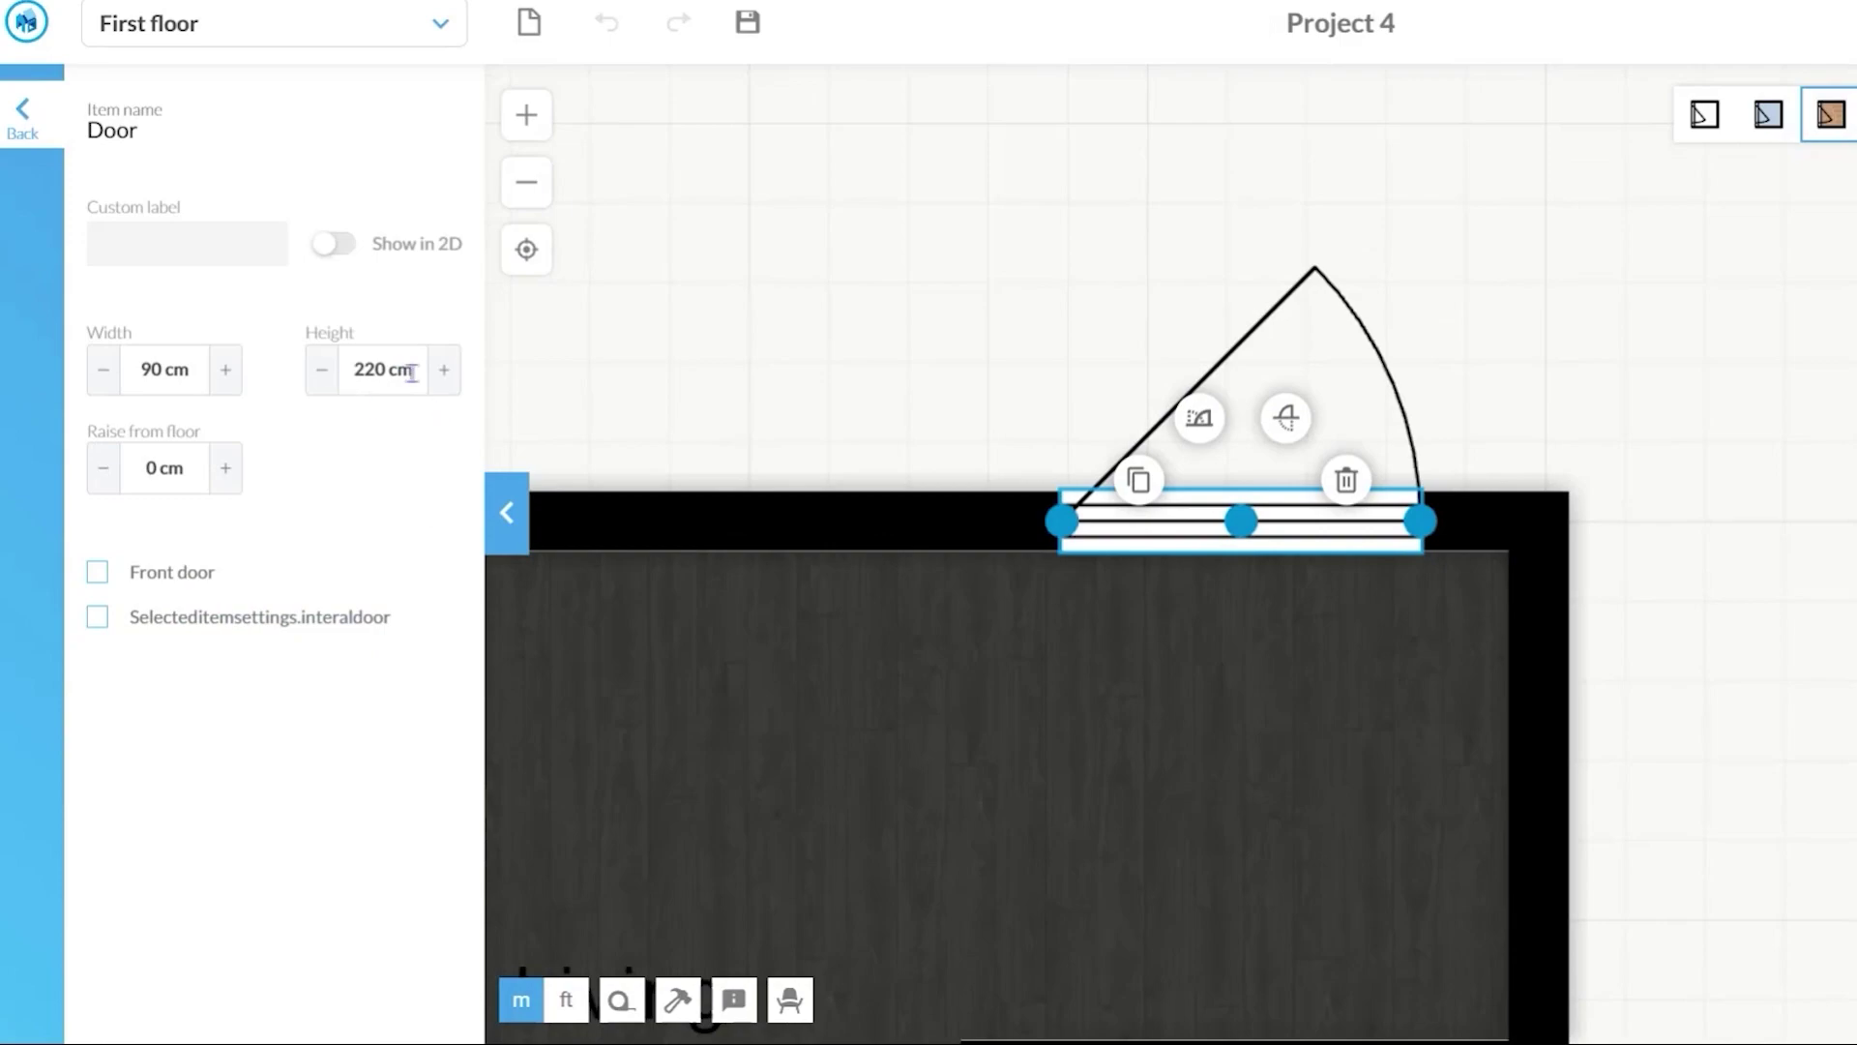
left_click(879, 399)
scroll(1451, 403, "down", 2)
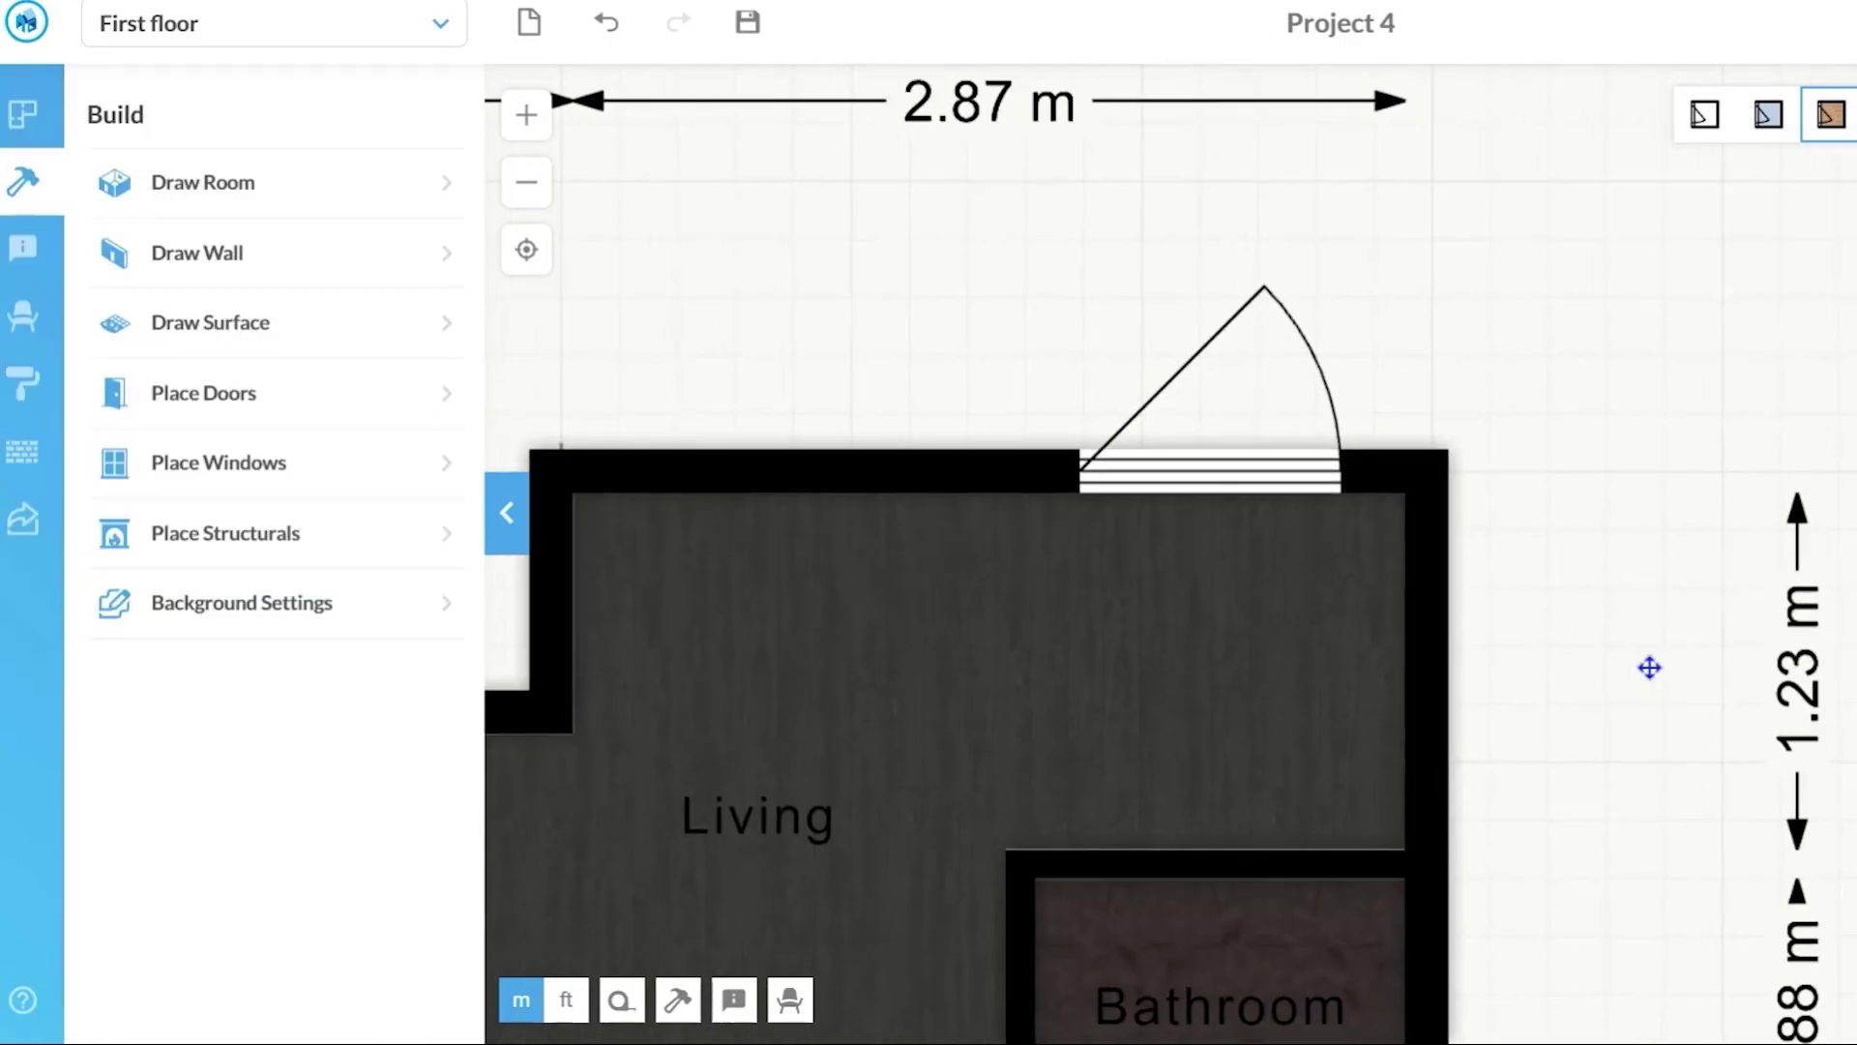
left_click(1188, 493)
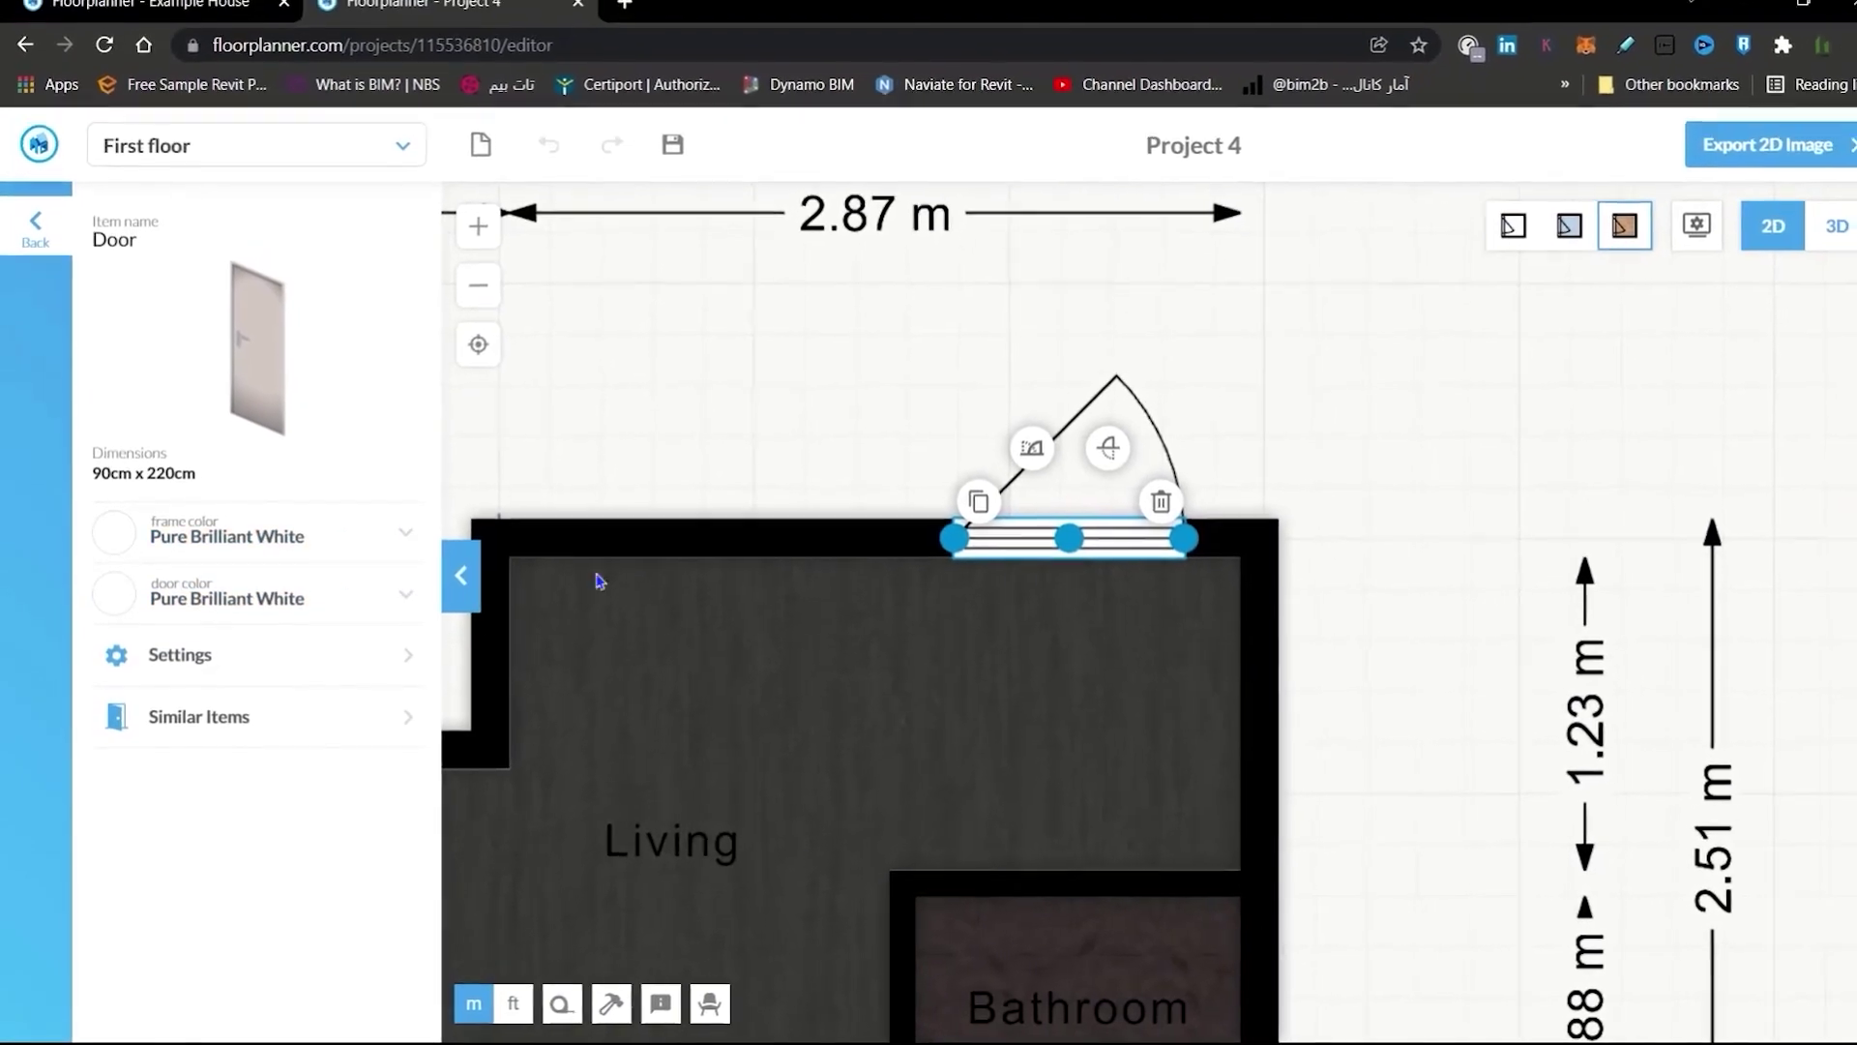
left_click(1297, 416)
scroll(1359, 604, "down", 4)
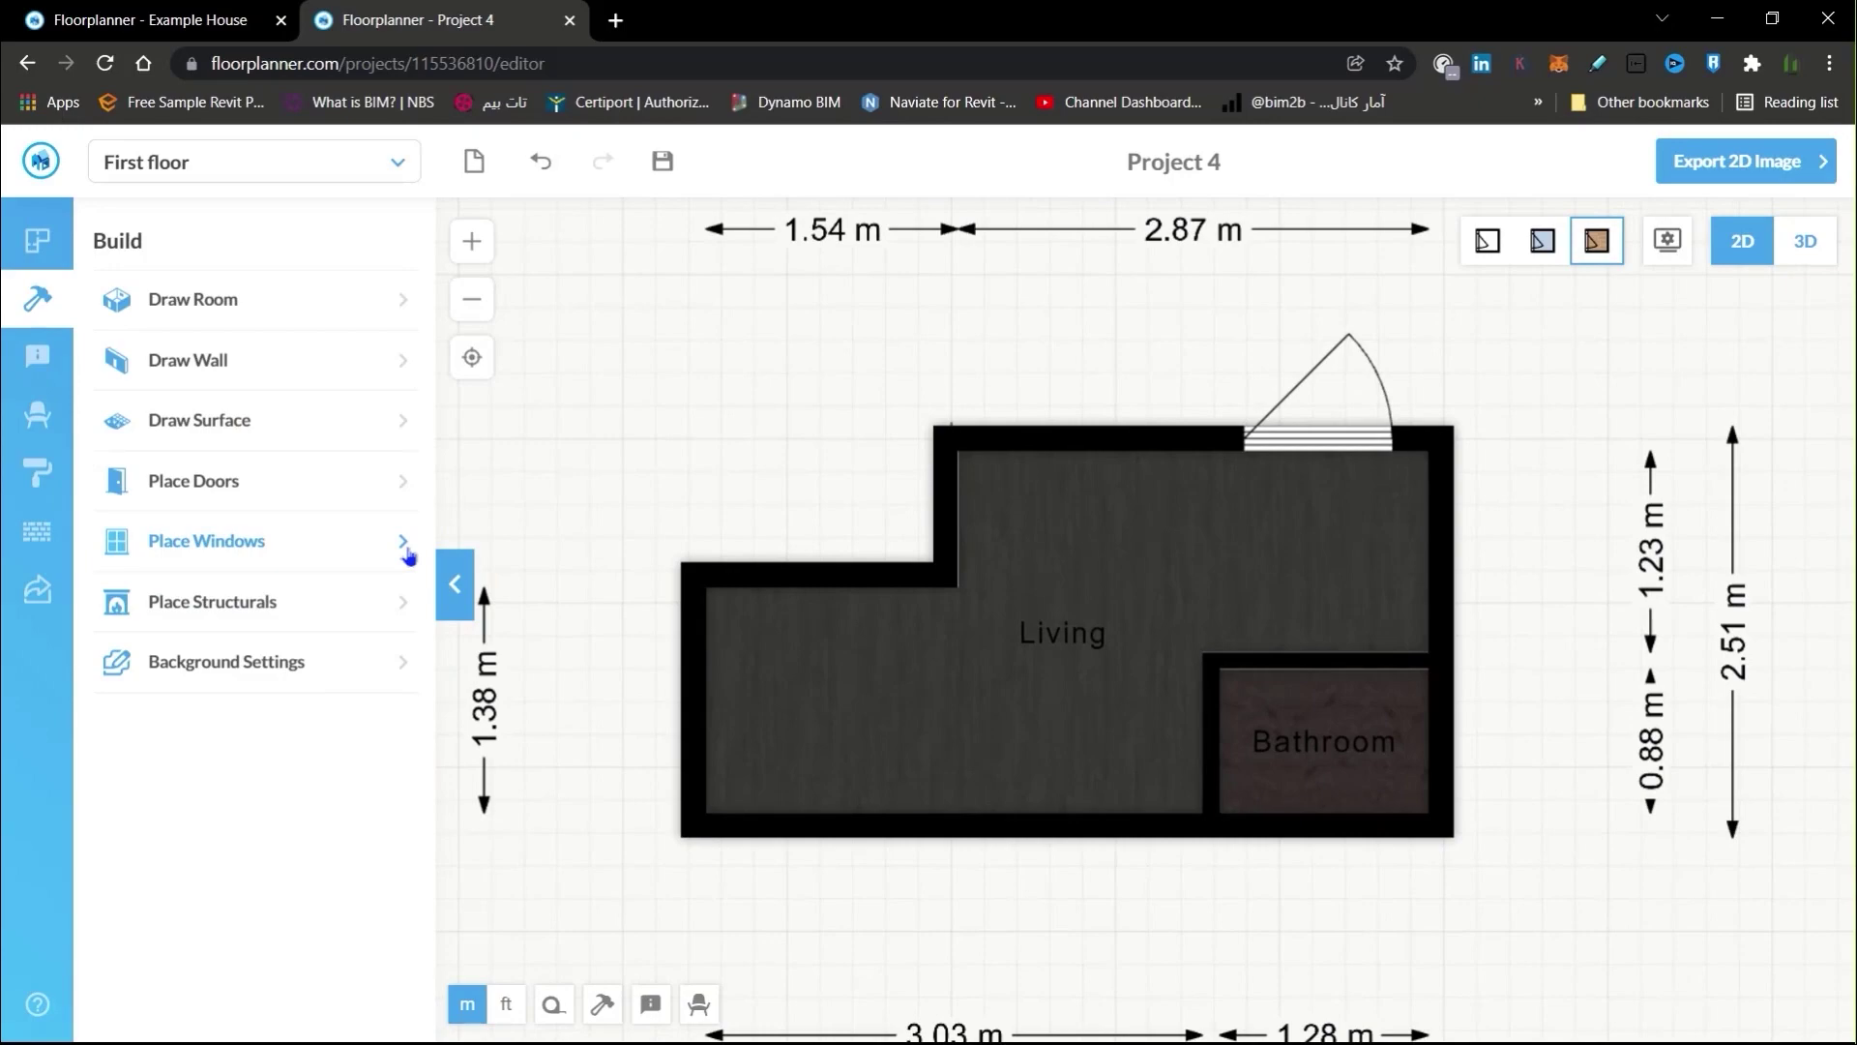
Place a two-pane window in the Living room's left outer wall and review its size settings
left_click(228, 549)
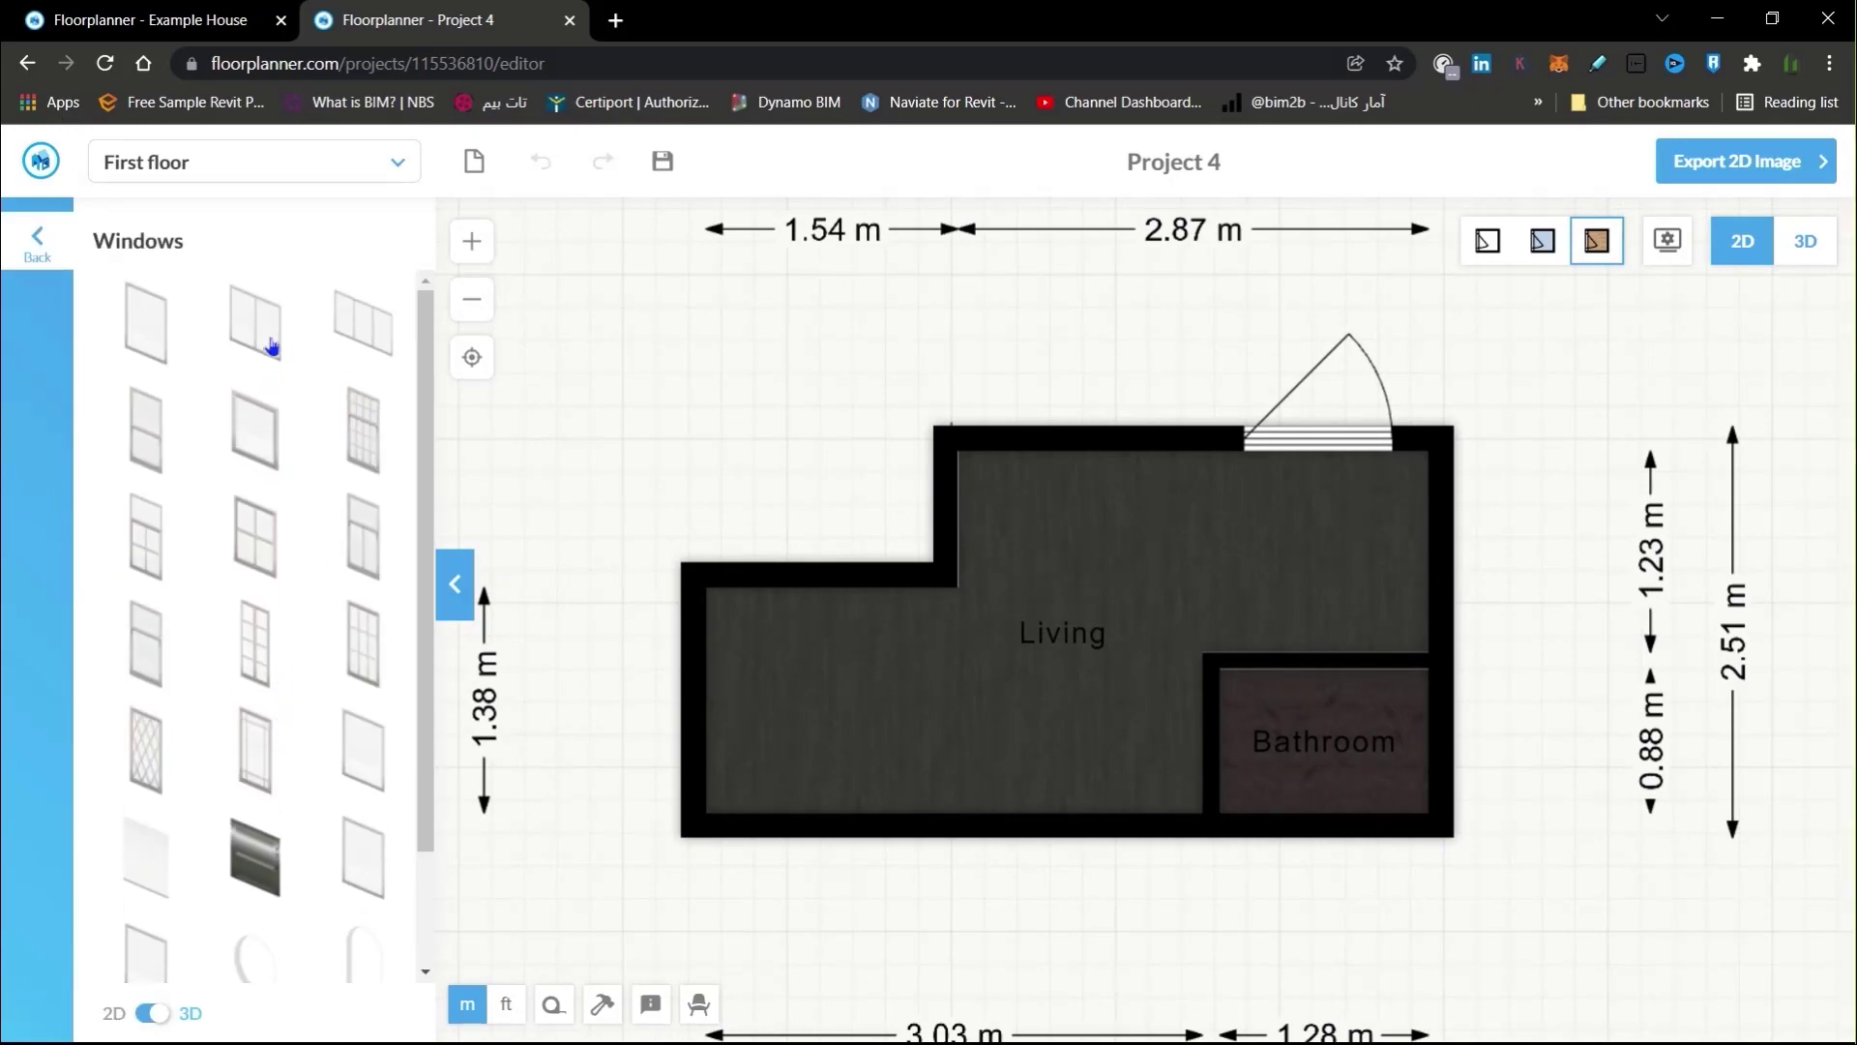
left_click_drag(271, 346, 695, 712)
left_click_drag(1077, 928, 953, 887)
scroll(571, 676, "up", 3)
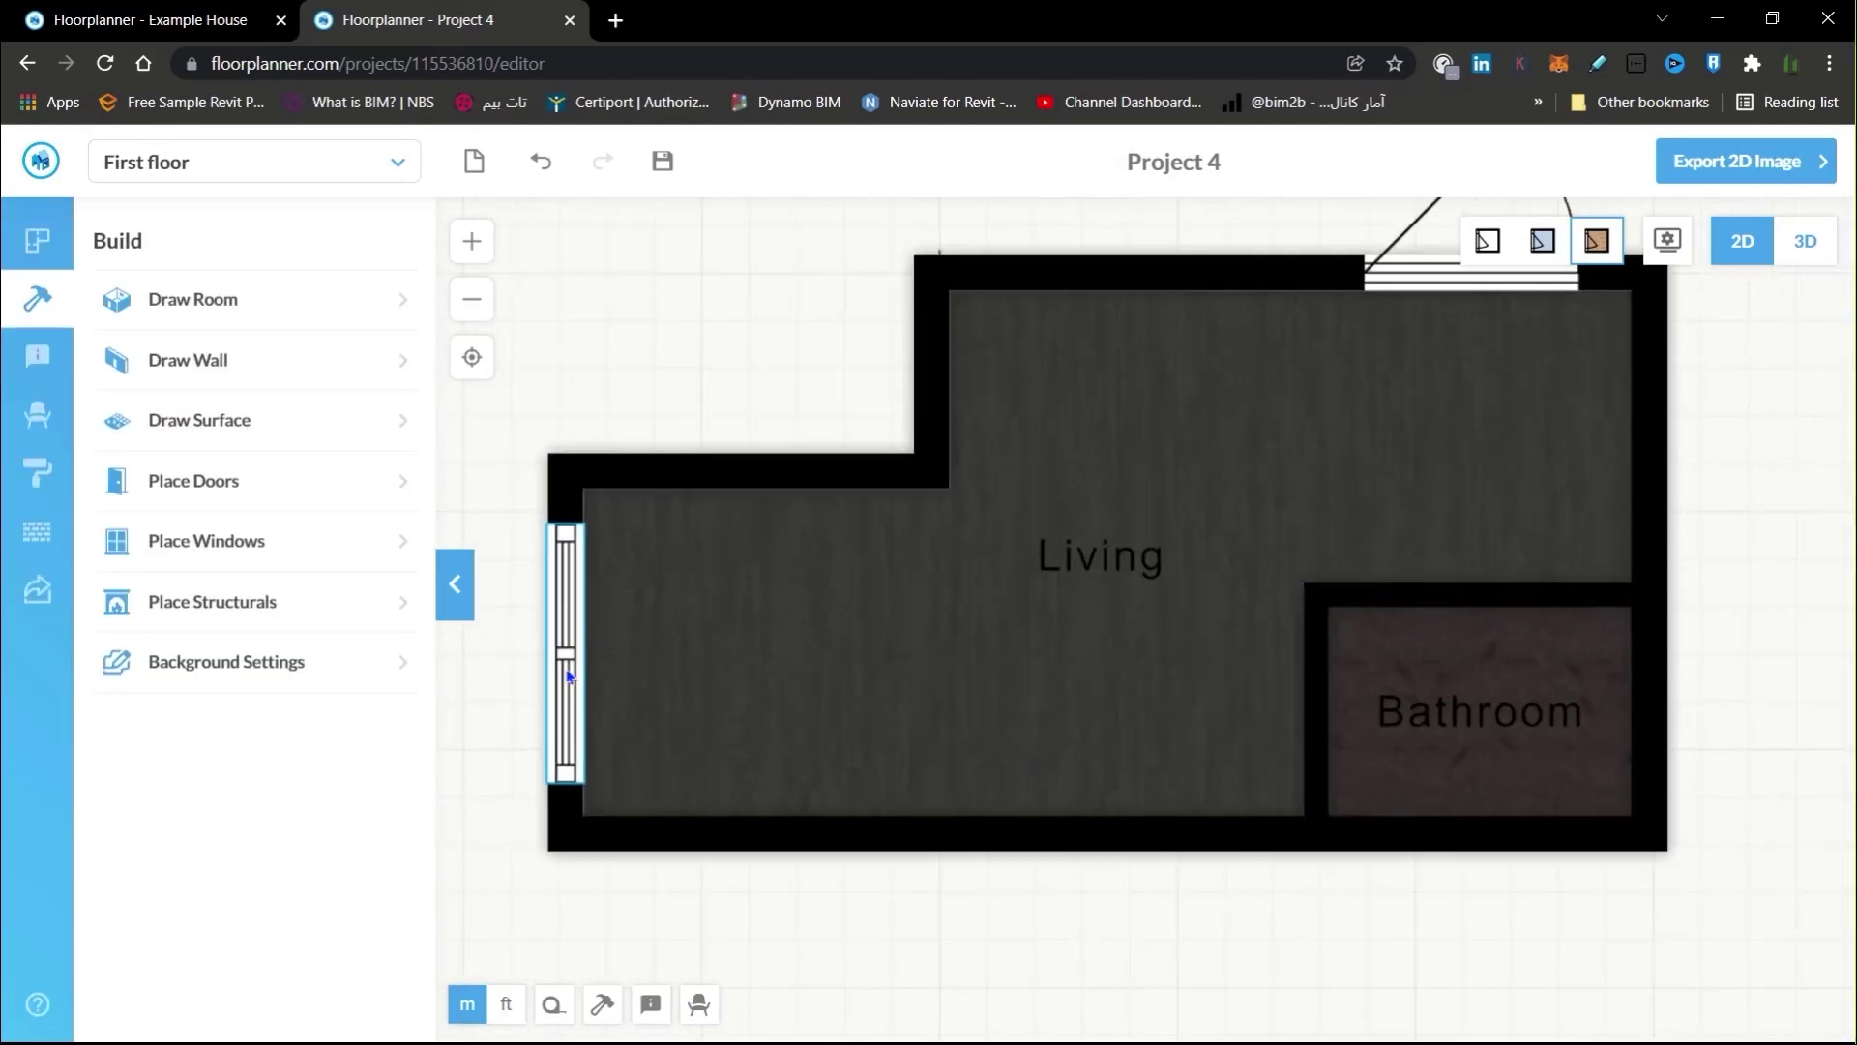
left_click(568, 676)
left_click(179, 603)
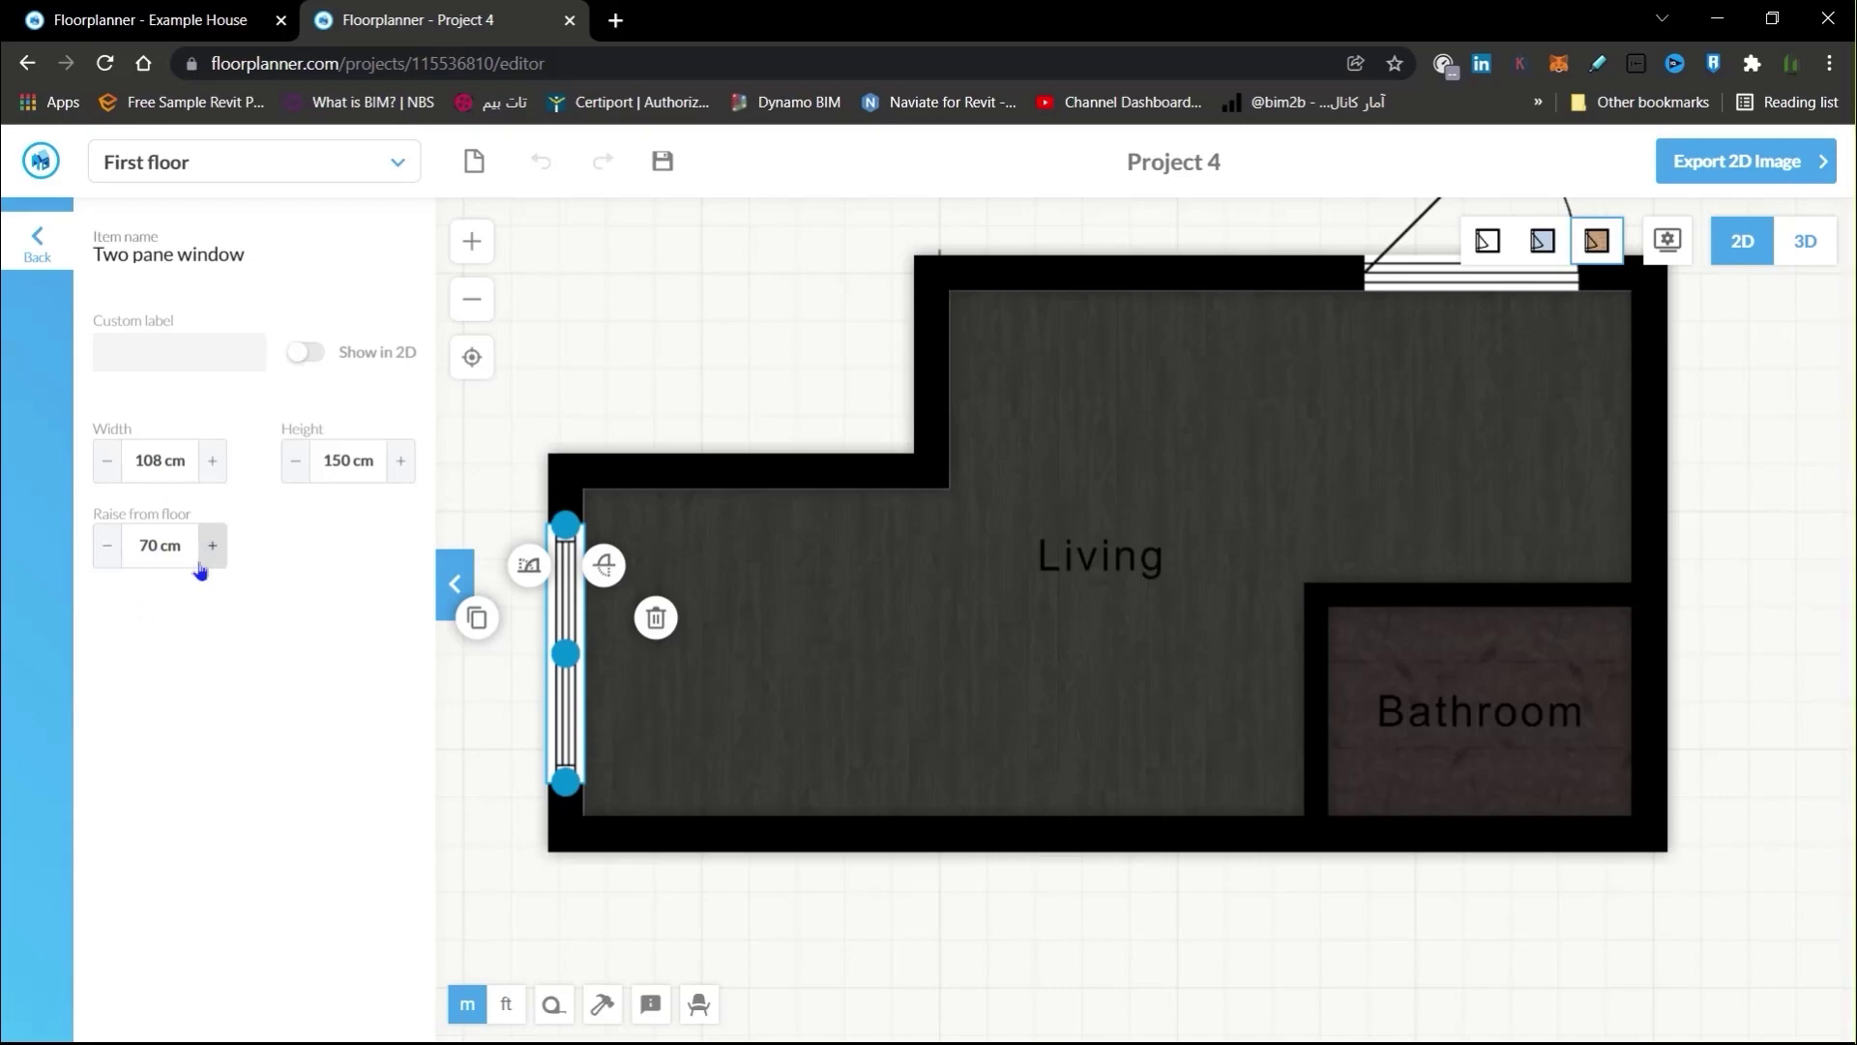
left_click(902, 931)
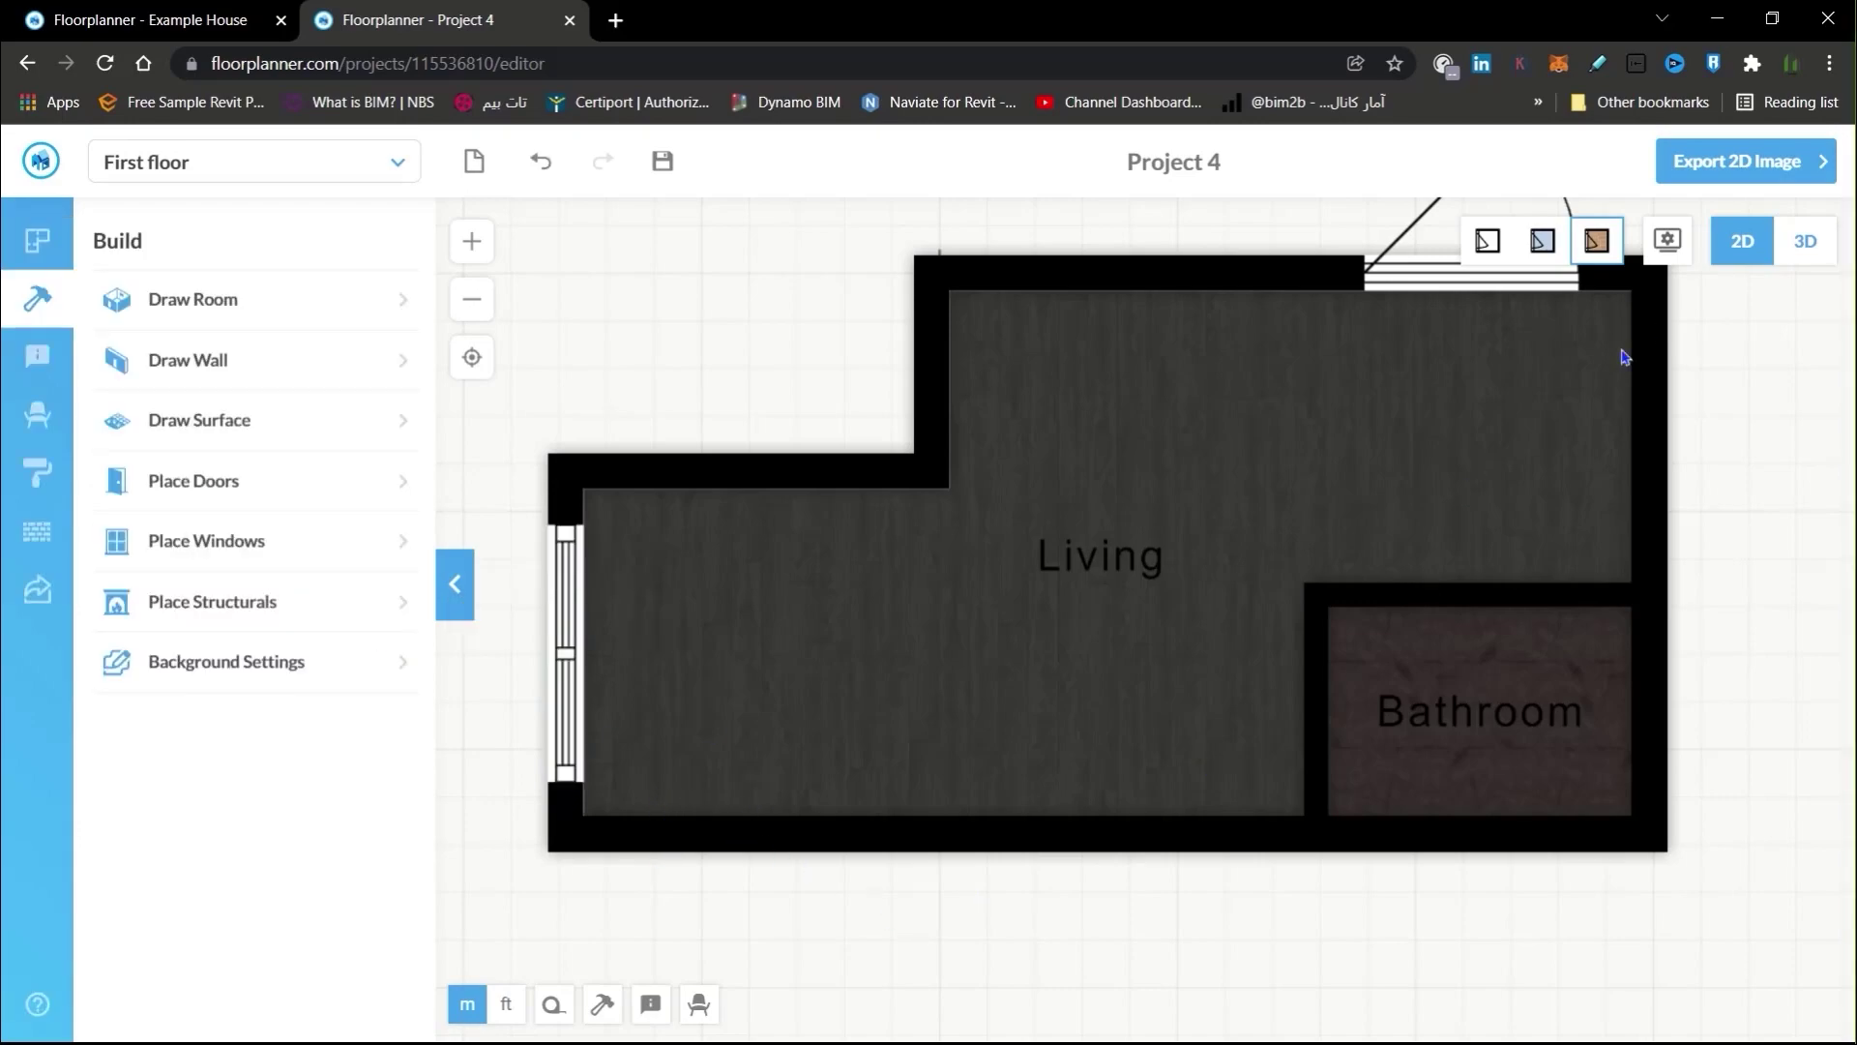
Inspect the floor plan in 3D from several angles, including the window, and return to the 2D plan
left_click(1805, 241)
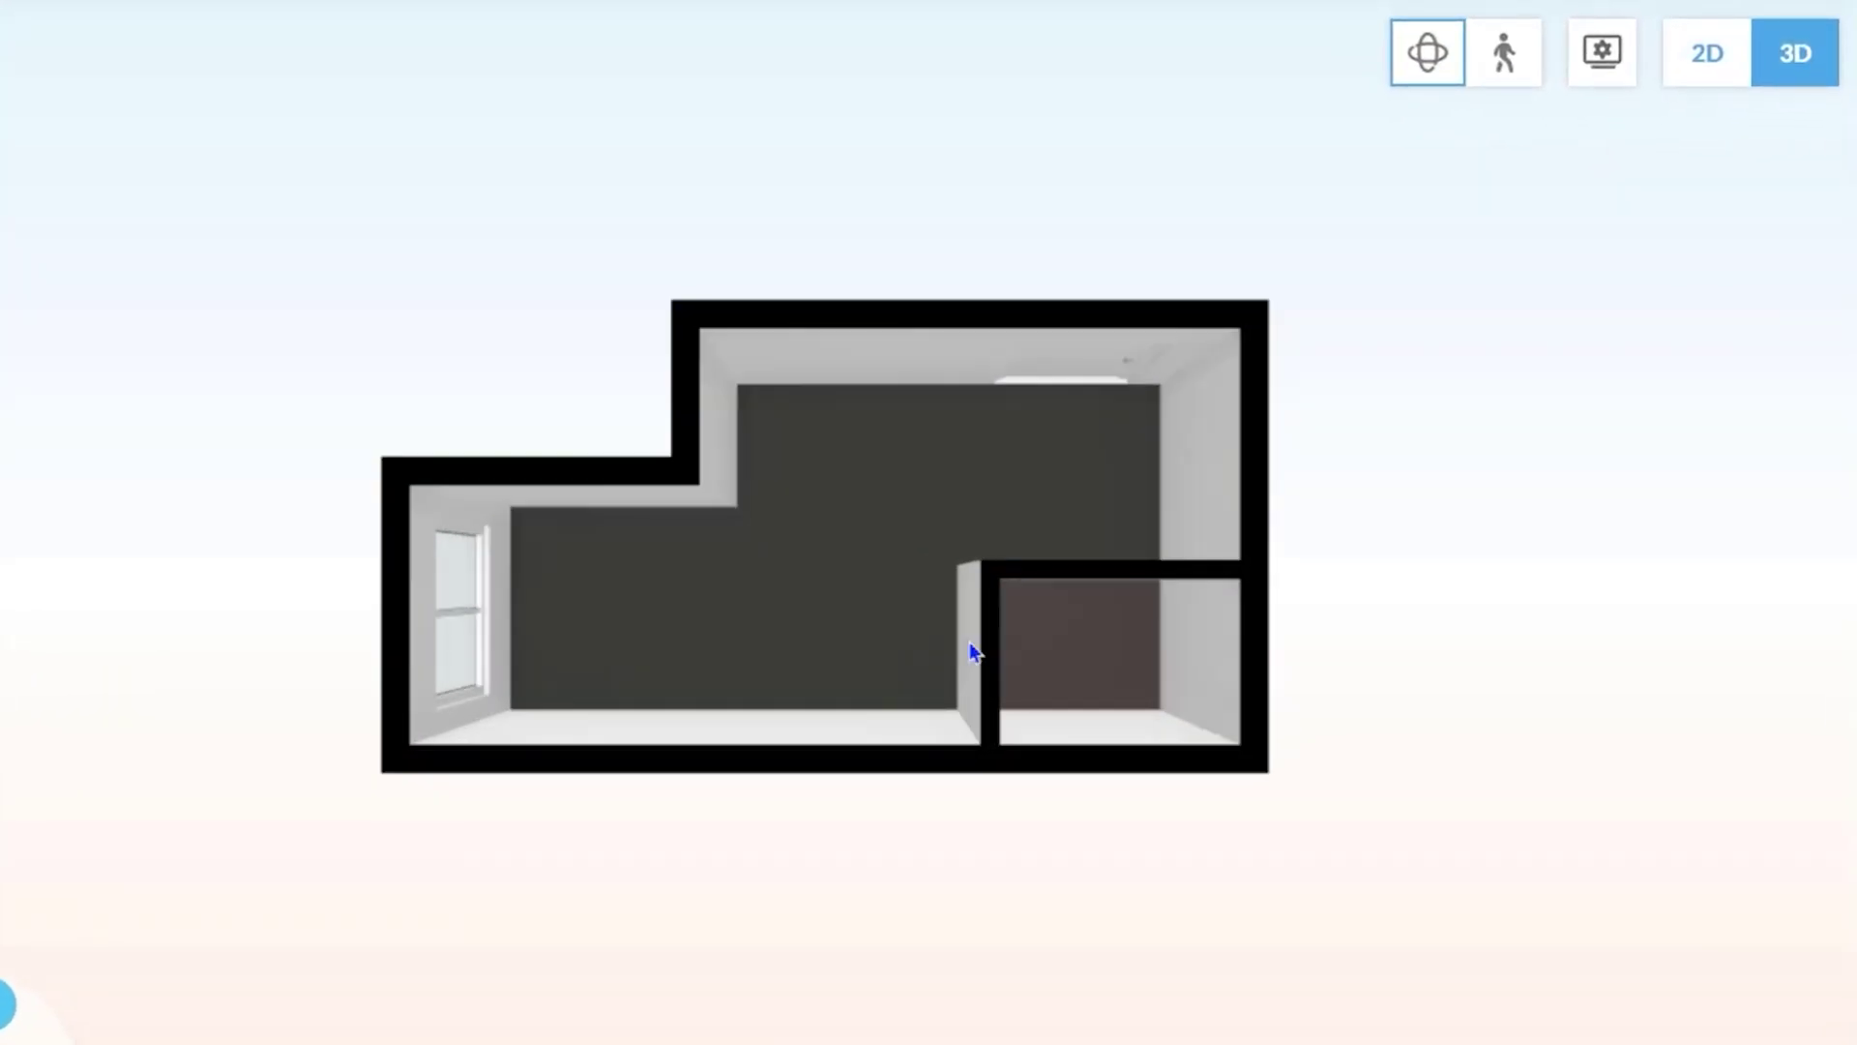
mouse_move(974, 651)
left_mouse_down()
mouse_move(456, 470)
mouse_move(313, 644)
mouse_move(705, 613)
mouse_move(625, 565)
mouse_move(641, 590)
mouse_move(818, 597)
mouse_move(740, 587)
left_mouse_up()
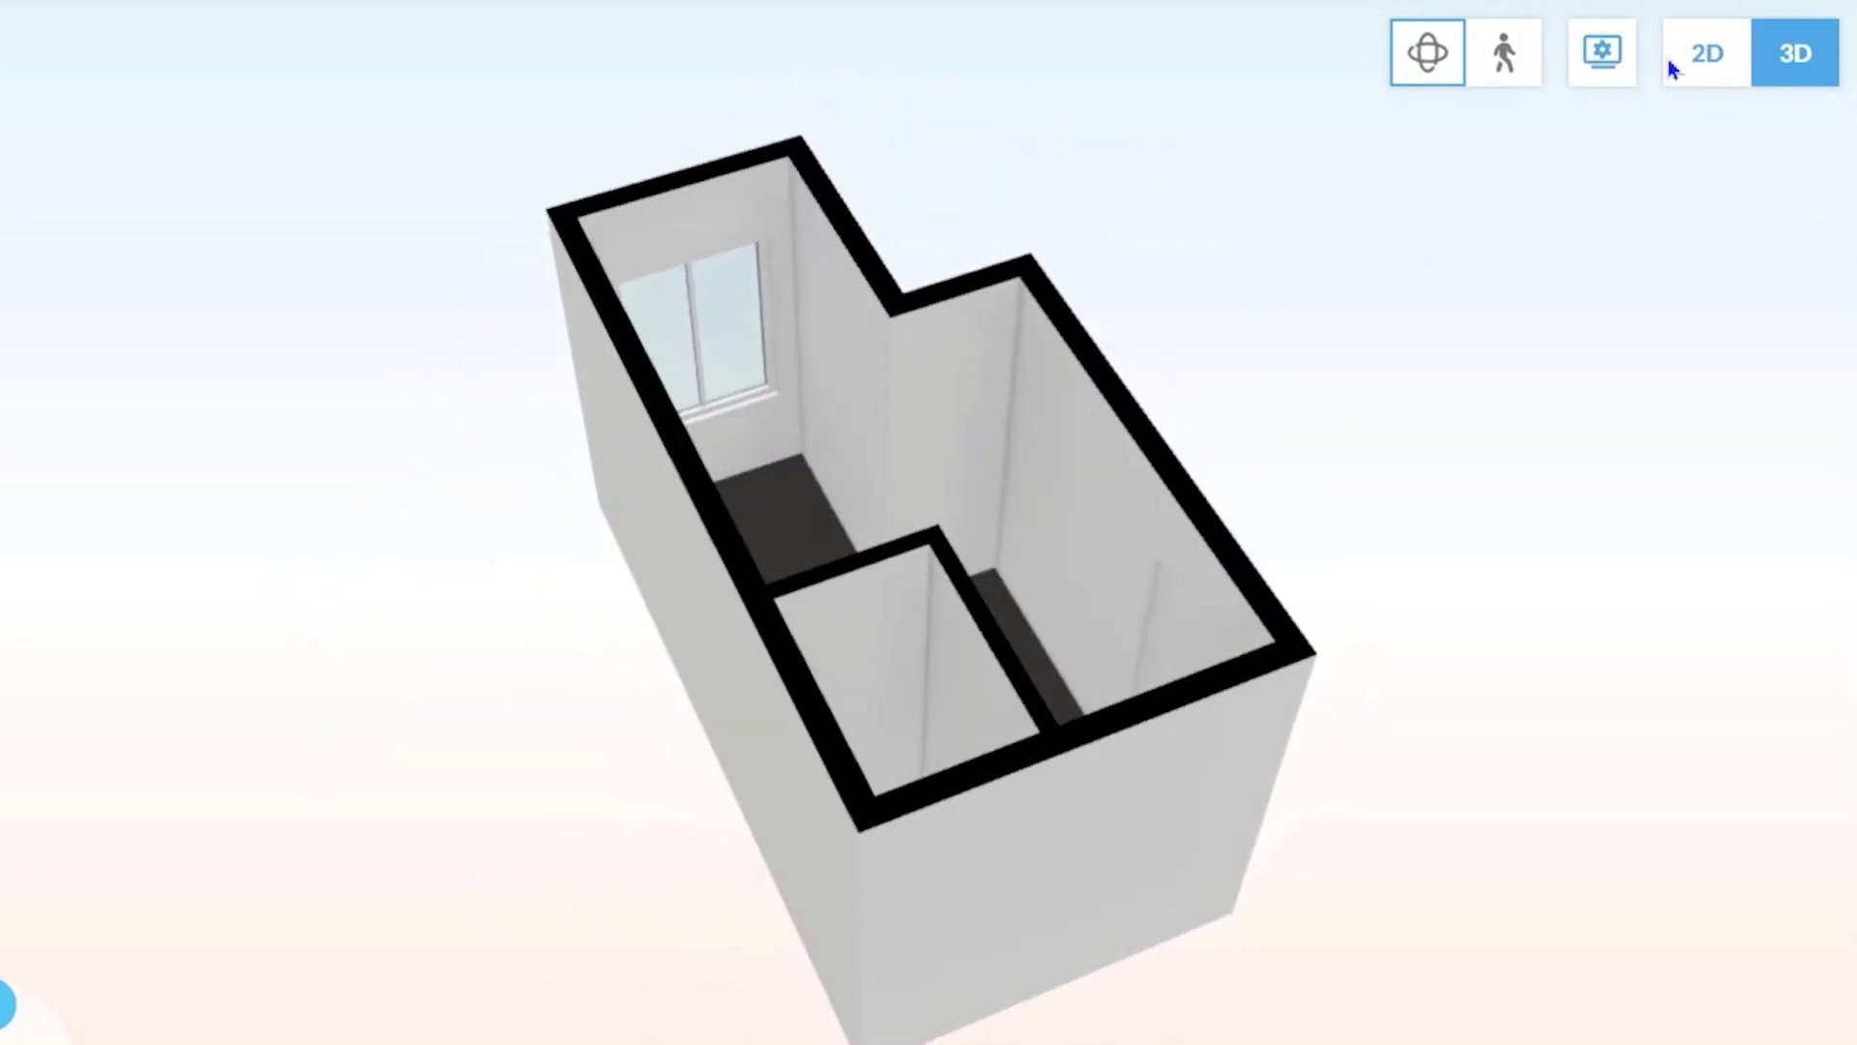
scroll(1134, 590, "up", 5)
left_click_drag(1248, 636, 1385, 500)
left_click(1718, 62)
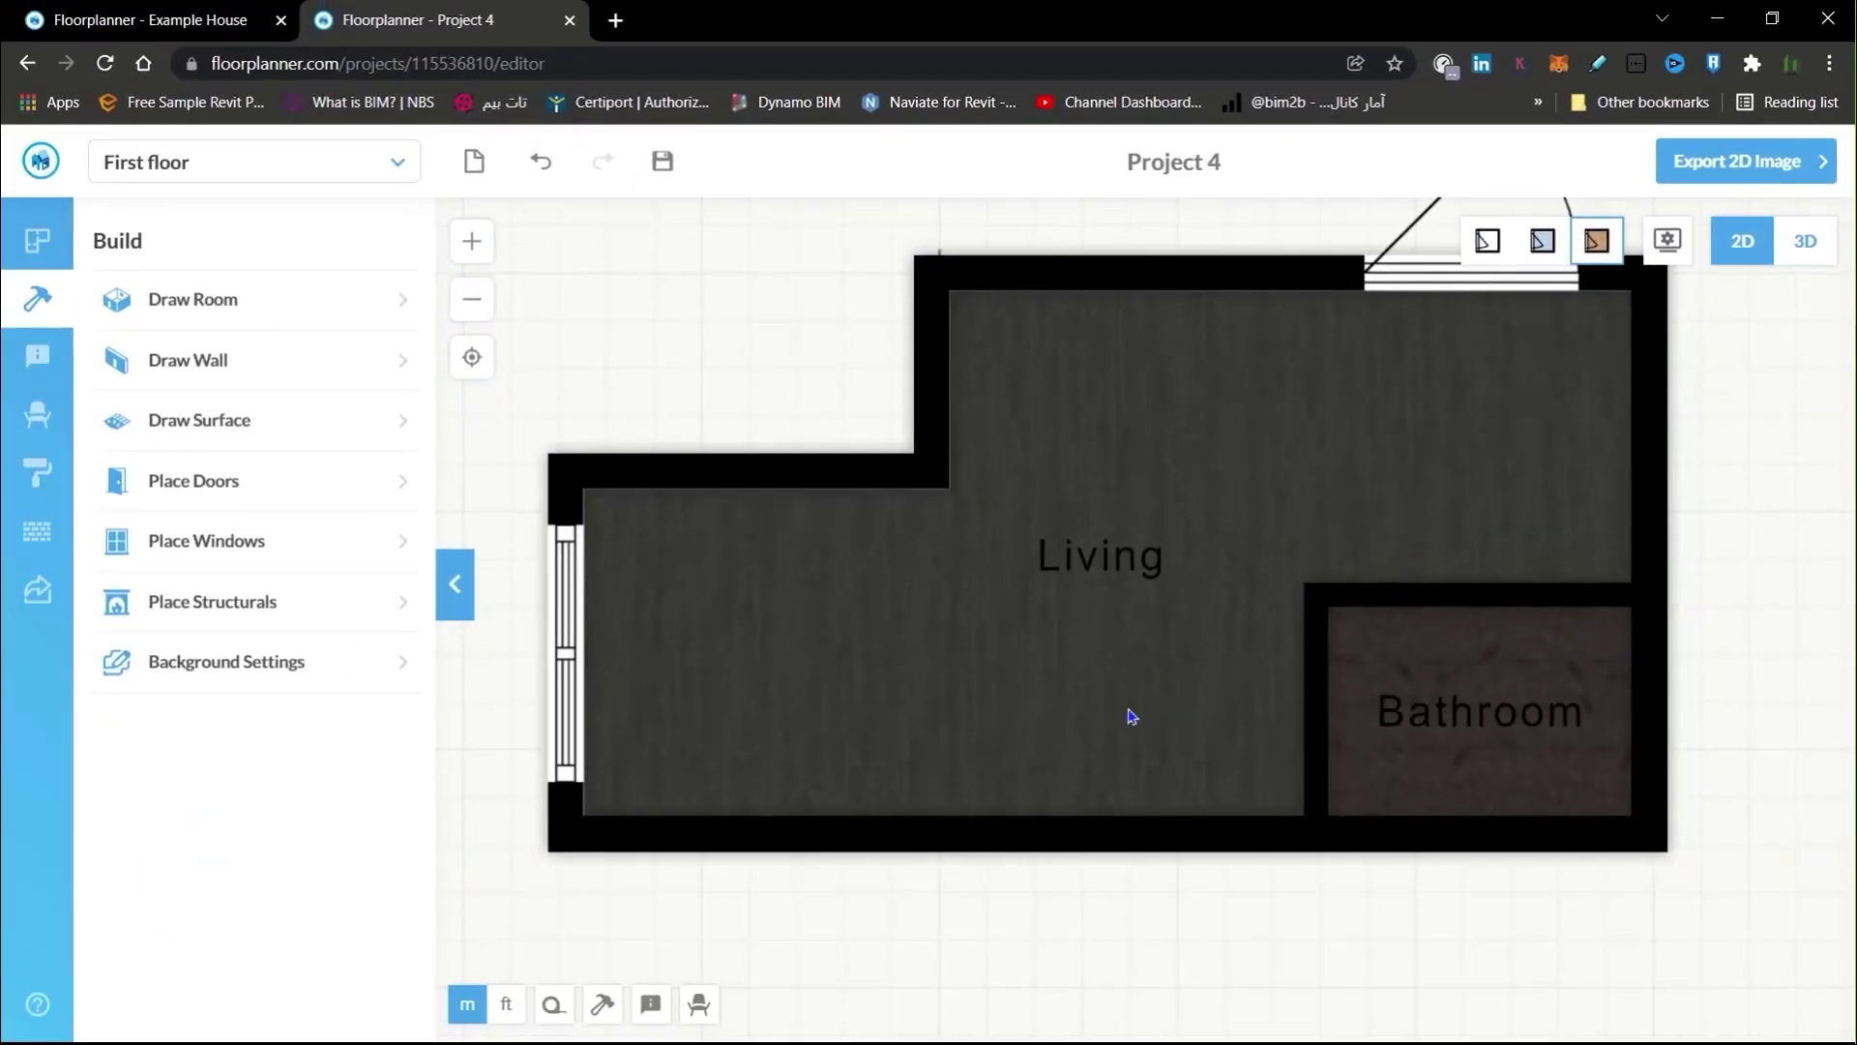
scroll(735, 750, "down", 2)
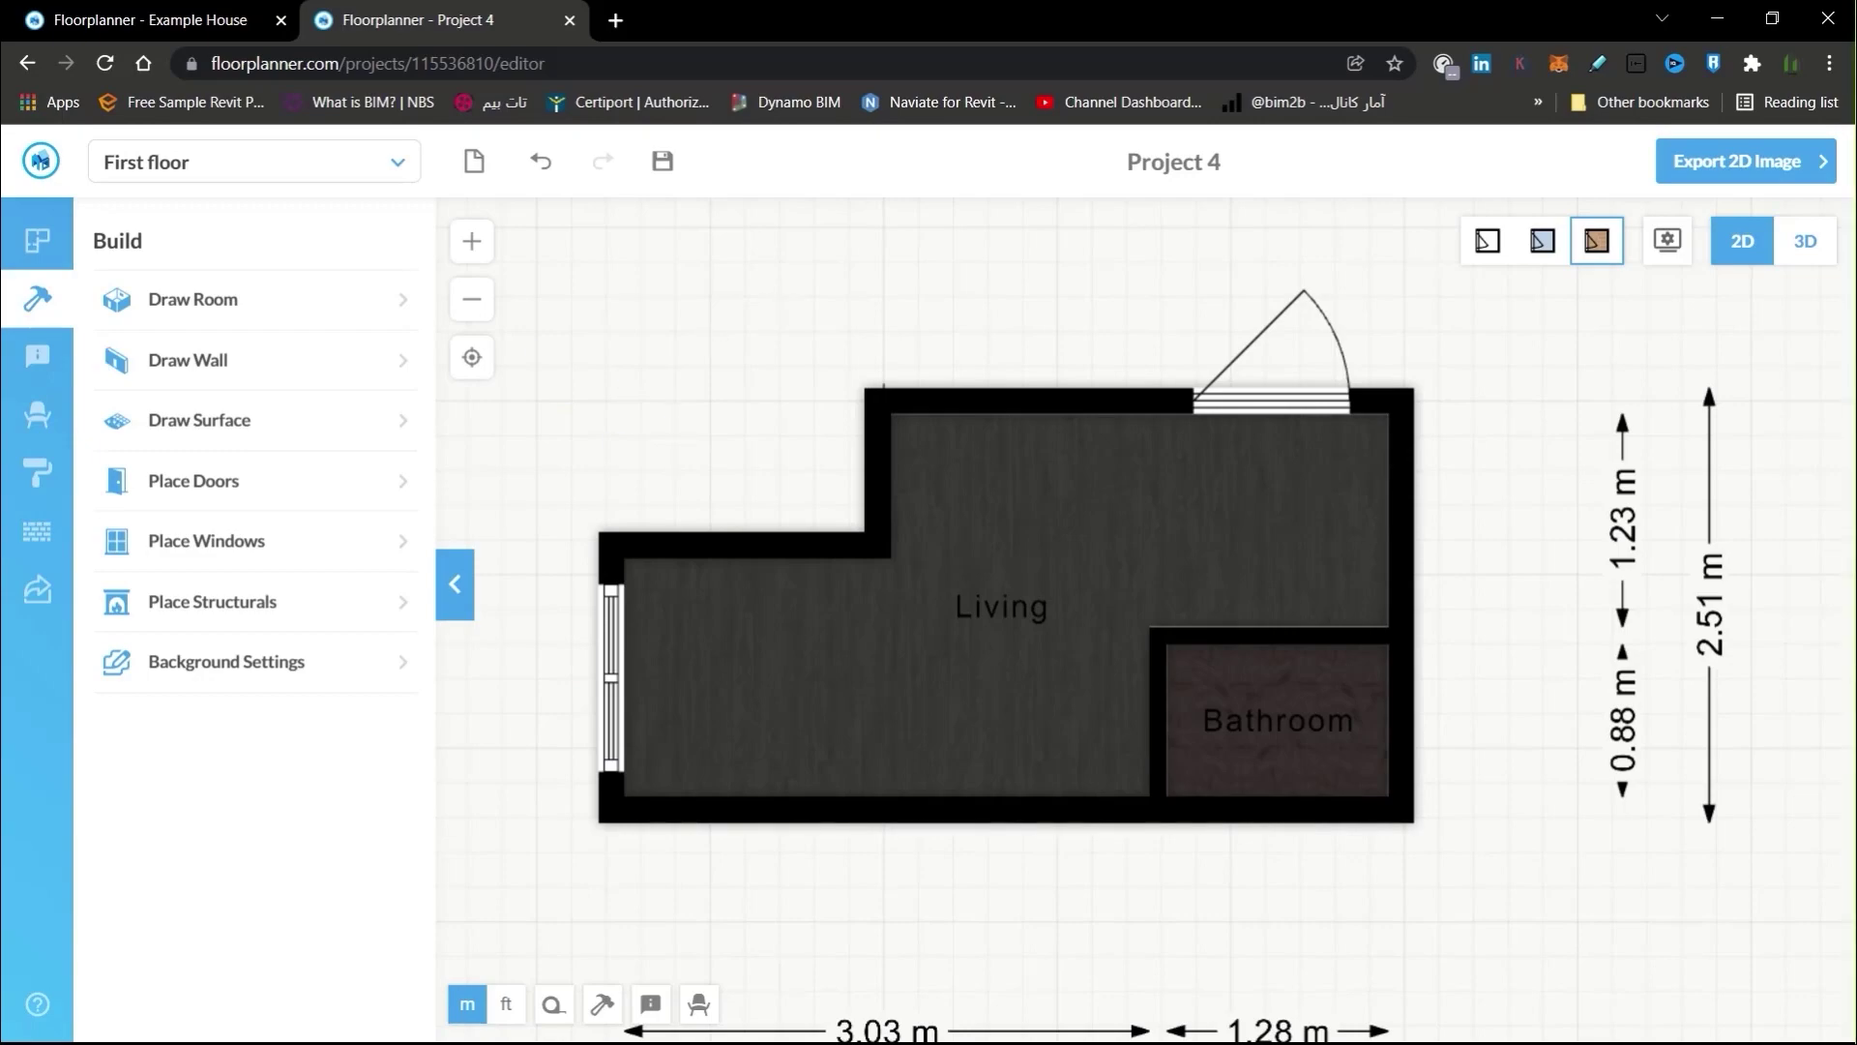
Place a Kipton Slipcovered Sofa from the living room sofas in the middle of the Living room
left_click(28, 416)
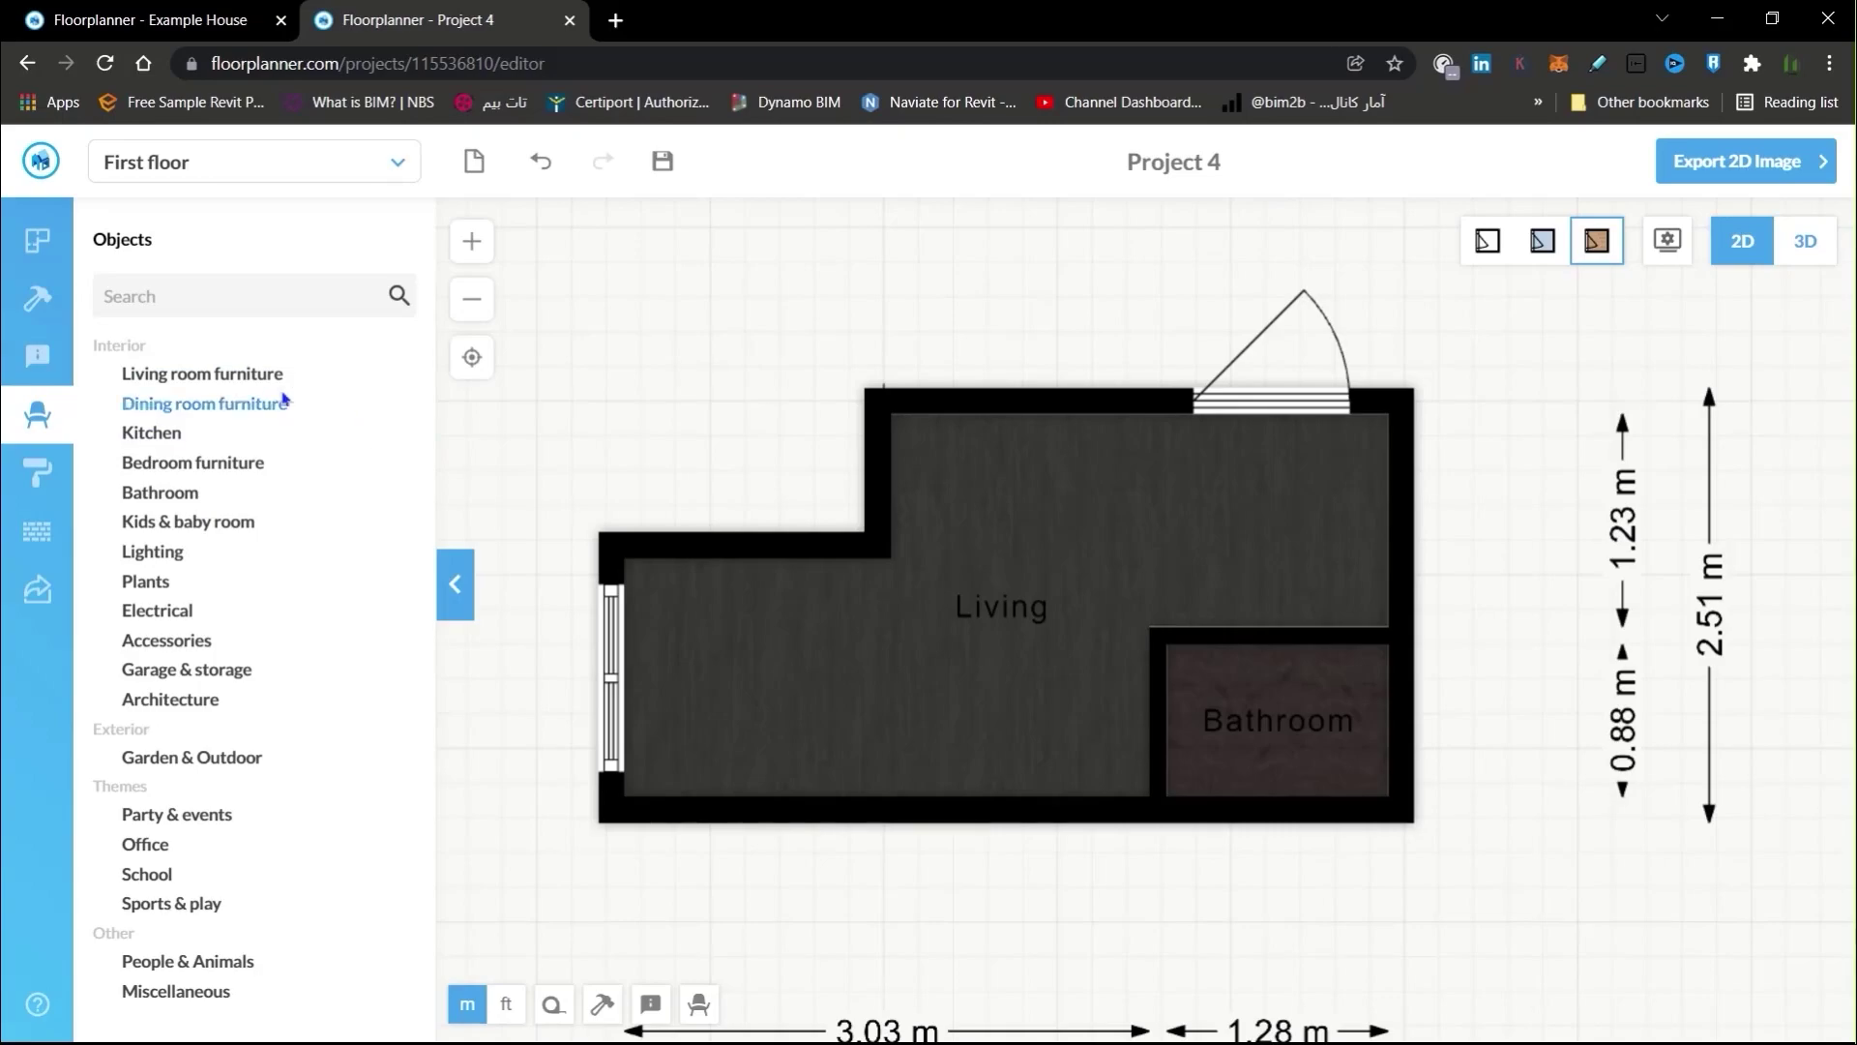
left_click(223, 373)
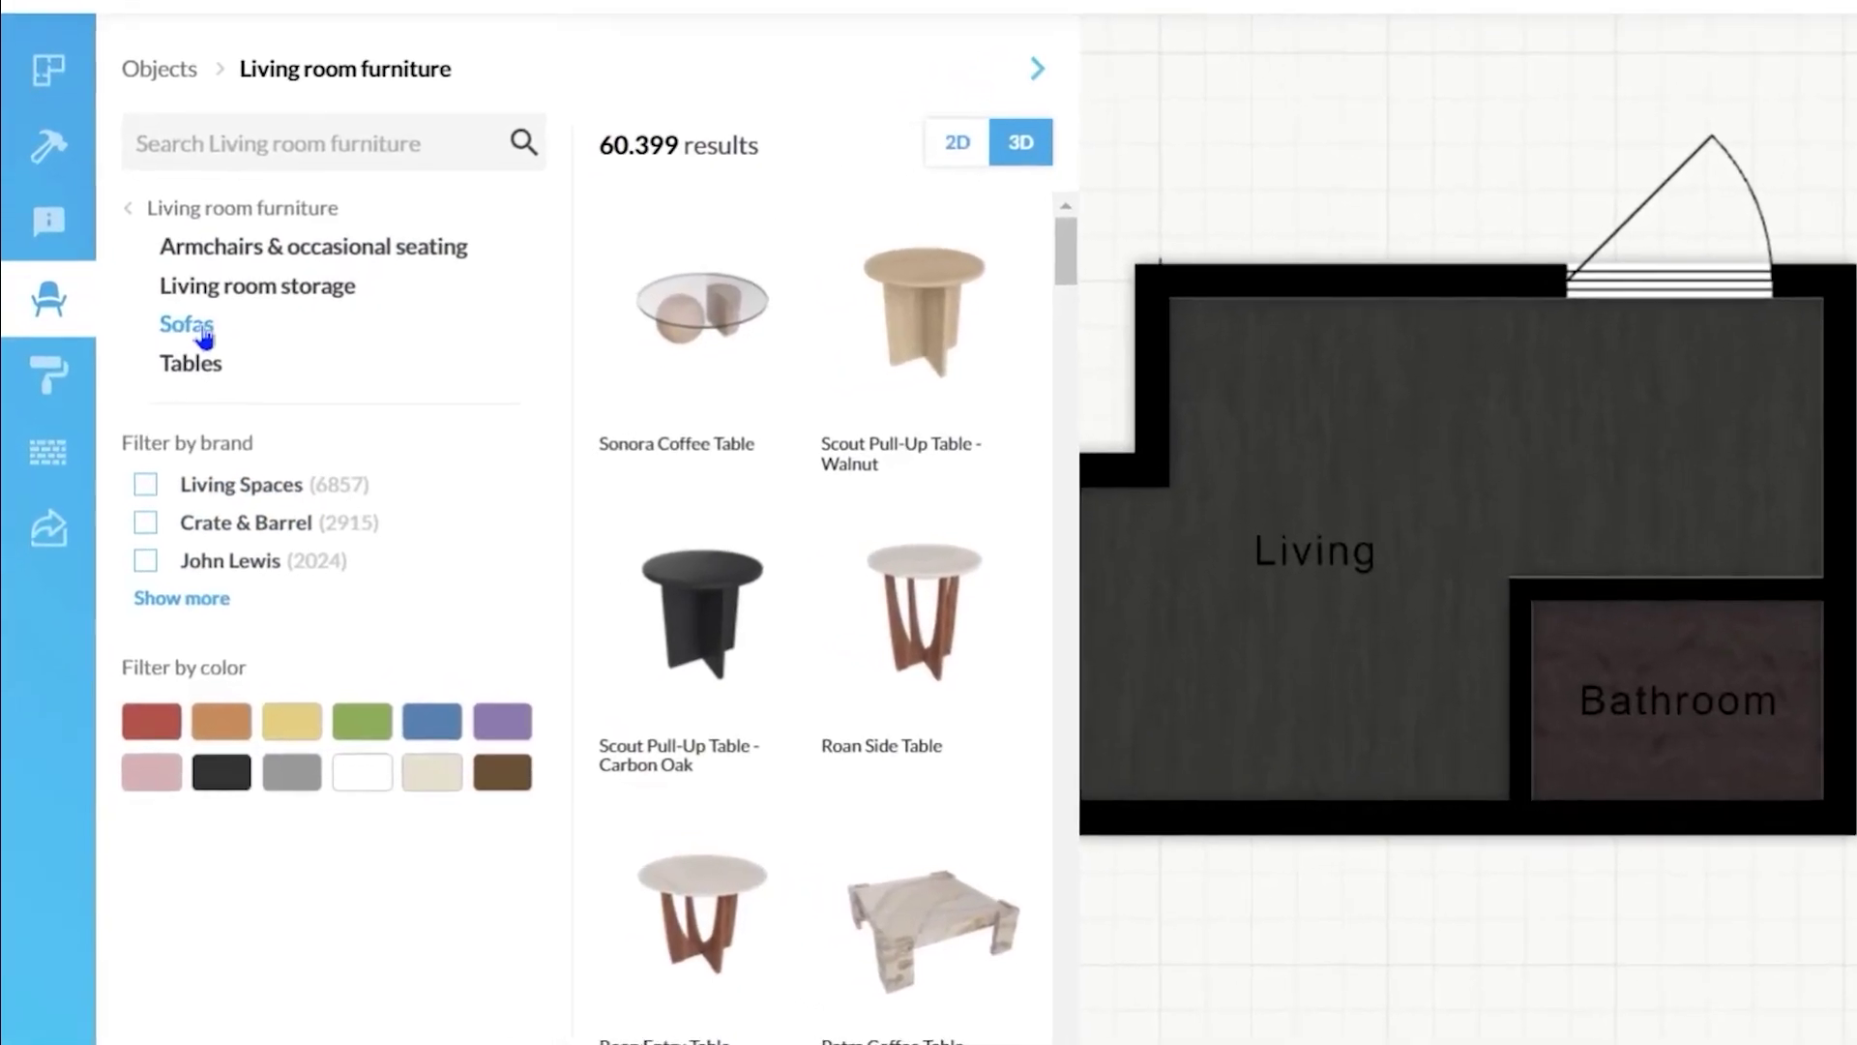
left_click(174, 358)
scroll(759, 547, "down", 10)
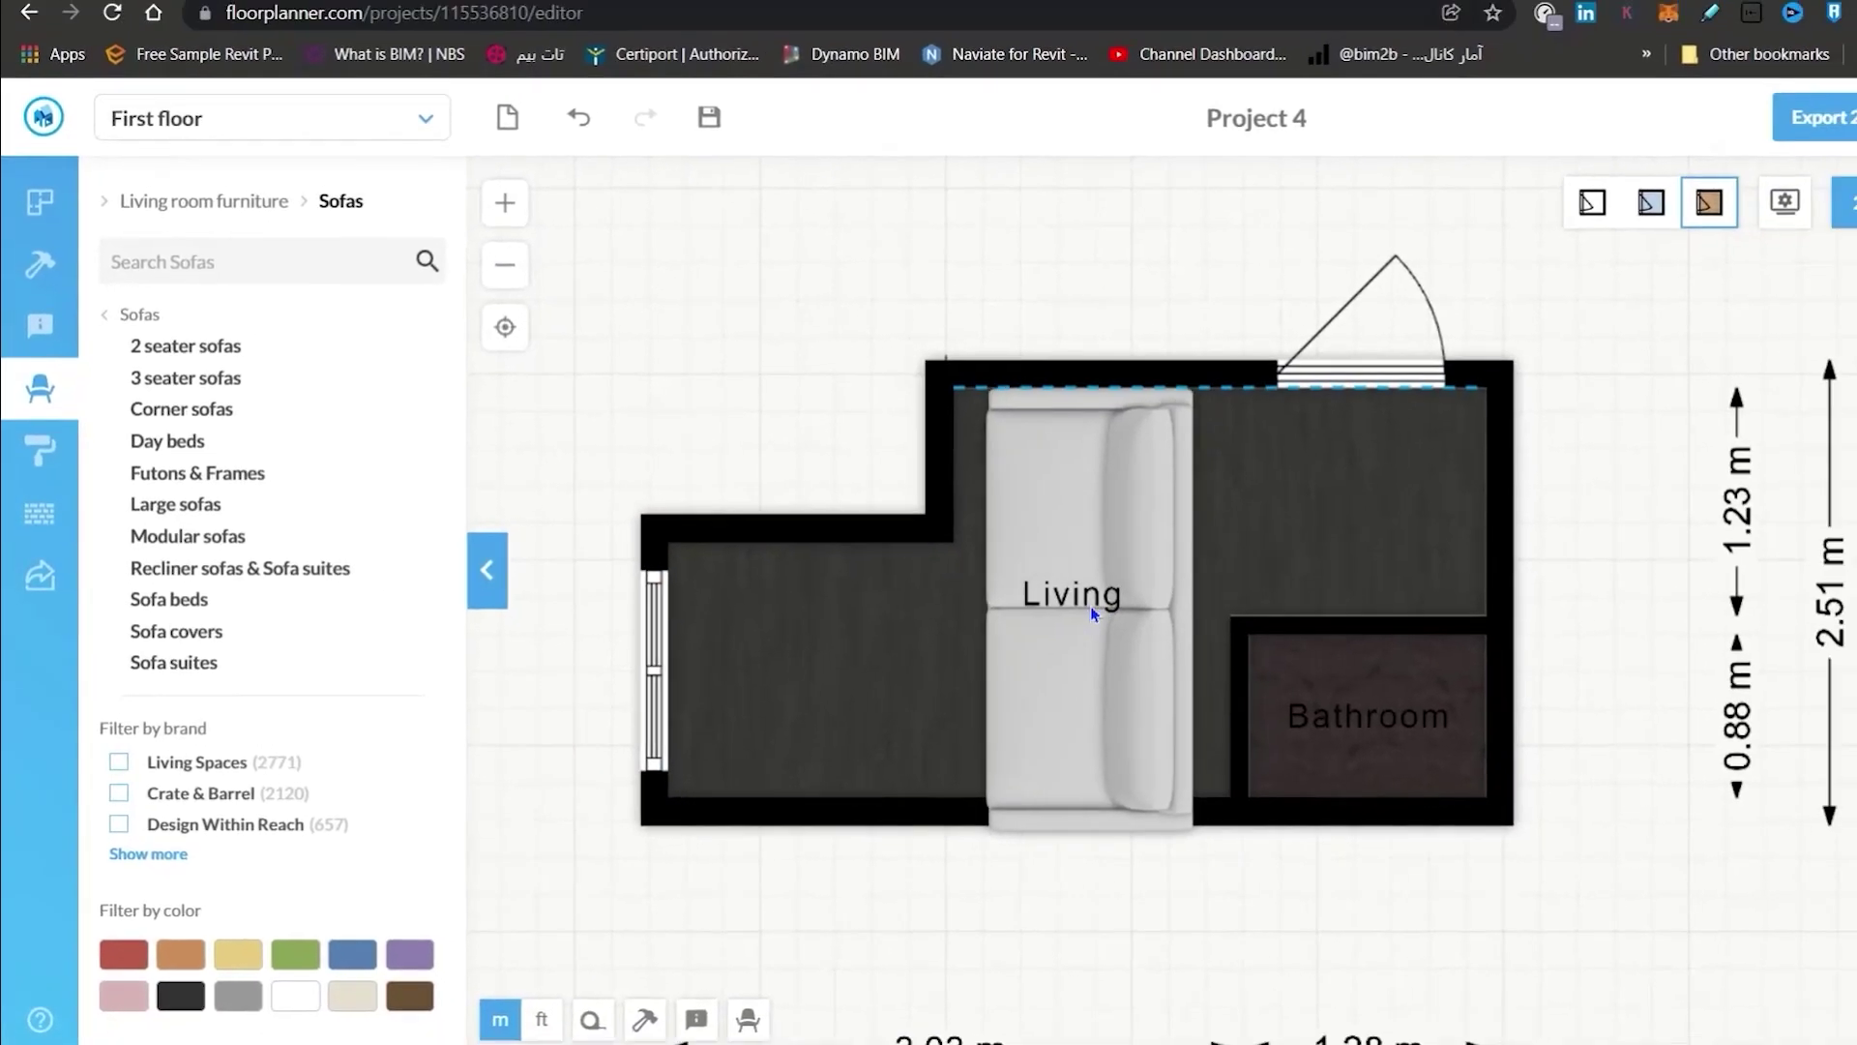
scroll(1367, 566, "up", 3)
scroll(1070, 637, "down", 5)
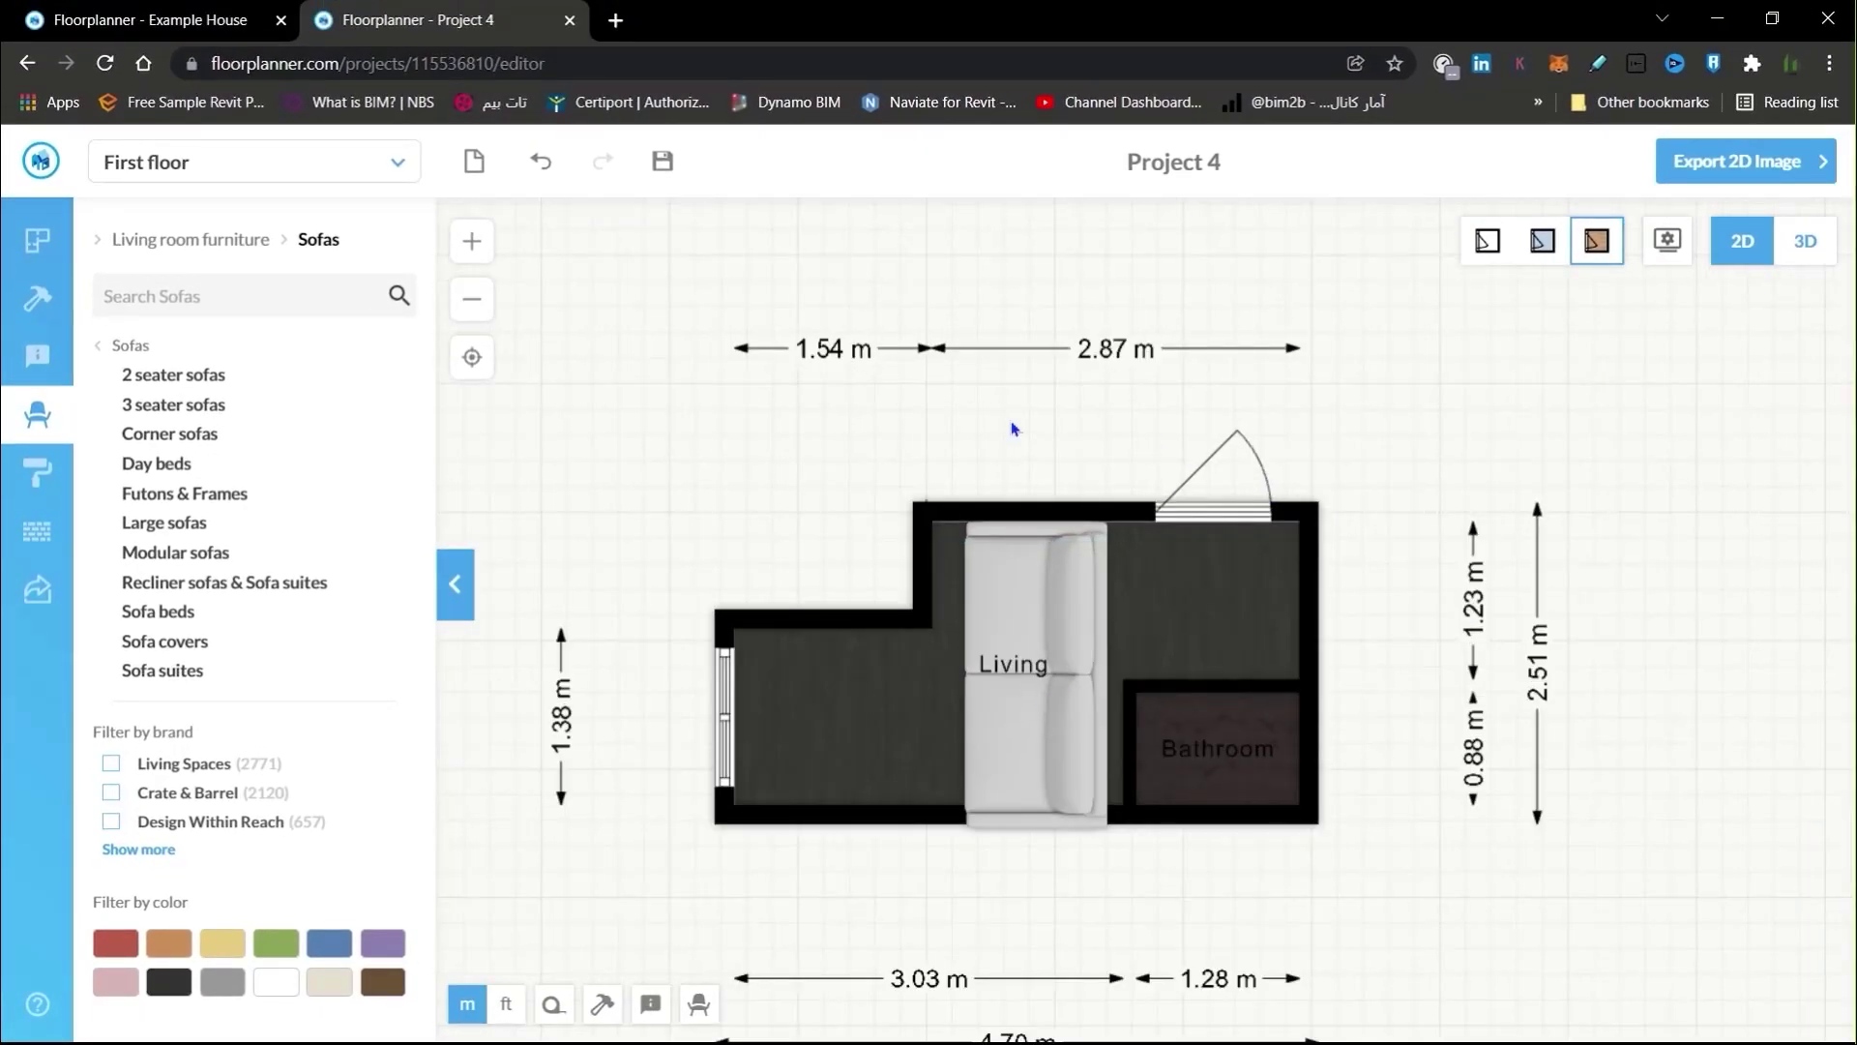
Examine the placed sofa's dimensions, upholstery and its floor-offset and rotation settings
left_click(1069, 585)
scroll(1016, 523, "up", 3)
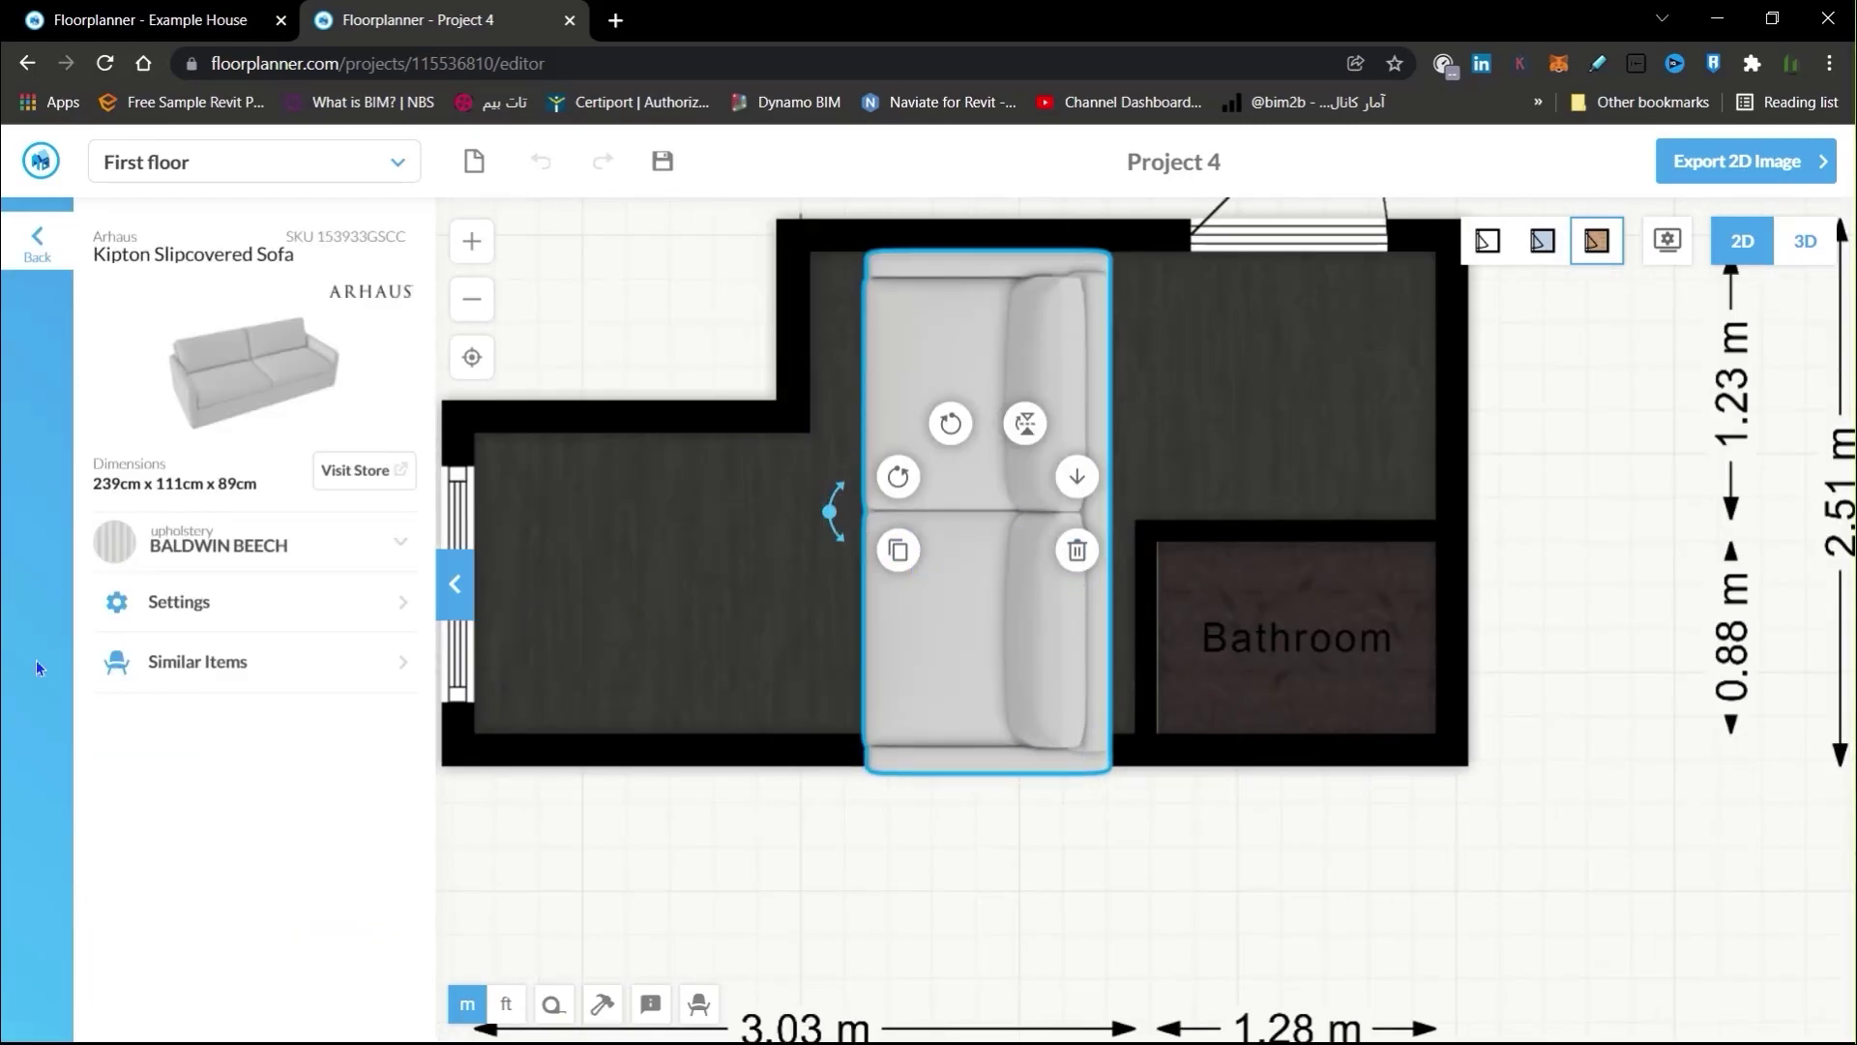
left_click(179, 602)
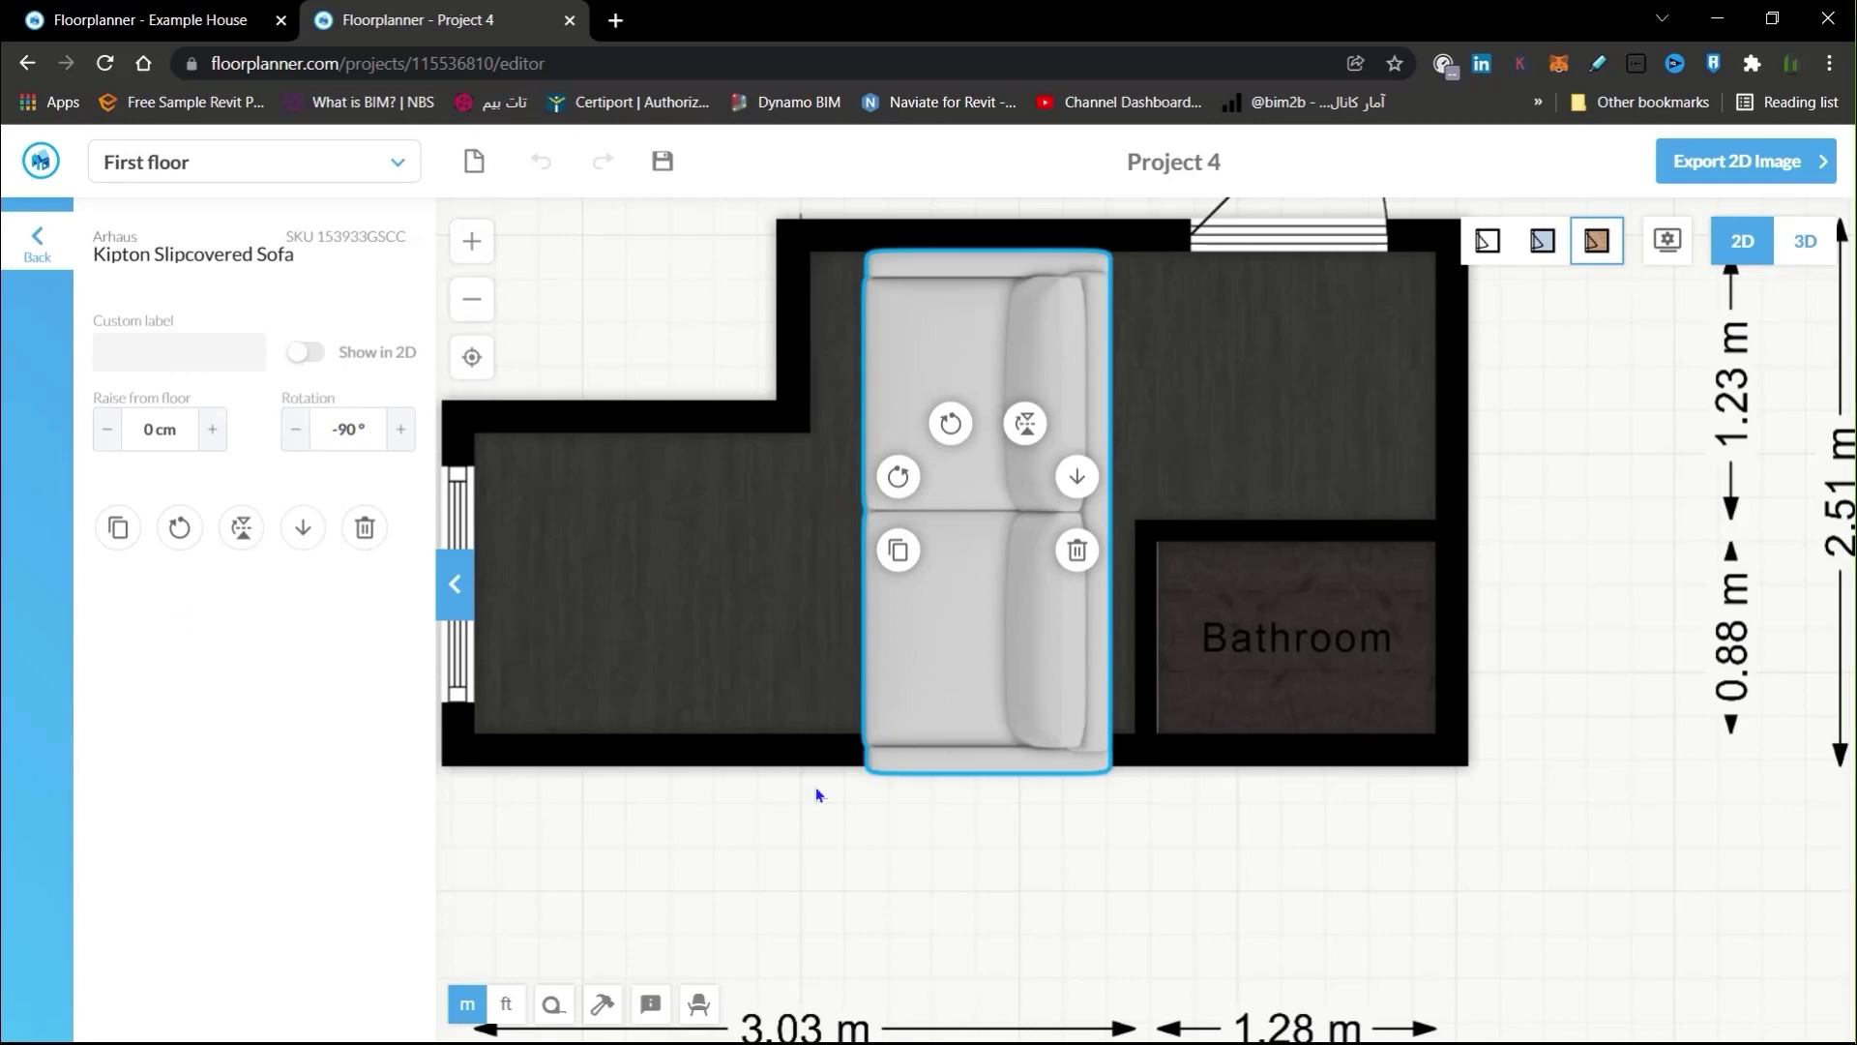
left_click(1043, 902)
scroll(1064, 888, "down", 5)
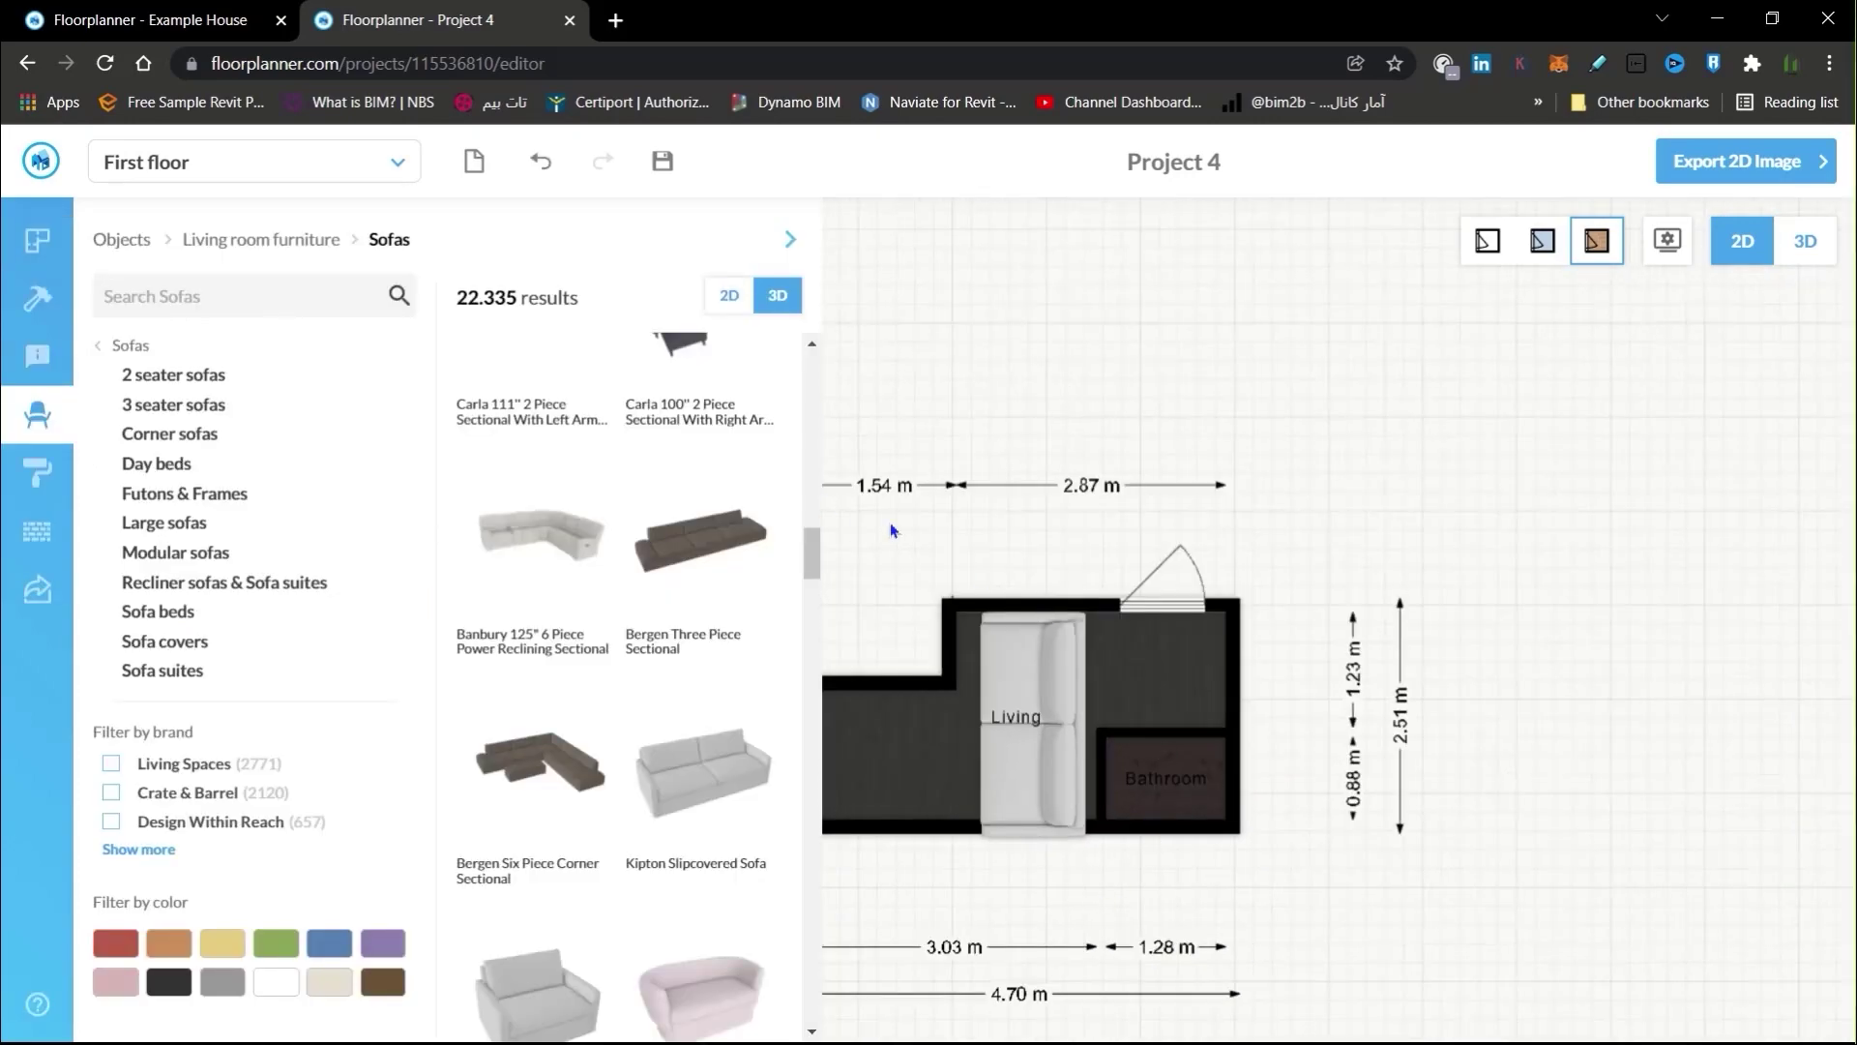
Enlarge the Living room by moving its upper wall outward to about 2.25 m above the Bathroom and its upper-left side wall outward to about 3.31 m width
scroll(1215, 439, "up", 3)
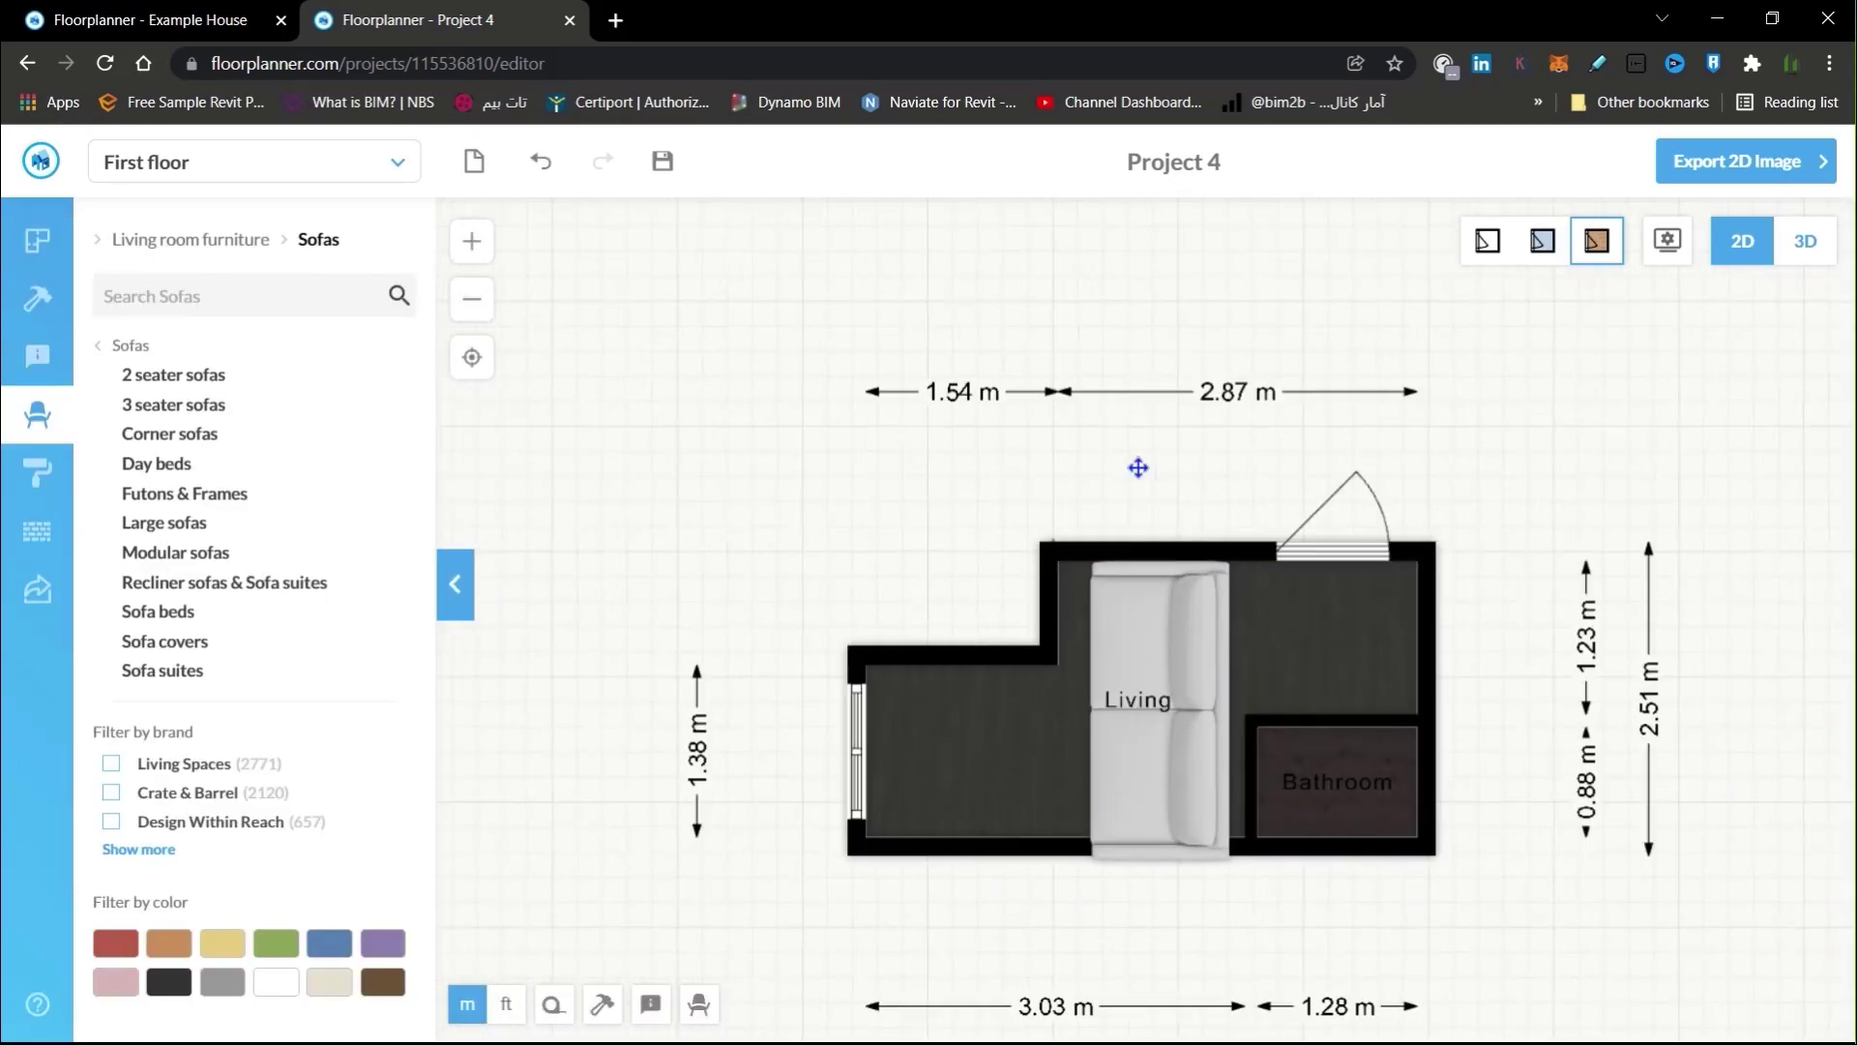
left_click_drag(1447, 936, 1350, 949)
left_click_drag(907, 617, 906, 489)
left_click(791, 727)
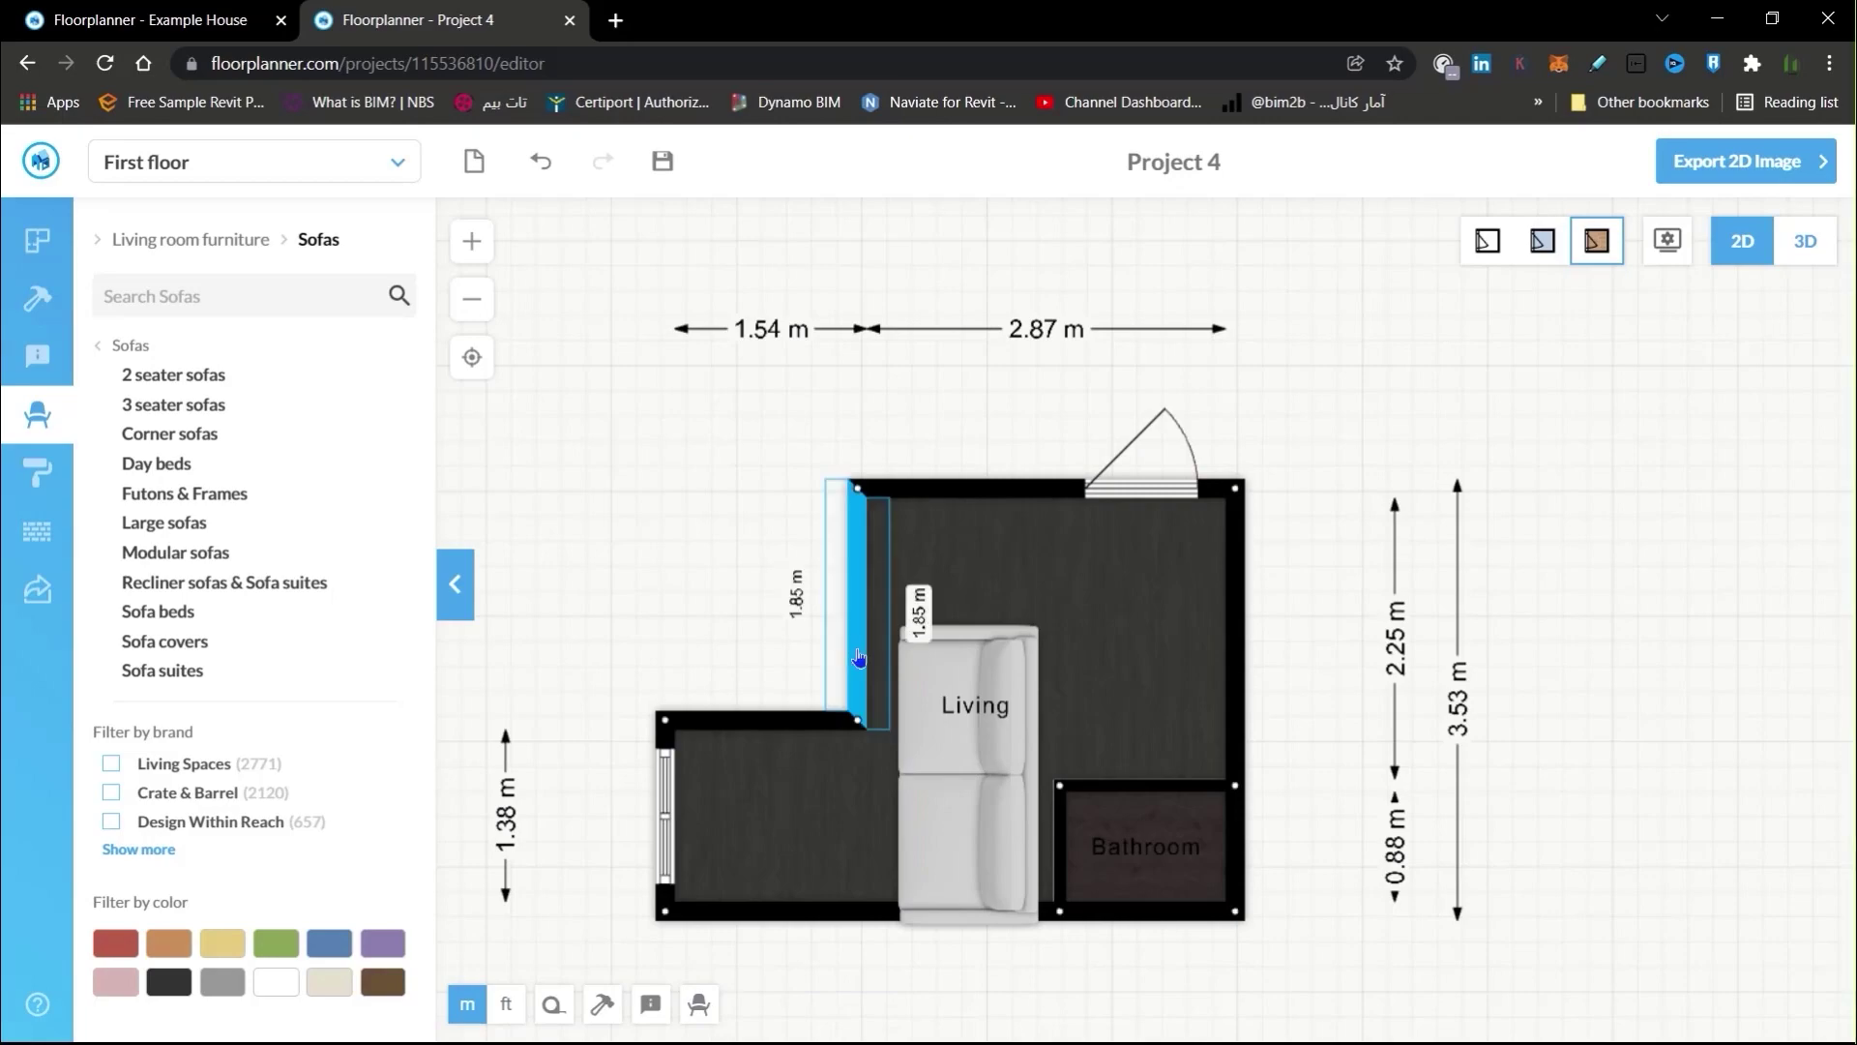
left_click_drag(850, 654, 802, 654)
Move the Living room's upper wall farther outward, to about 2.81 m above the Bathroom wall
left_click(1020, 755)
scroll(932, 730, "up", 2)
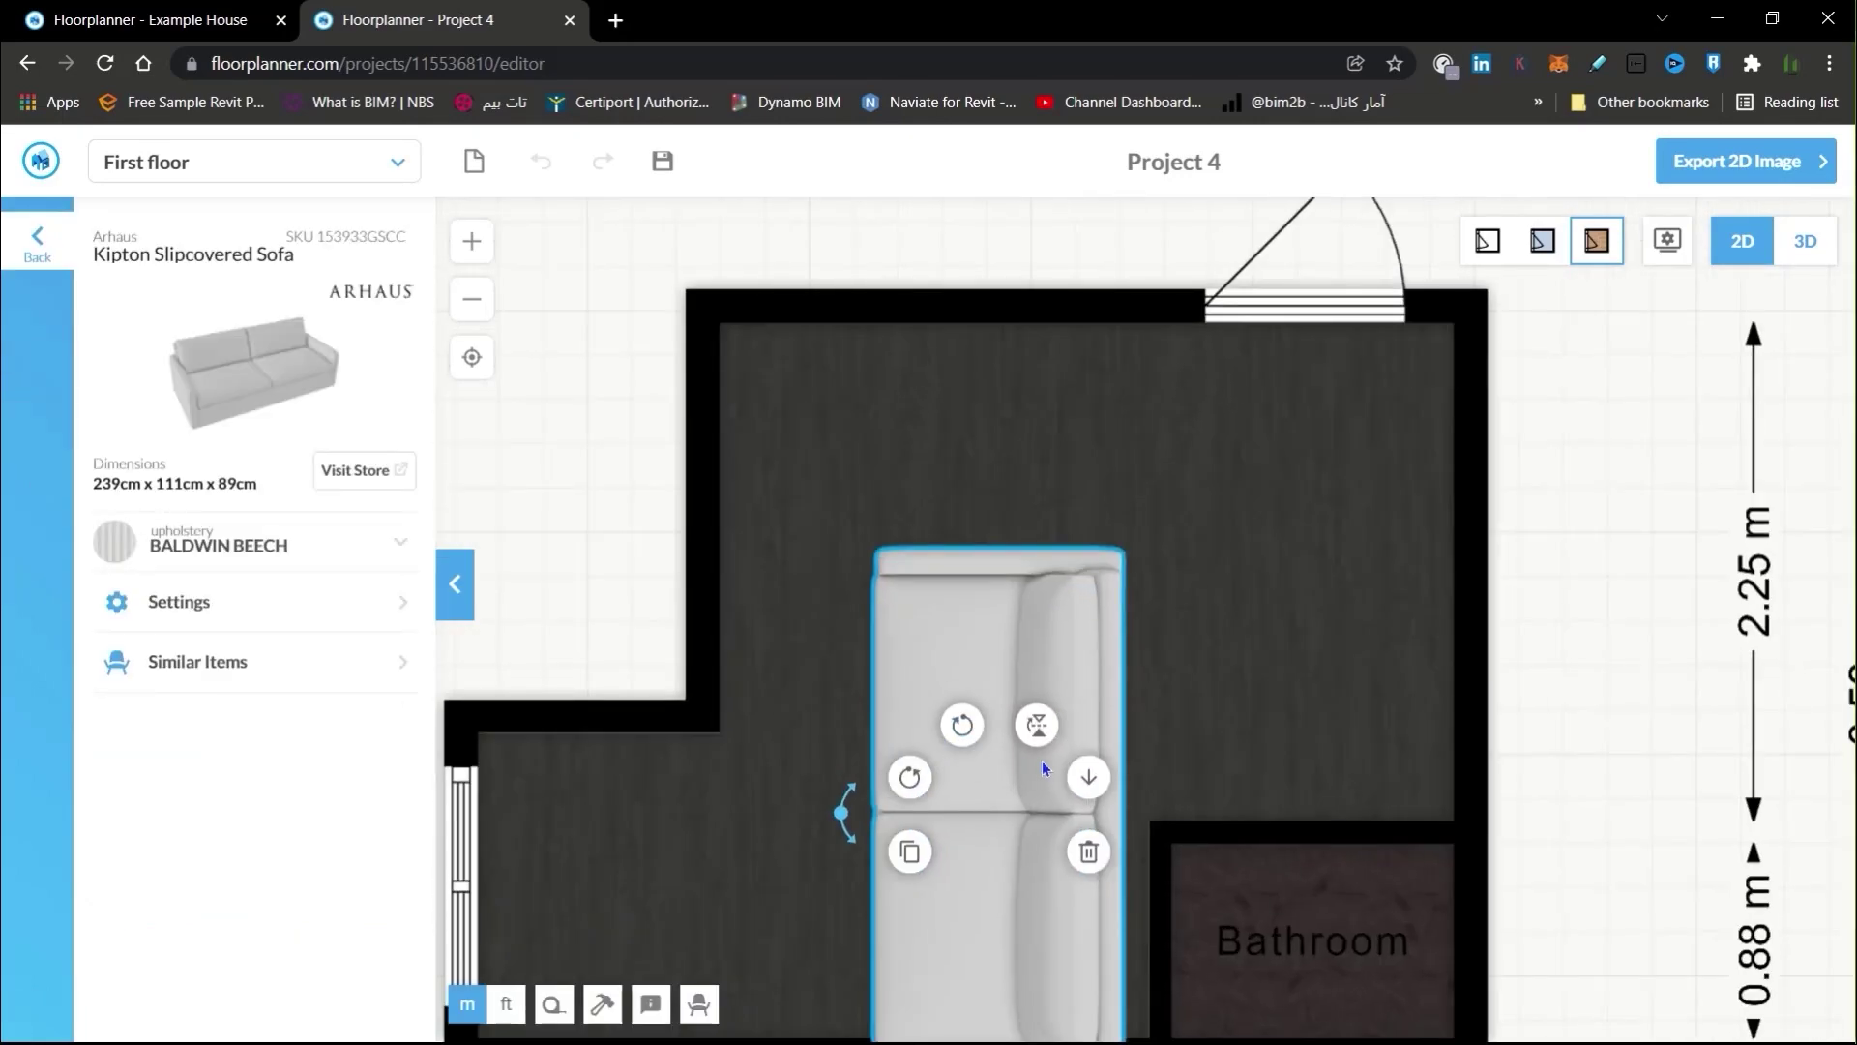
scroll(1042, 761, "down", 1)
left_click(1065, 436)
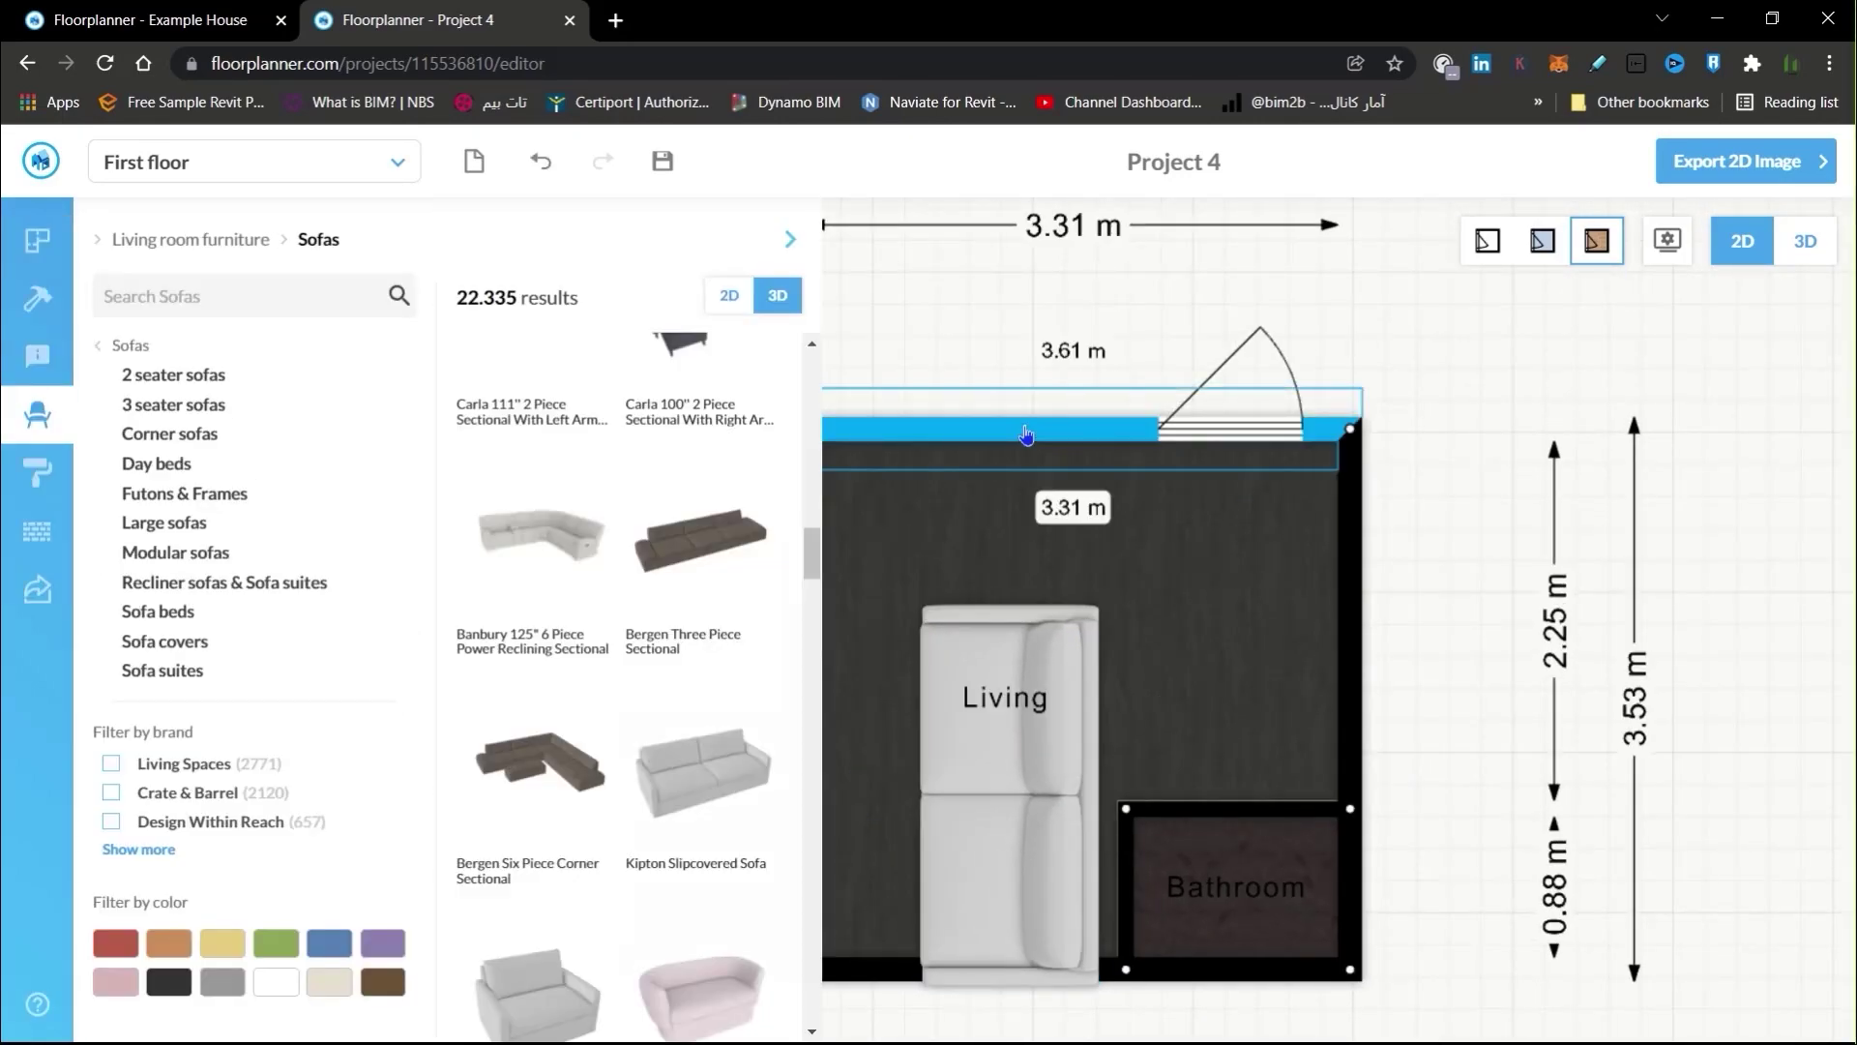
left_click(622, 420)
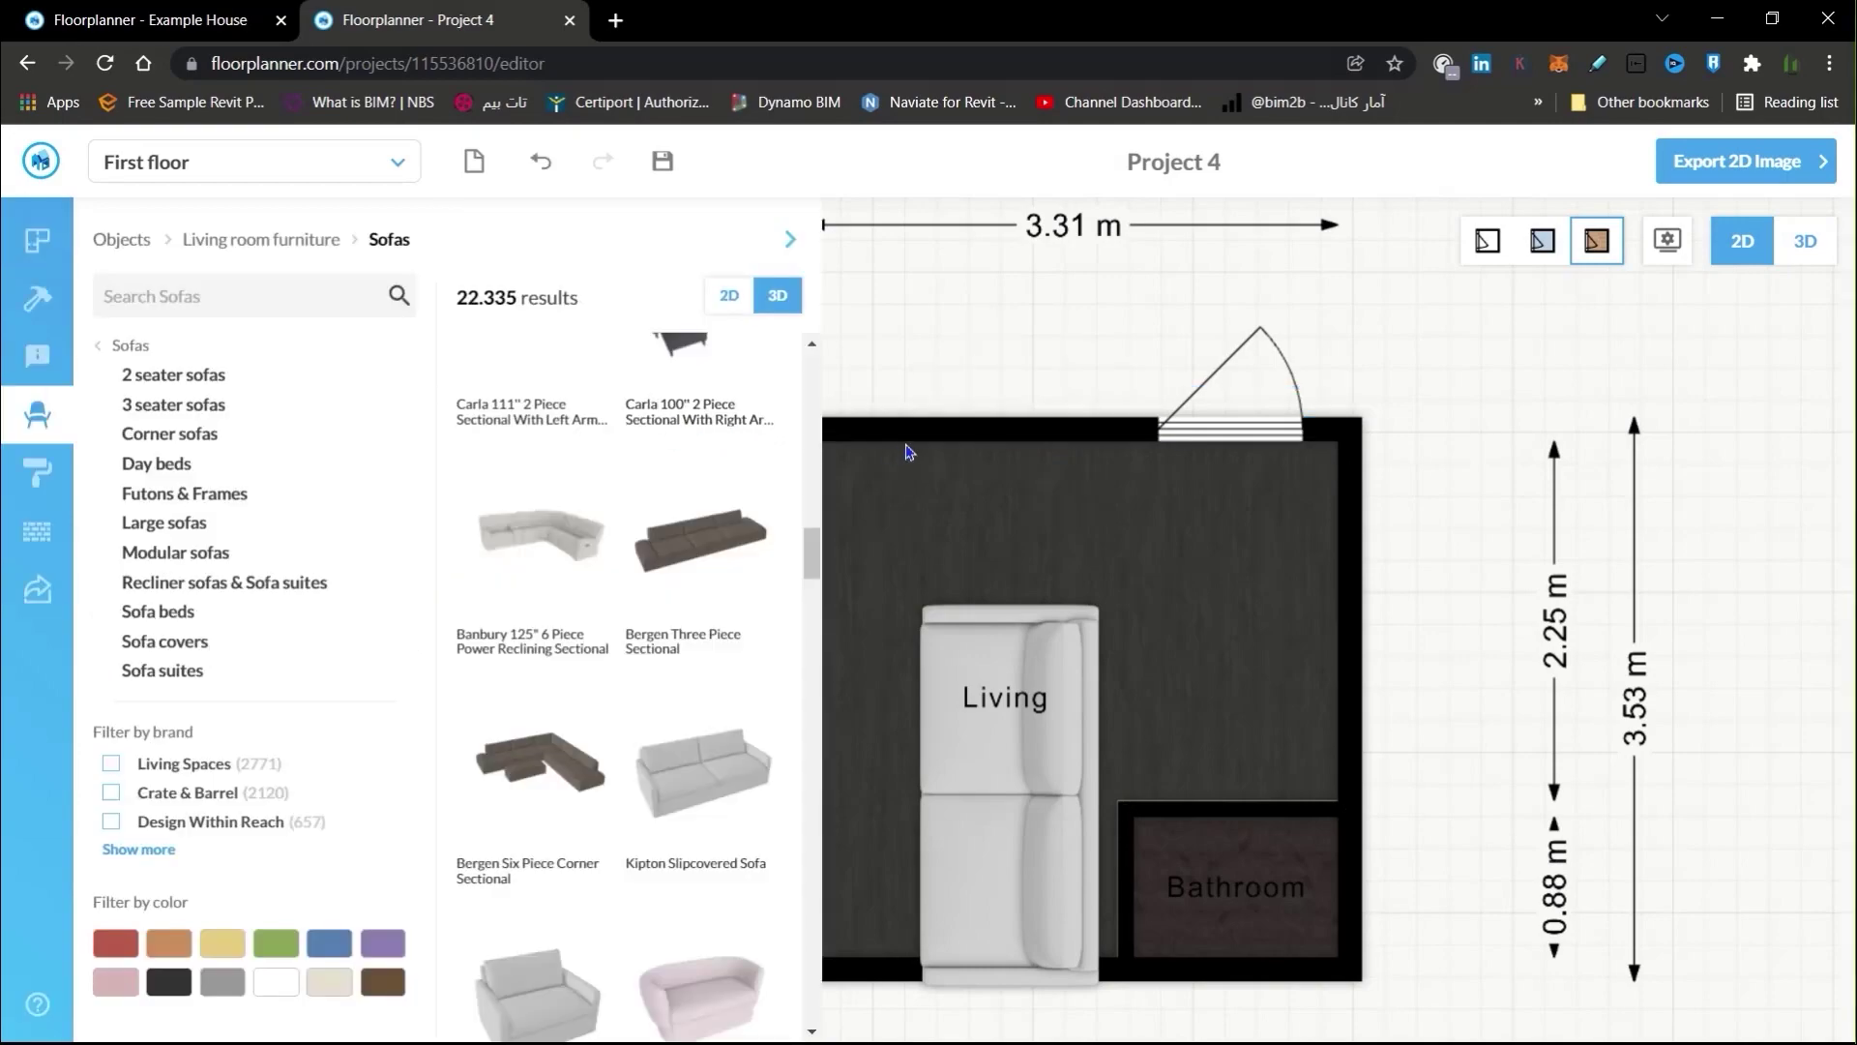
left_click_drag(961, 435, 1011, 344)
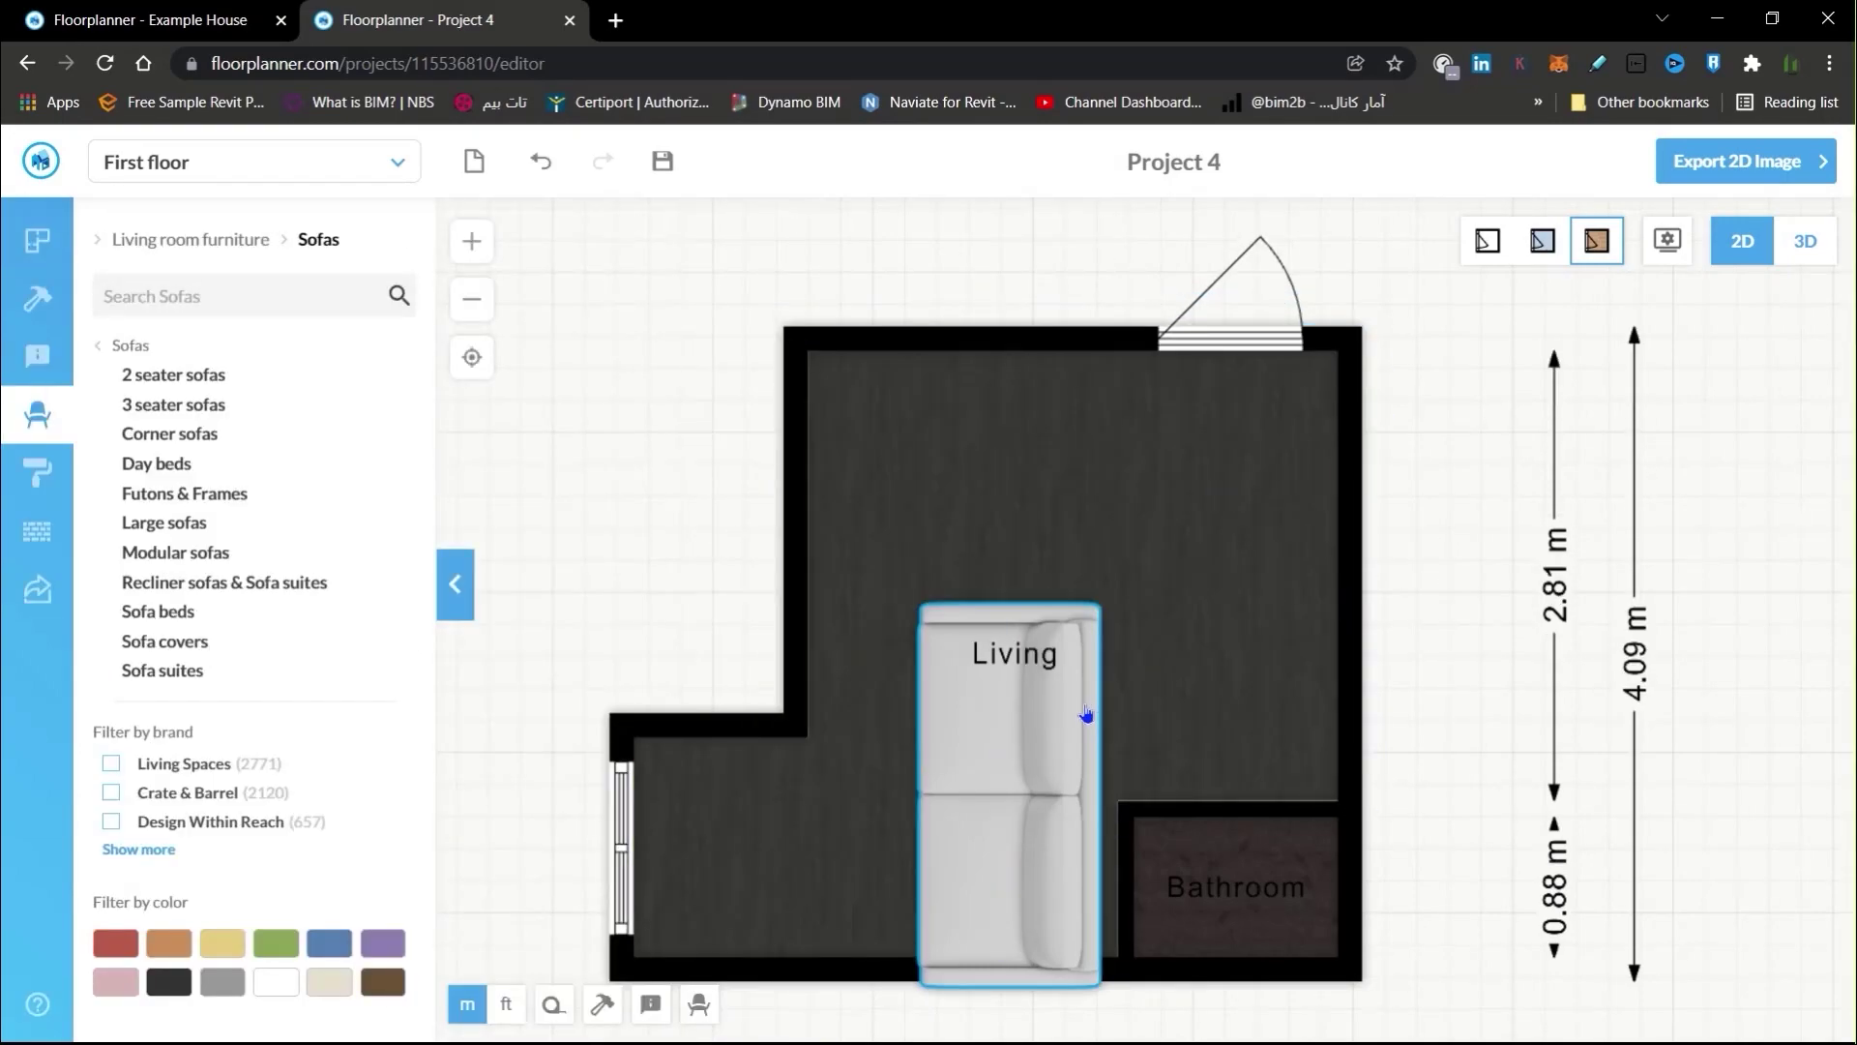
Move the sofa against the Living room's right wall above the Bathroom, and slide the door toward the upper wall's left corner
left_click_drag(1086, 713, 1315, 477)
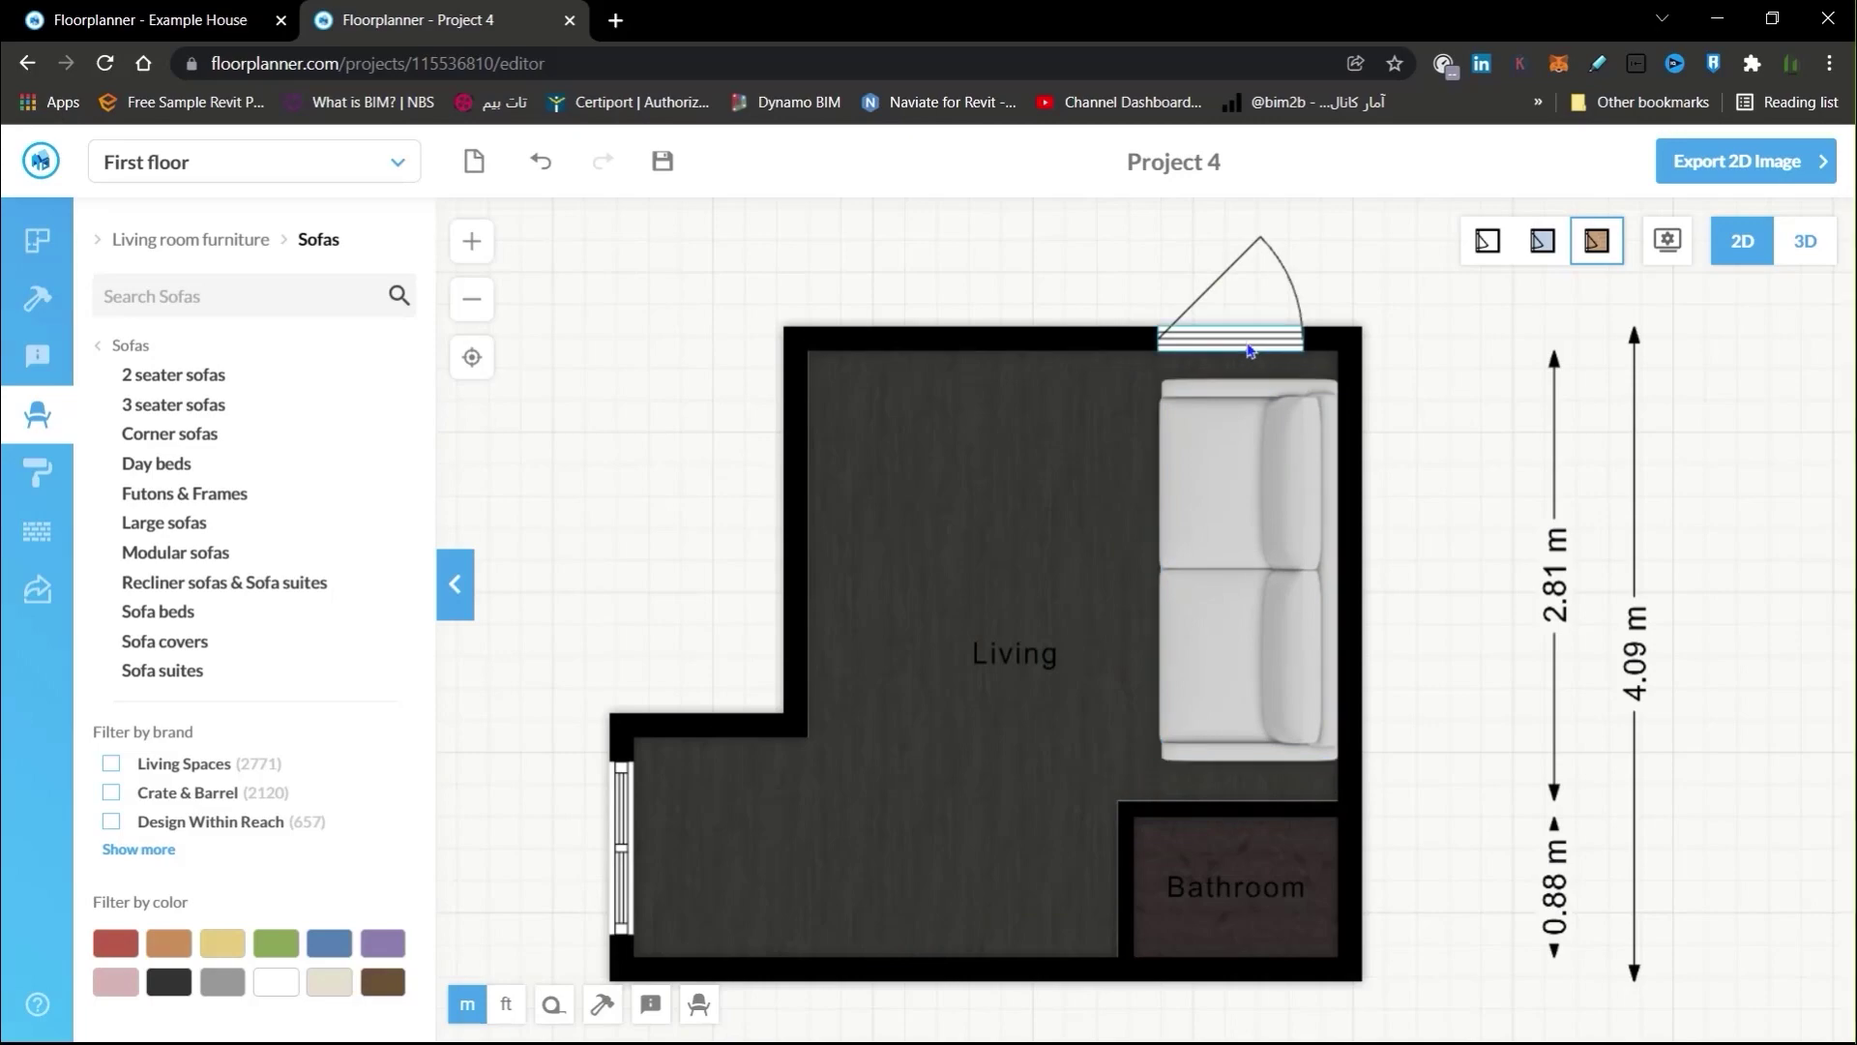
left_click_drag(1241, 343, 934, 344)
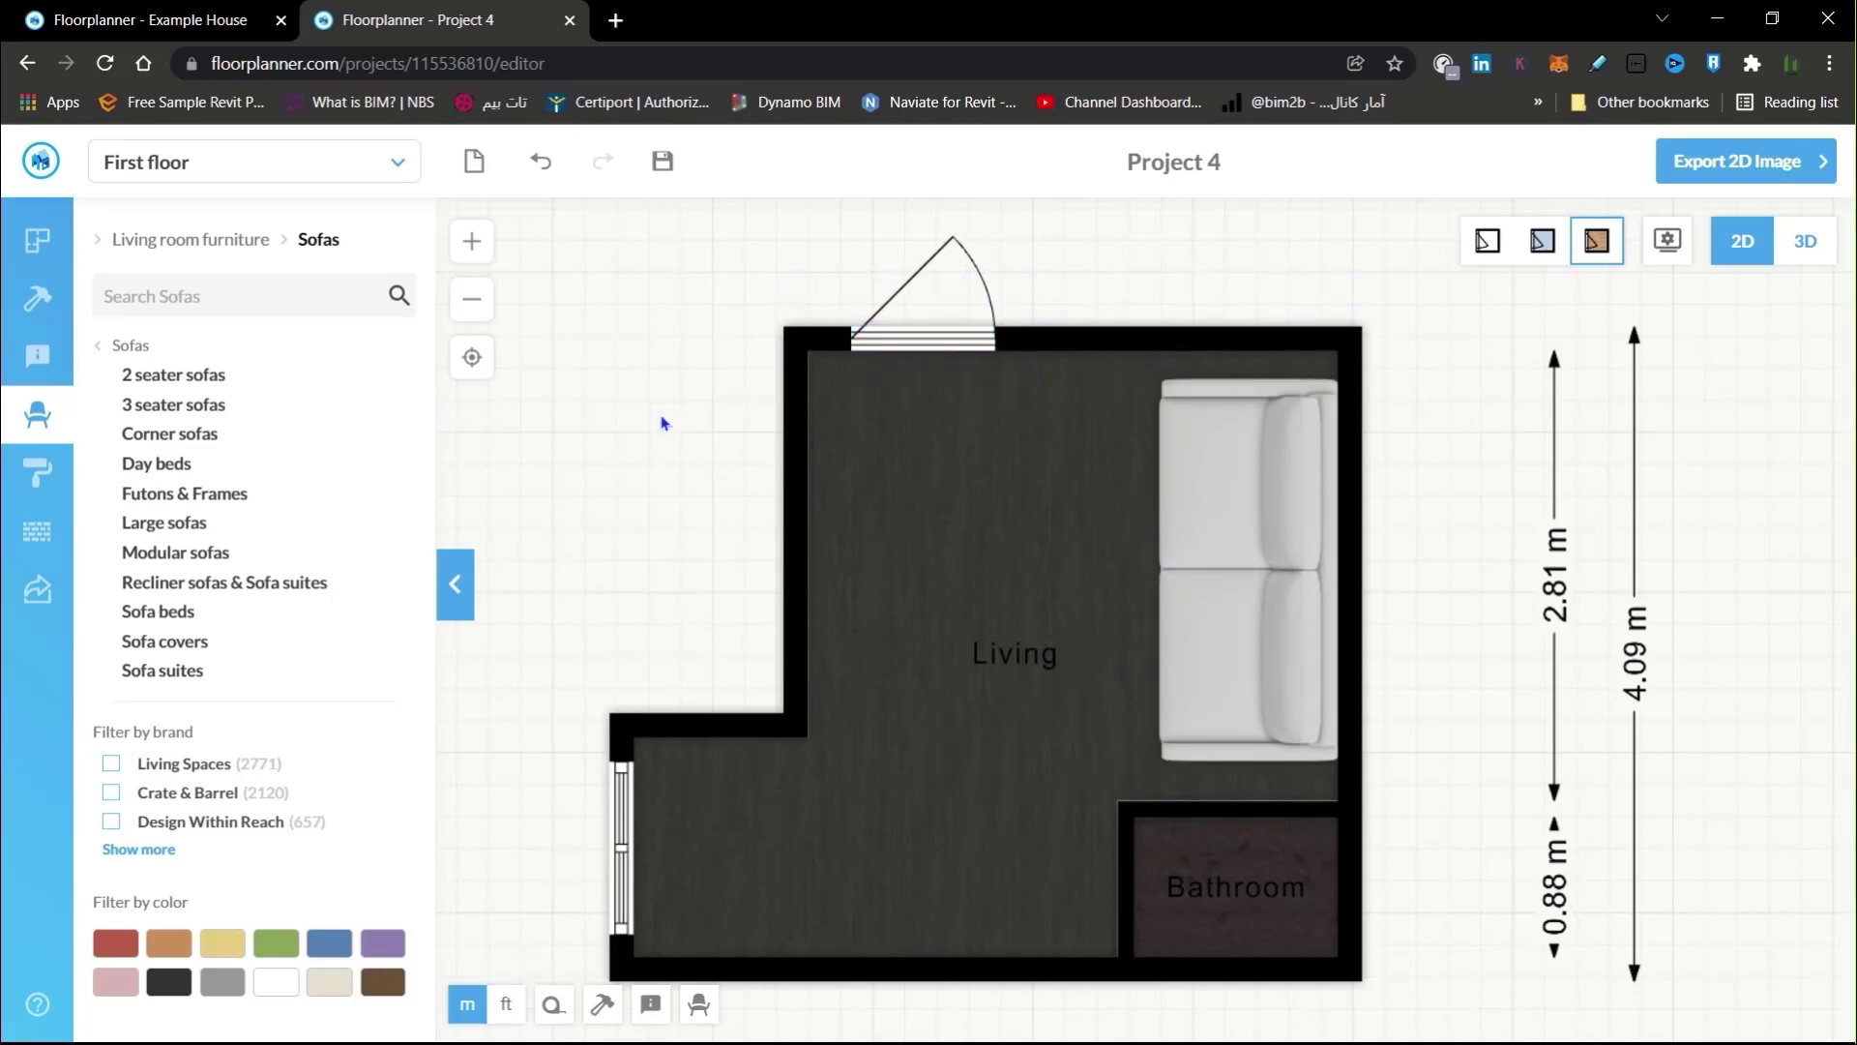
Flip the door in the upper wall so it opens into the Living room with its hinge on the right side
scroll(634, 367, "down", 2)
left_click_drag(634, 366, 717, 576)
scroll(871, 515, "up", 2)
left_click(1004, 527)
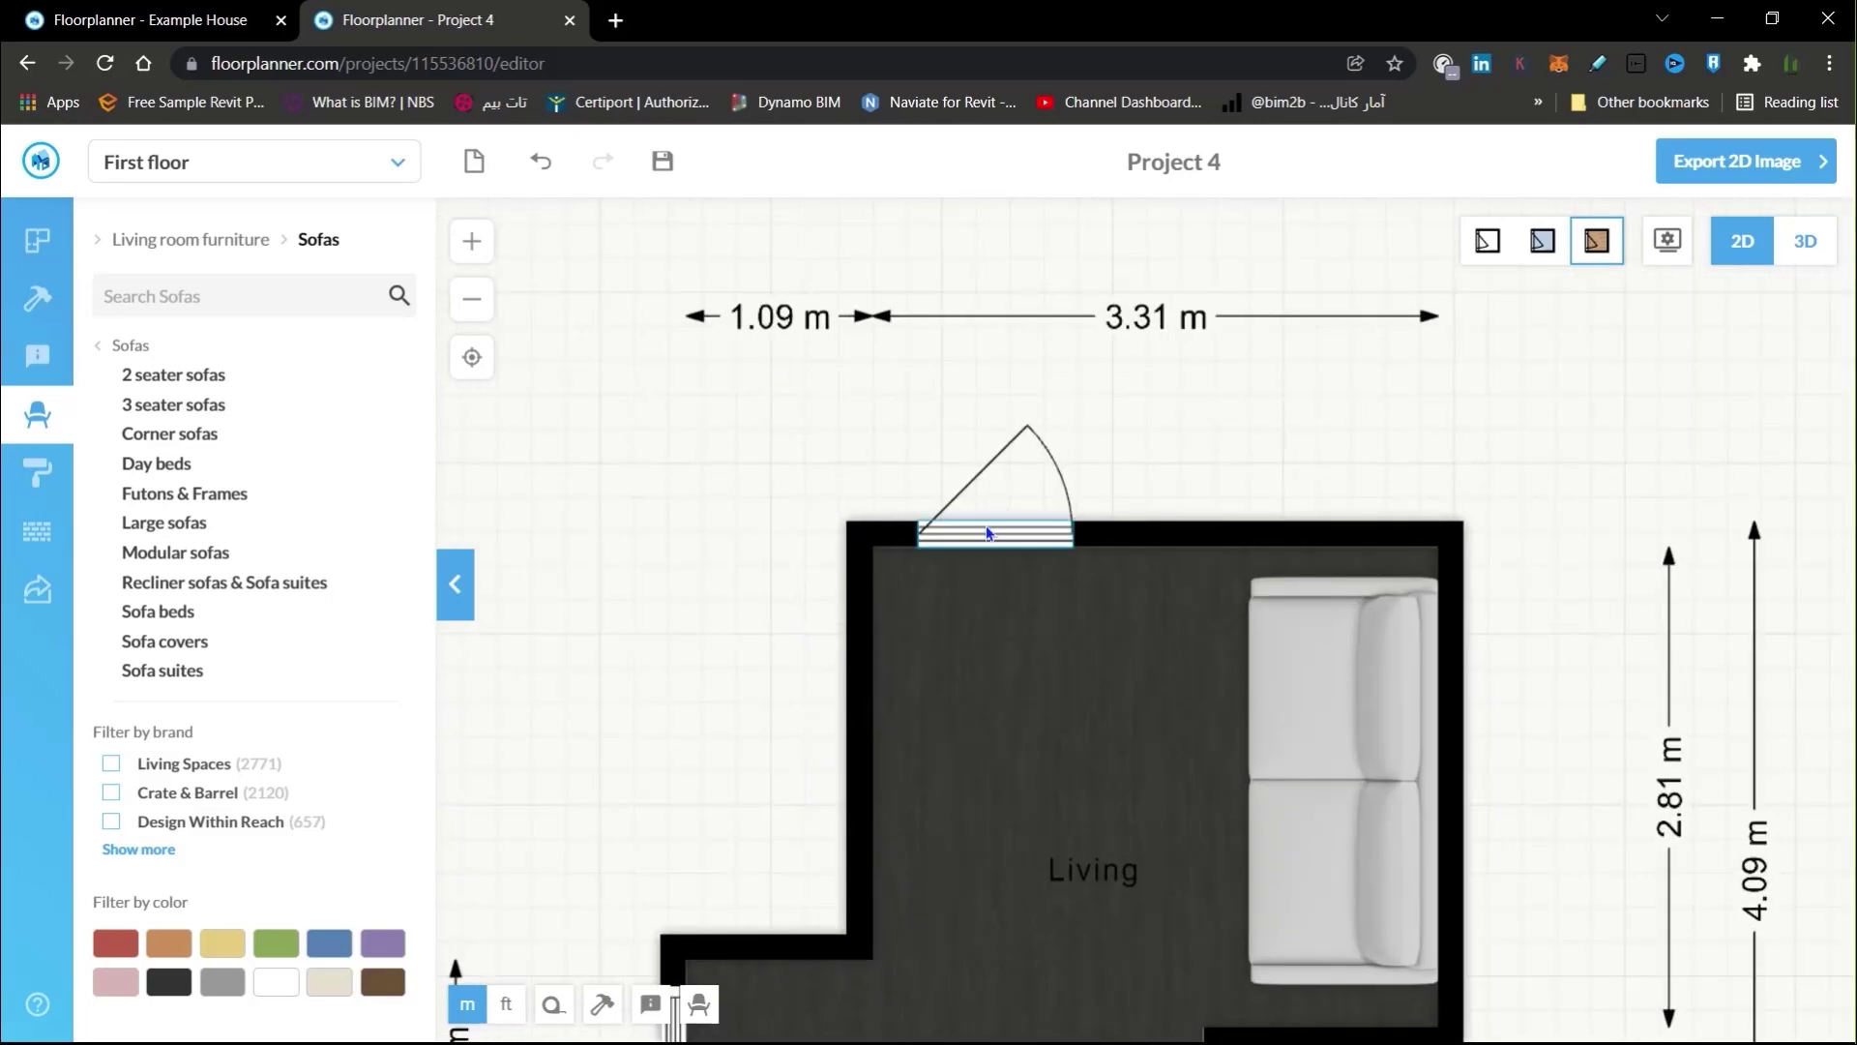
scroll(1303, 400, "down", 2)
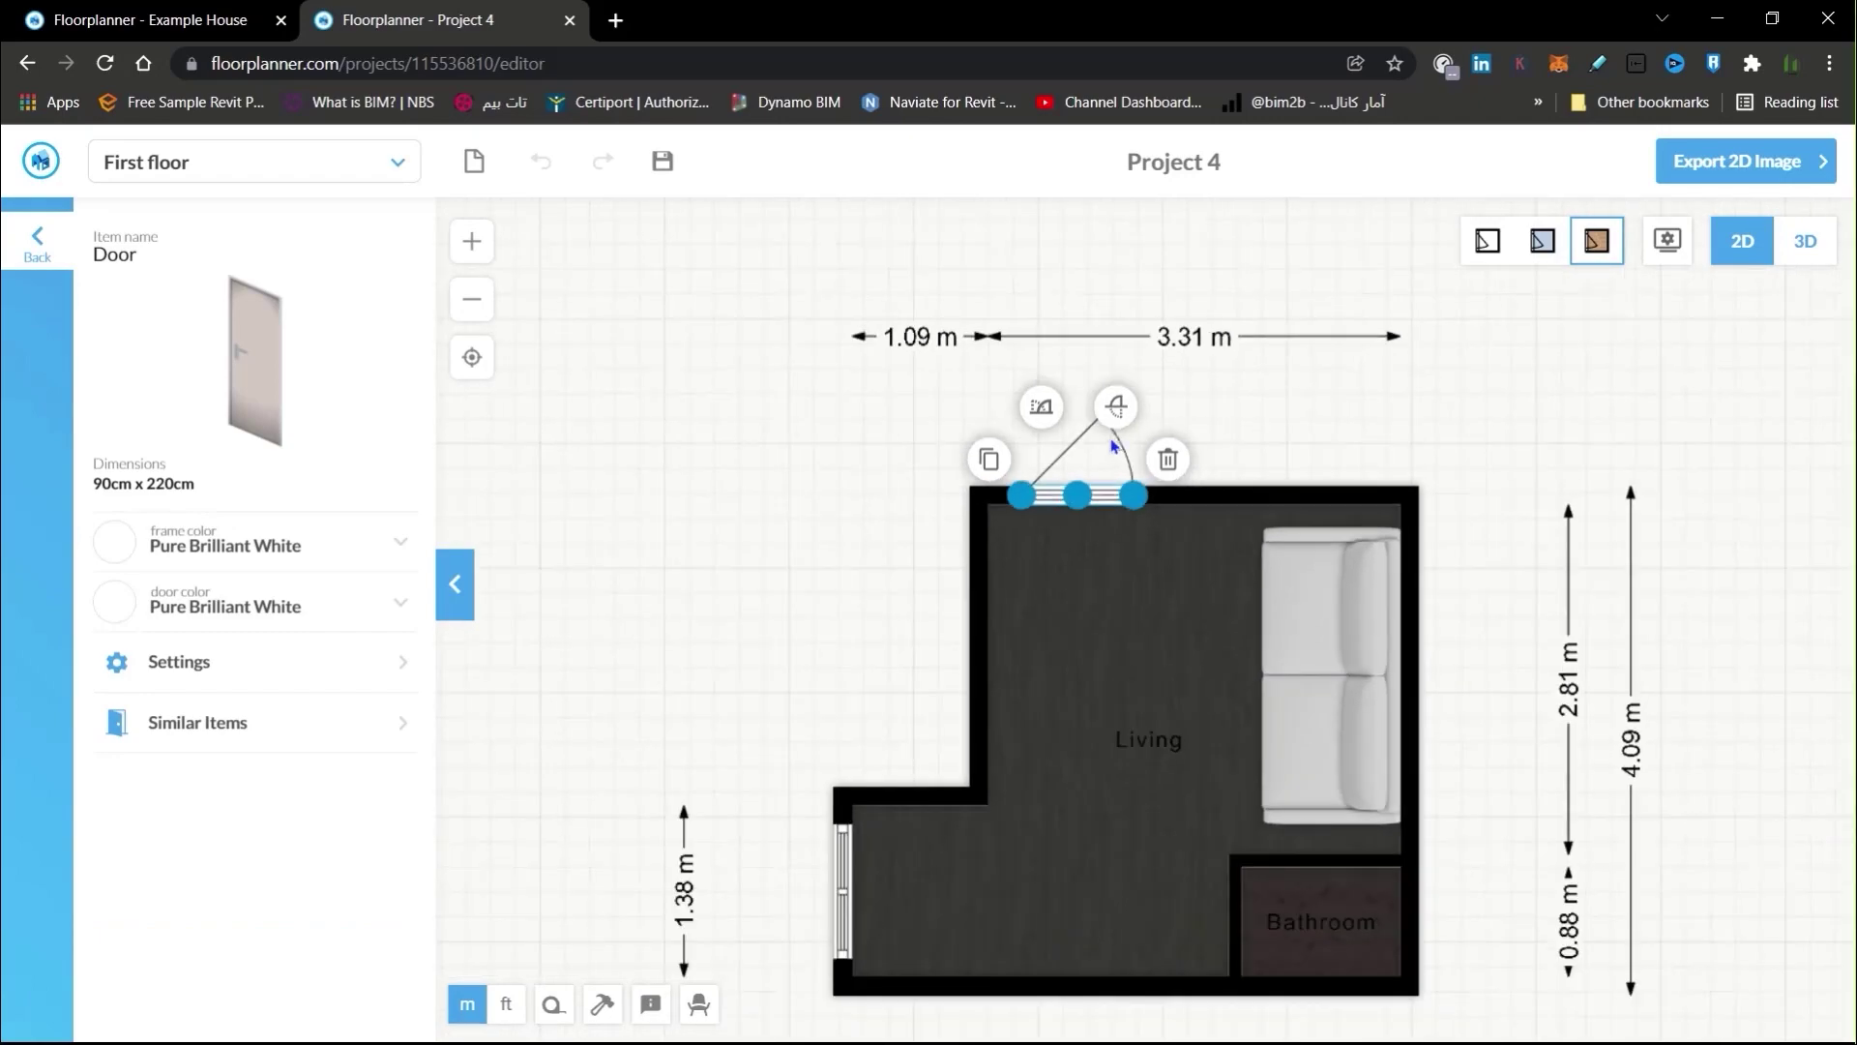
scroll(1122, 470, "up", 2)
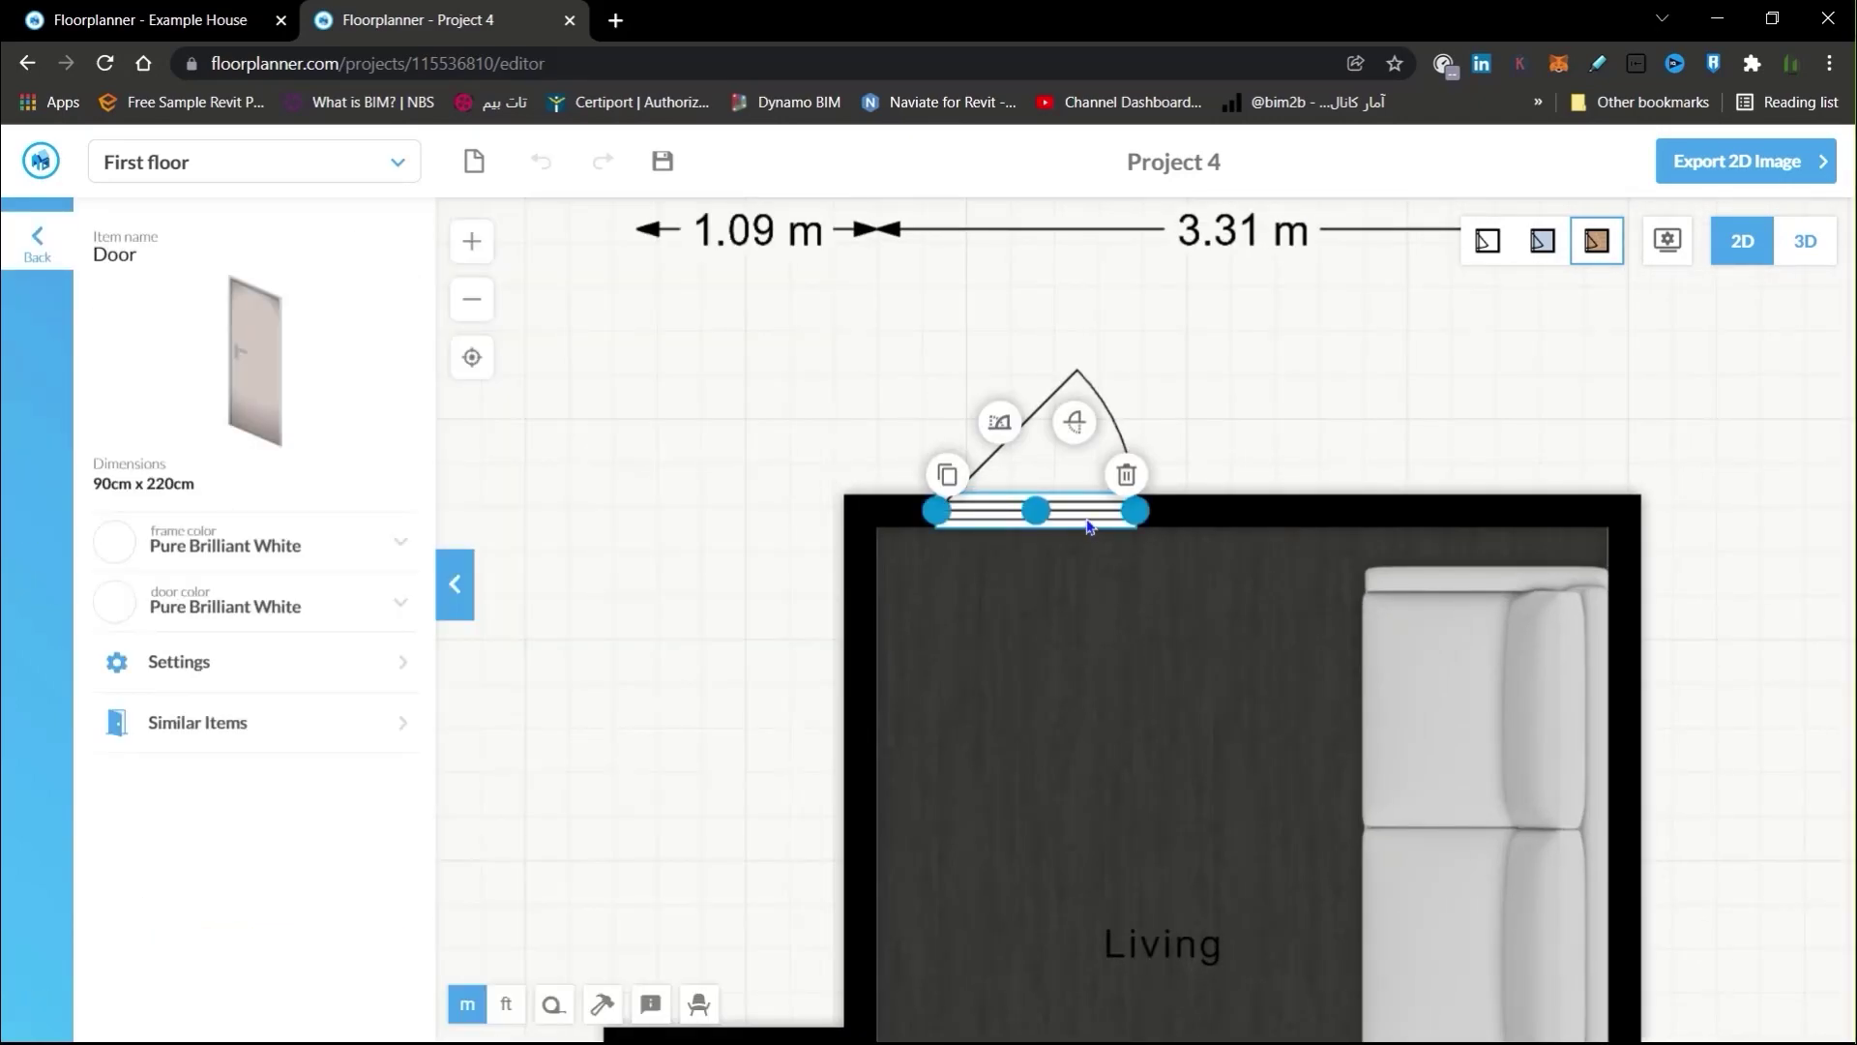
scroll(1233, 366, "down", 1)
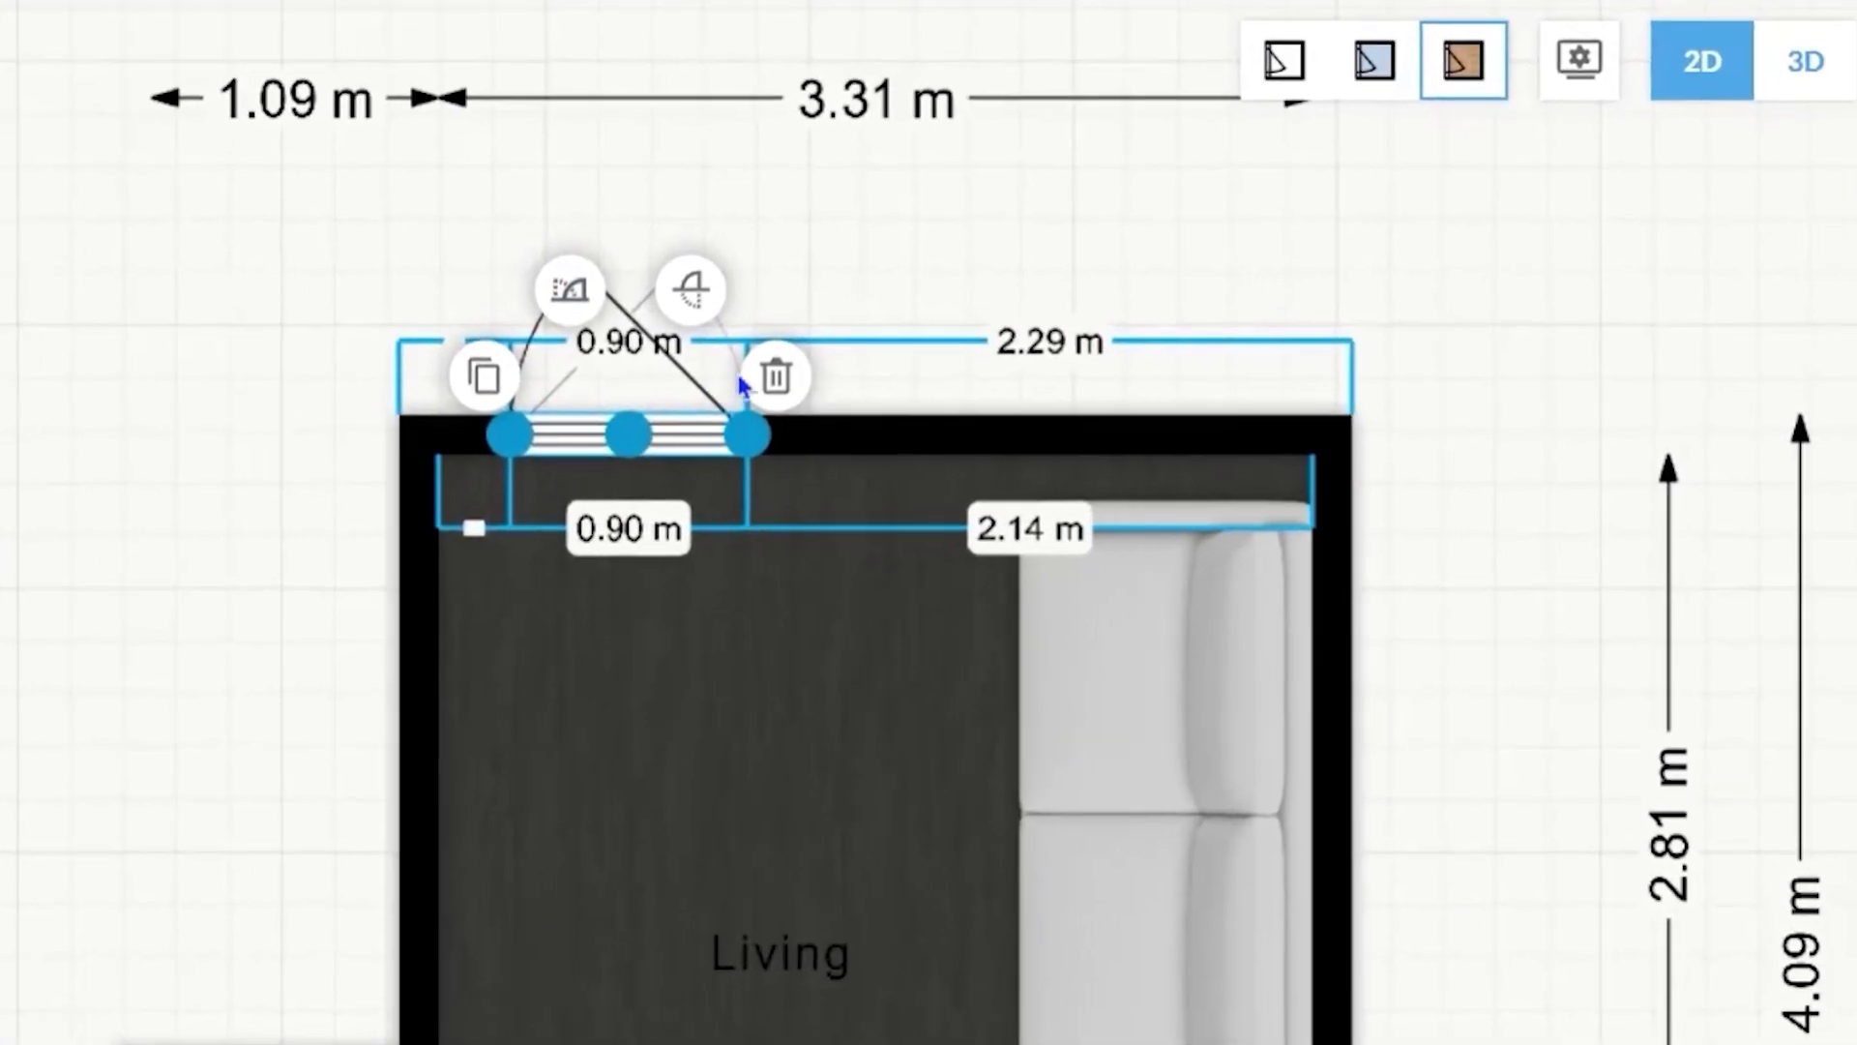
left_click(1131, 392)
left_click(592, 303)
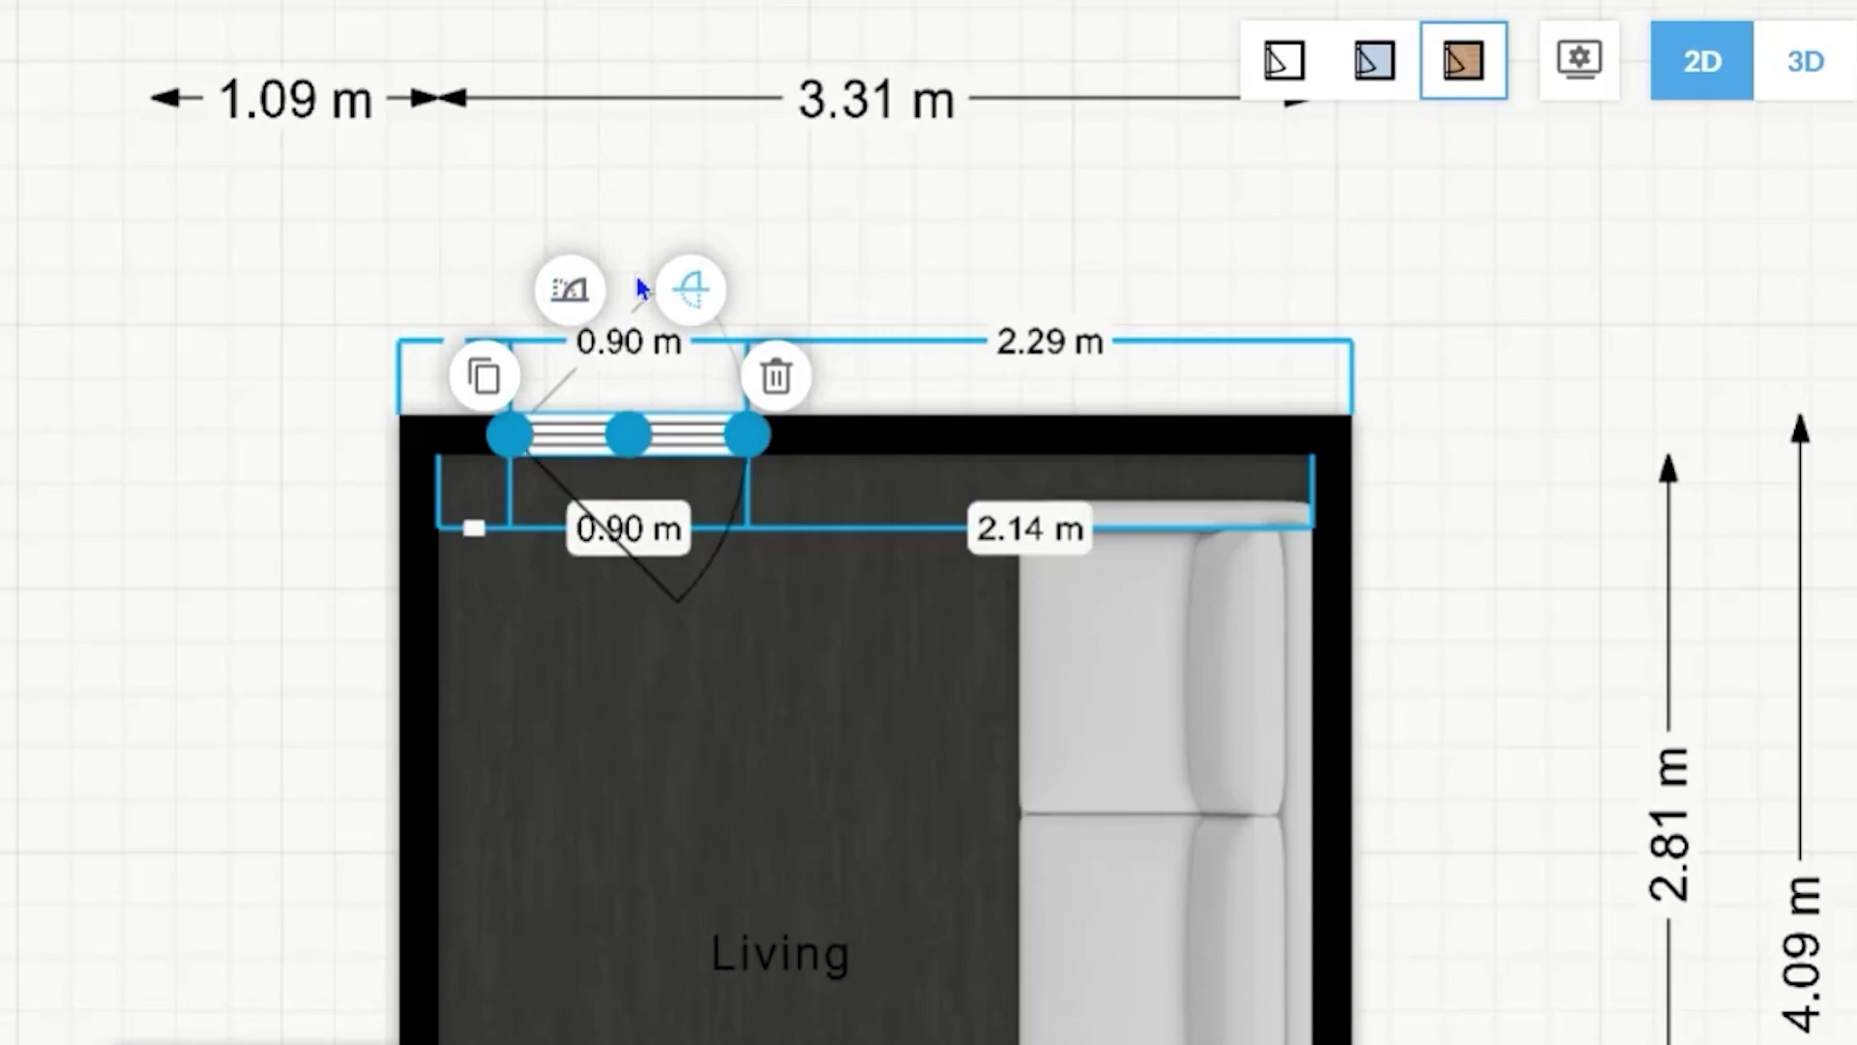
left_click(597, 294)
left_click(924, 246)
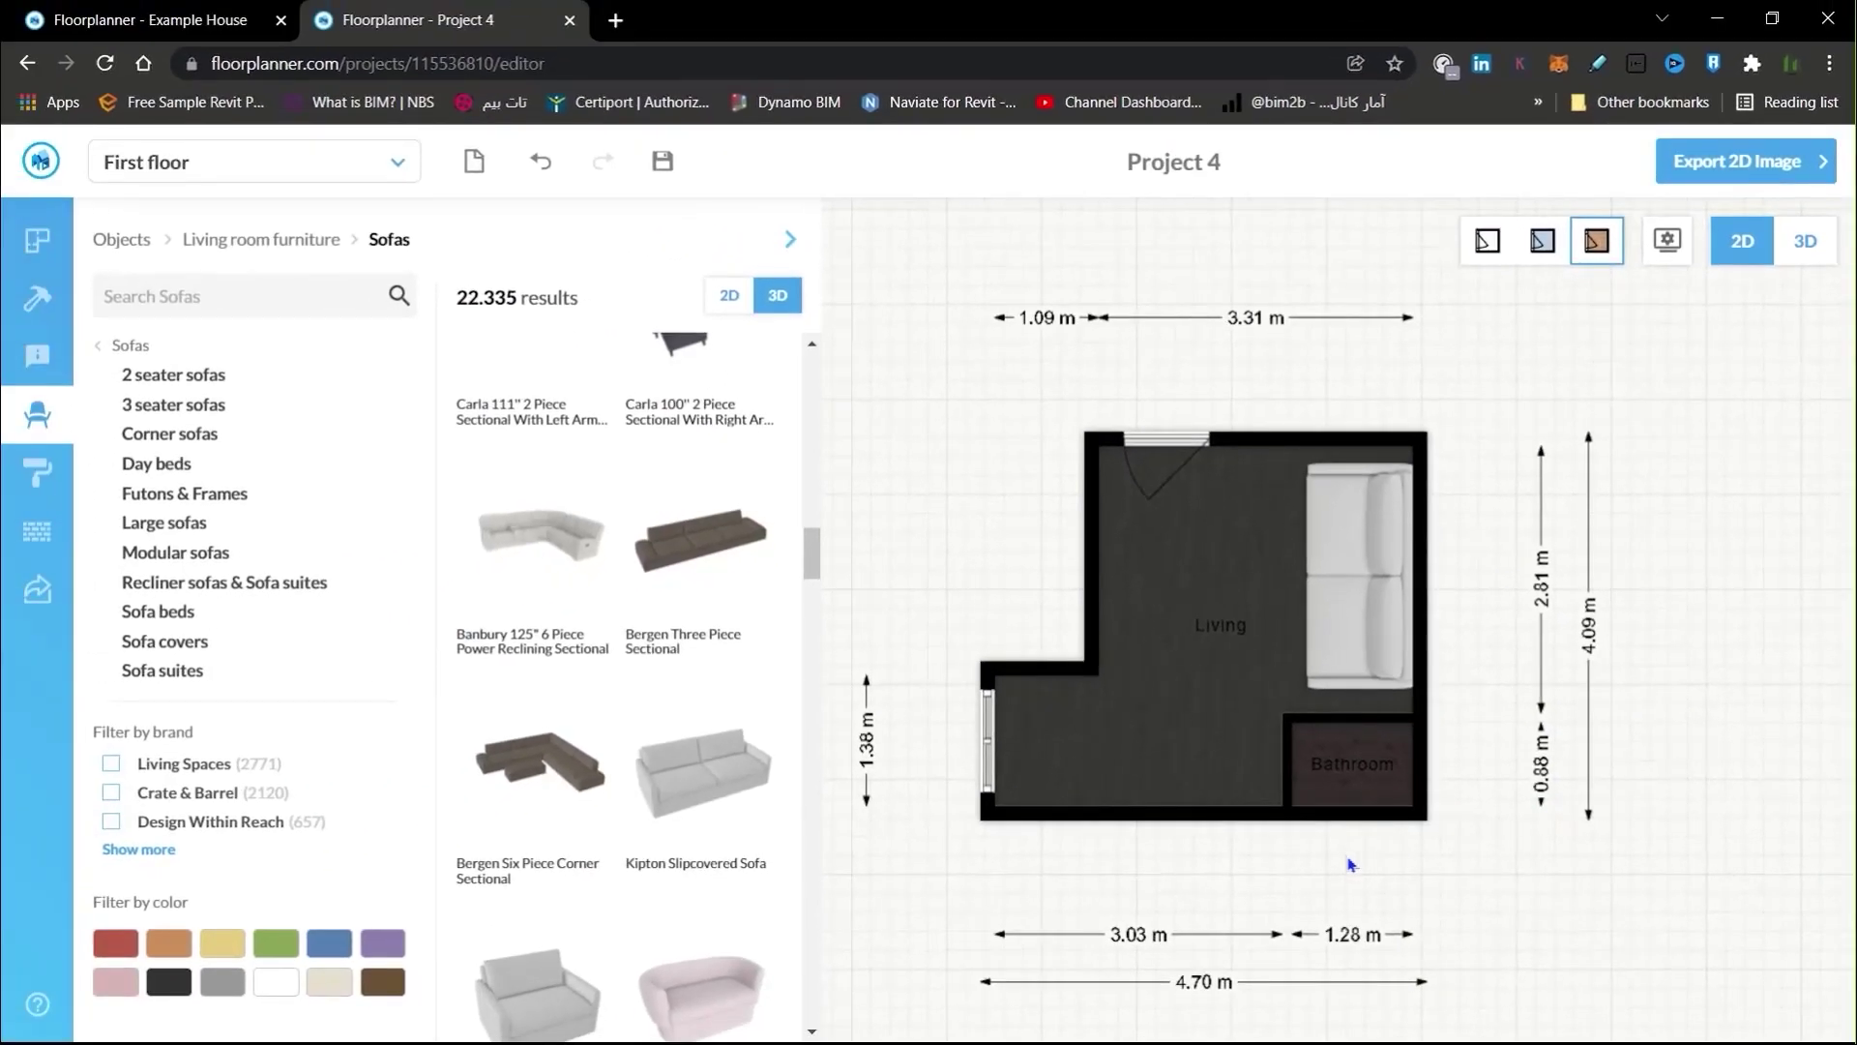
left_click_drag(1352, 864, 1482, 809)
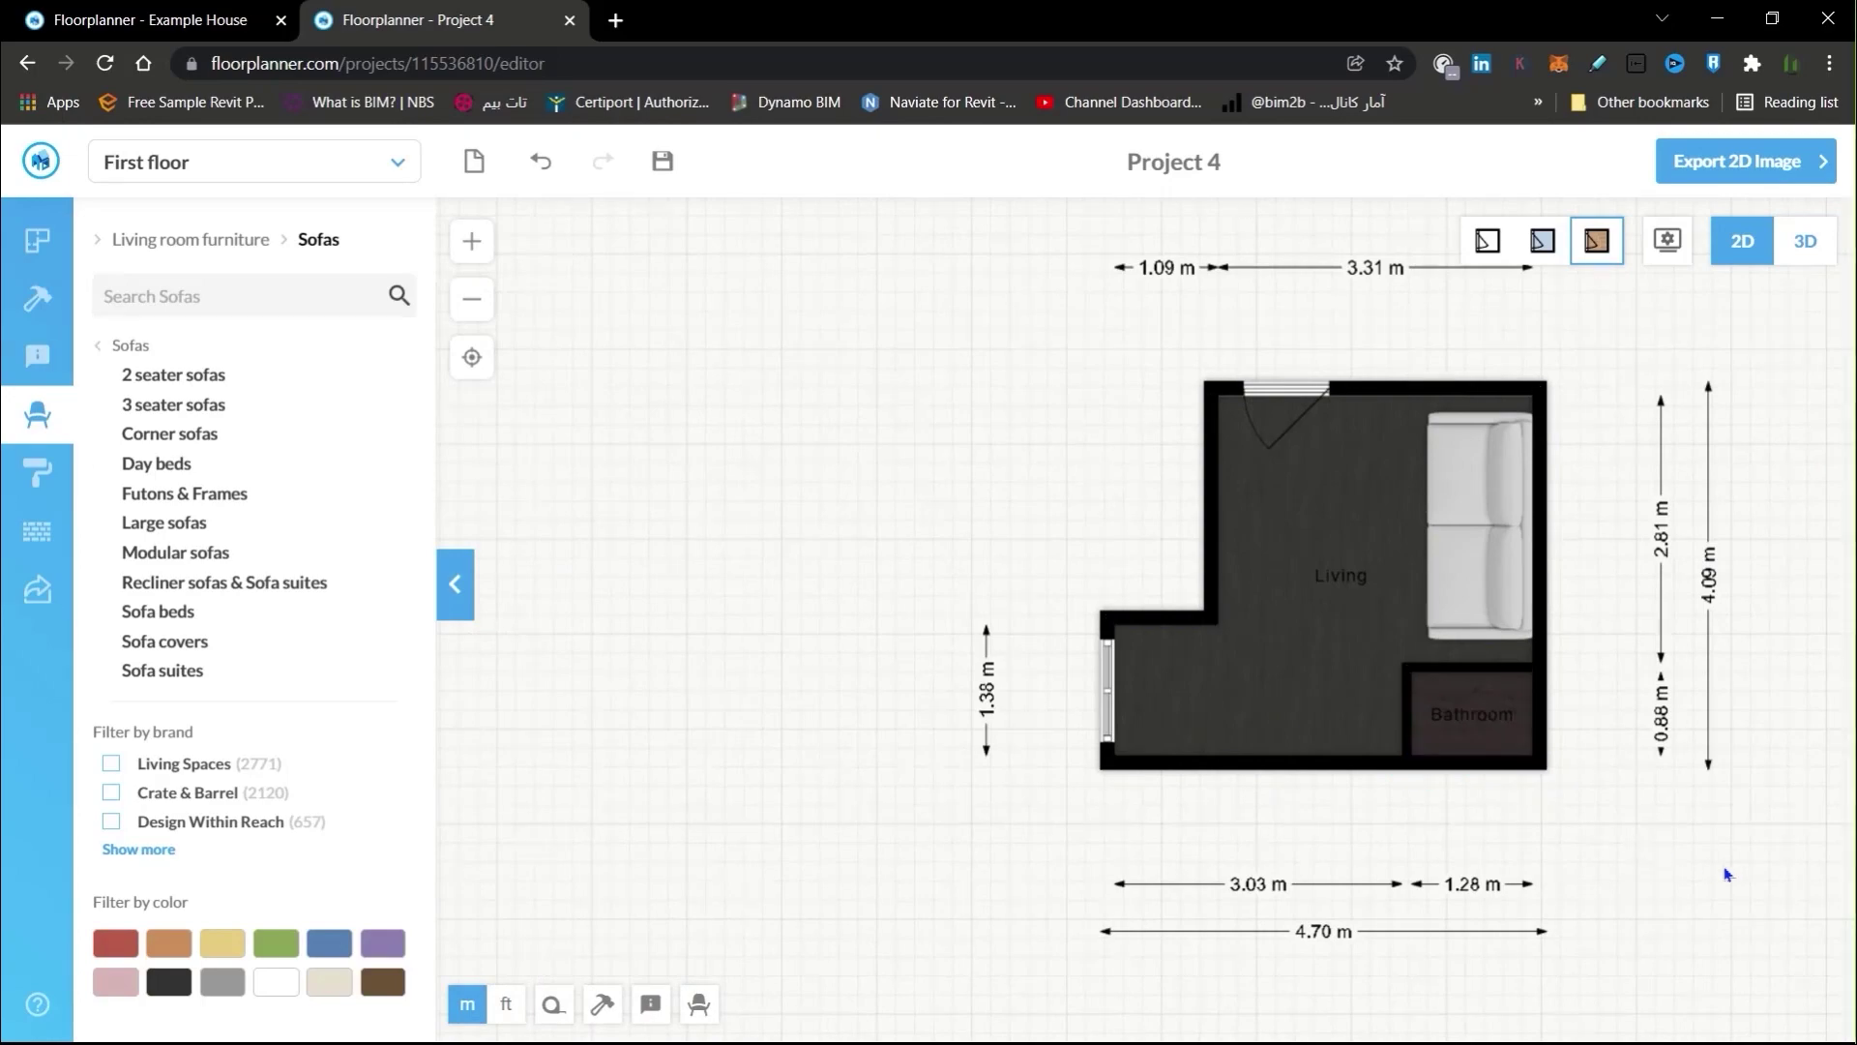
left_click_drag(1726, 873, 1447, 866)
scroll(1322, 833, "up", 2)
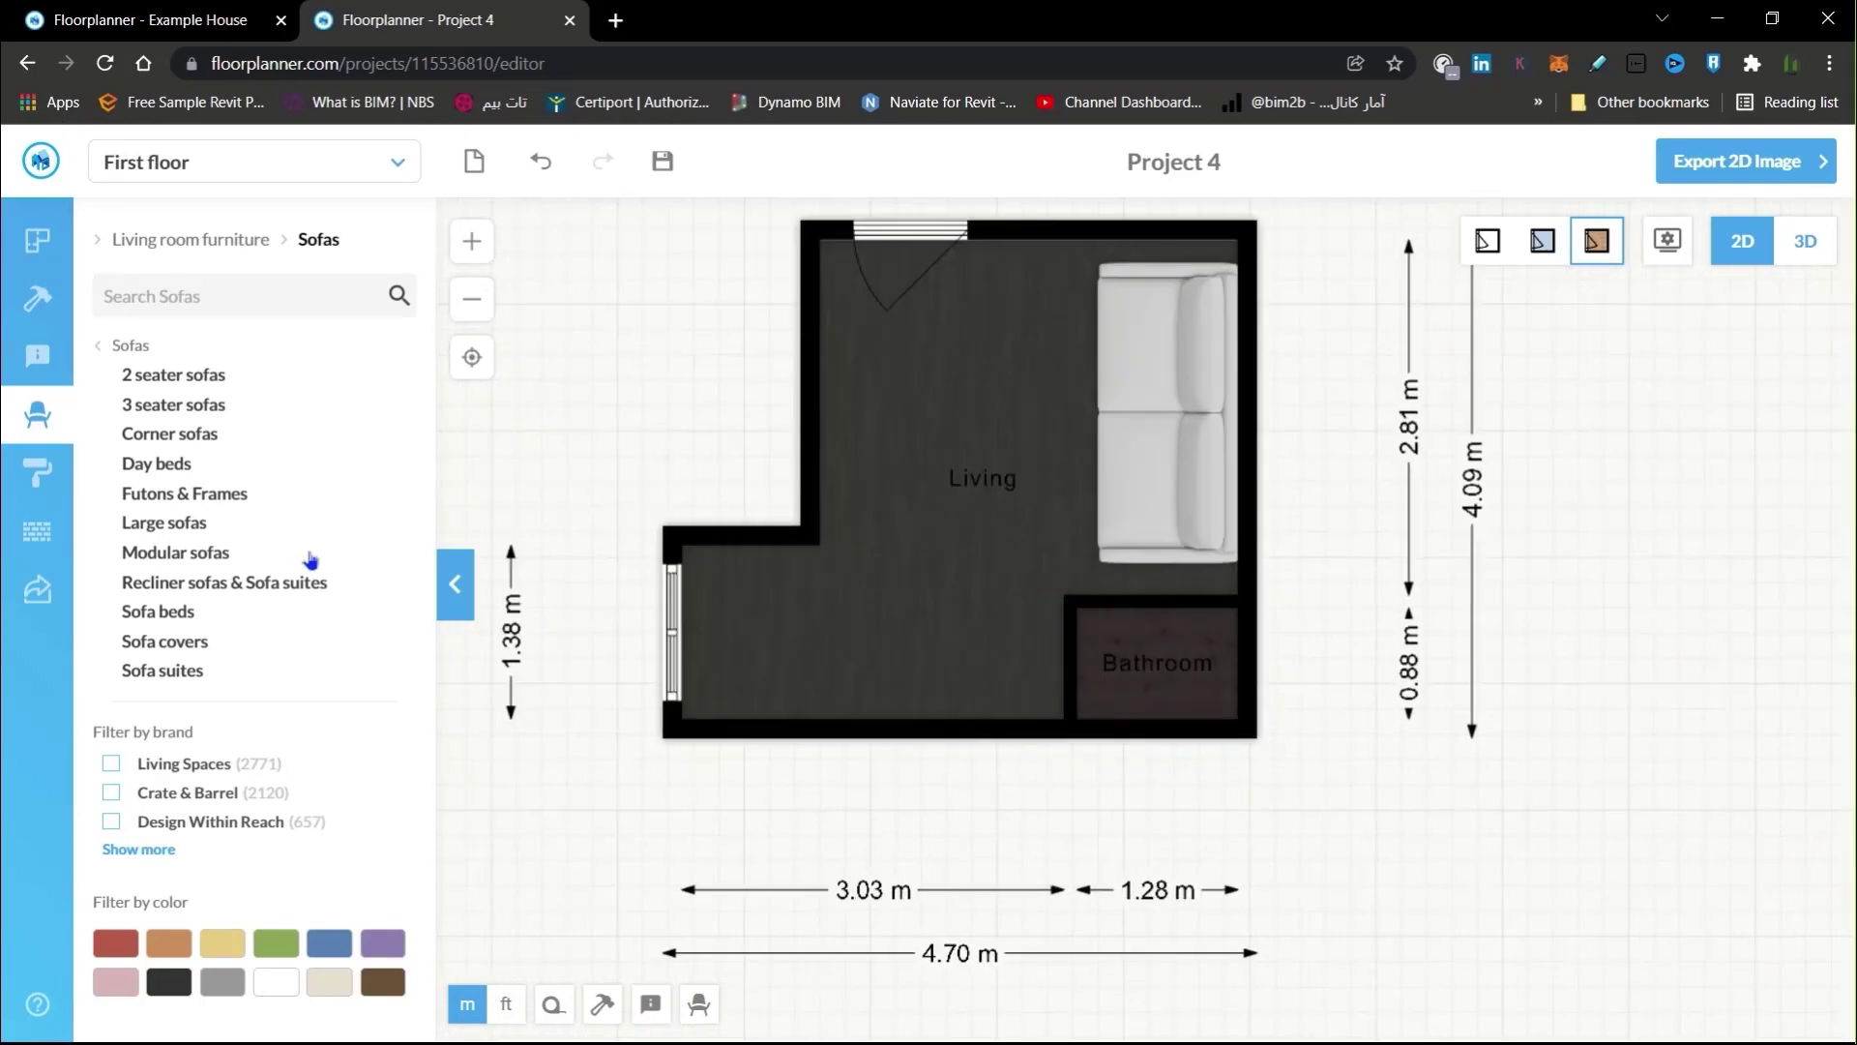
Move the lower walls of the Living room and Bathroom outward to an overall depth of about 4.36 m, making the Bathroom about 1.15 m deep
left_click(165, 522)
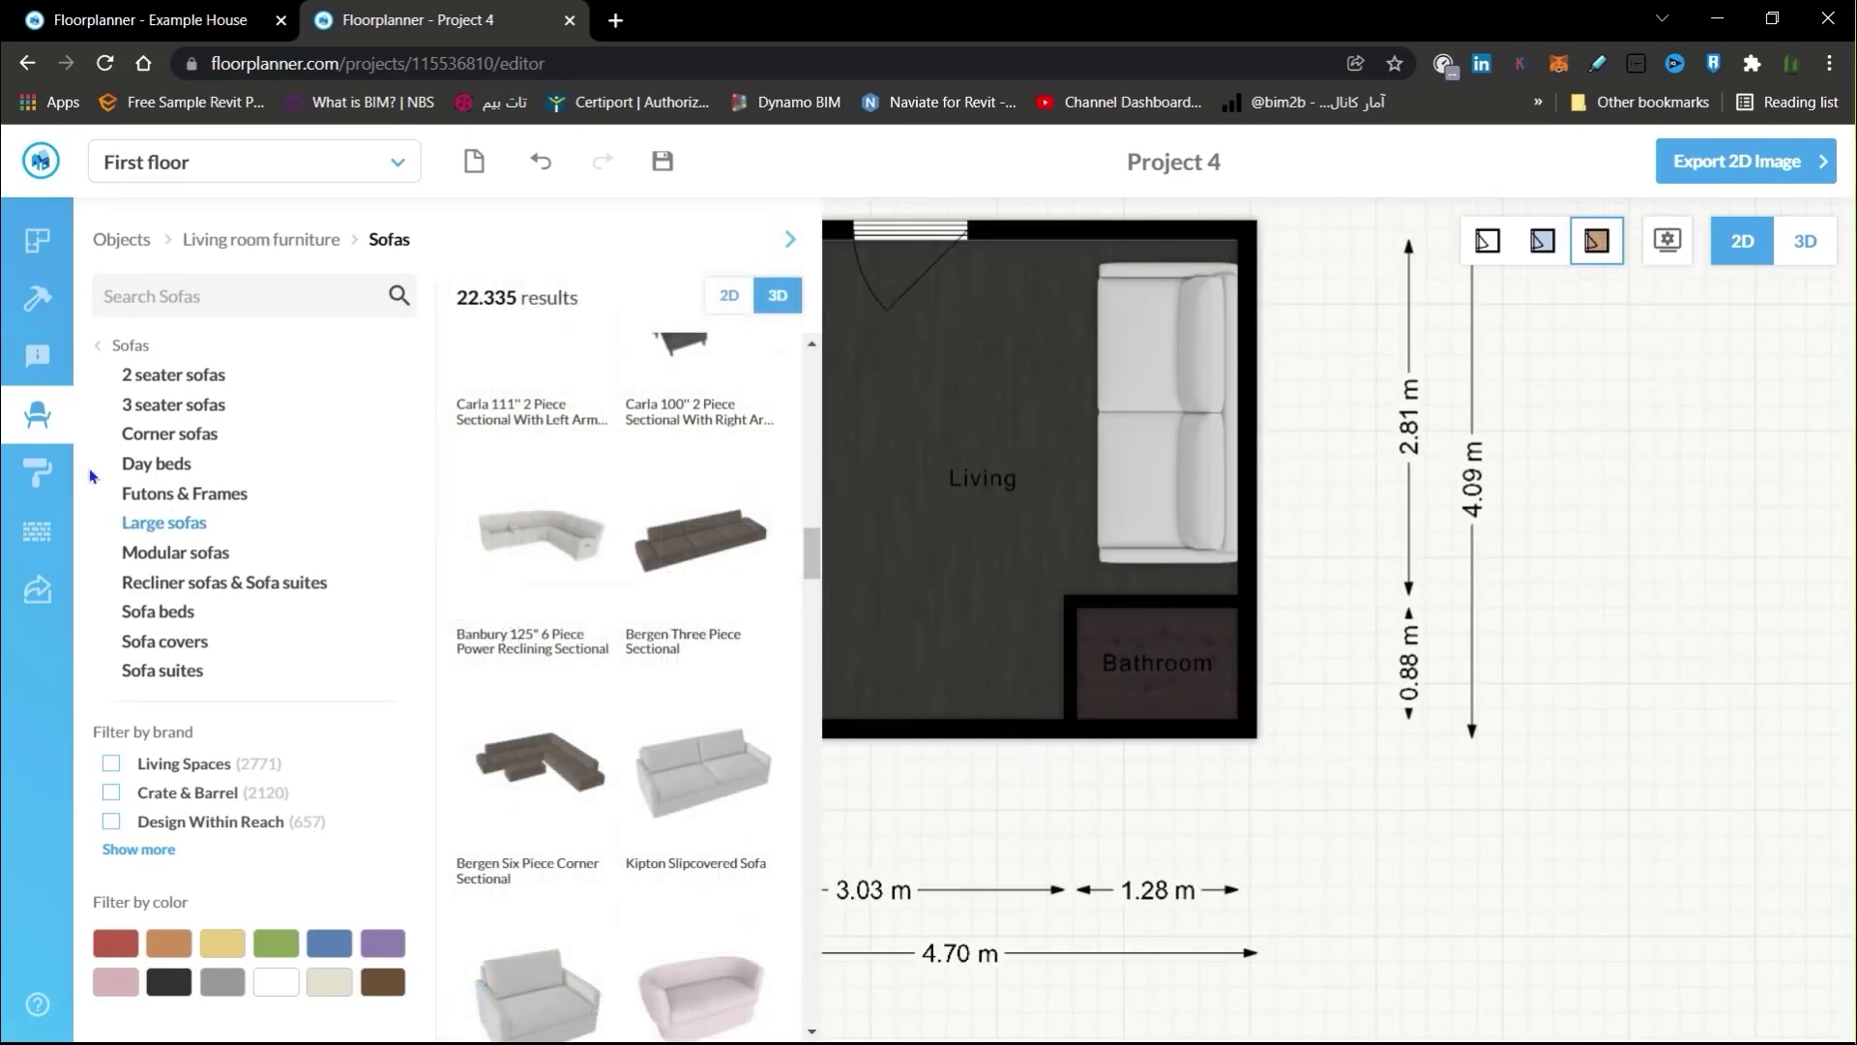
left_click(1161, 735)
left_click(1028, 764)
left_click(1024, 738)
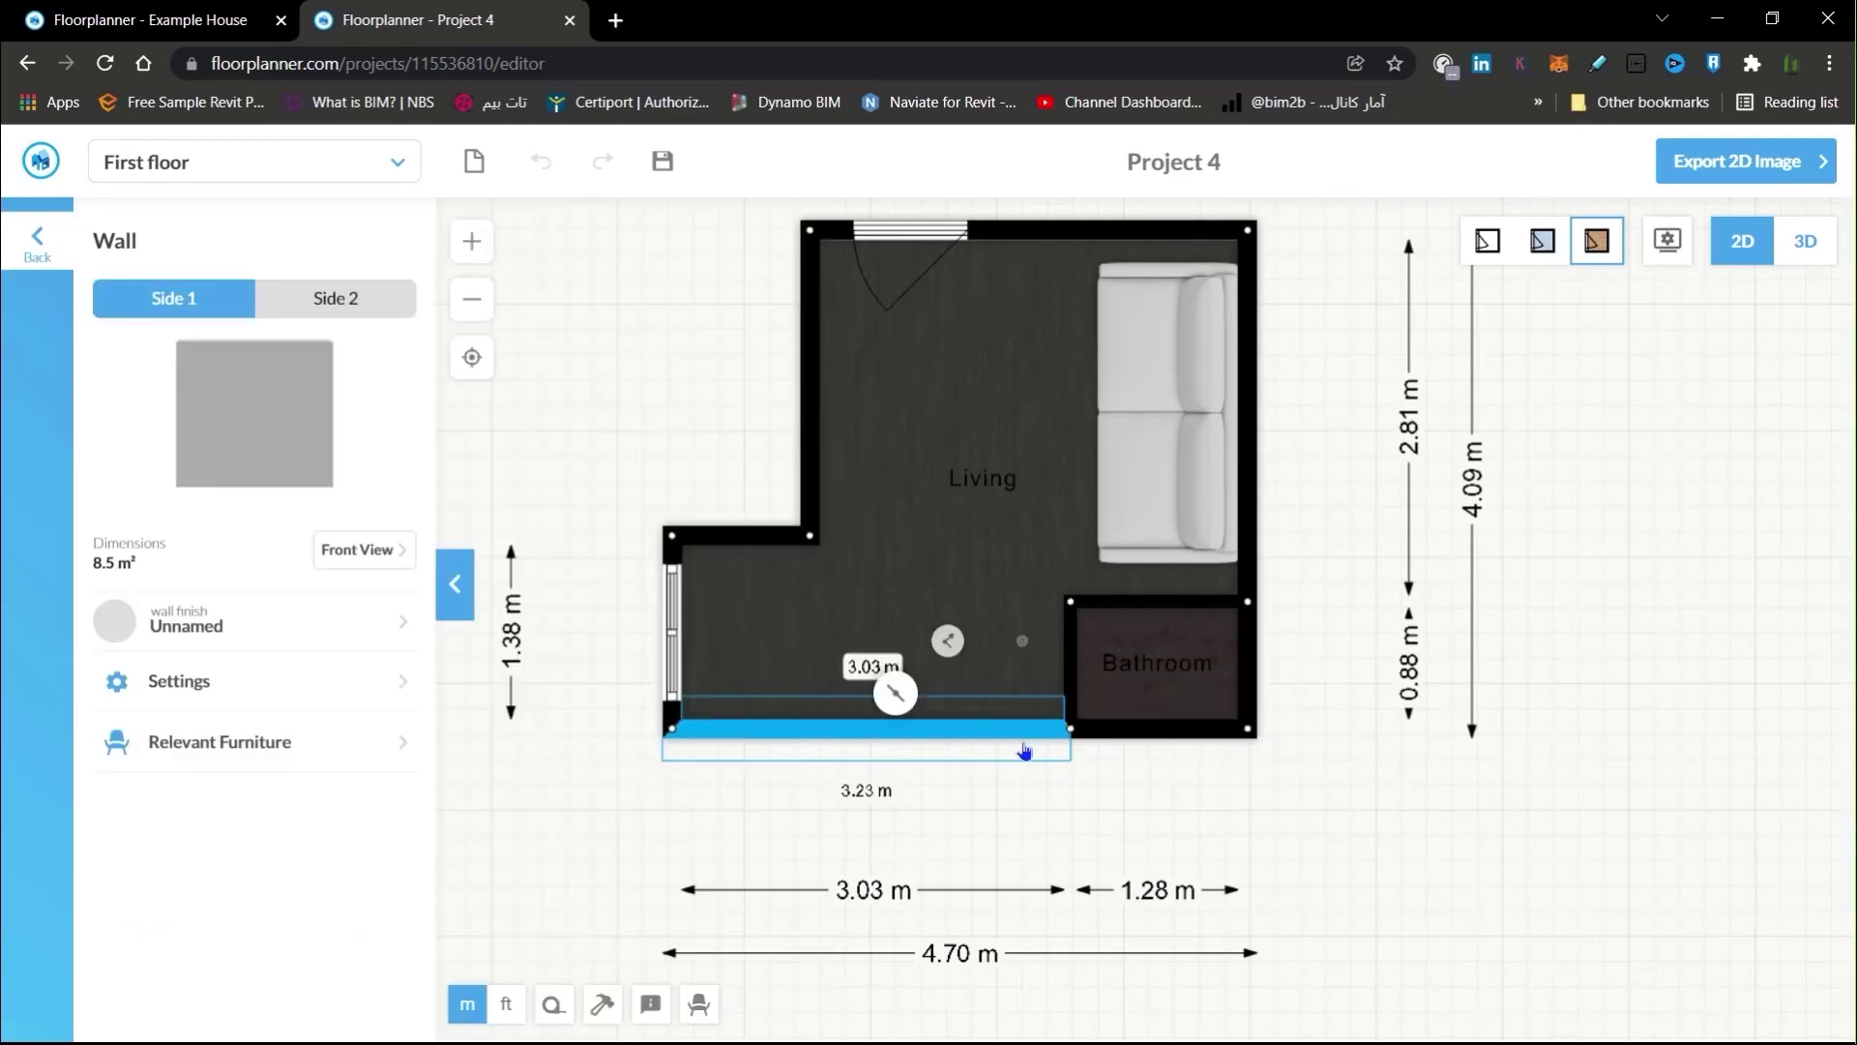
left_click_drag(1023, 738, 1001, 772)
left_click(1164, 733)
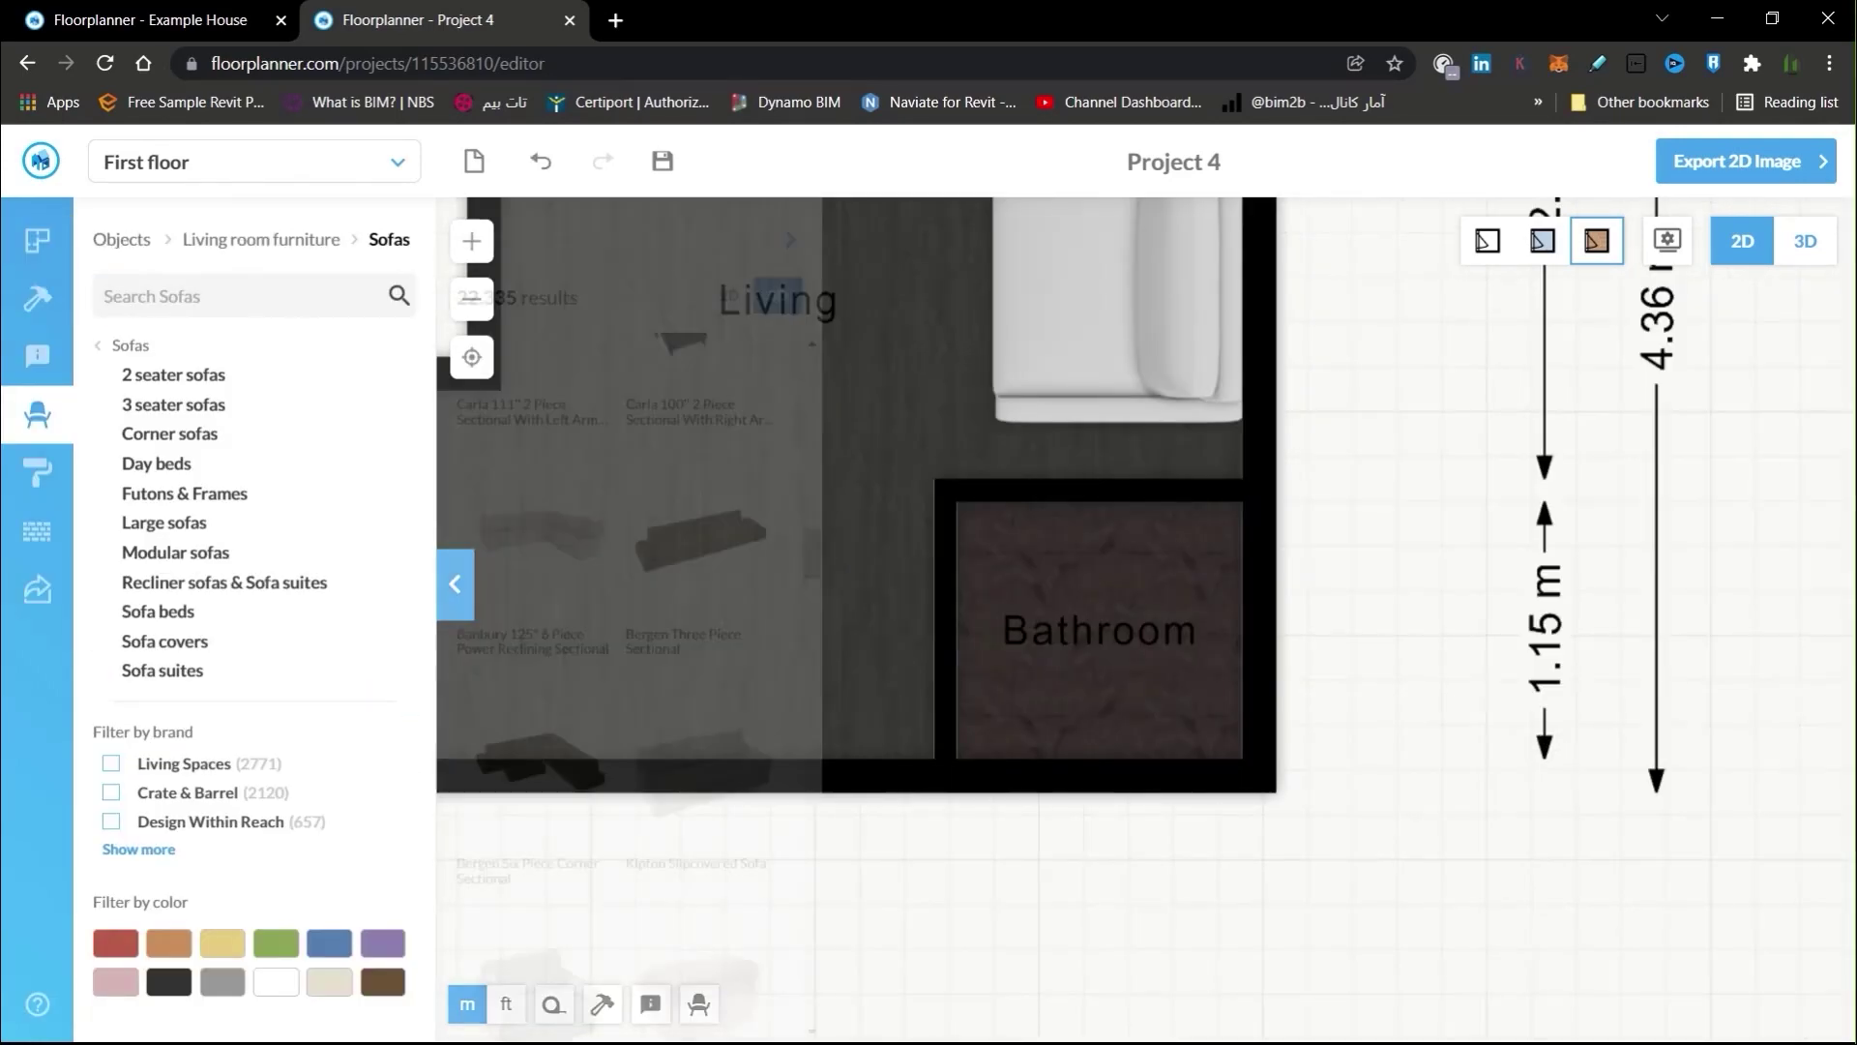
Place a single door in the wall between the Living room and the Bathroom, opening into the Bathroom
left_click(38, 241)
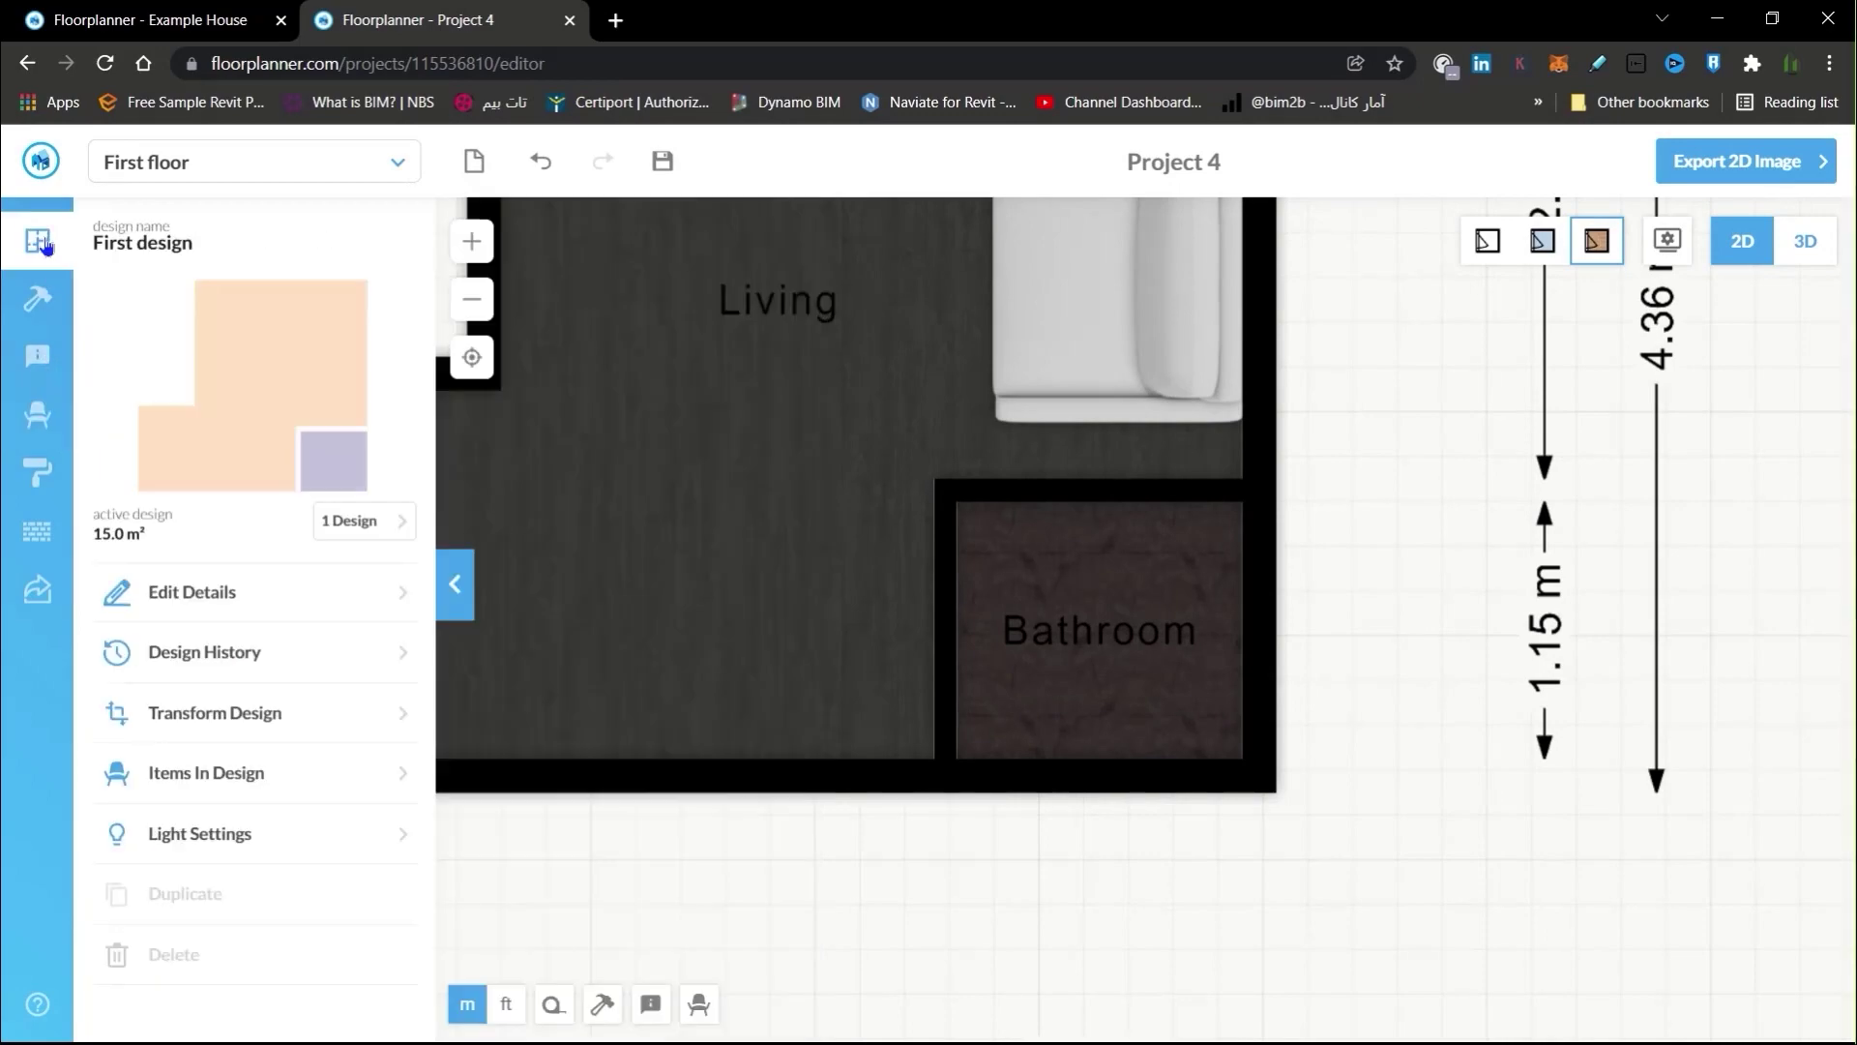
left_click(38, 299)
left_click(272, 499)
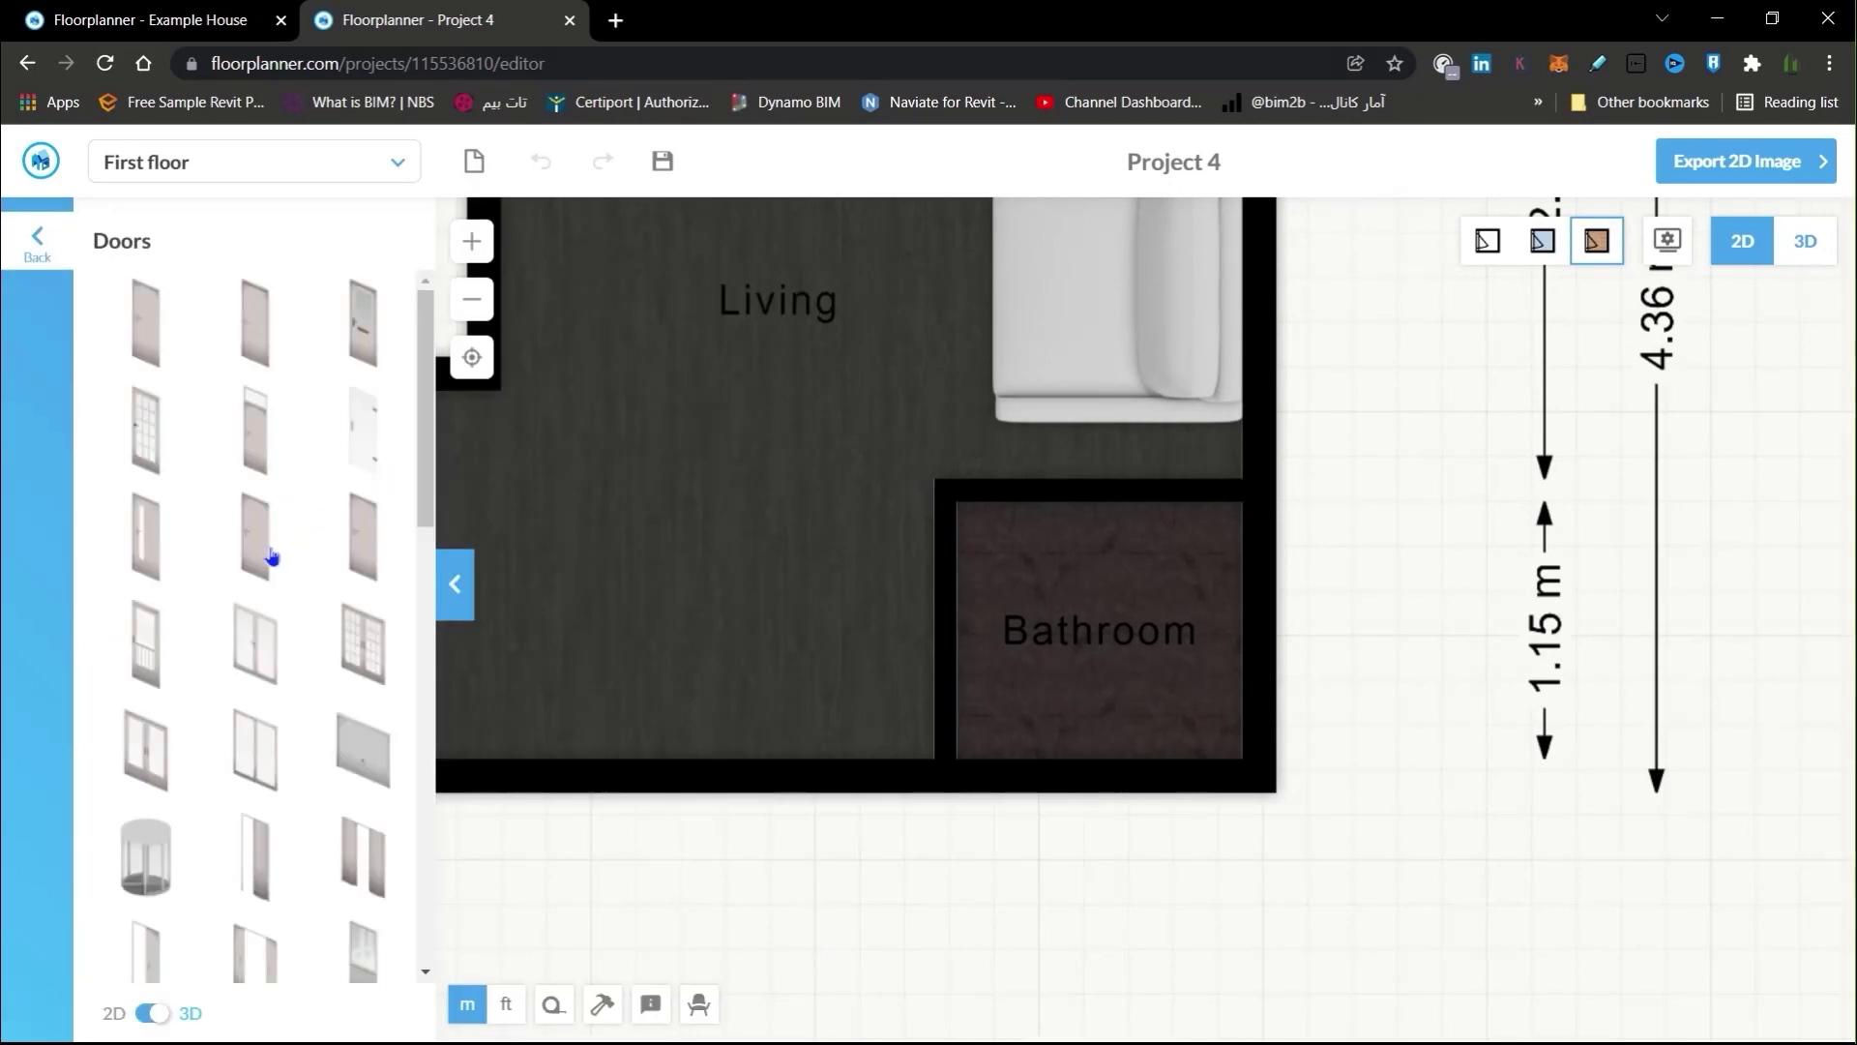
left_click_drag(270, 556, 953, 724)
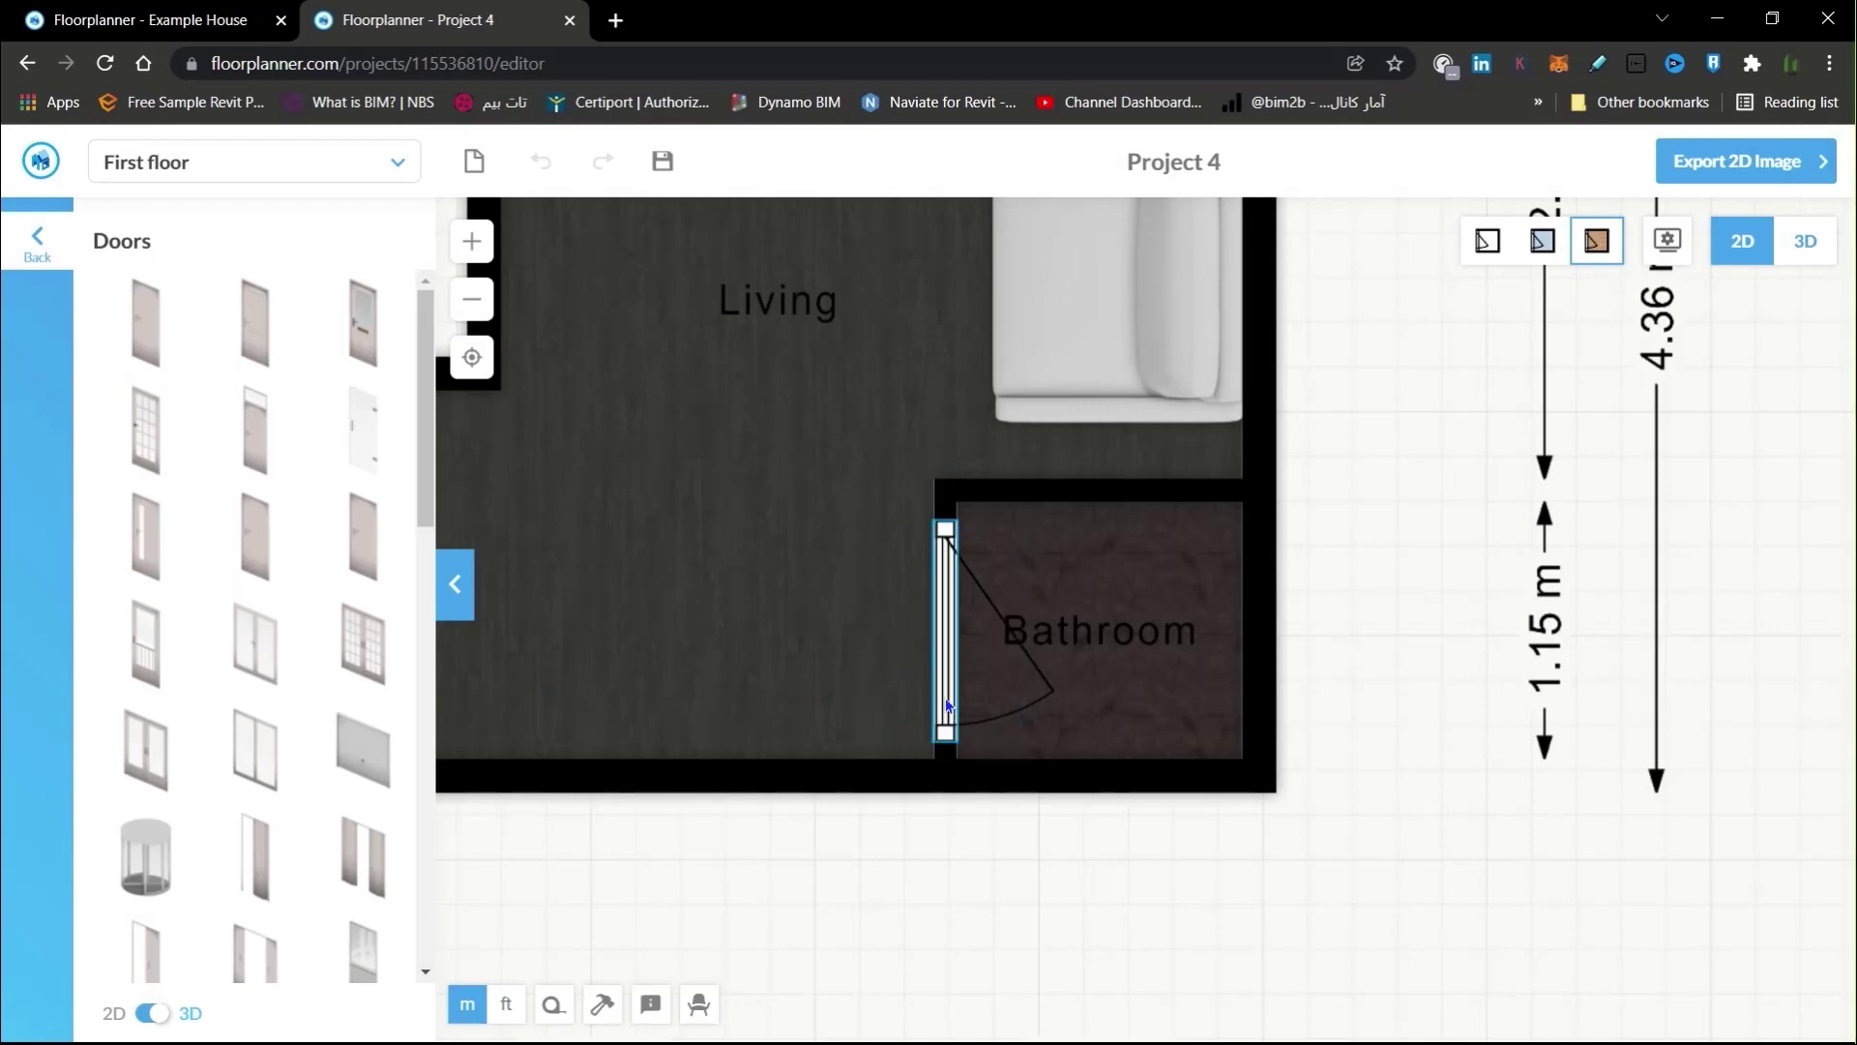
scroll(953, 724, "up", 3)
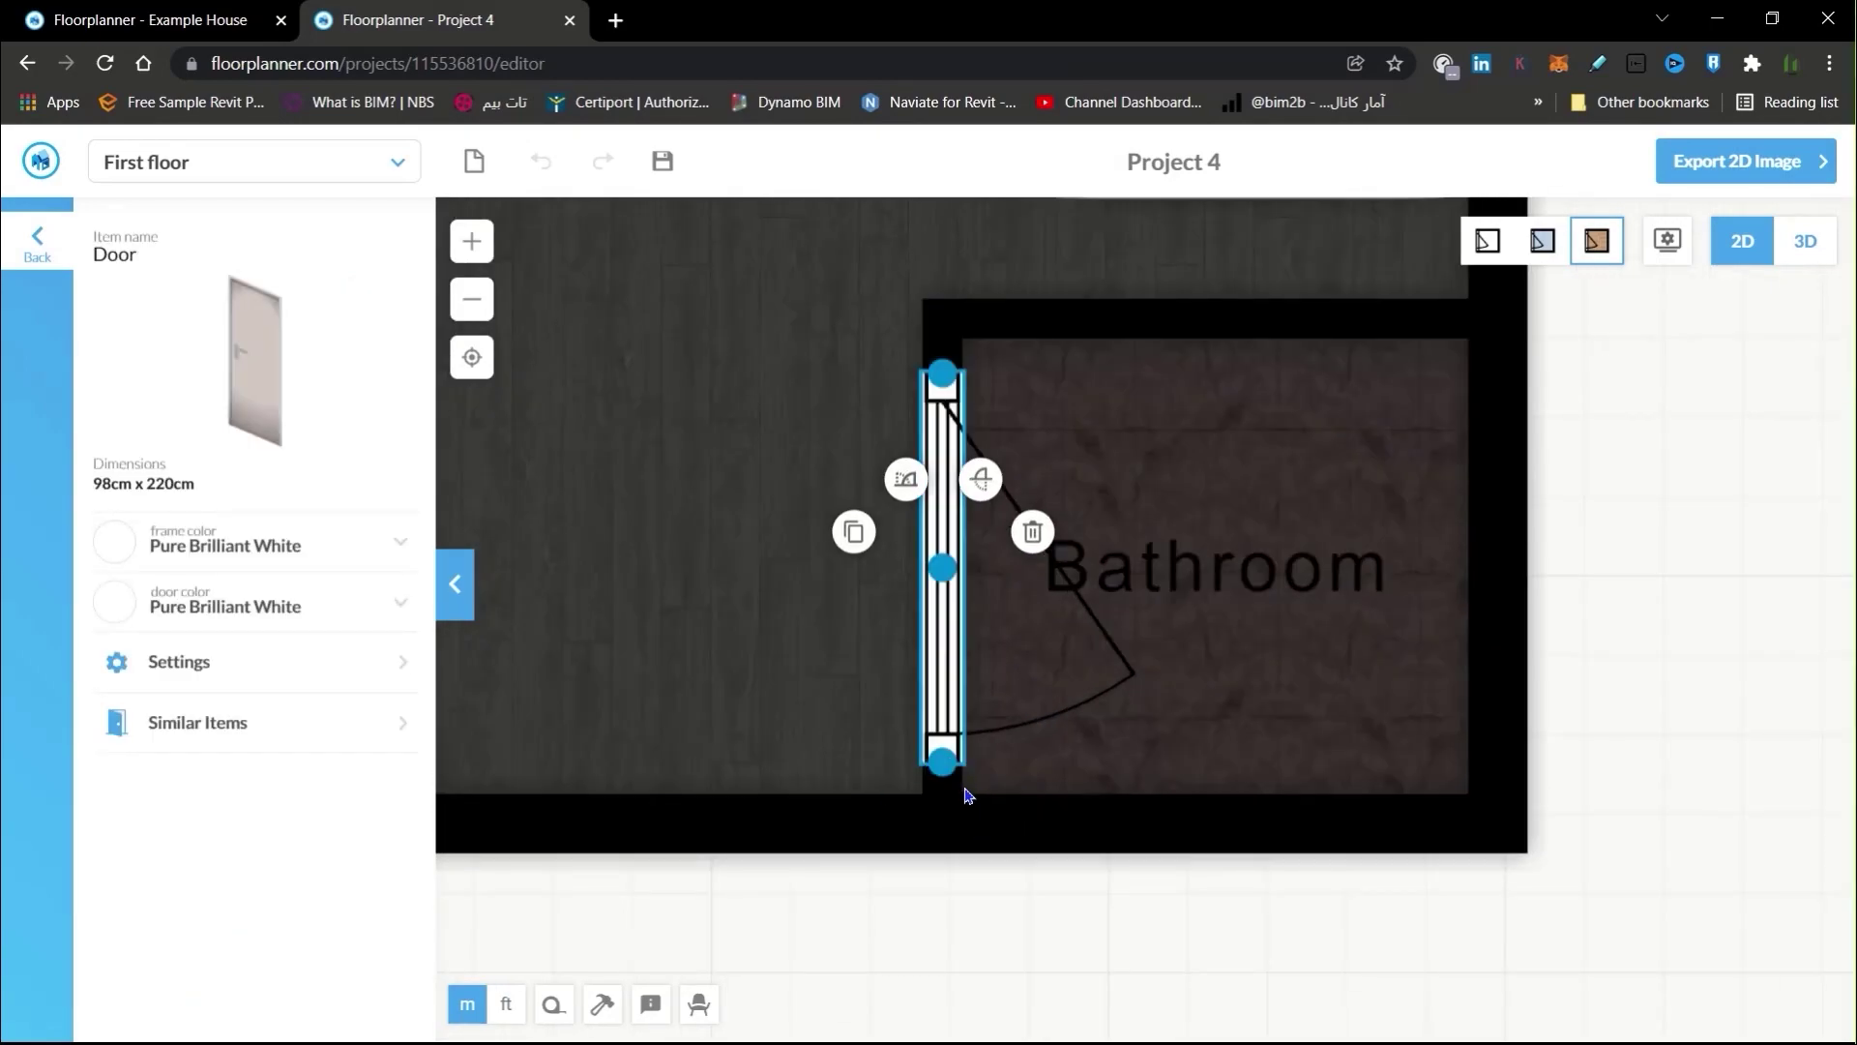
Set the Bathroom door's width to 70 cm and slide it to about the middle of its wall
left_click_drag(942, 766, 942, 656)
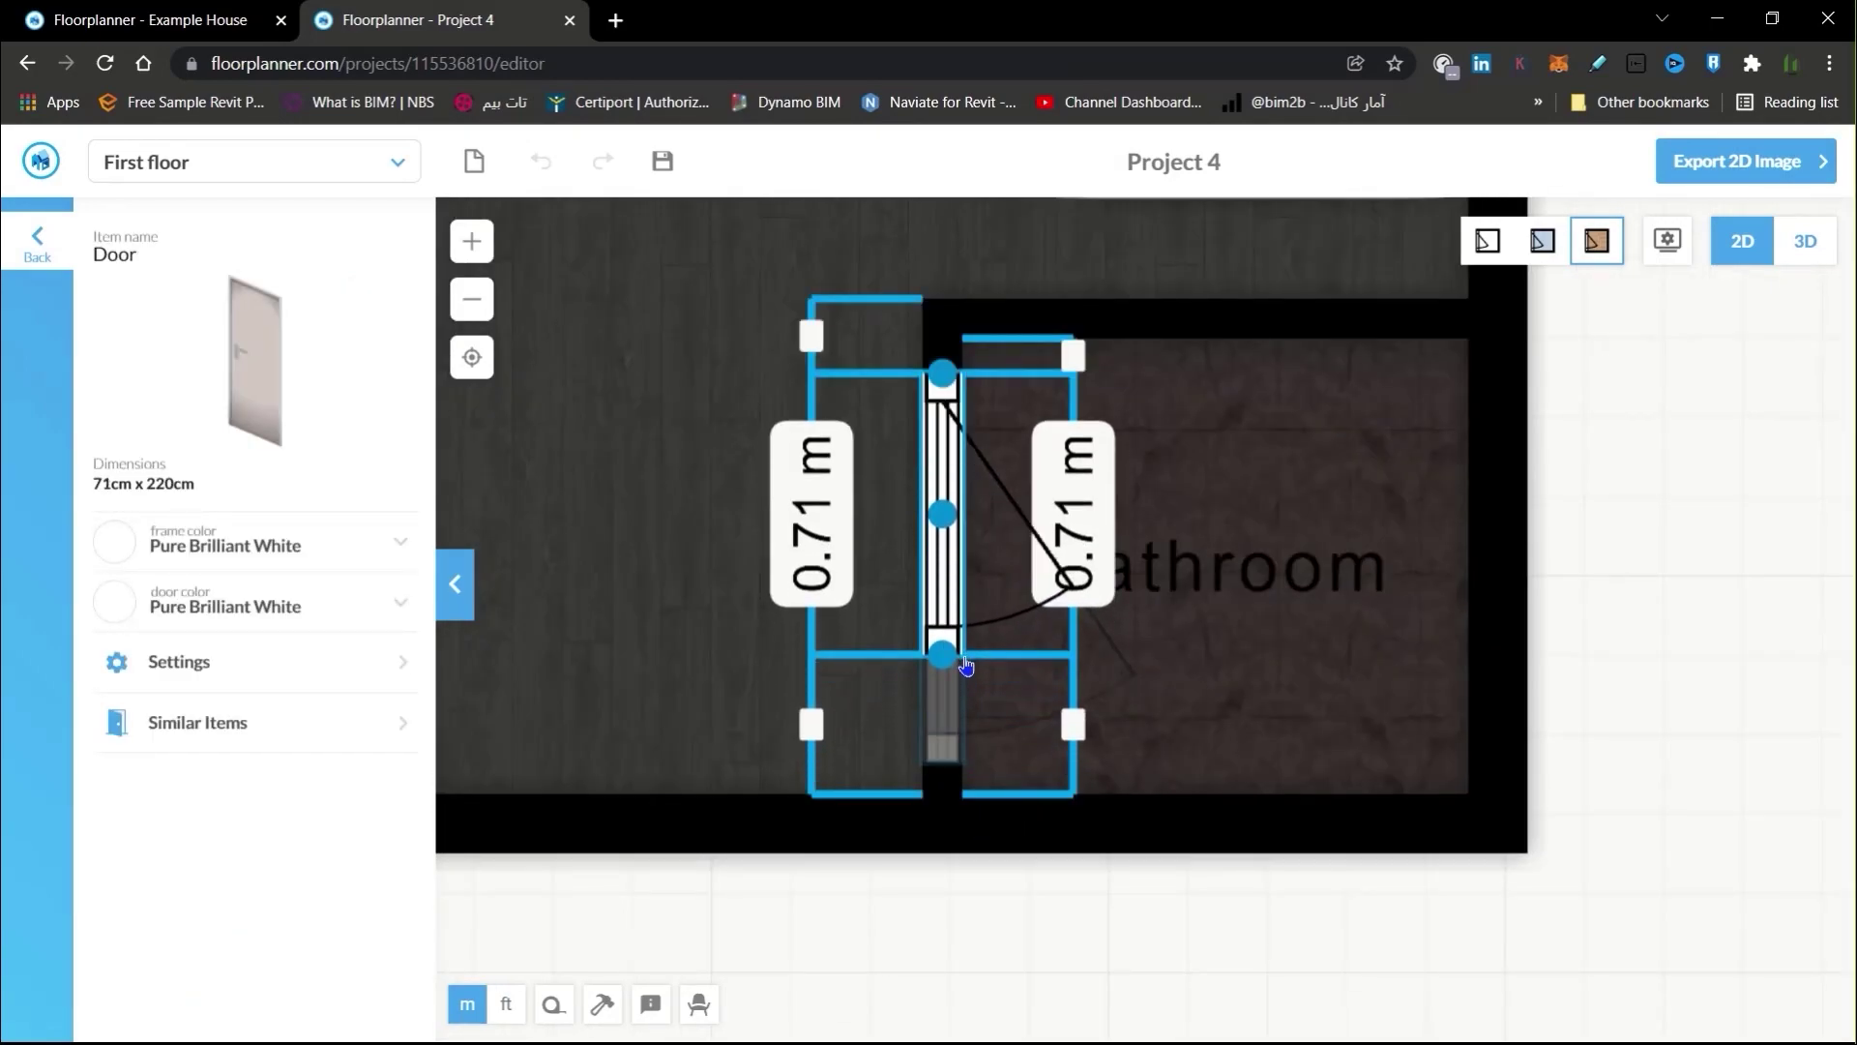
left_click(292, 681)
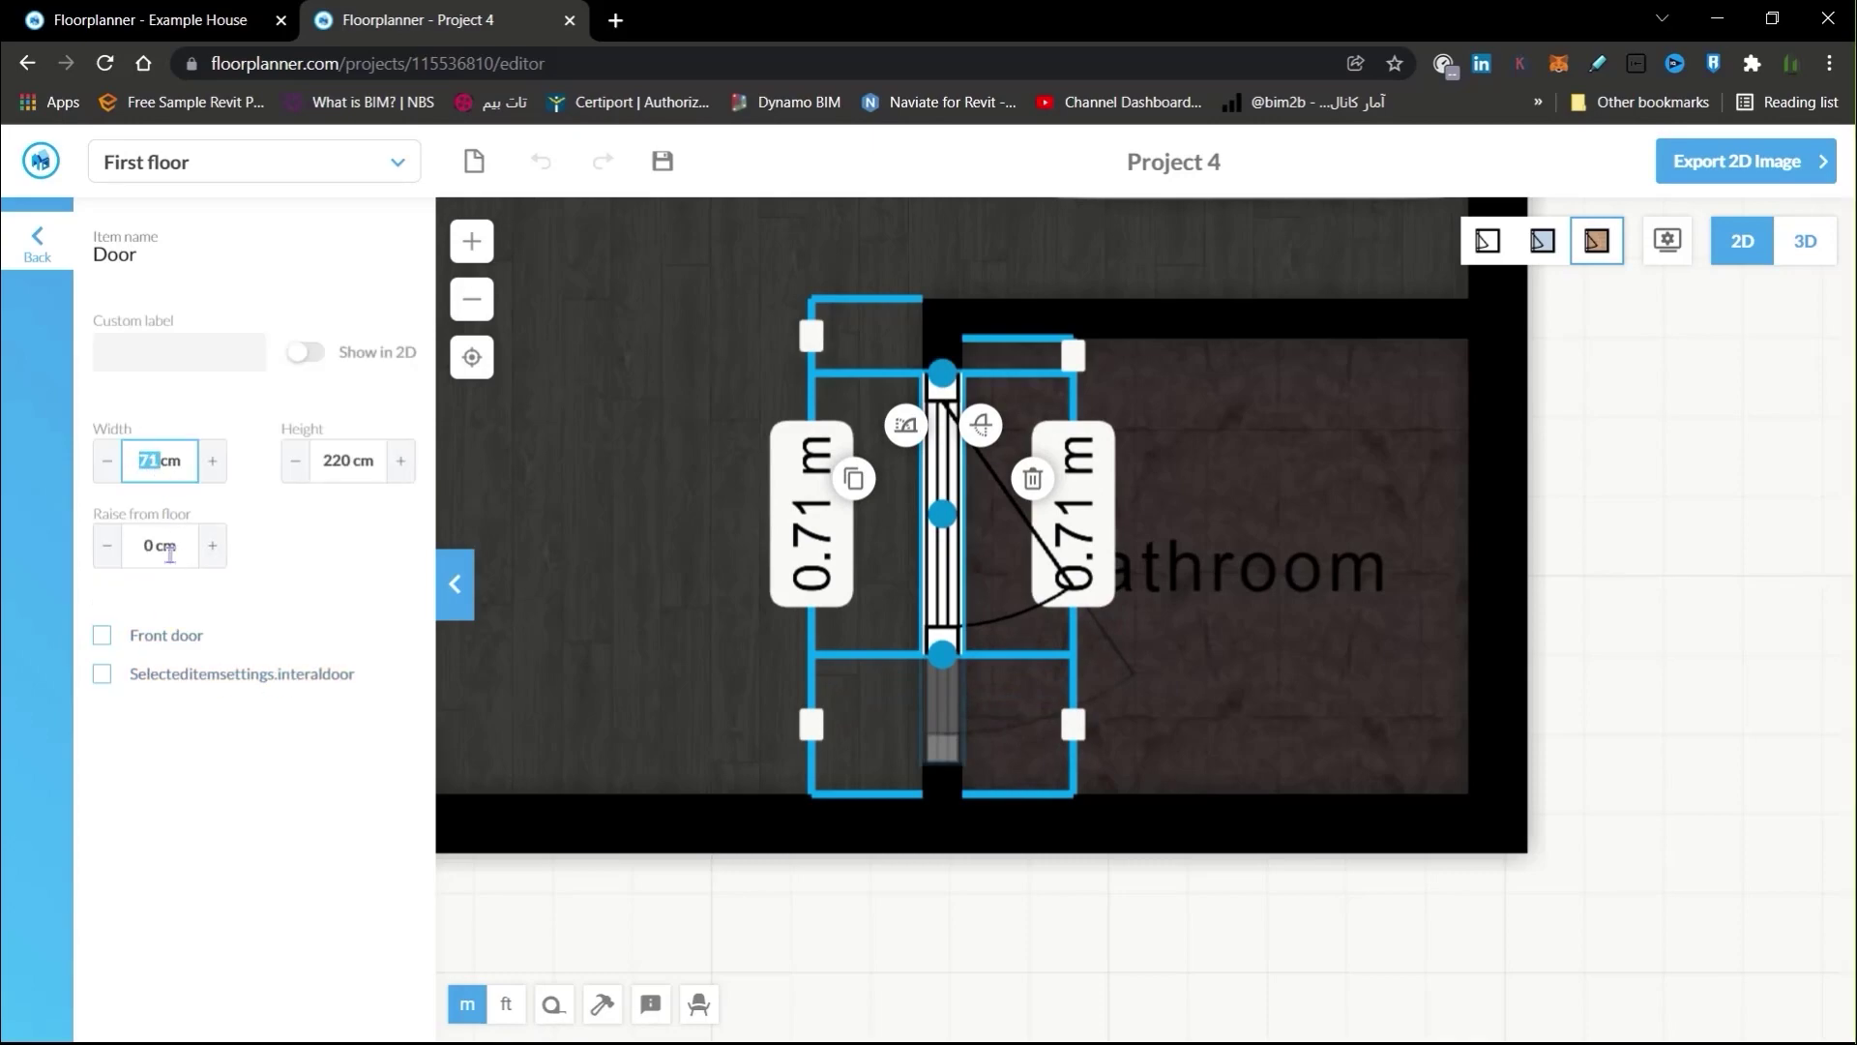
left_click(998, 964)
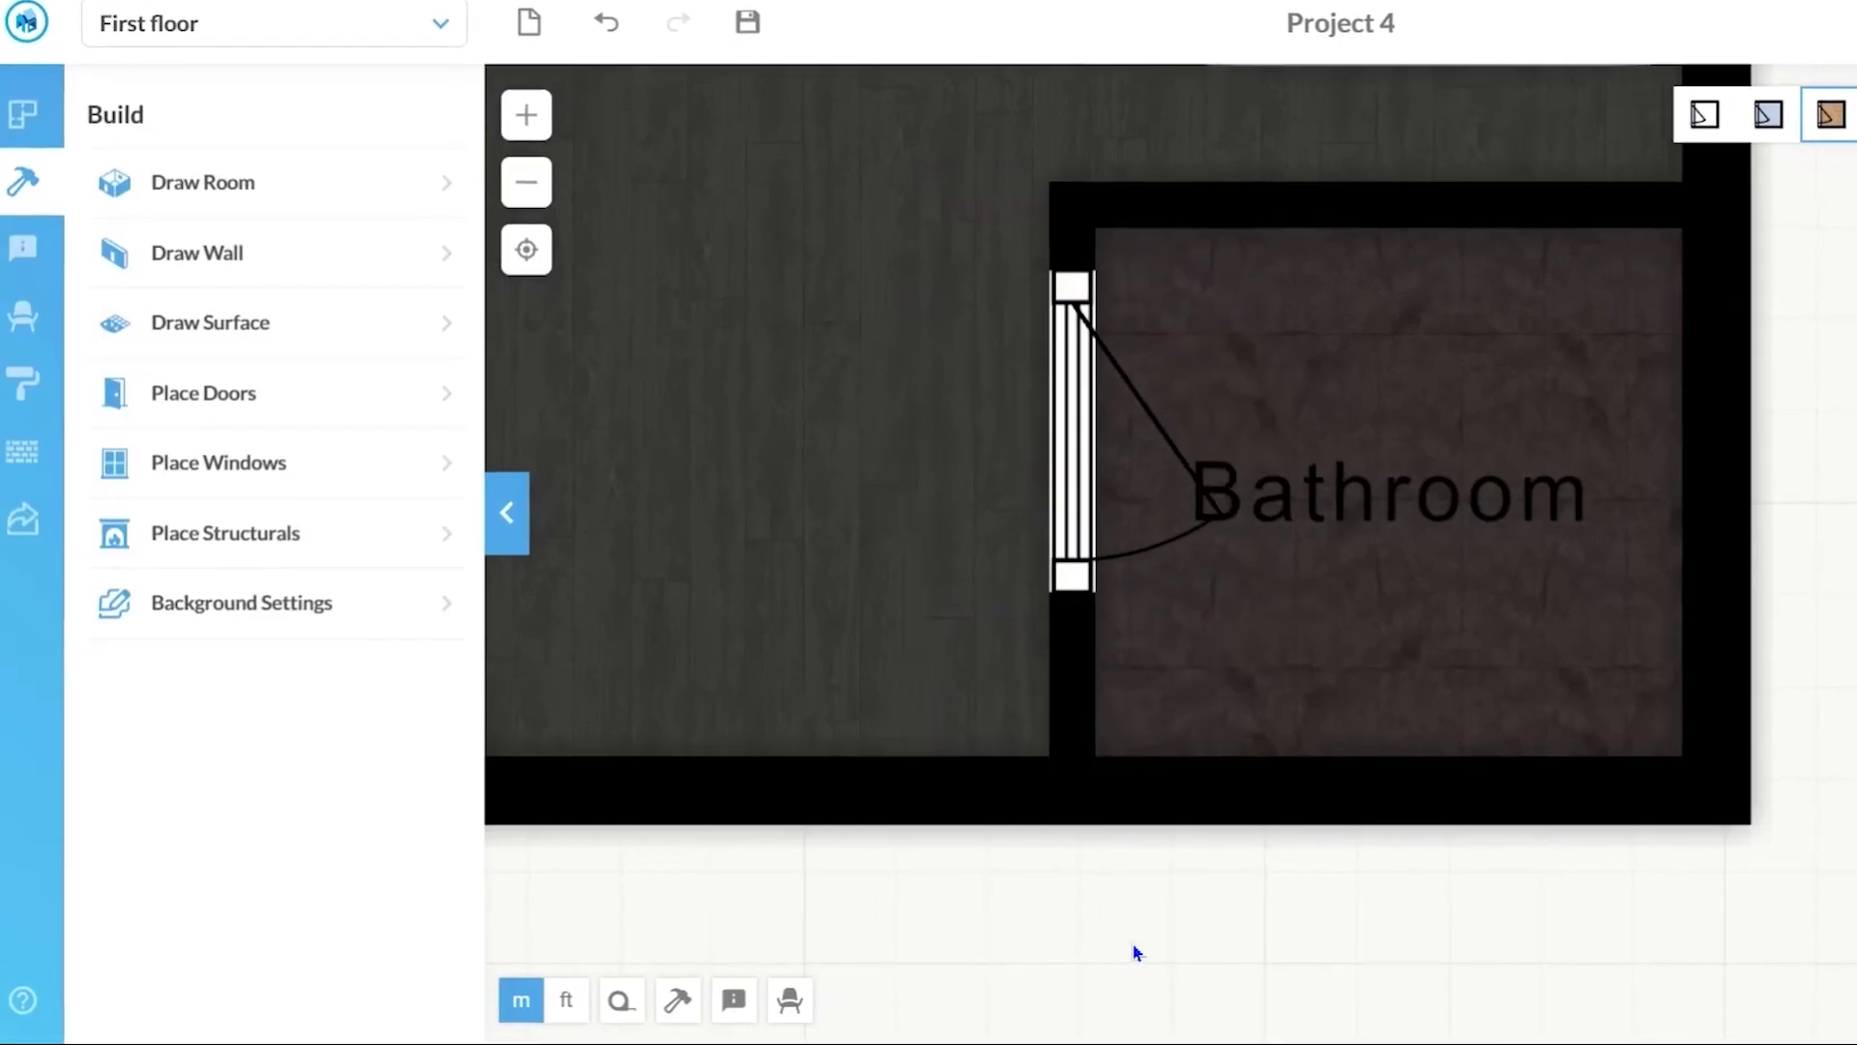
scroll(1137, 953, "down", 3)
left_click_drag(1136, 821, 1244, 677)
left_click(1255, 517)
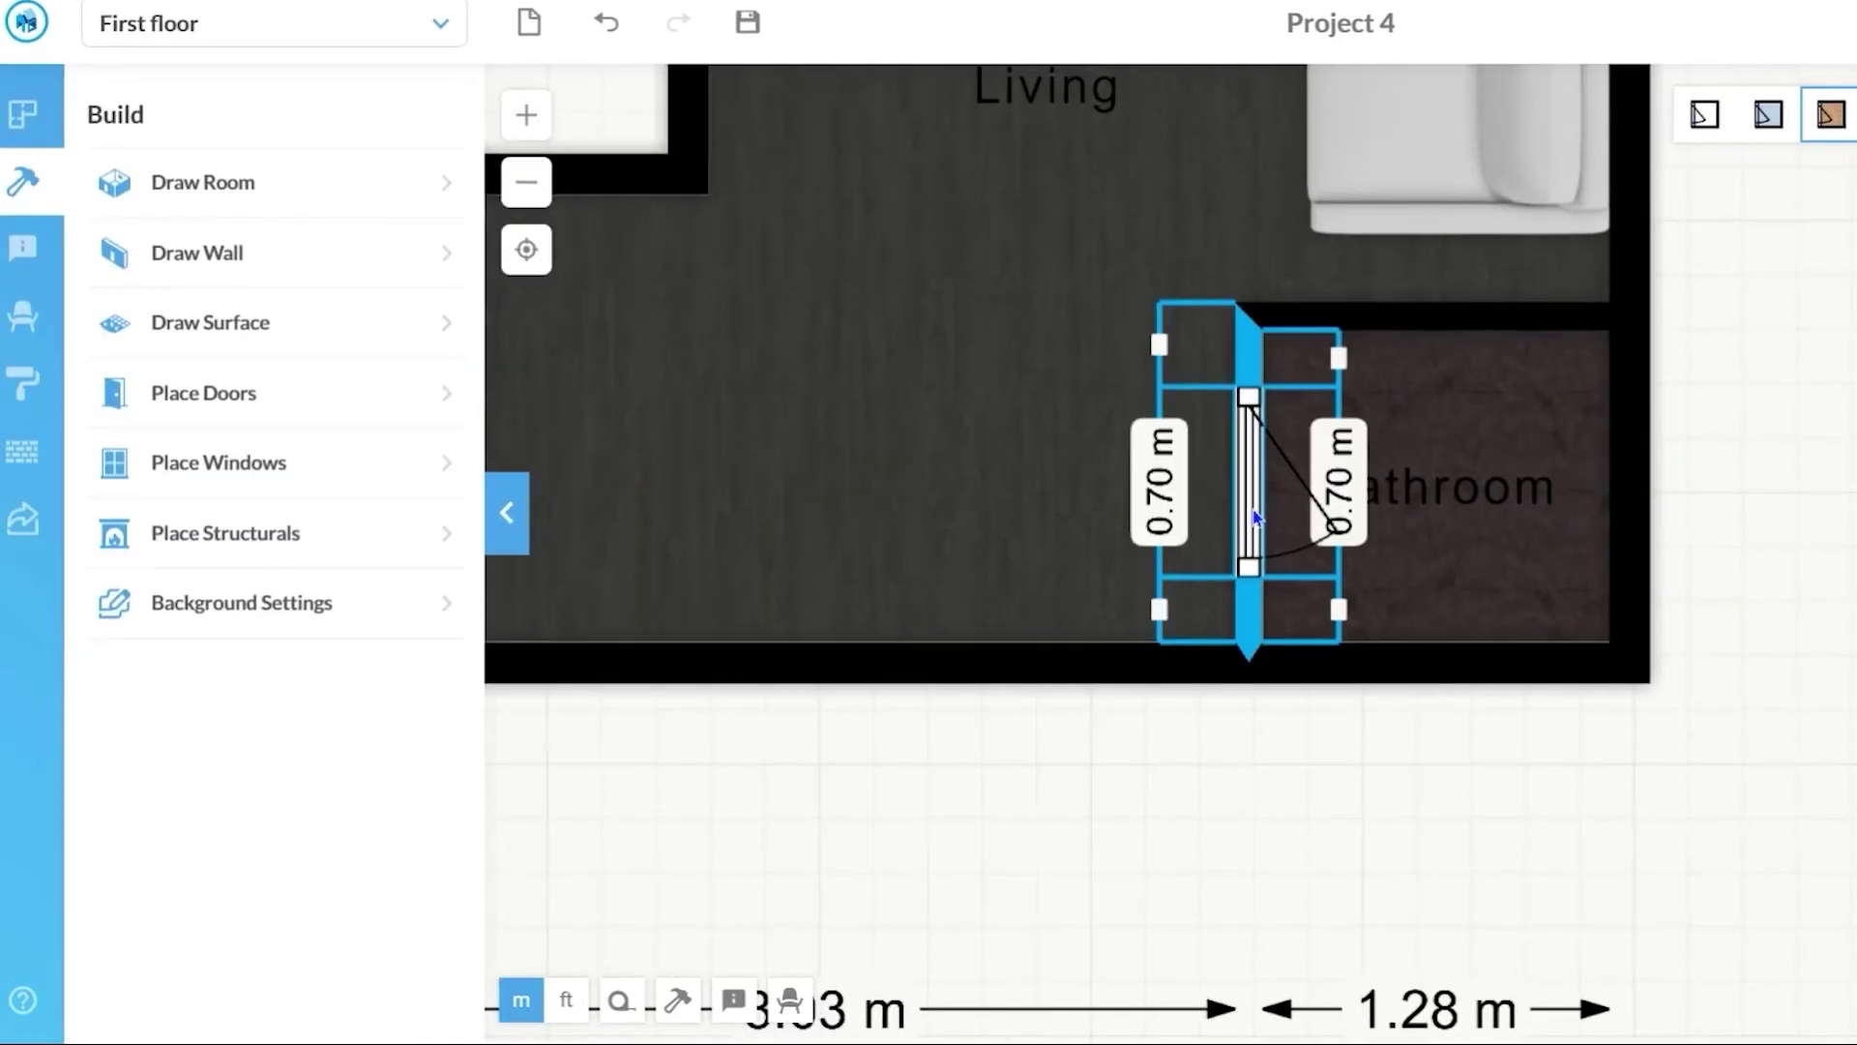
left_click(1080, 880)
Filter the living room tables by white and place the Eos Coffee Table, White in the Living room beside the sofa
left_click(23, 315)
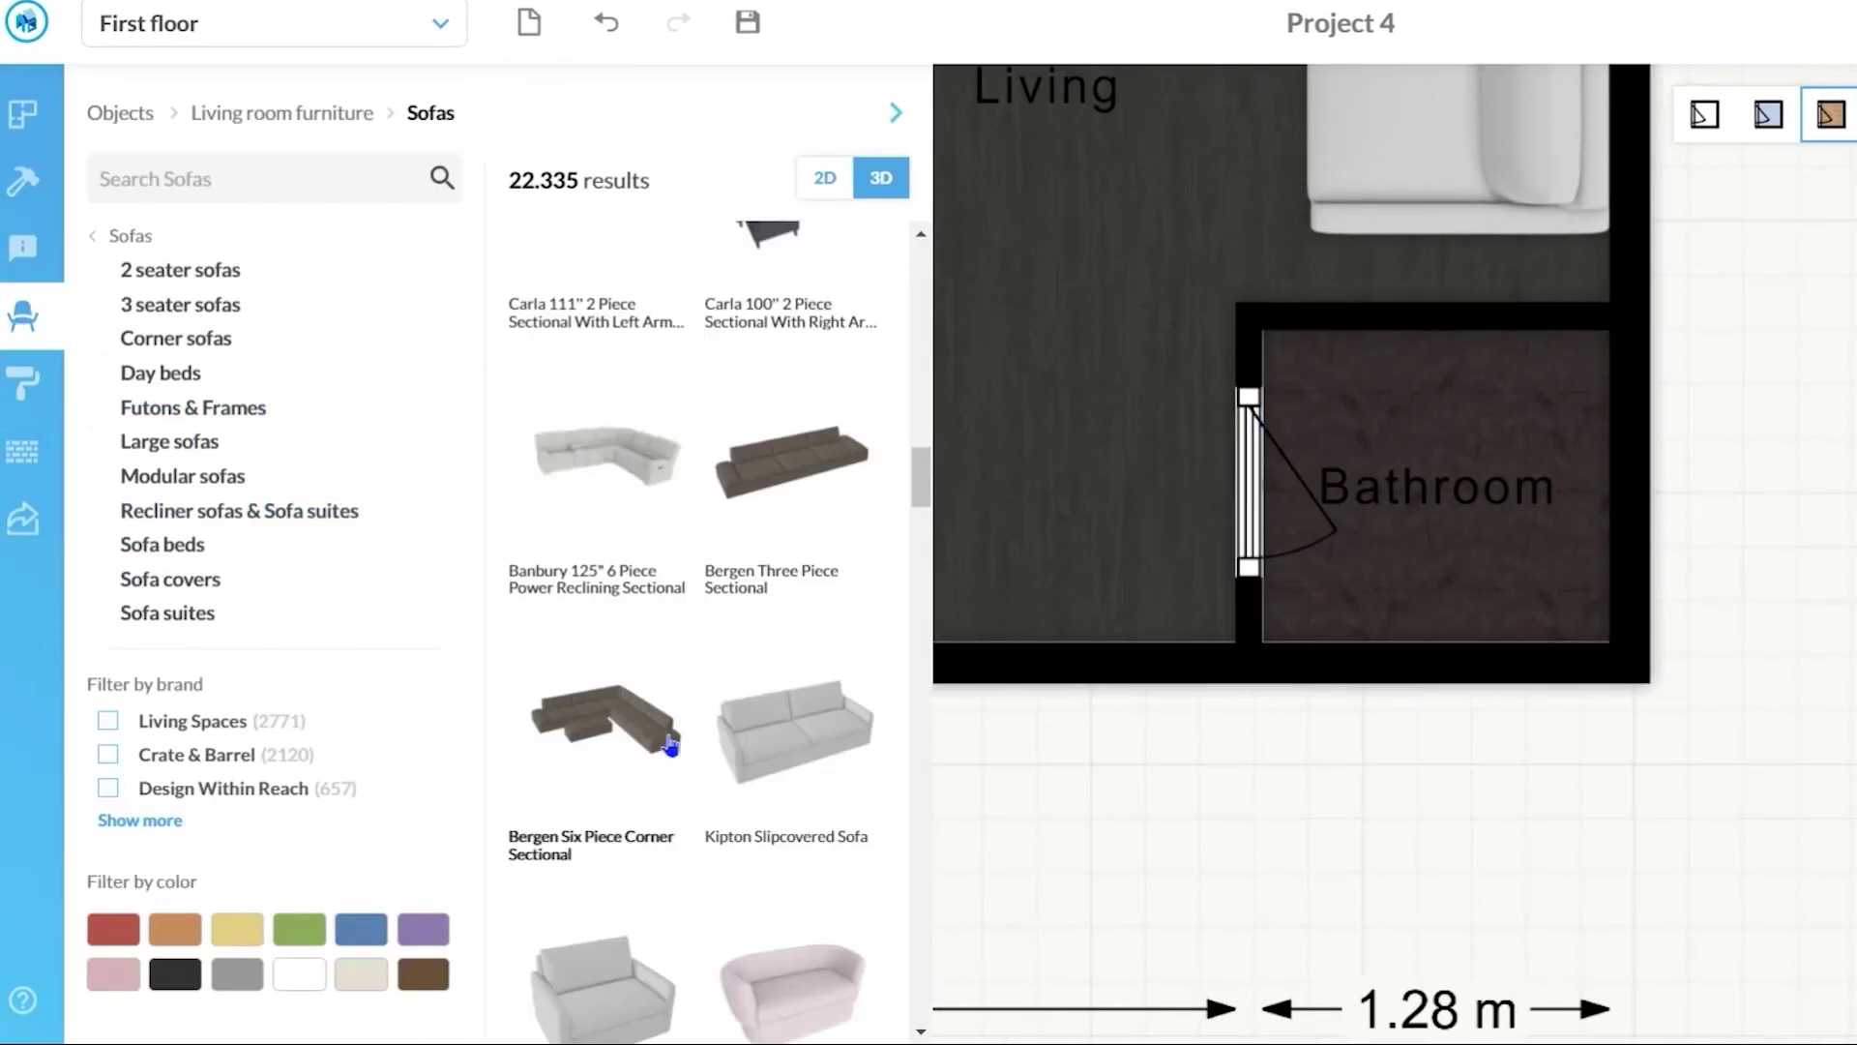
scroll(1103, 747, "down", 3)
left_click_drag(1132, 772, 1438, 886)
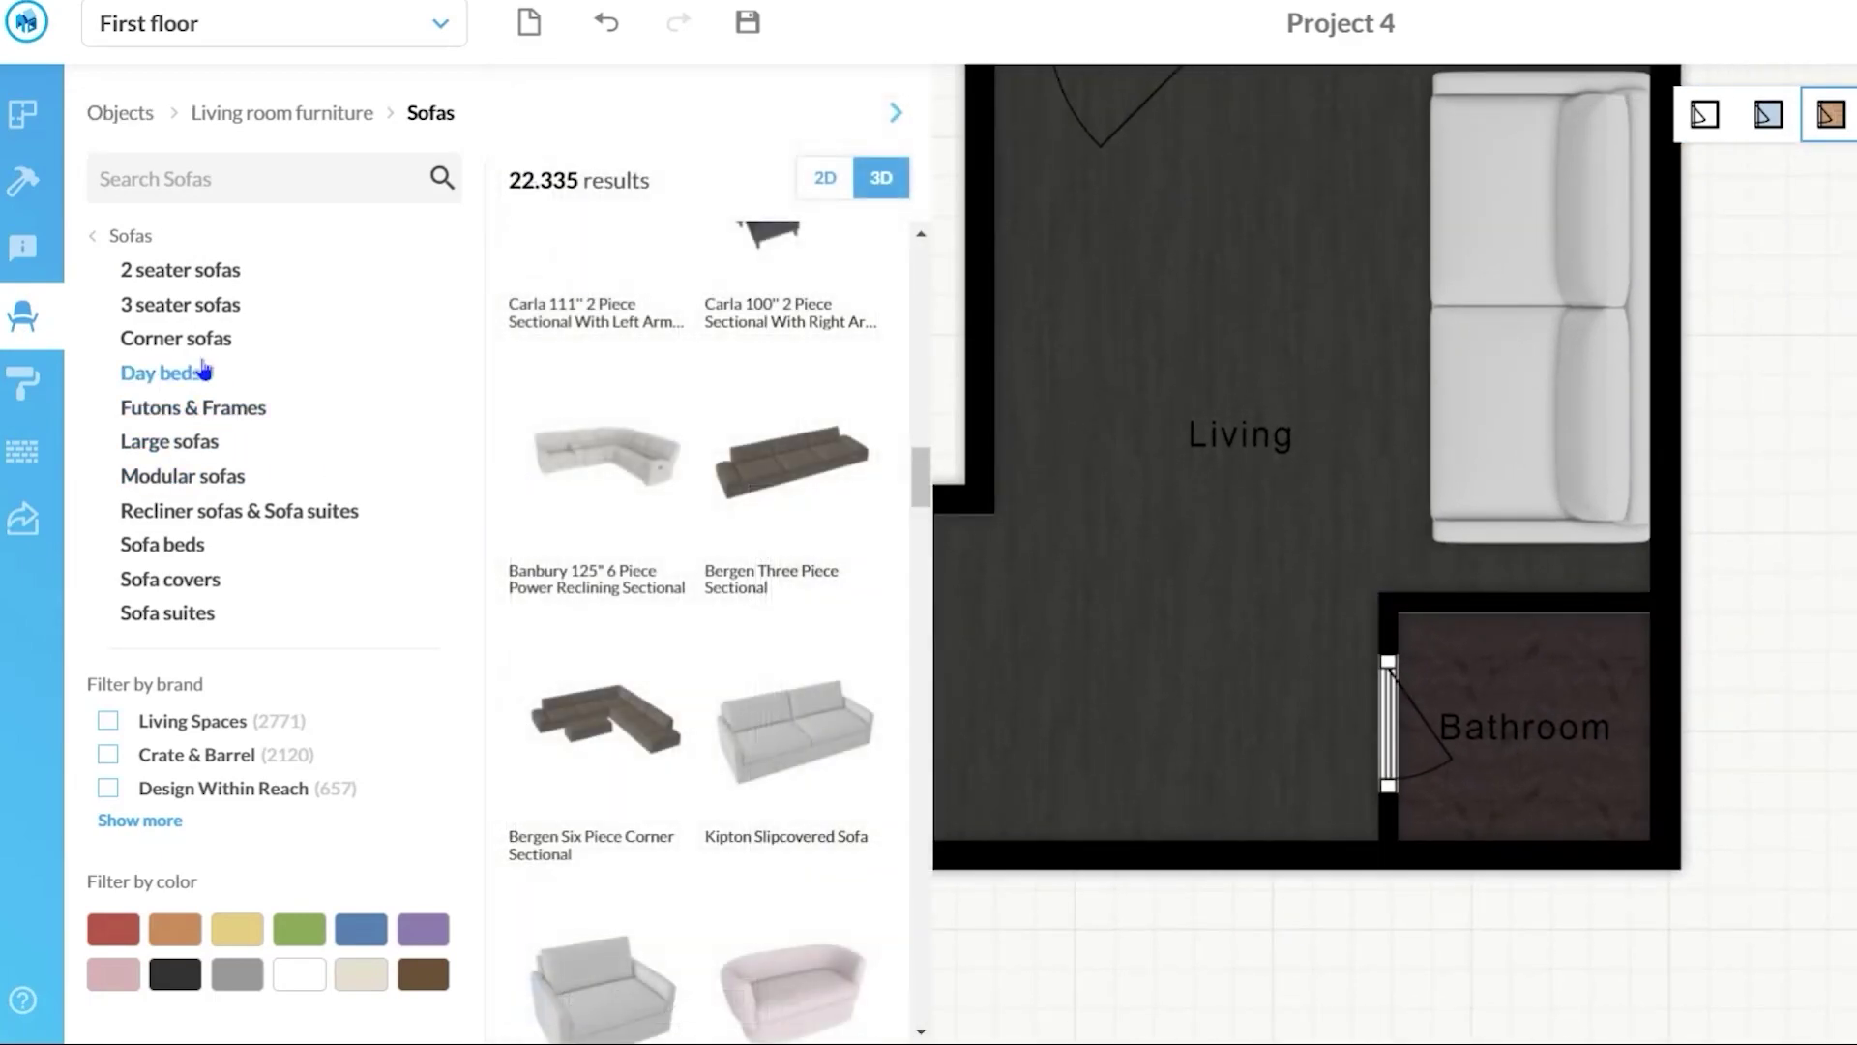
scroll(725, 630, "down", 4)
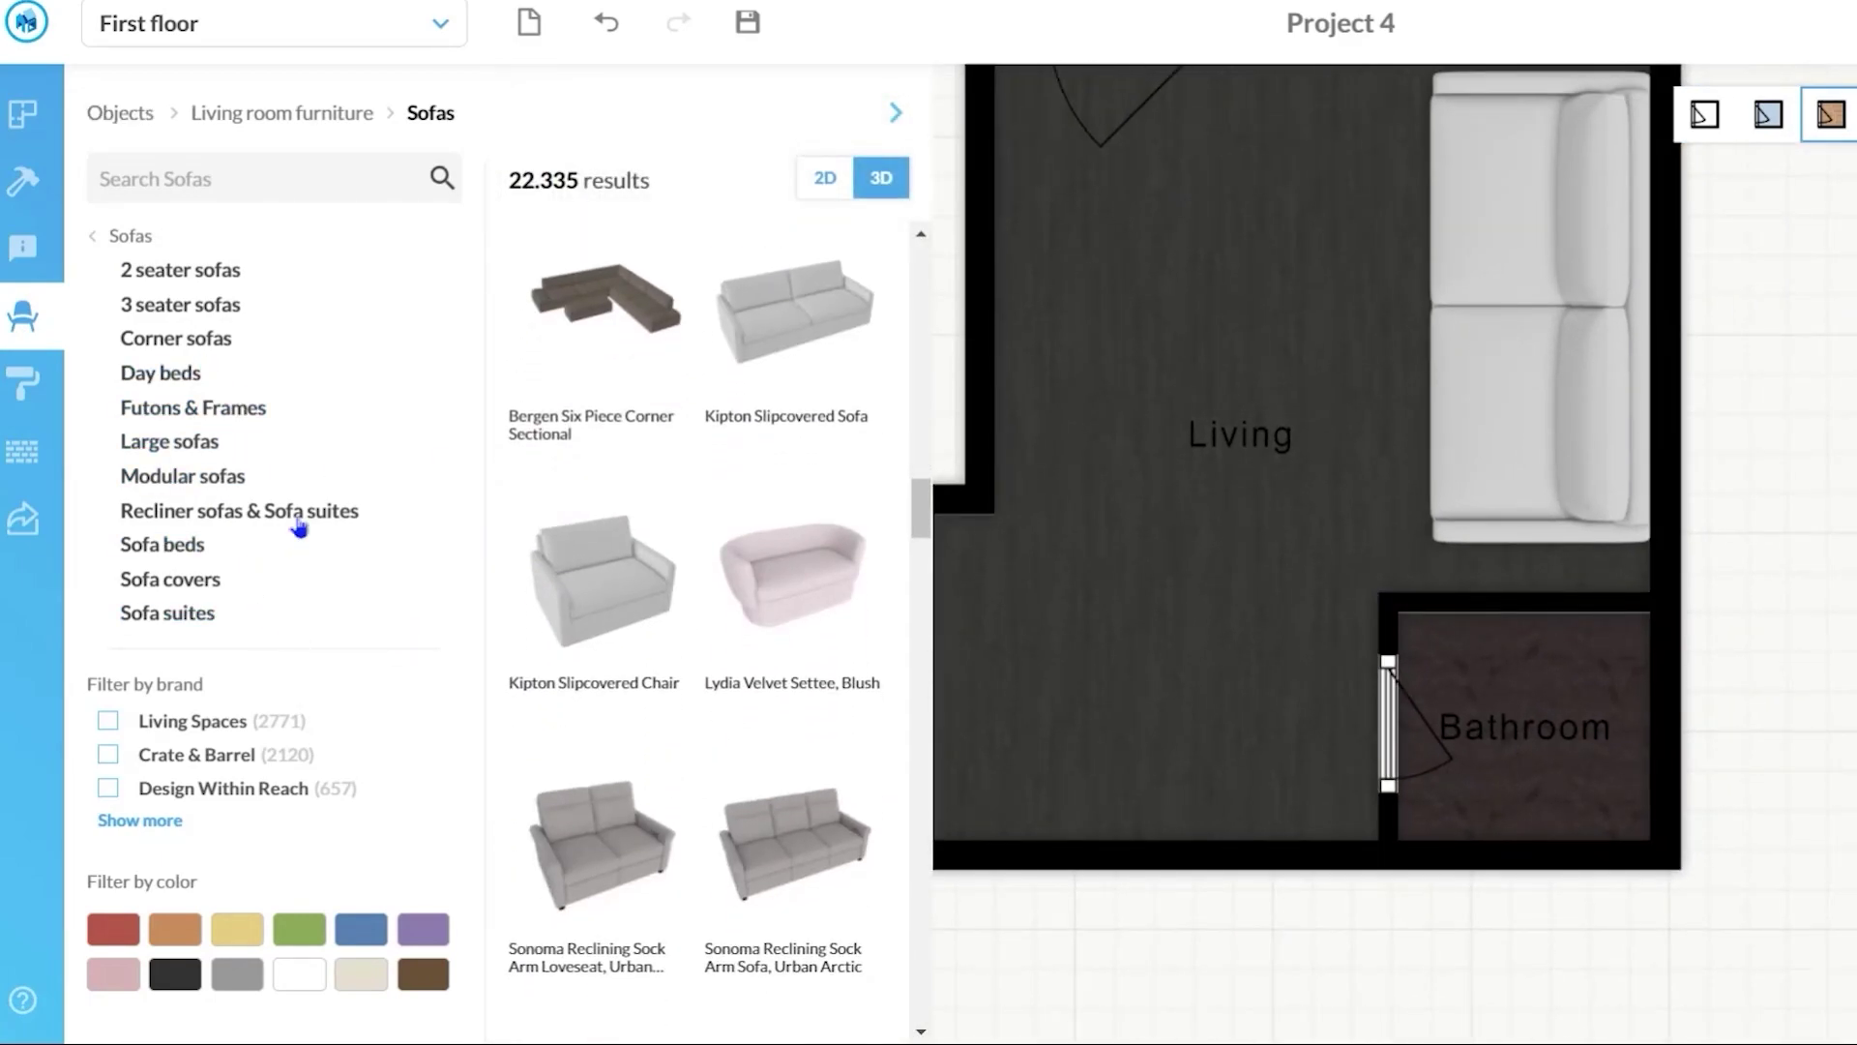
left_click(118, 236)
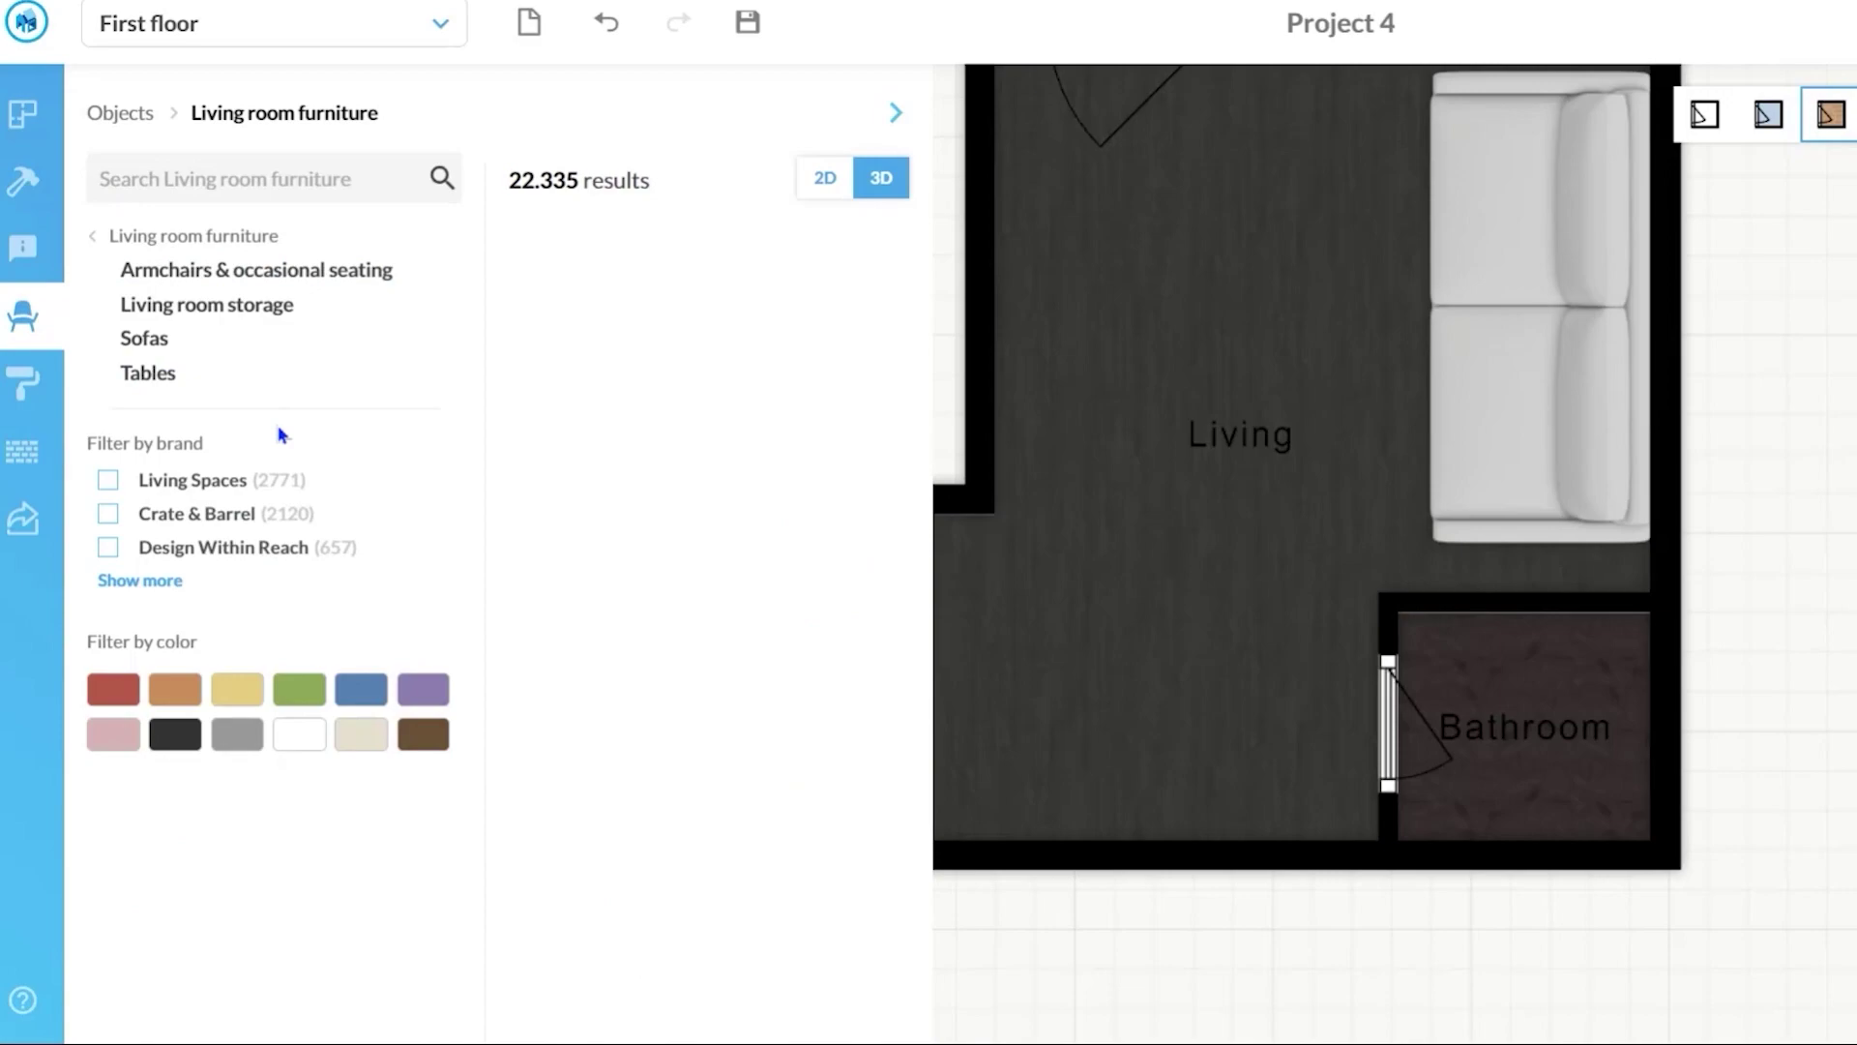
left_click(194, 379)
scroll(250, 966, "down", 1)
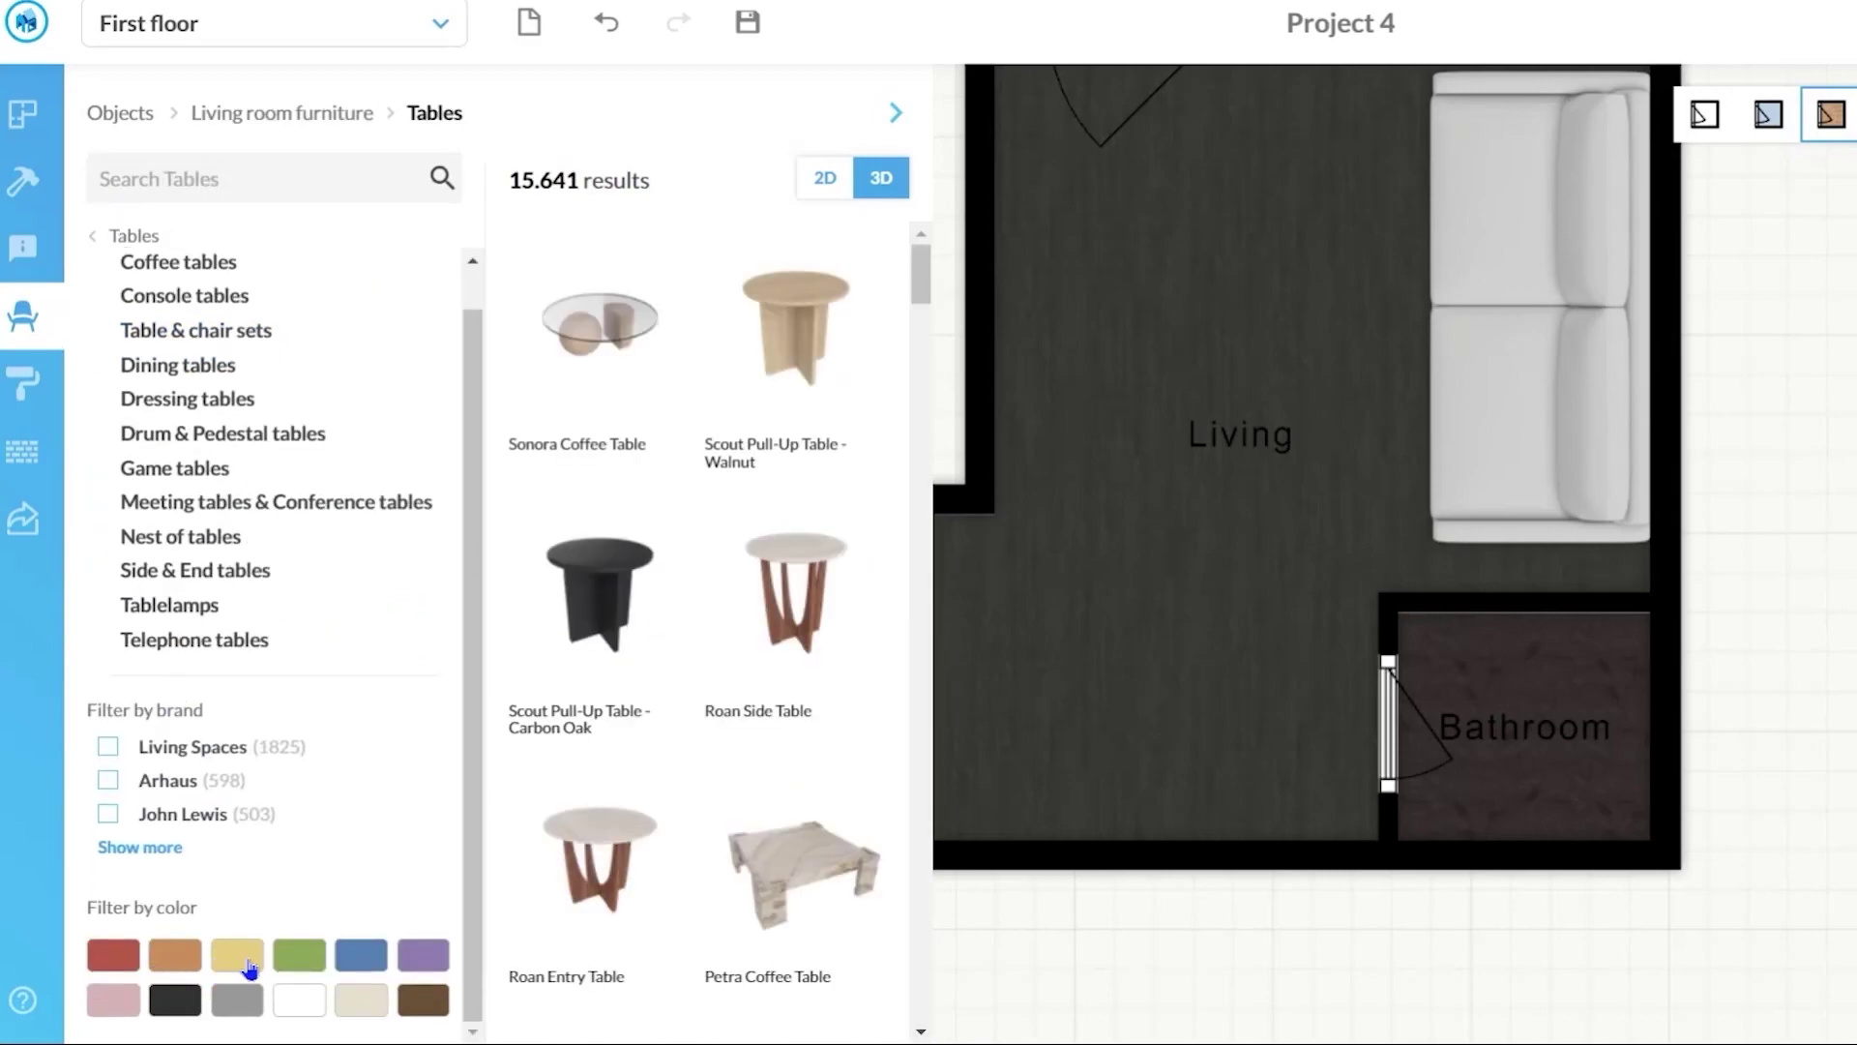
left_click(300, 1000)
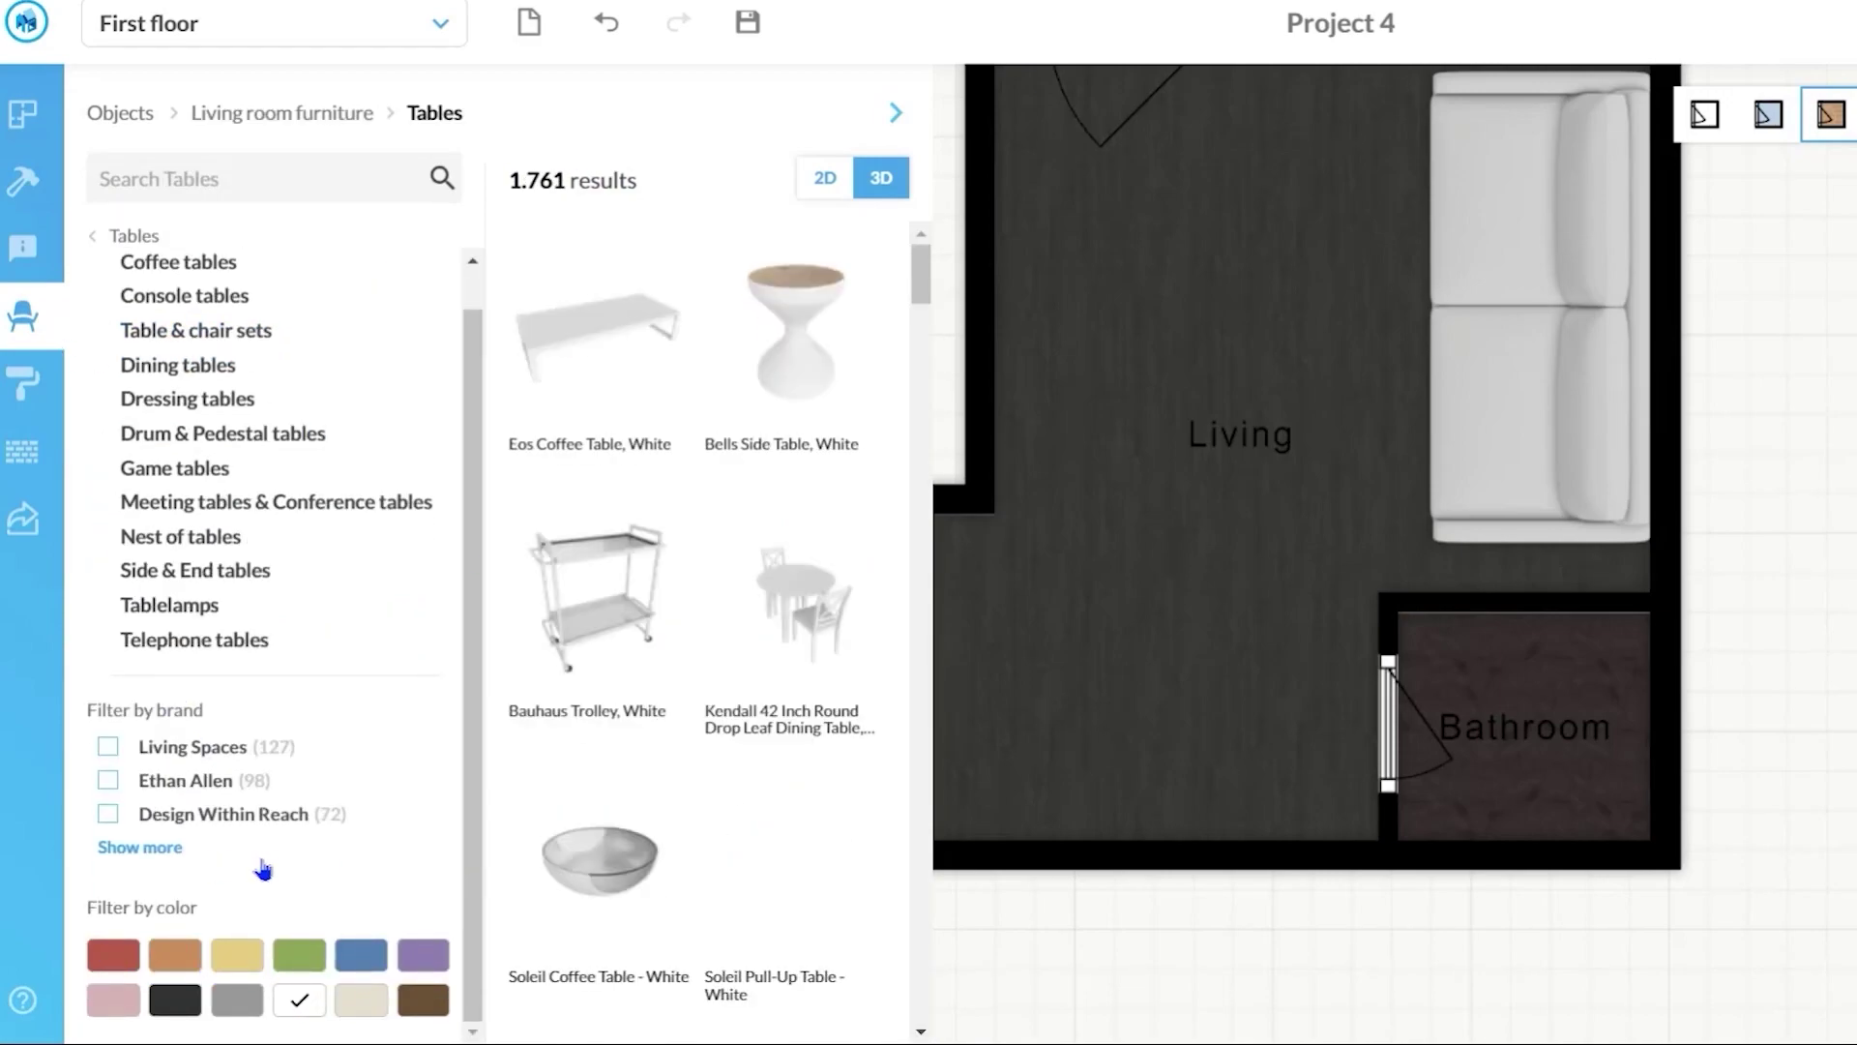
left_click_drag(557, 329, 1339, 310)
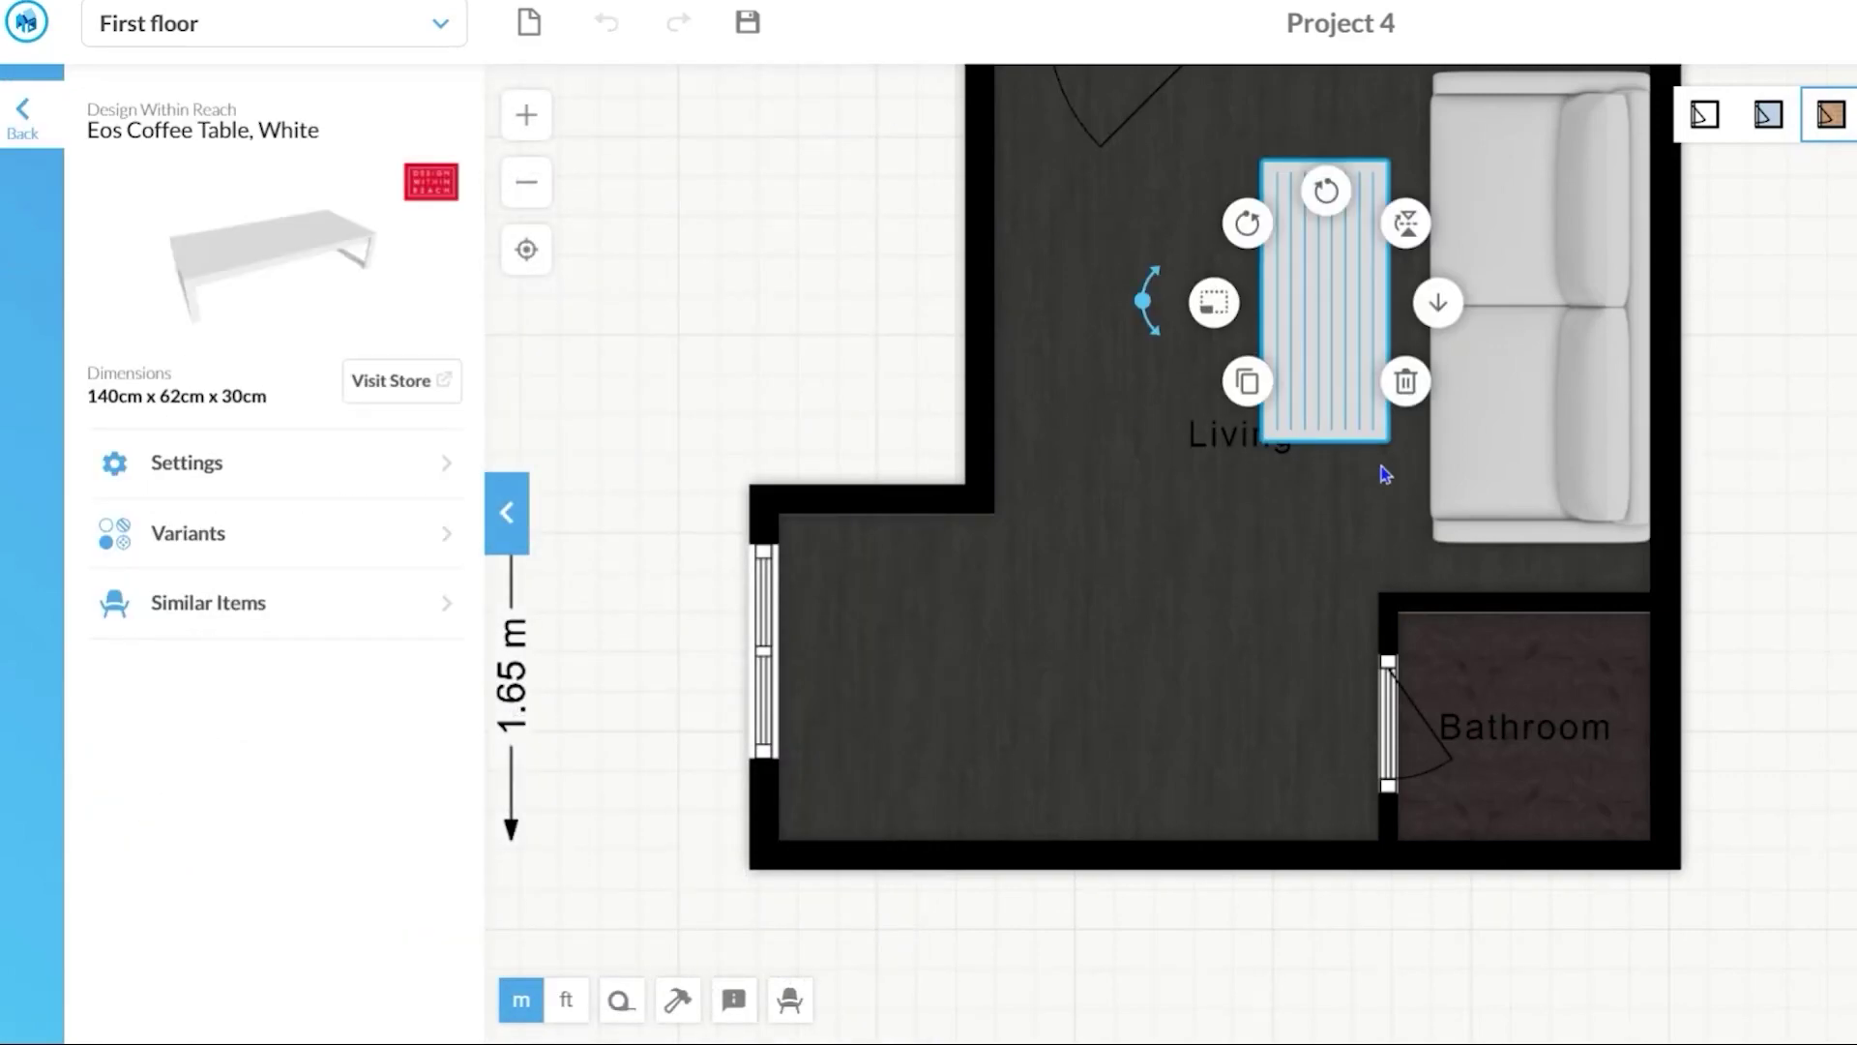
Resize the coffee table to about 121 x 41 cm and center it more closely in front of the sofa
left_click(1251, 387)
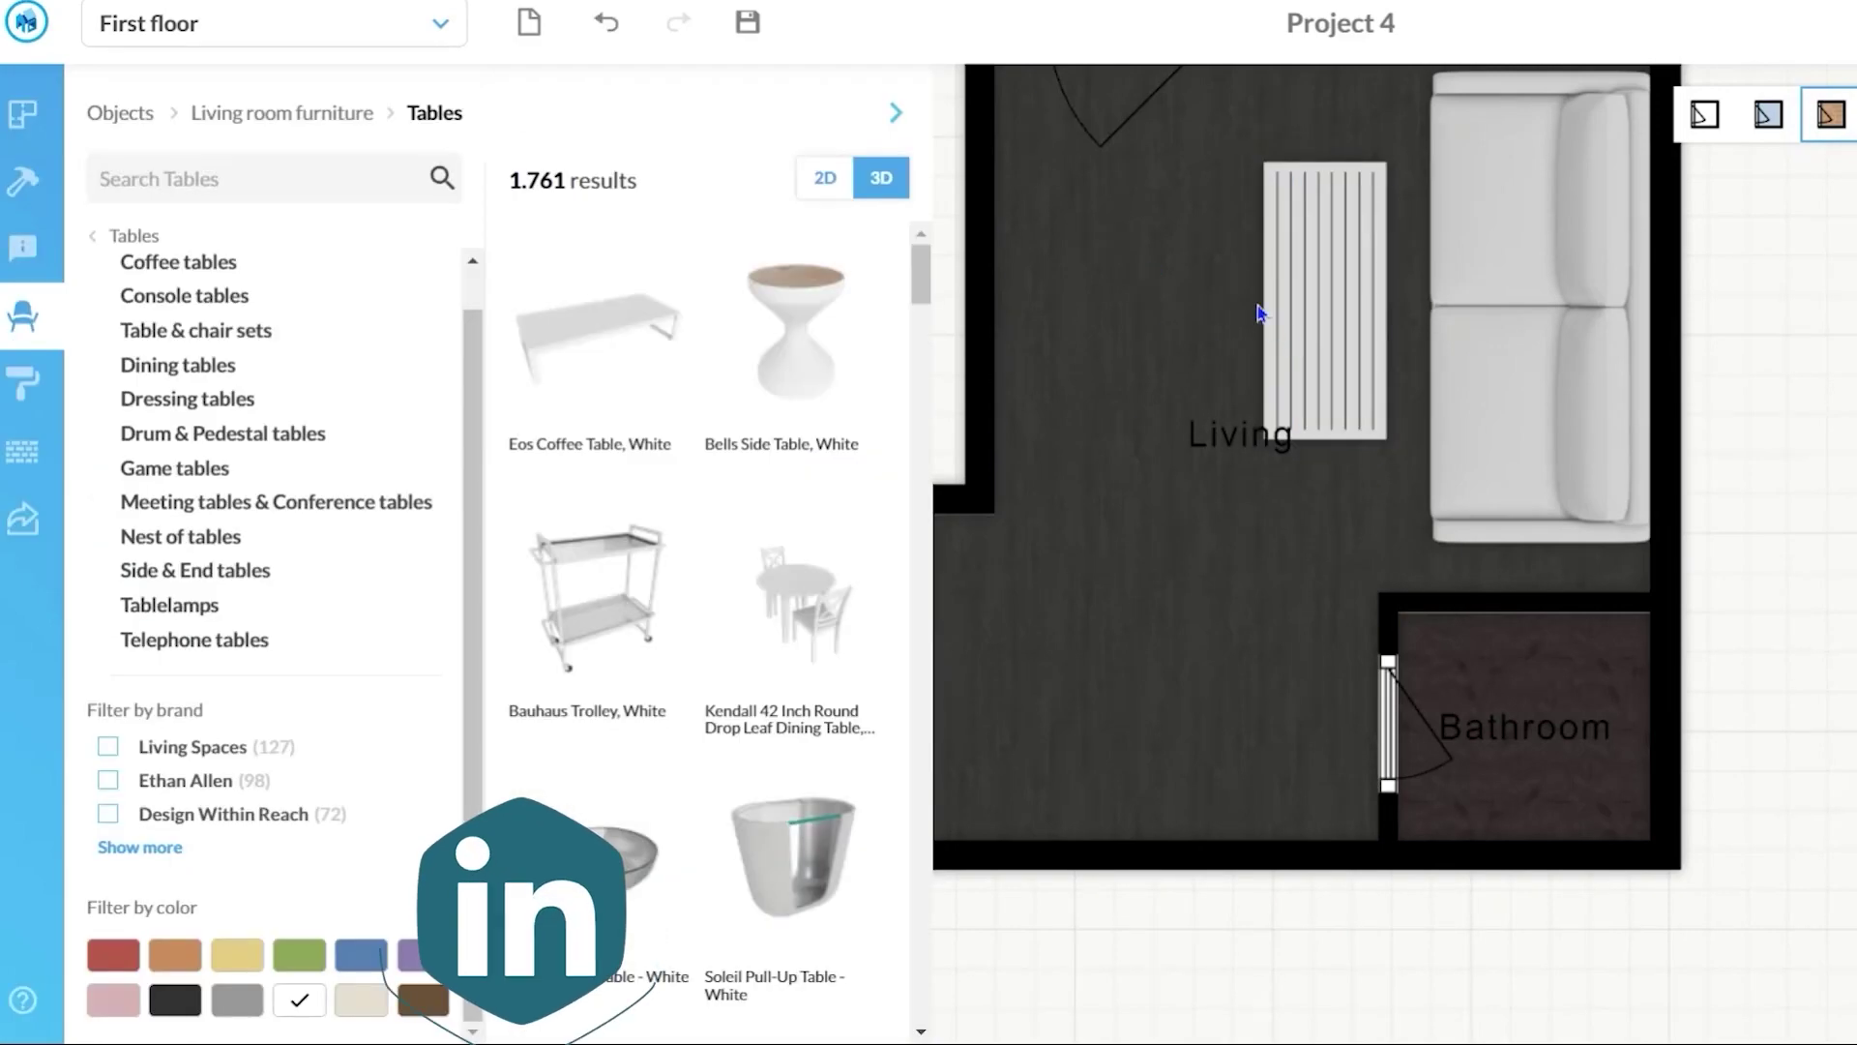
left_click(1323, 330)
left_click(1218, 306)
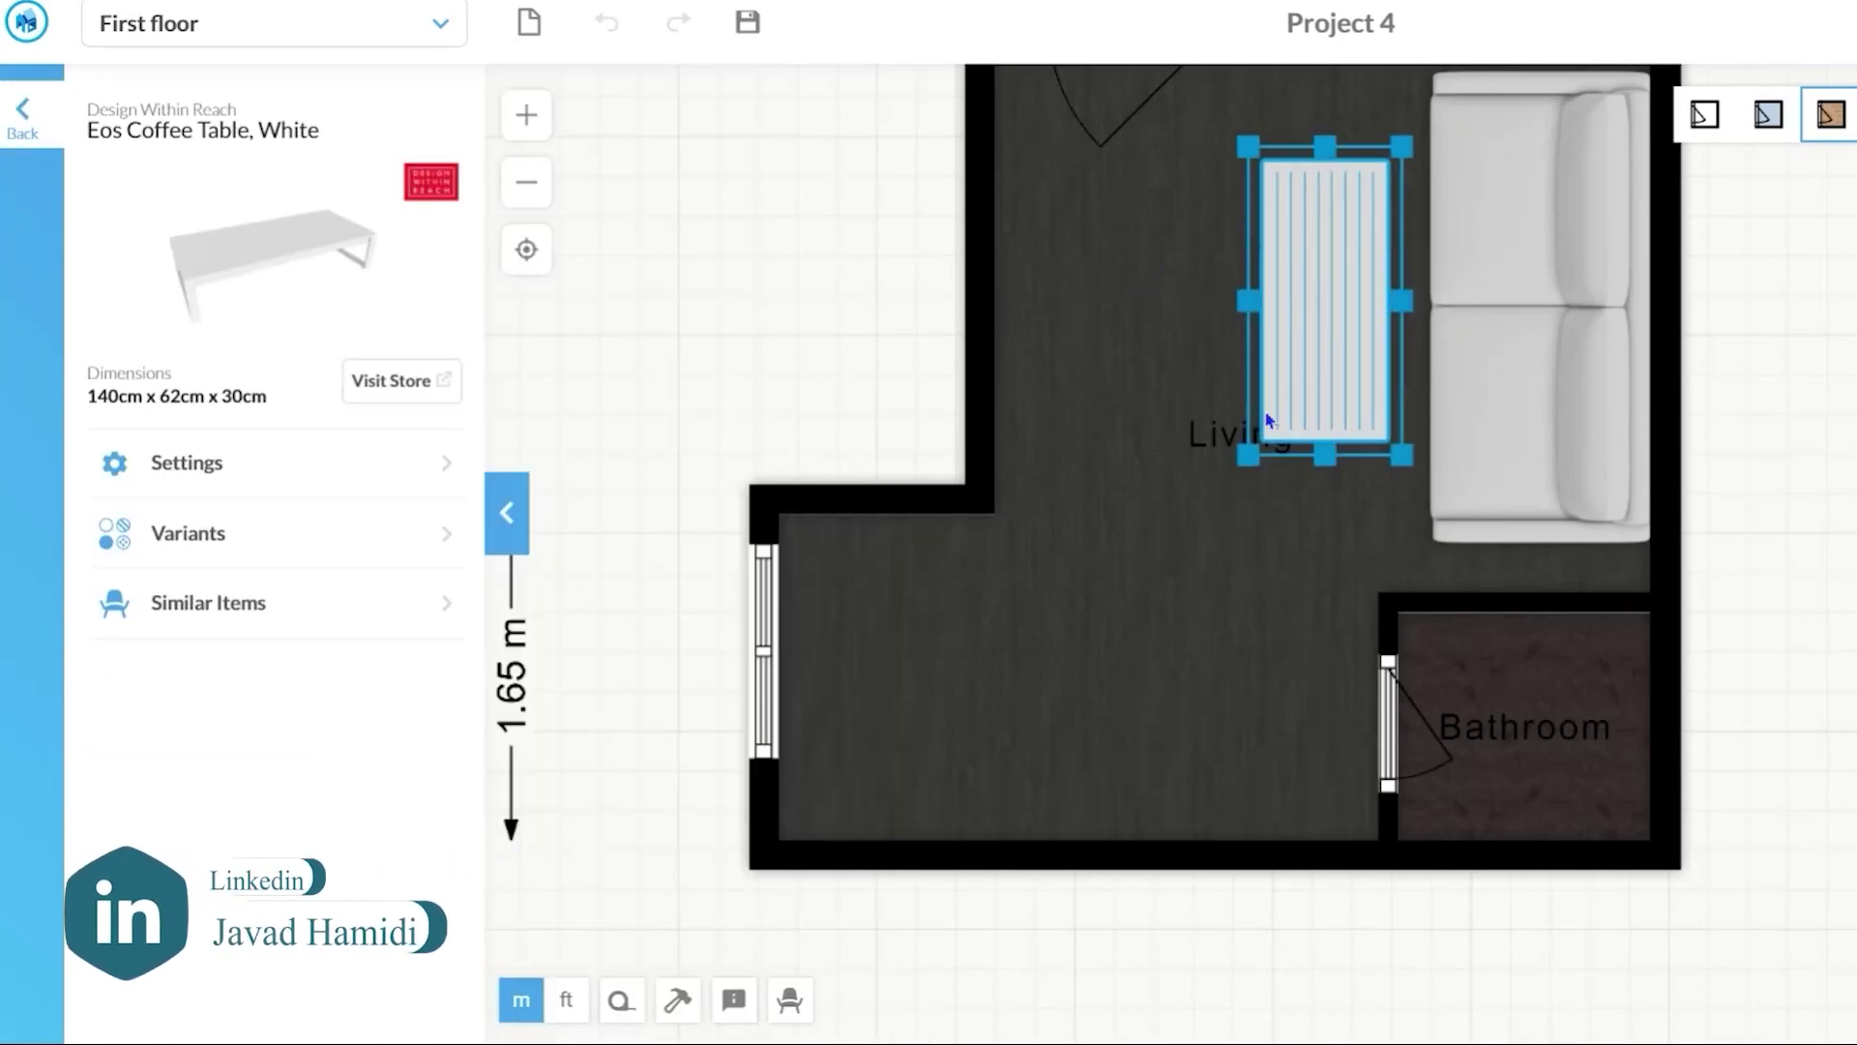
left_click_drag(1252, 465, 1295, 427)
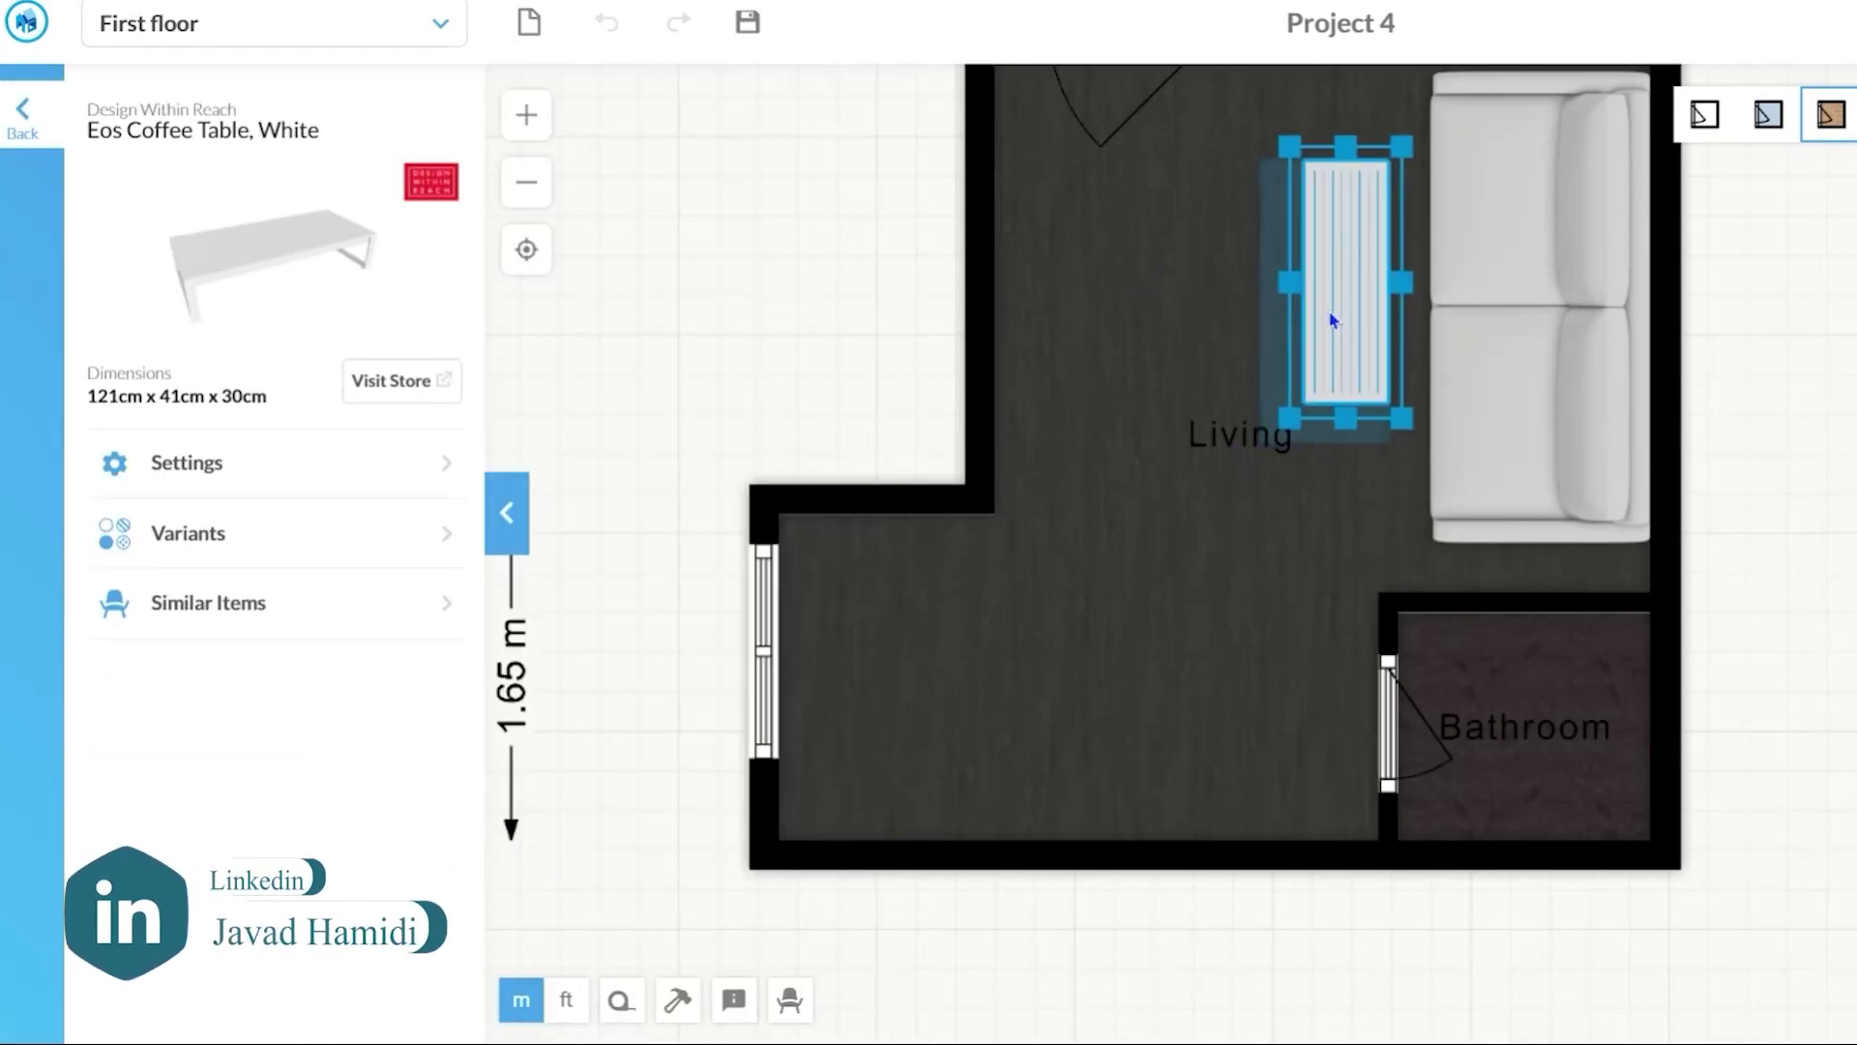
left_click(1429, 380)
left_click_drag(1351, 305, 1345, 315)
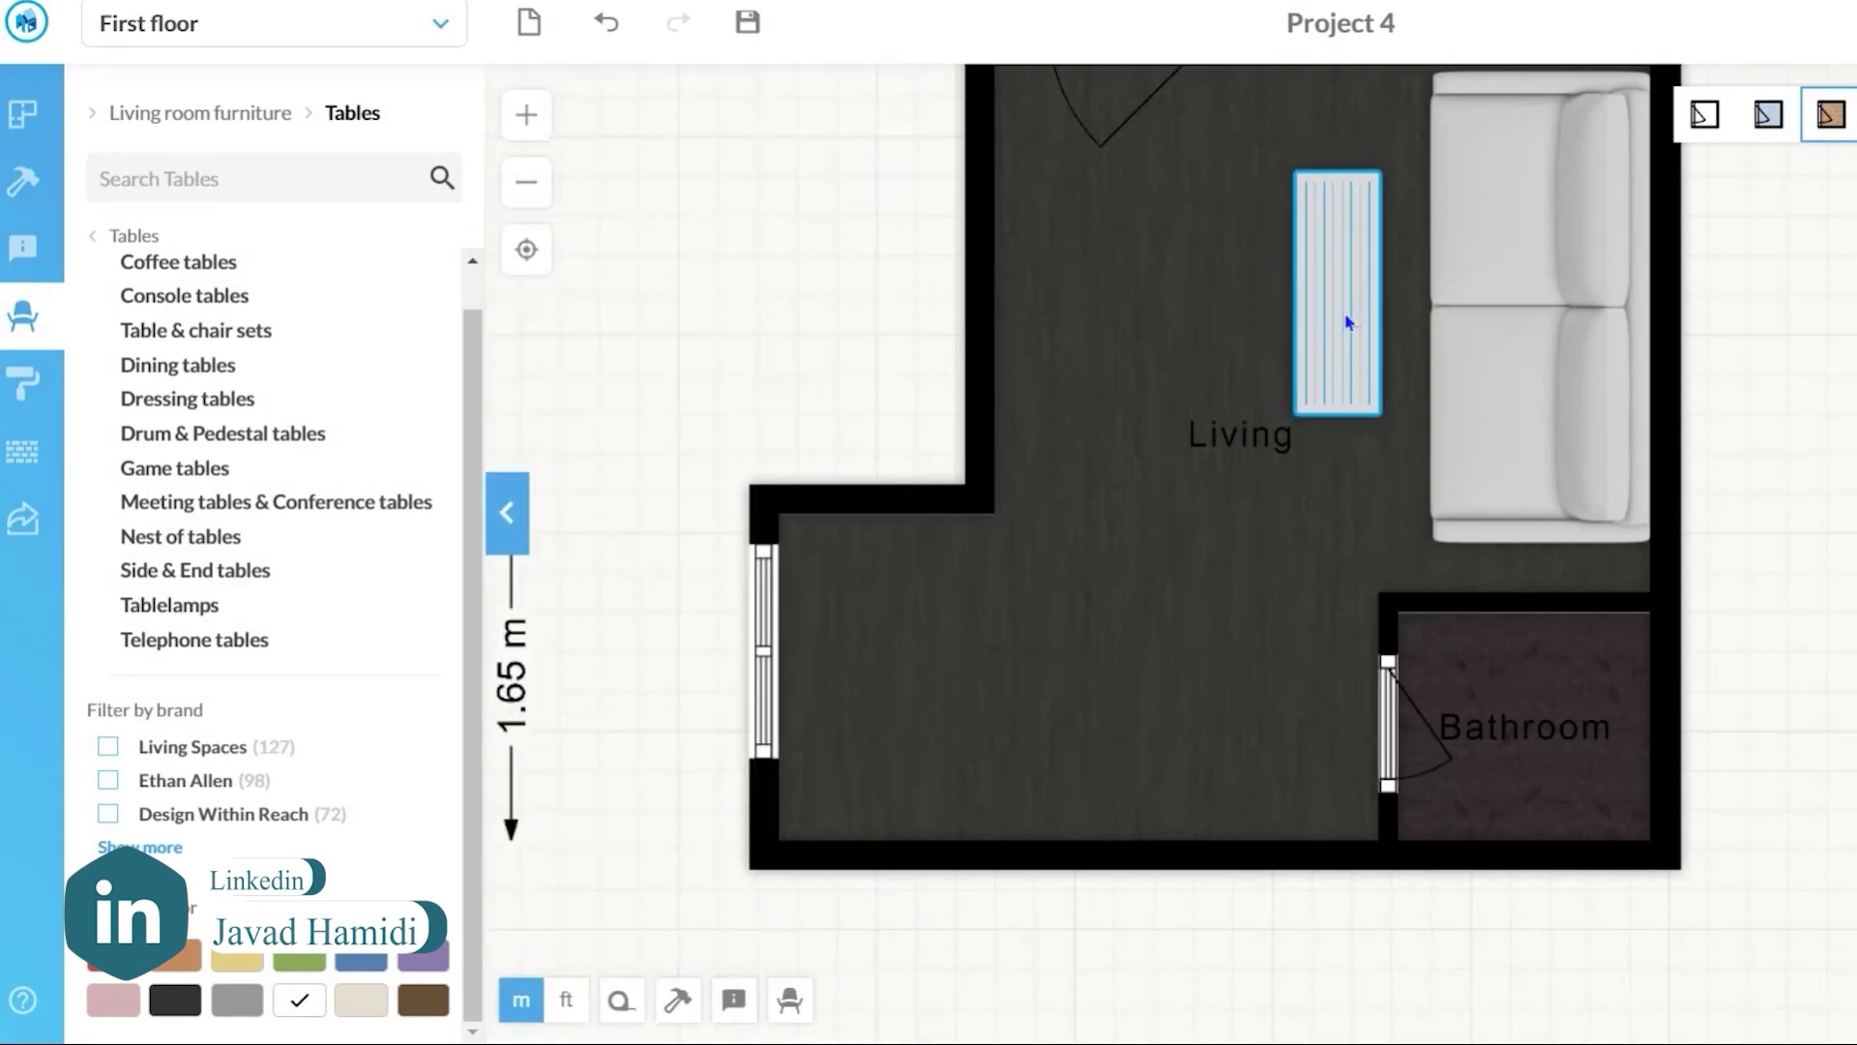
Return from the table models to the full object library and search it for "FRAME"
left_click(507, 513)
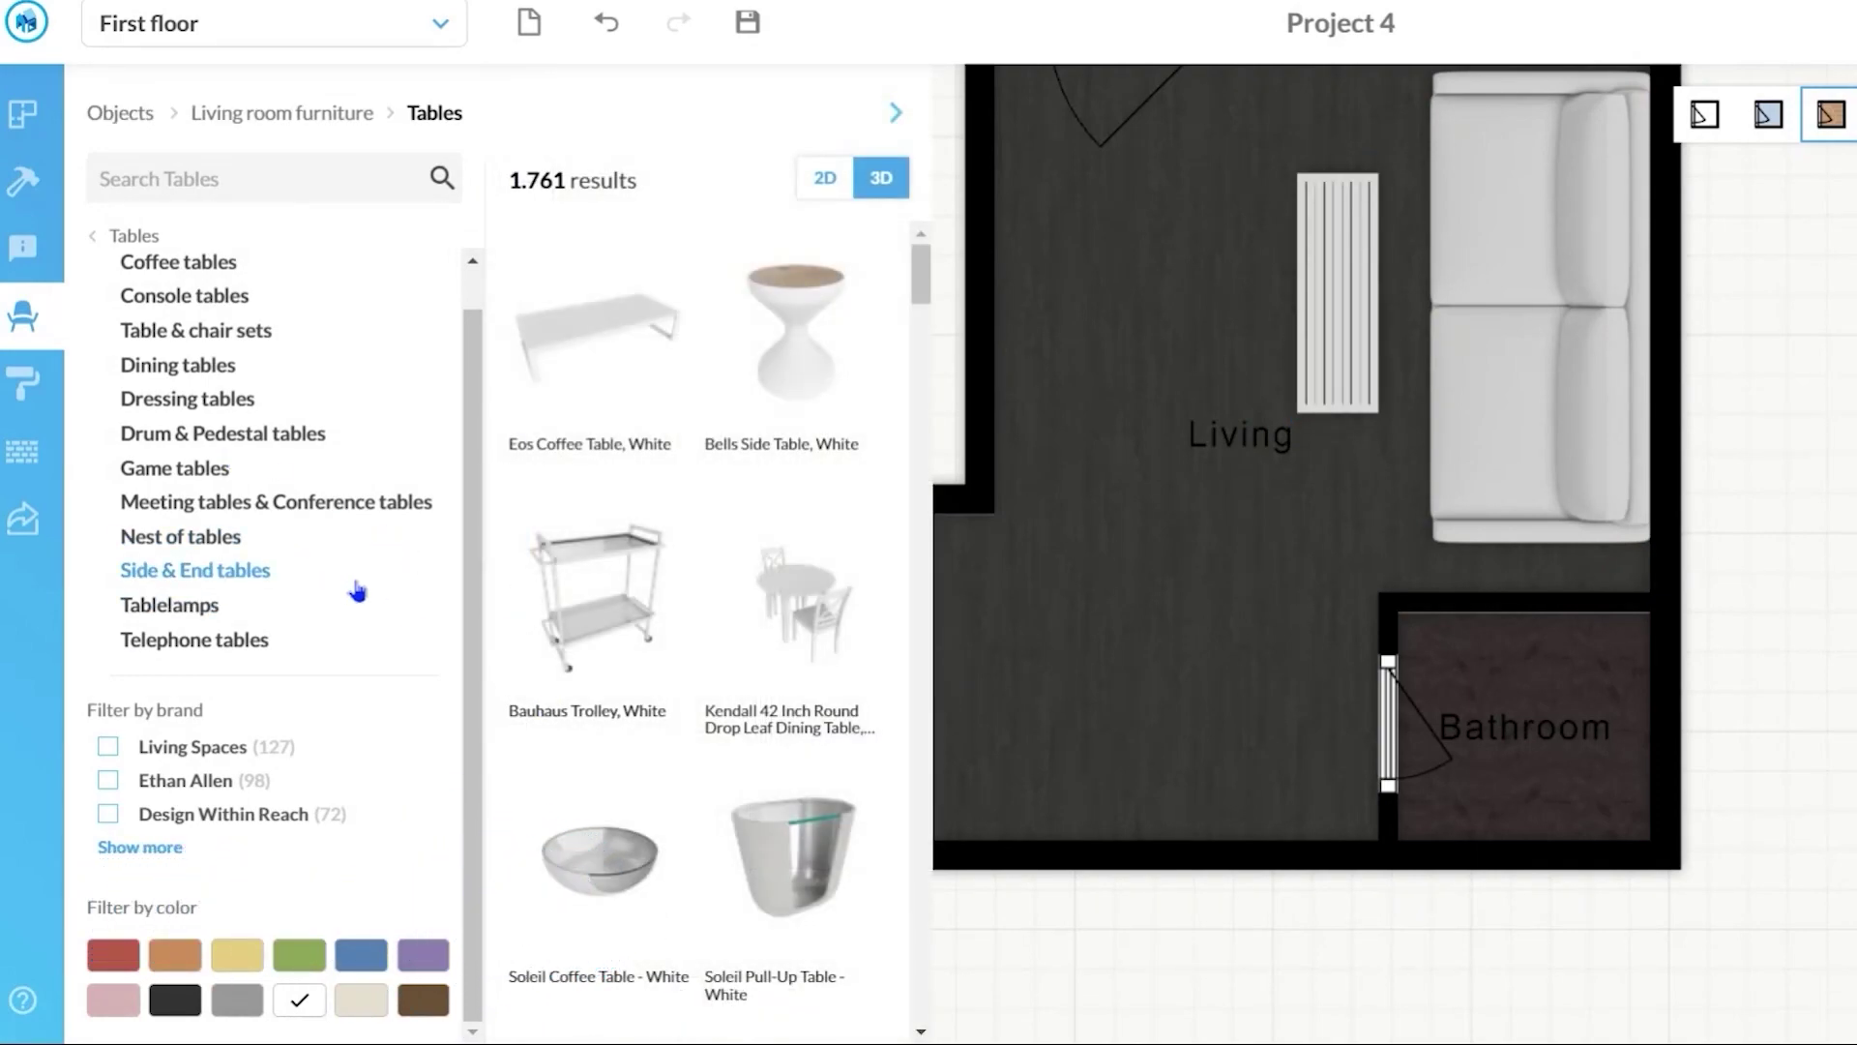
scroll(912, 802, "down", 2)
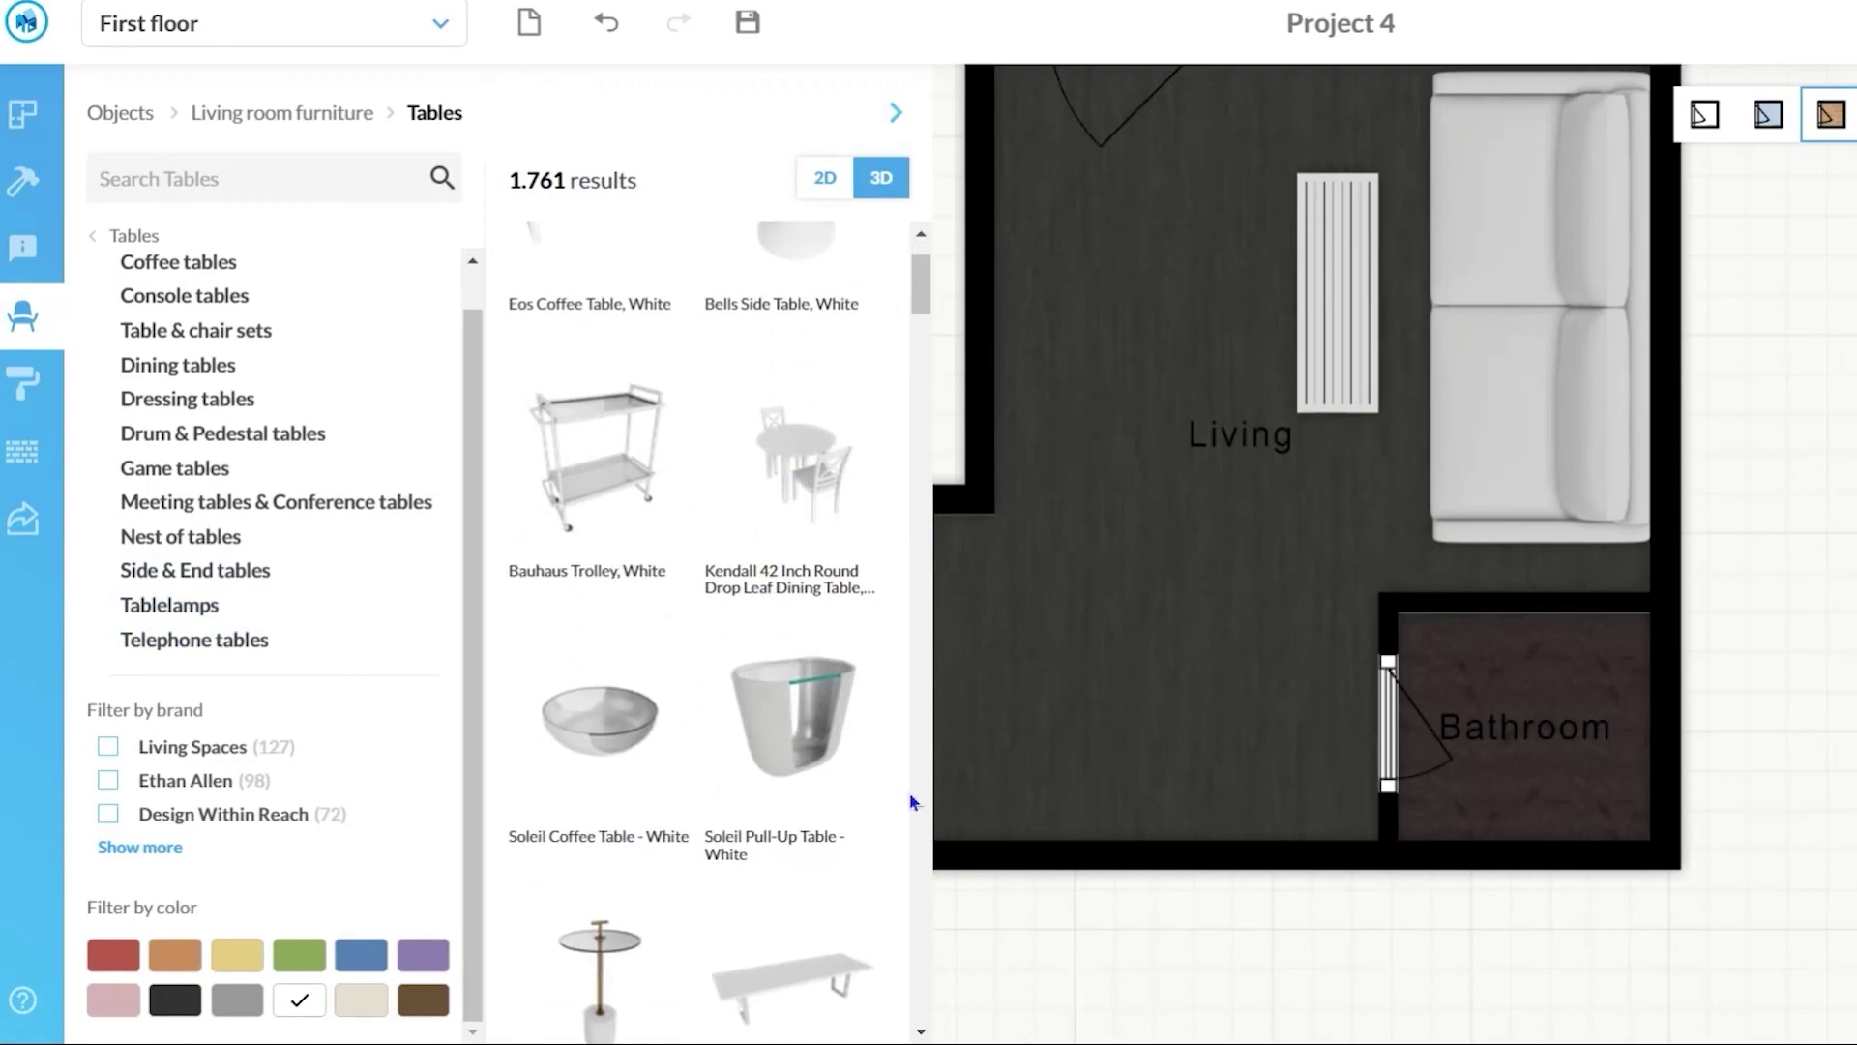
scroll(655, 687, "down", 6)
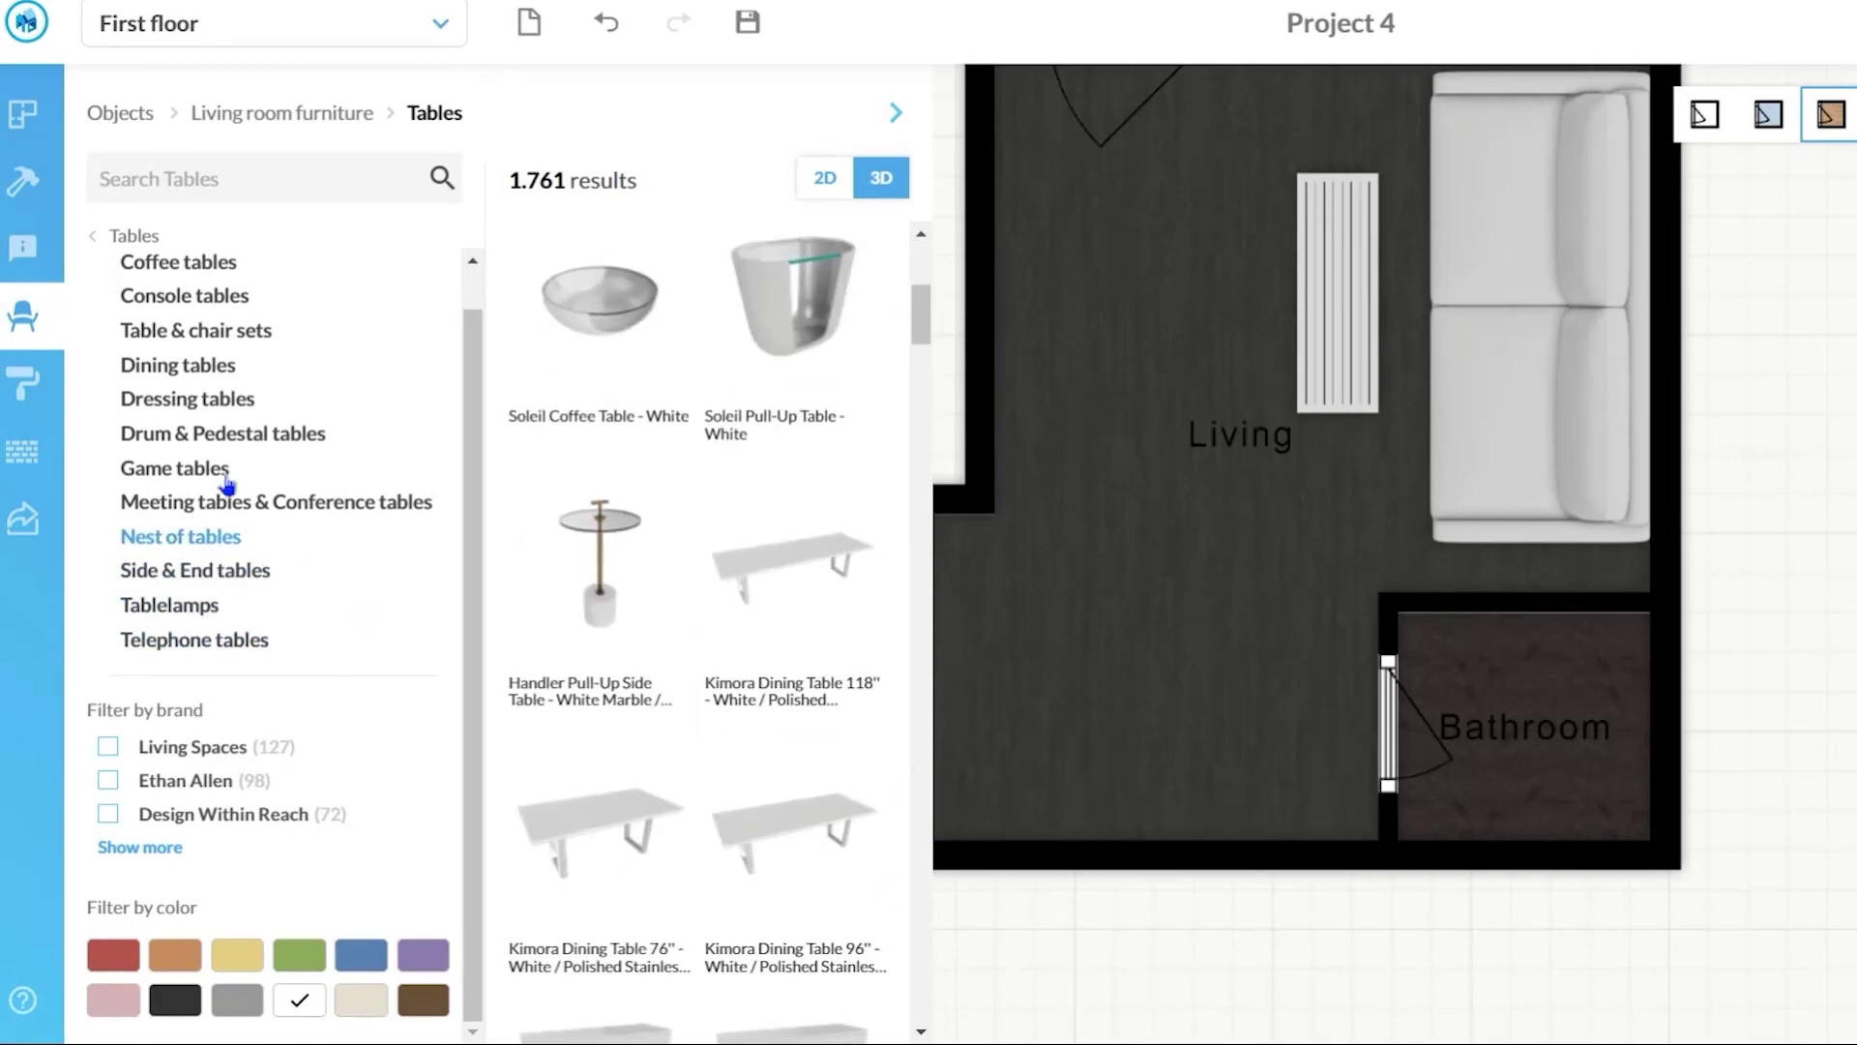
left_click(120, 236)
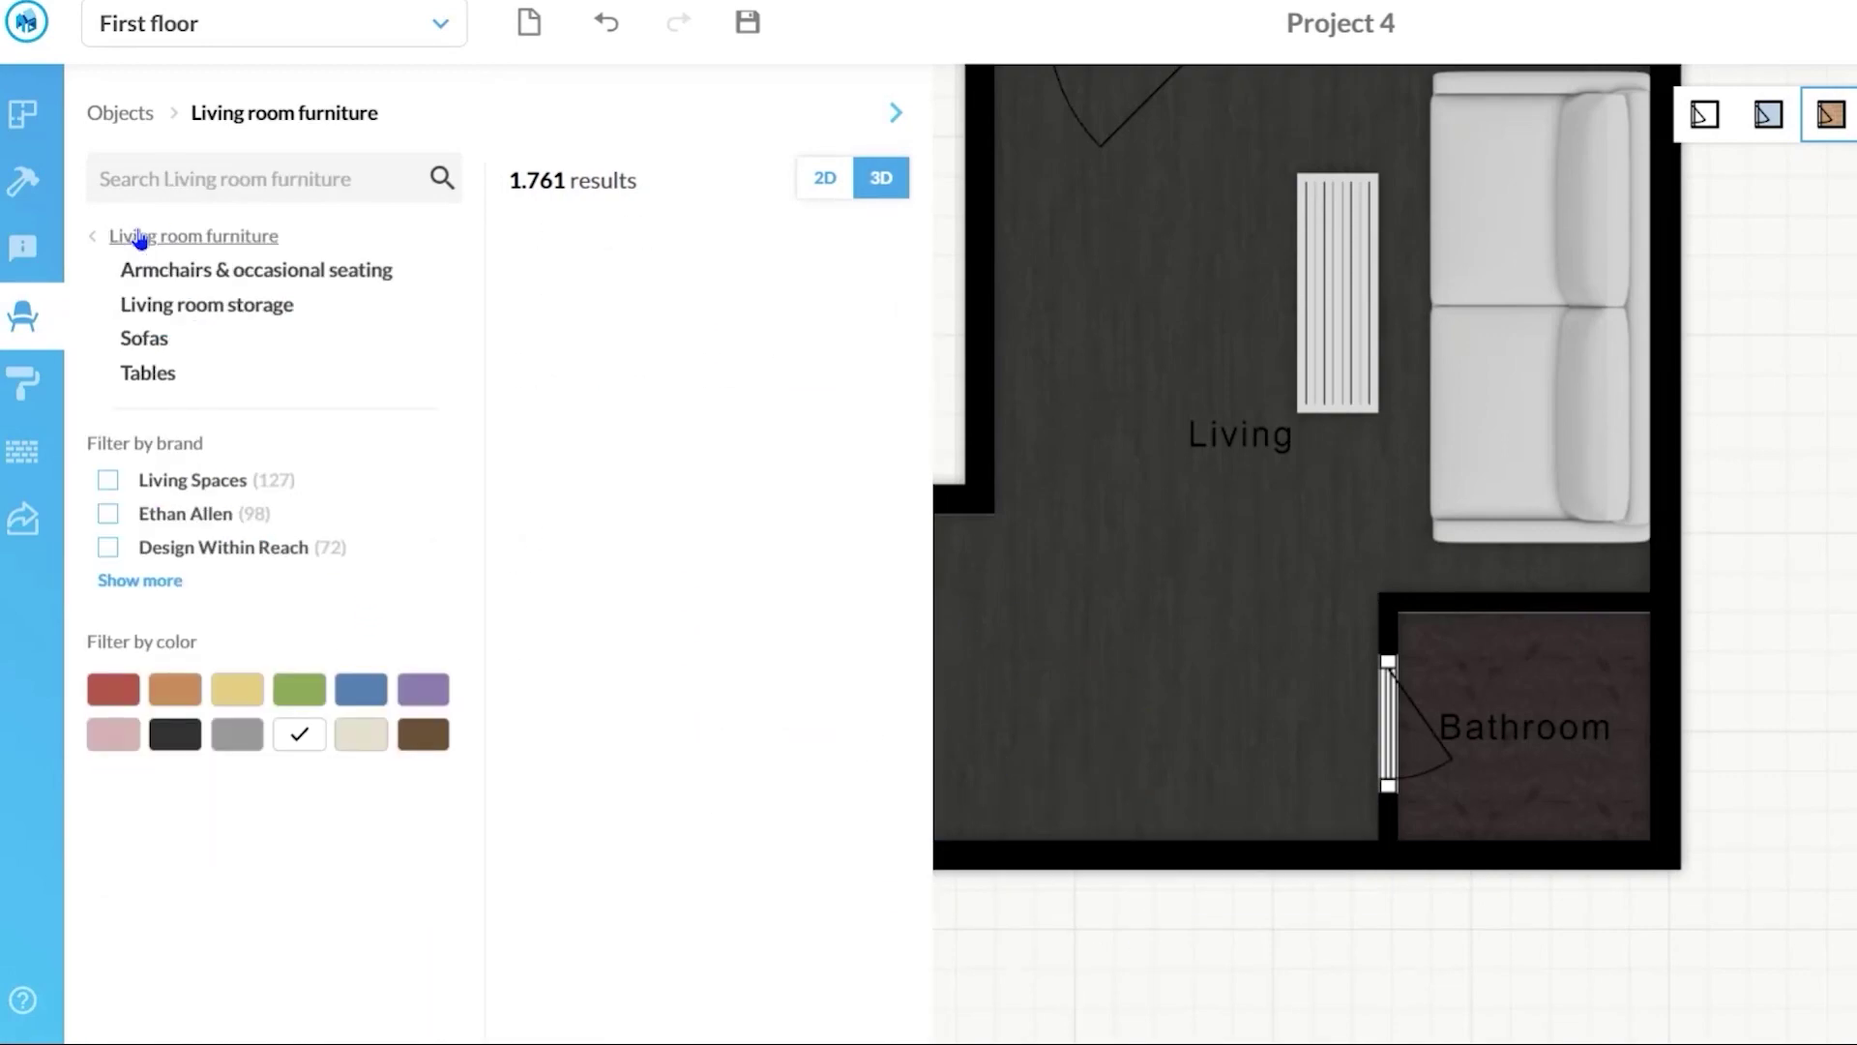
left_click(206, 236)
left_click(266, 183)
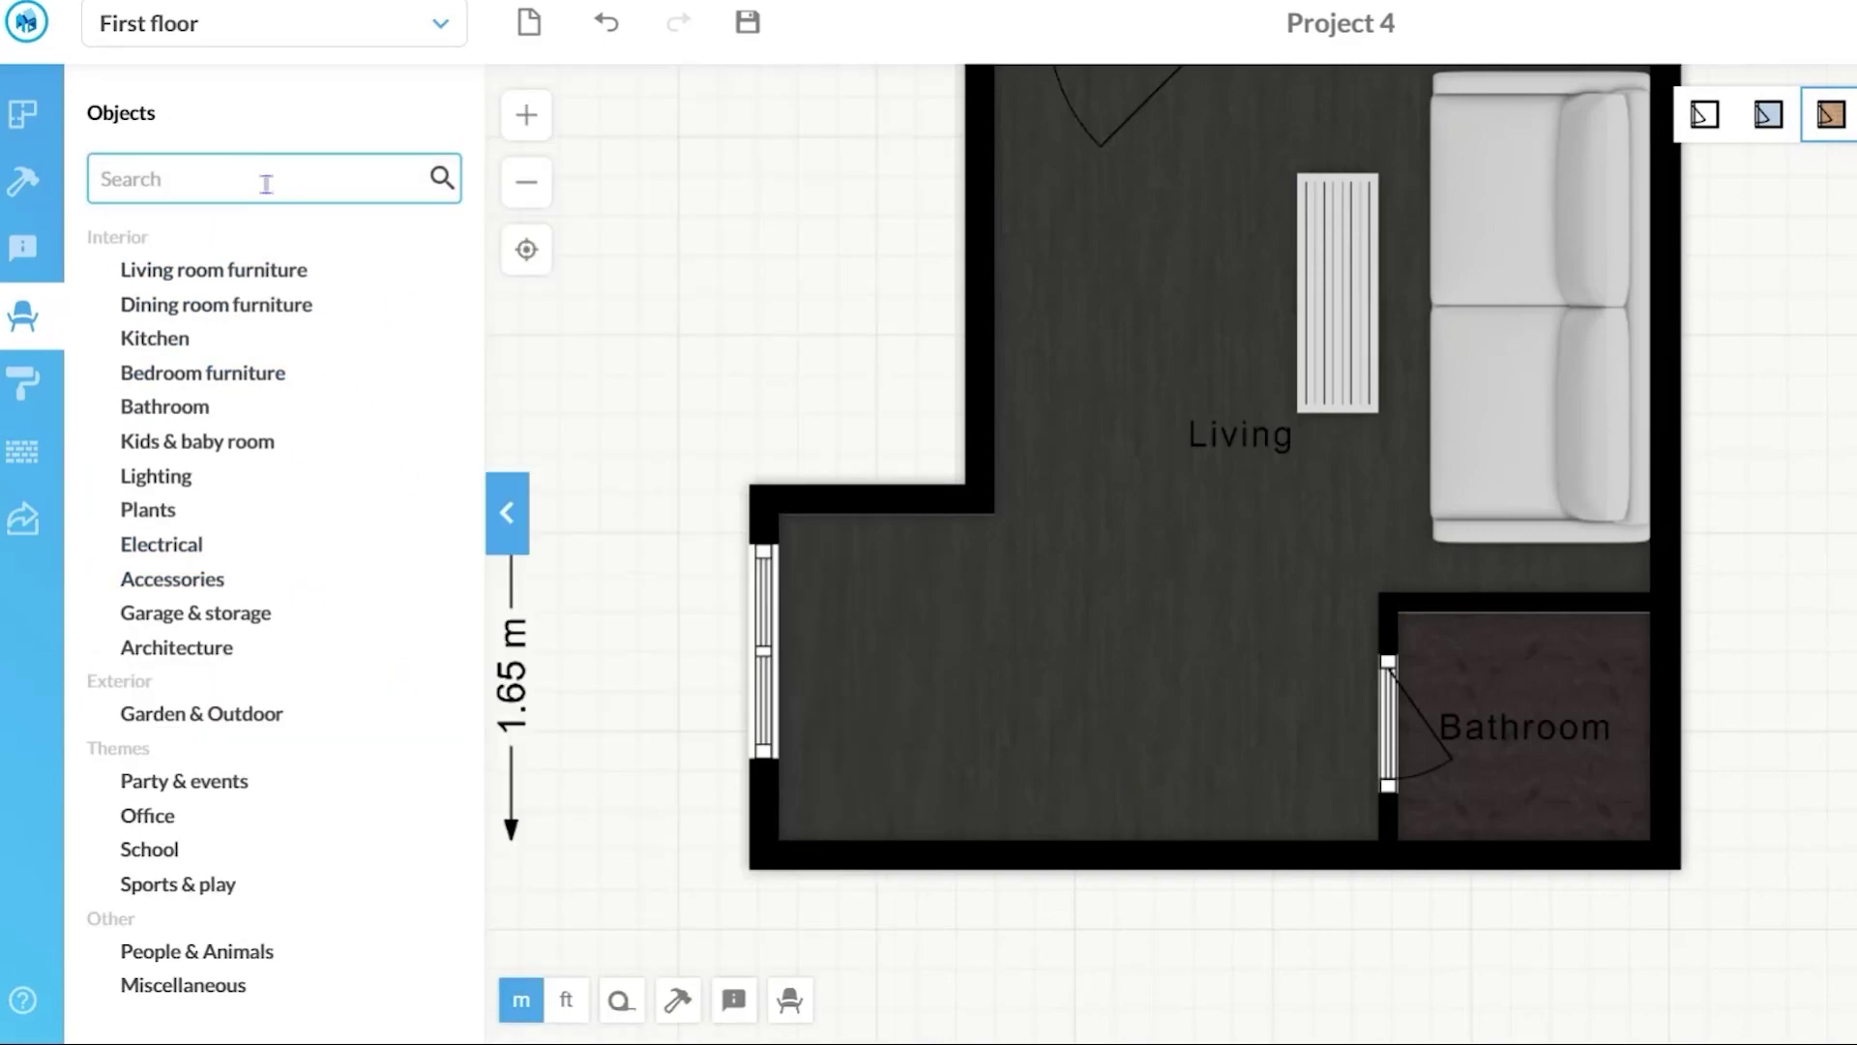
type("G")
key("BackSpace")
type("FRAME")
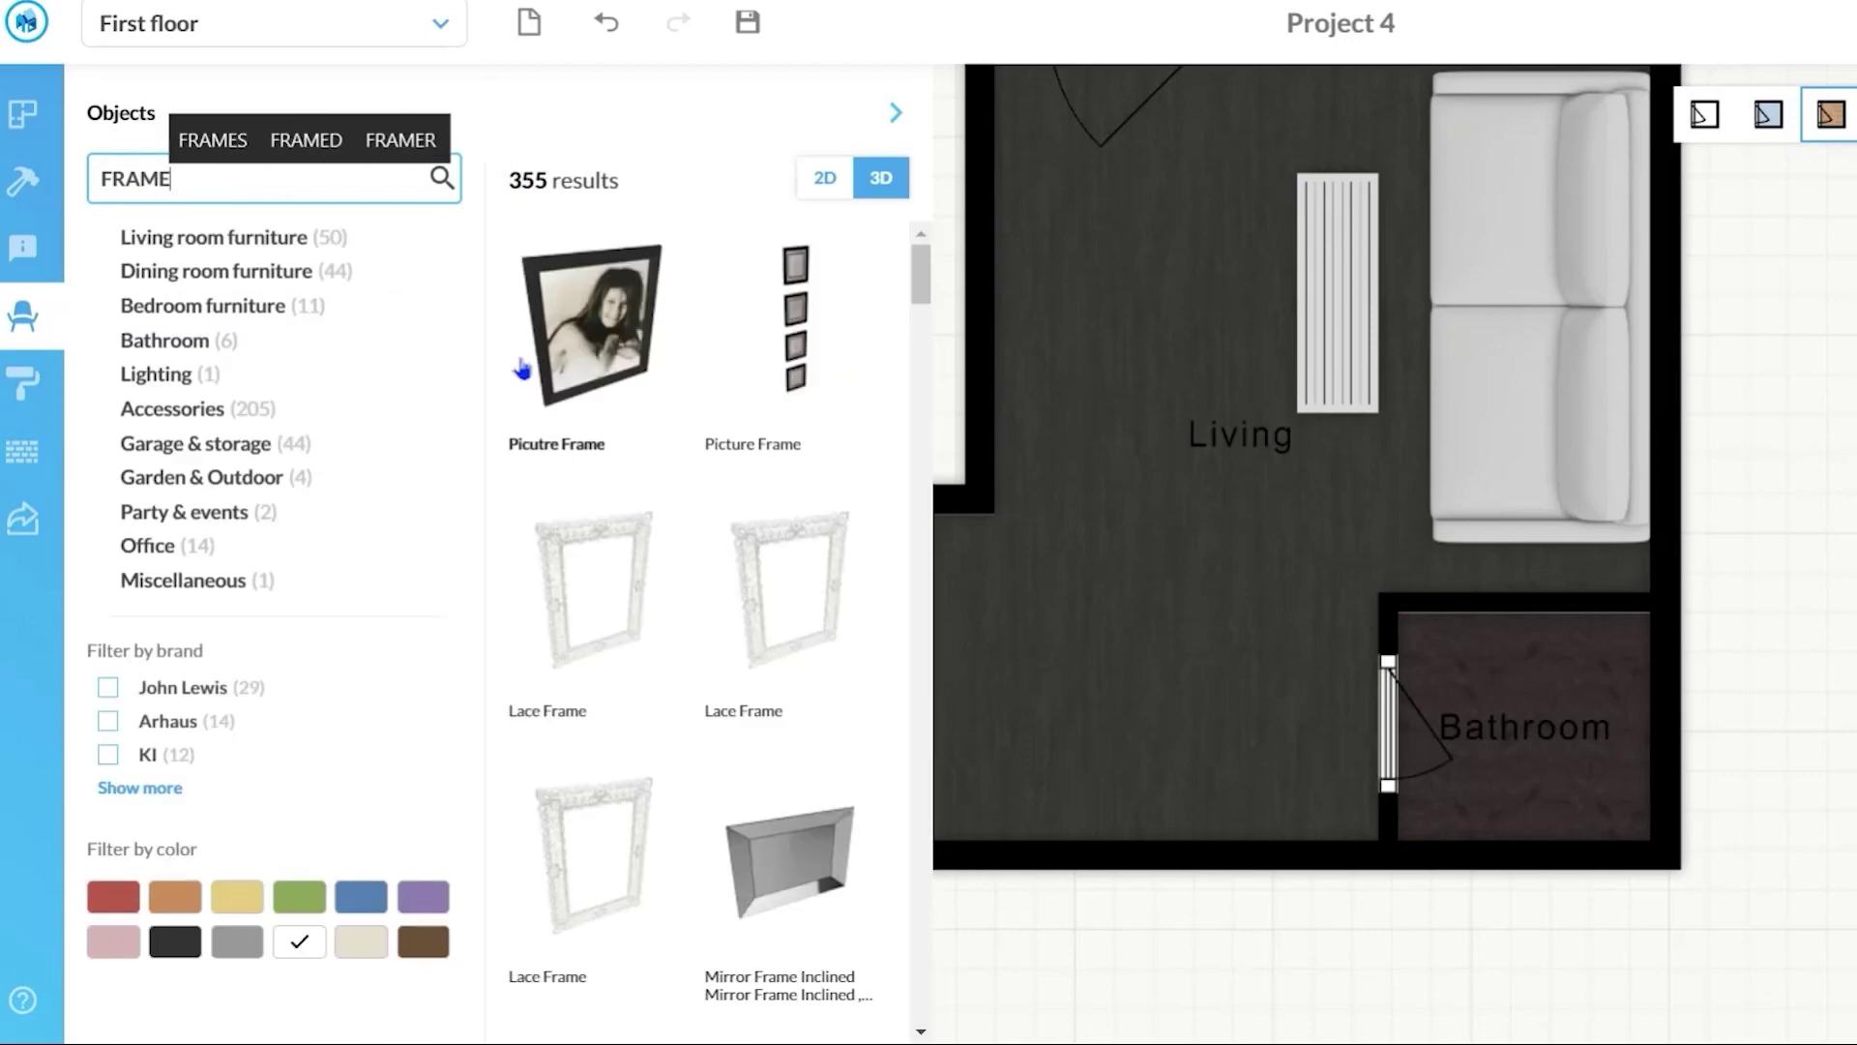
Place the black Picutre Frame with the portrait flat against the Living room's upper-left side wall, opposite the coffee table
scroll(1224, 555, "down", 1)
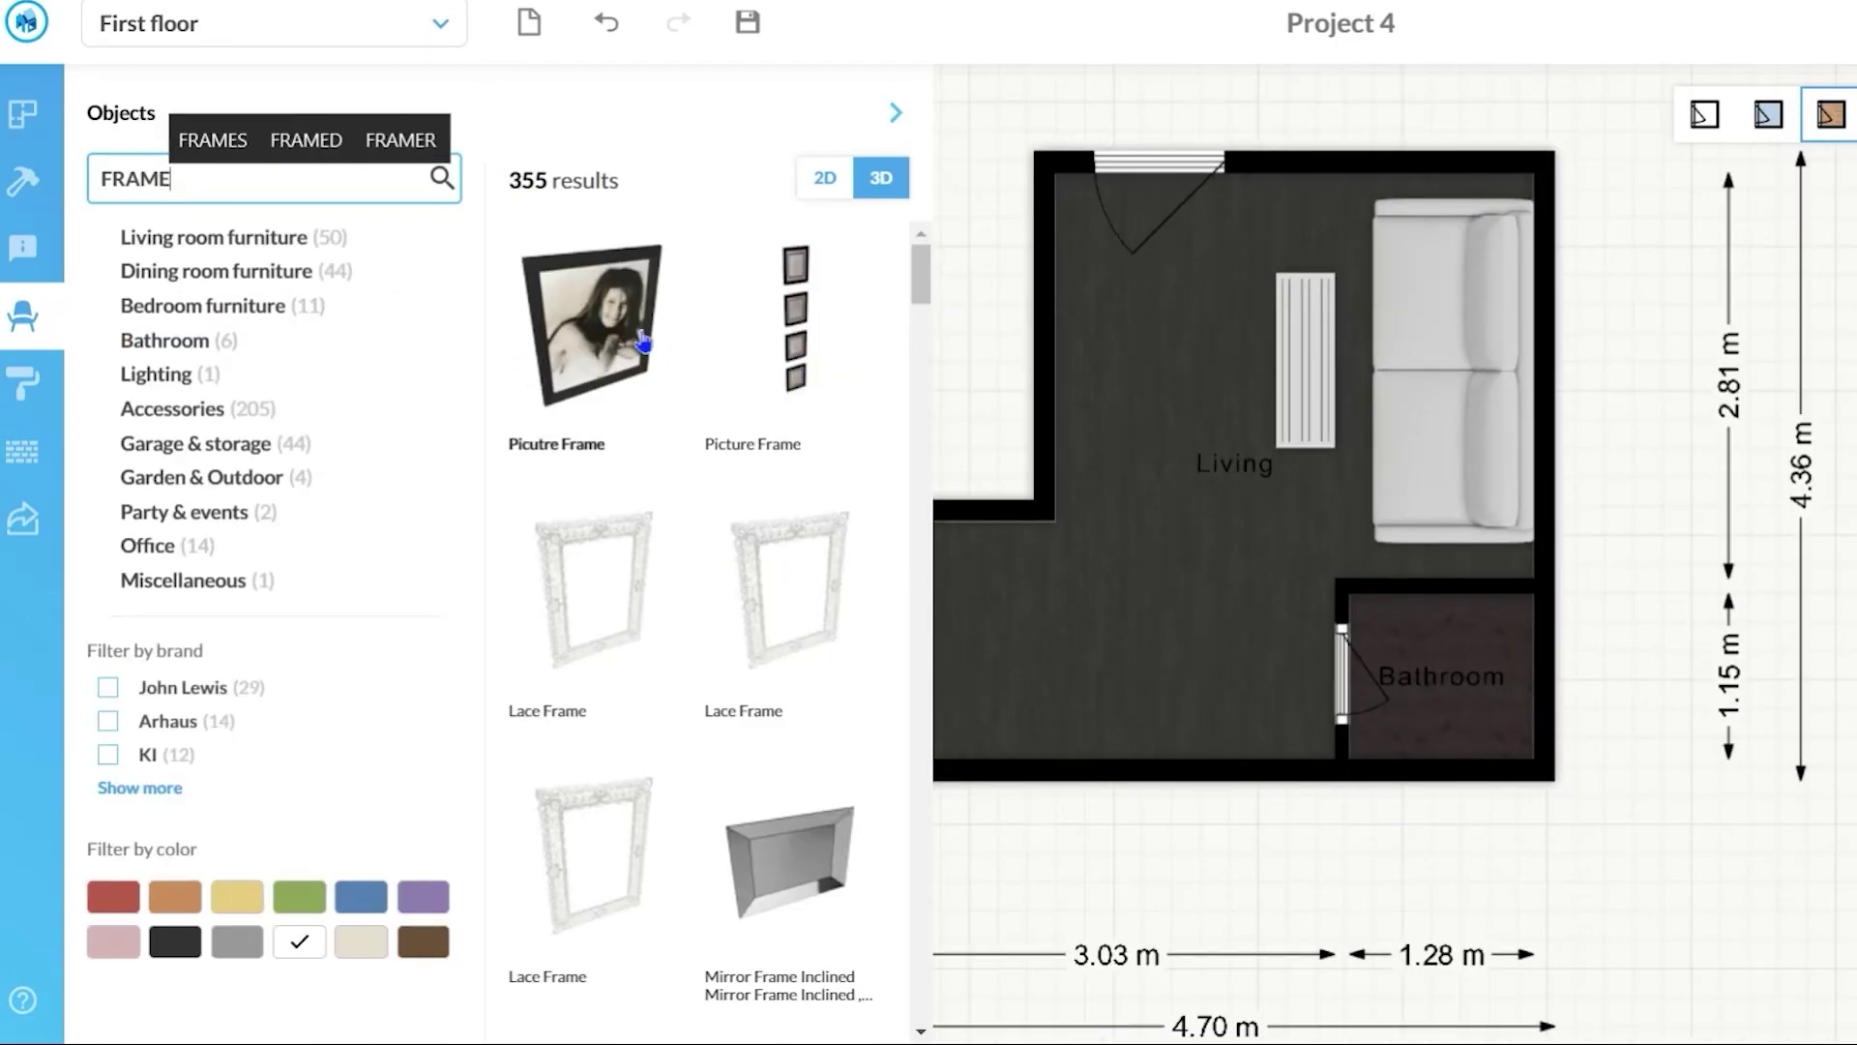
left_click_drag(633, 339, 1119, 356)
scroll(1120, 356, "up", 3)
scroll(1134, 435, "down", 1)
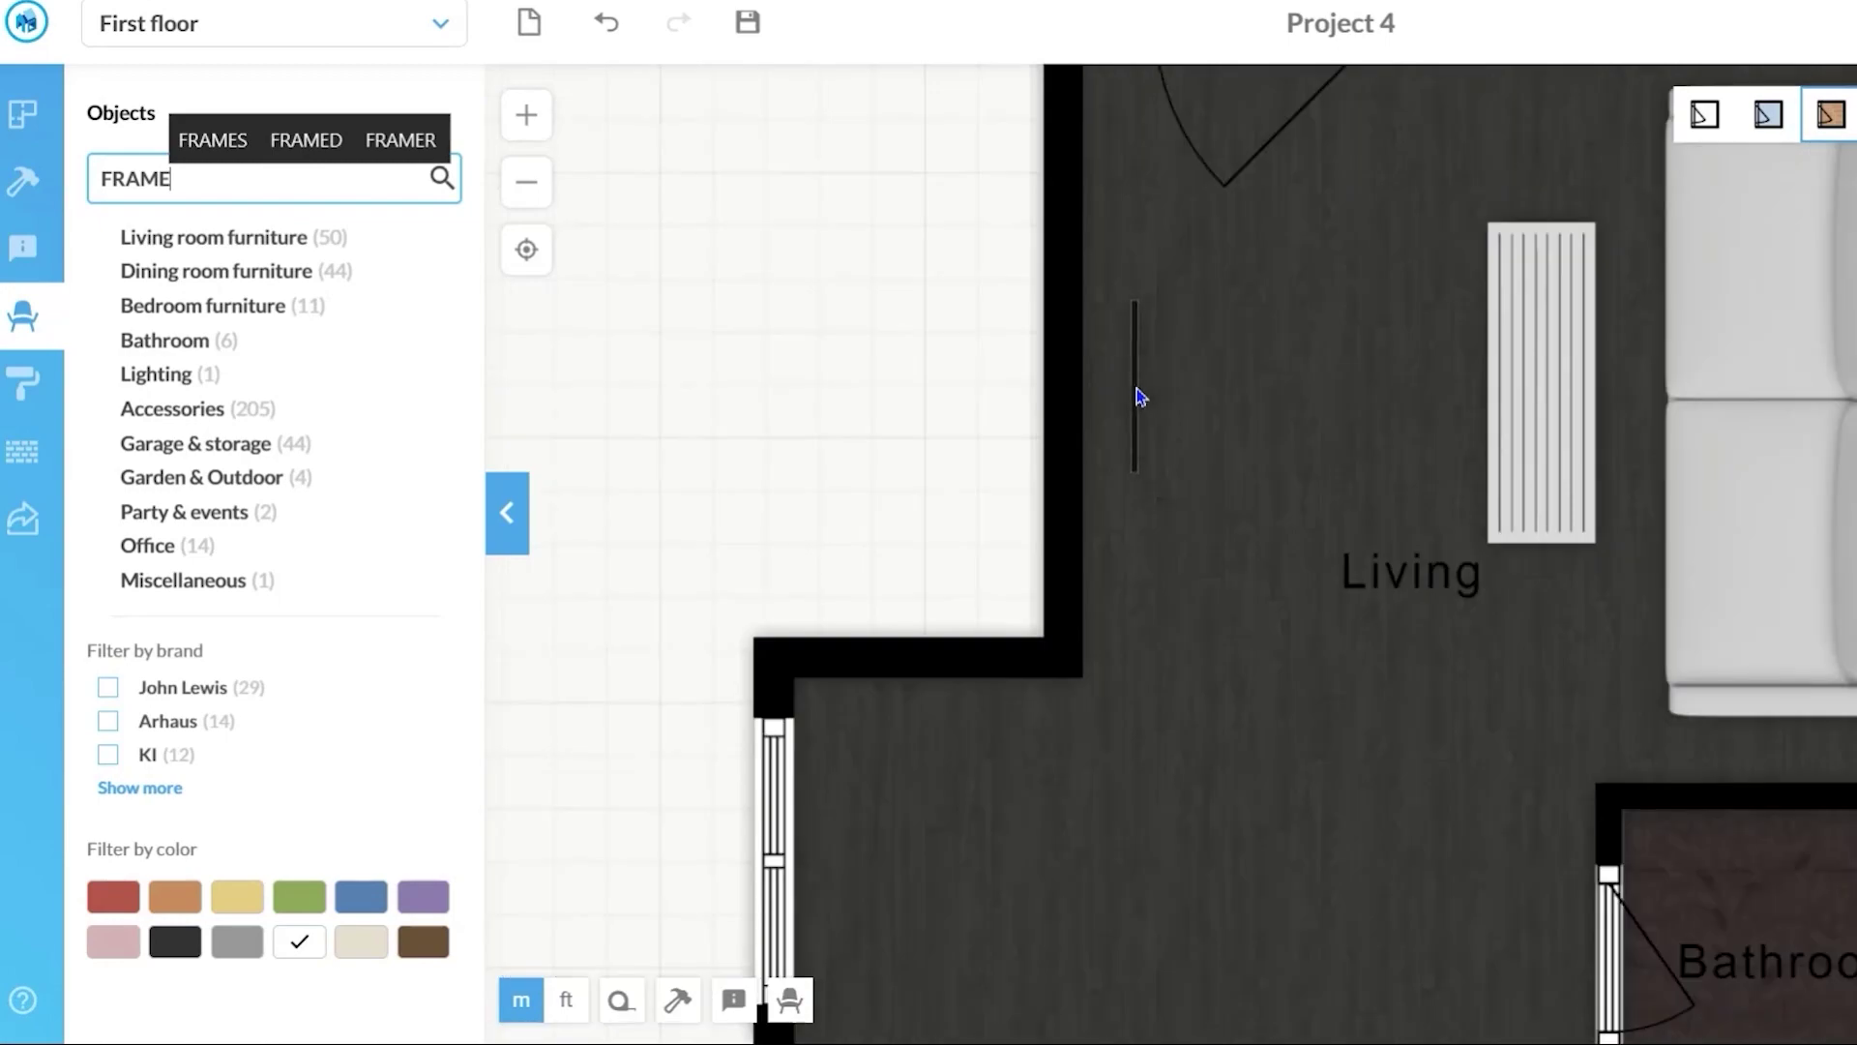
left_click(1093, 400)
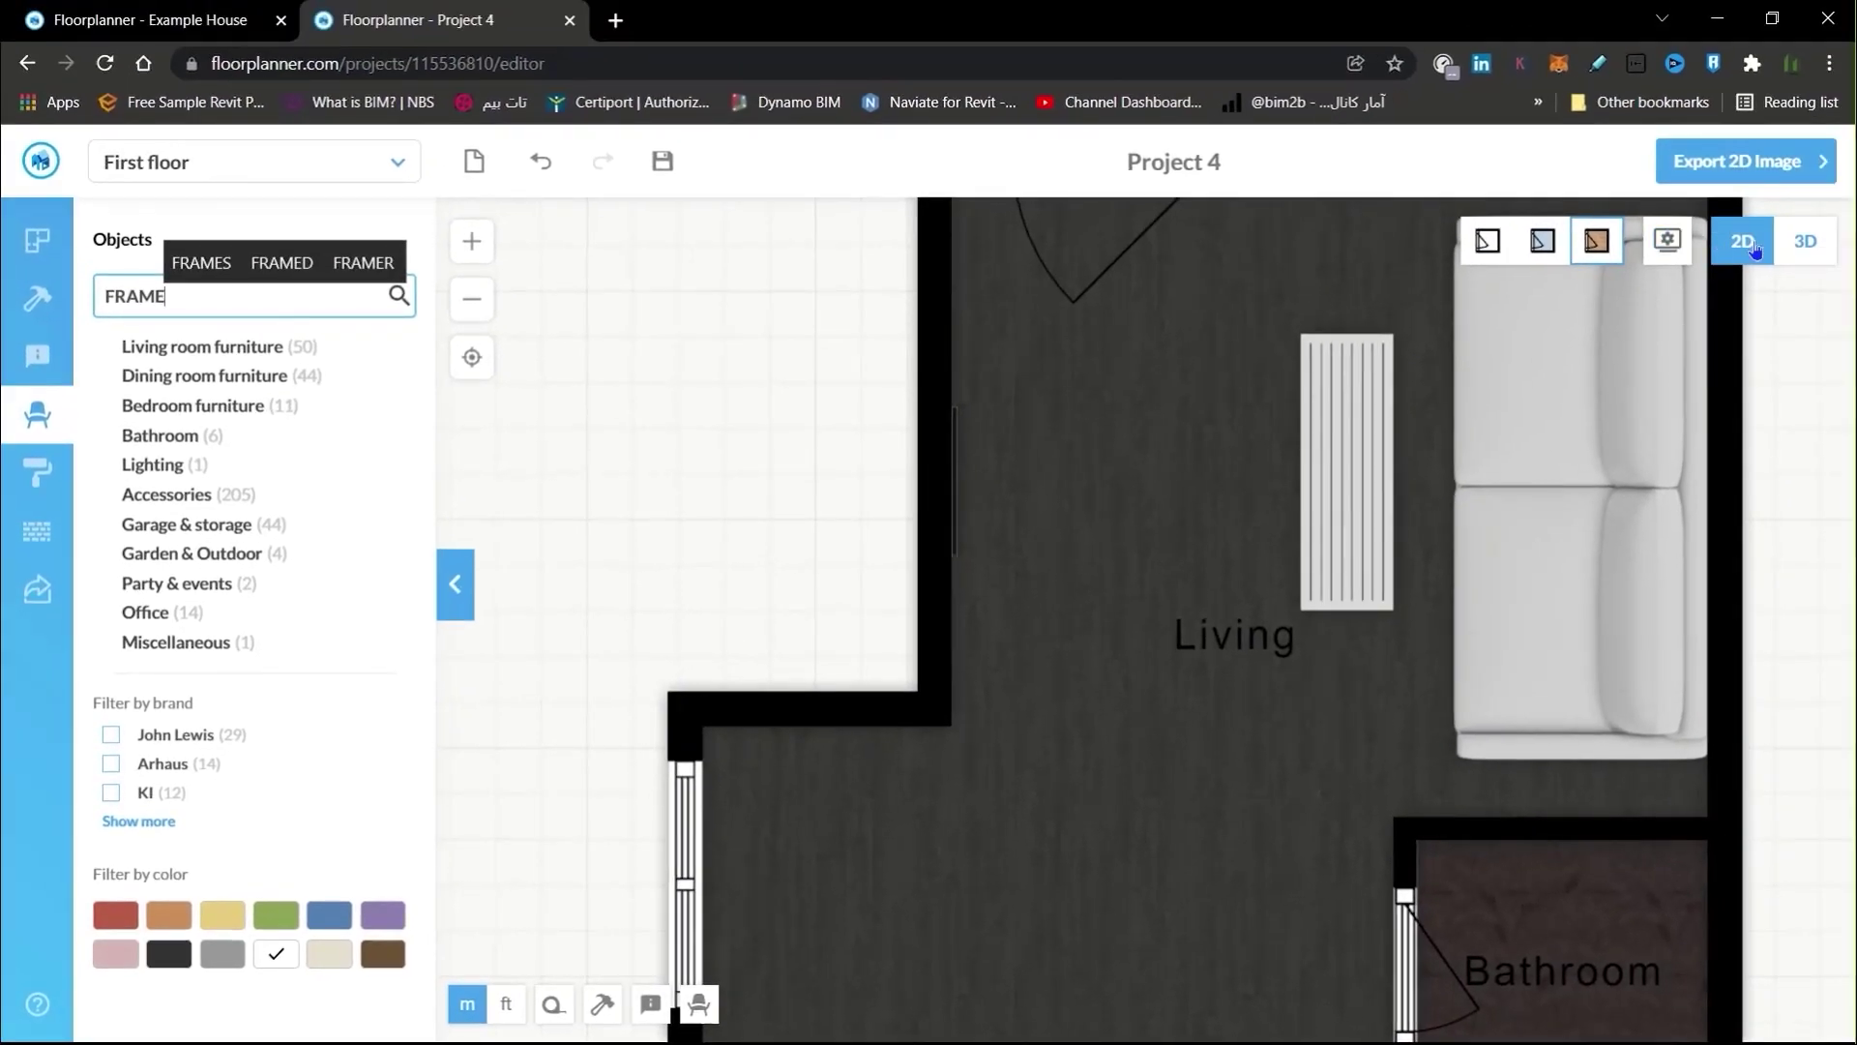
Check the picture frame in the 3D view, lower it slightly on its wall, and return to the 2D plan
left_click(1807, 250)
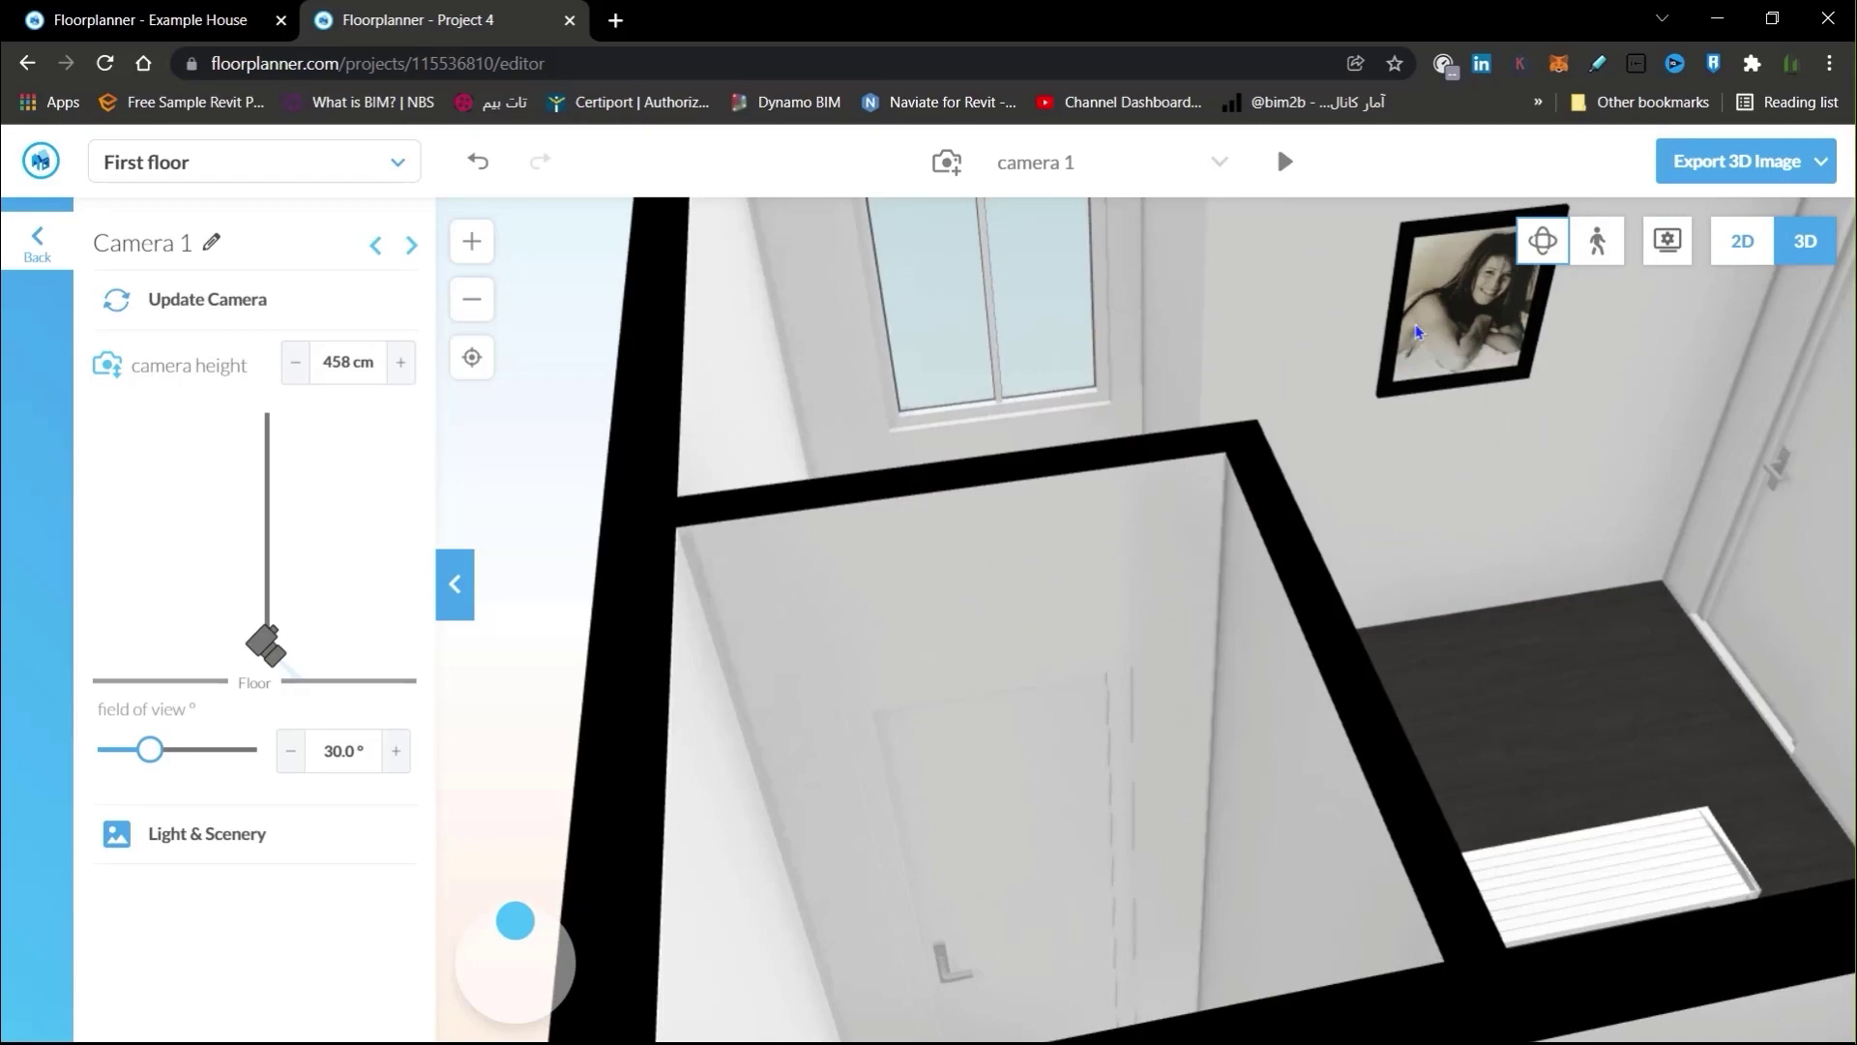
left_click(1416, 332)
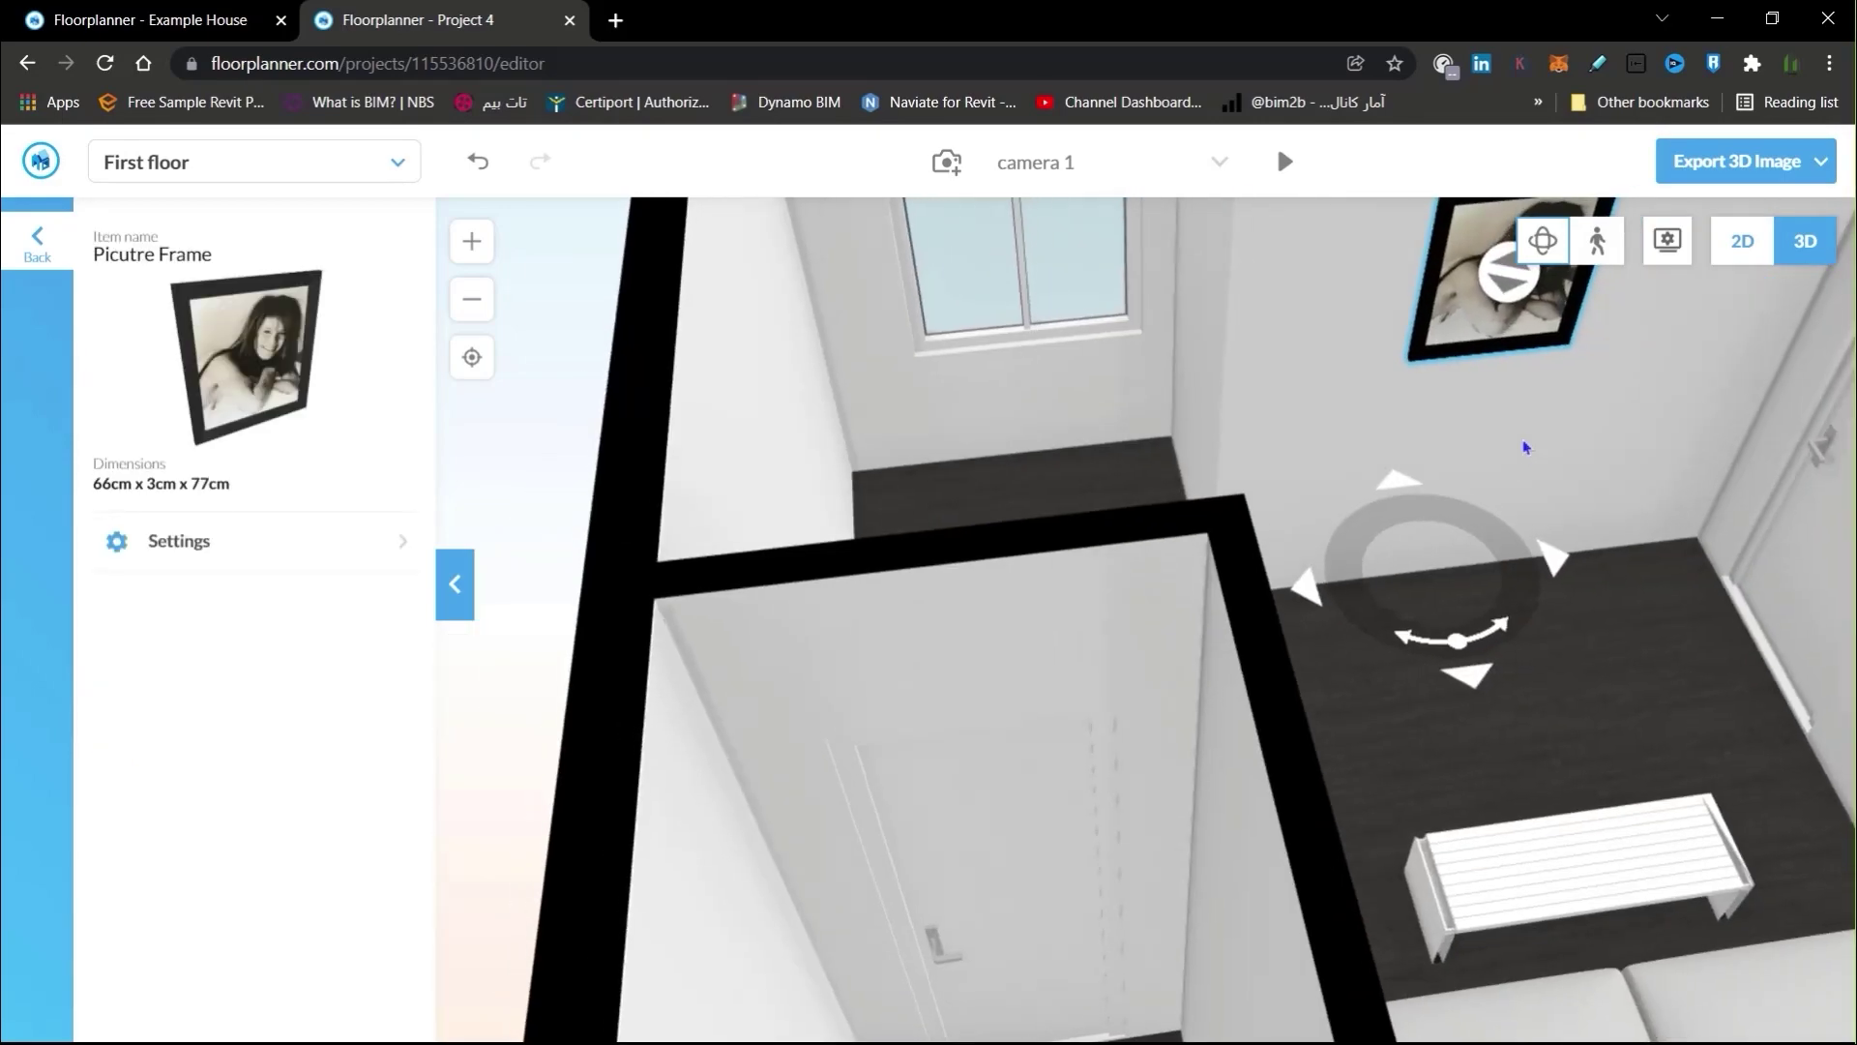
mouse_move(1474, 341)
left_mouse_down()
mouse_move(1454, 406)
mouse_move(1465, 363)
left_mouse_up()
scroll(1536, 366, "down", 5)
scroll(1308, 521, "up", 3)
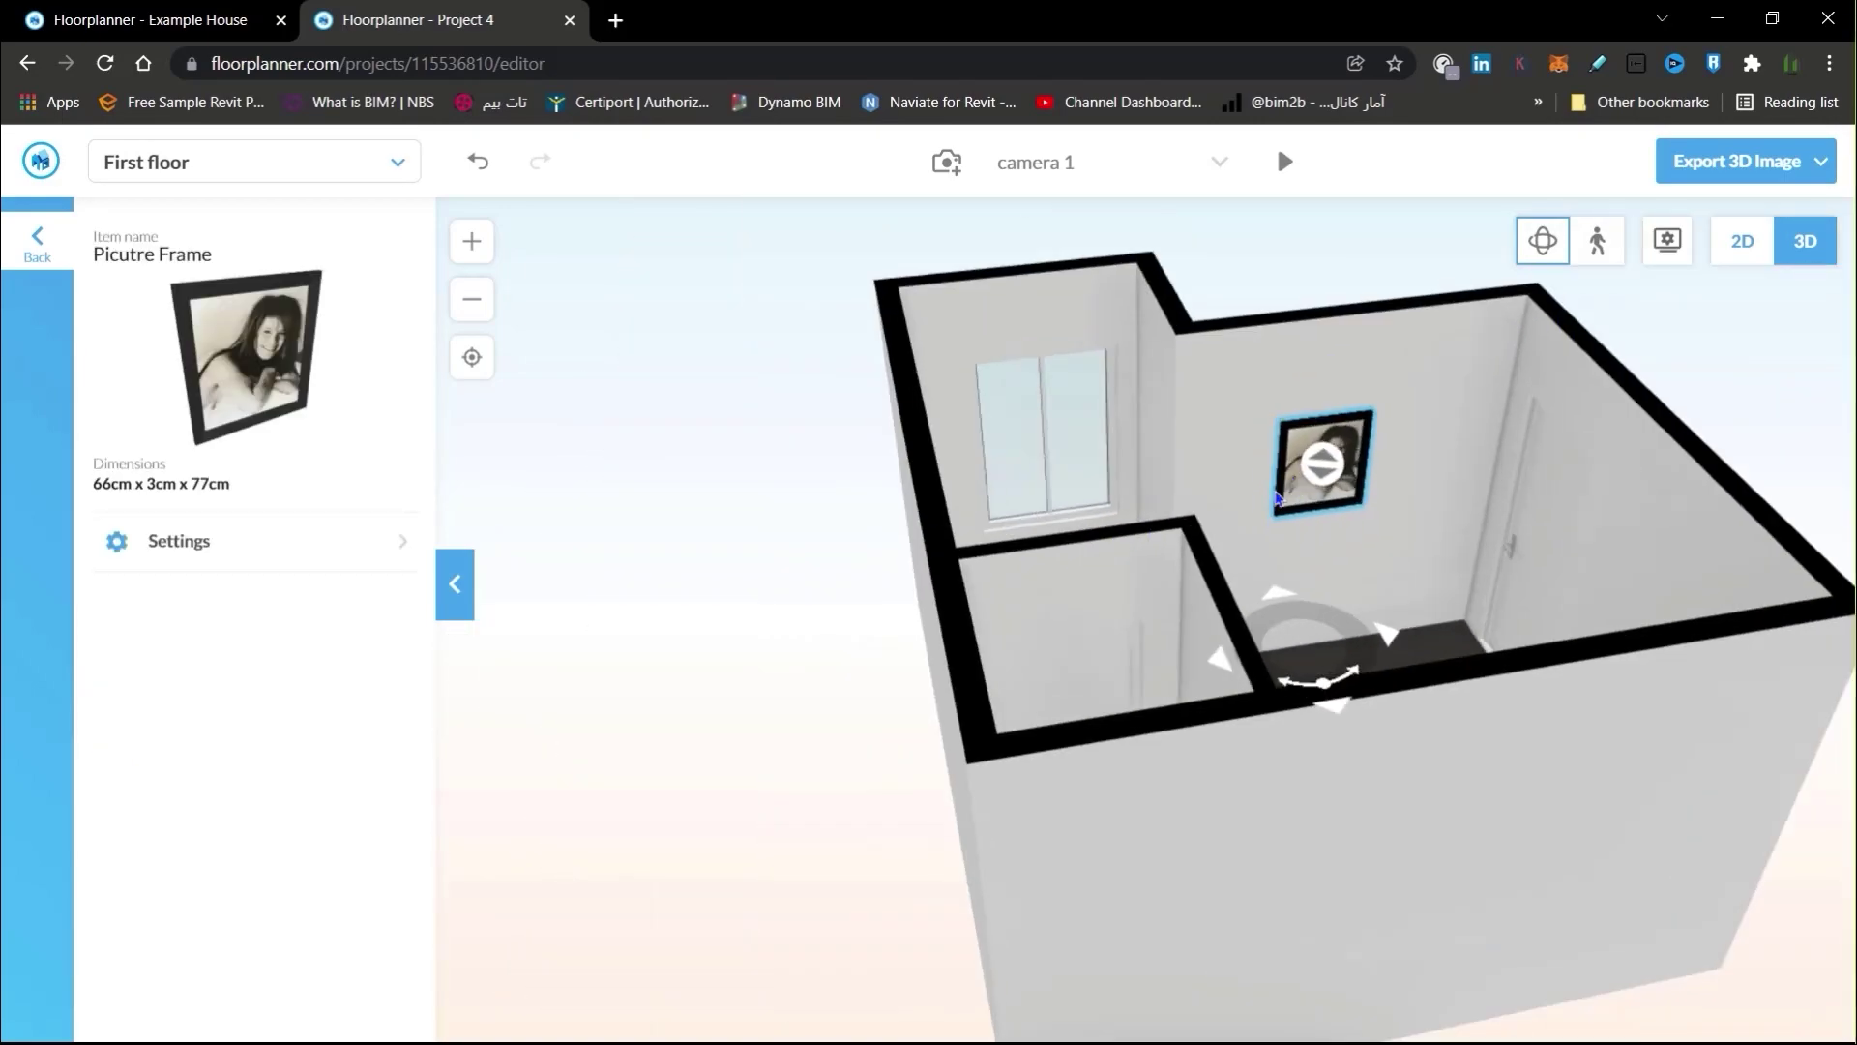
left_click(1767, 249)
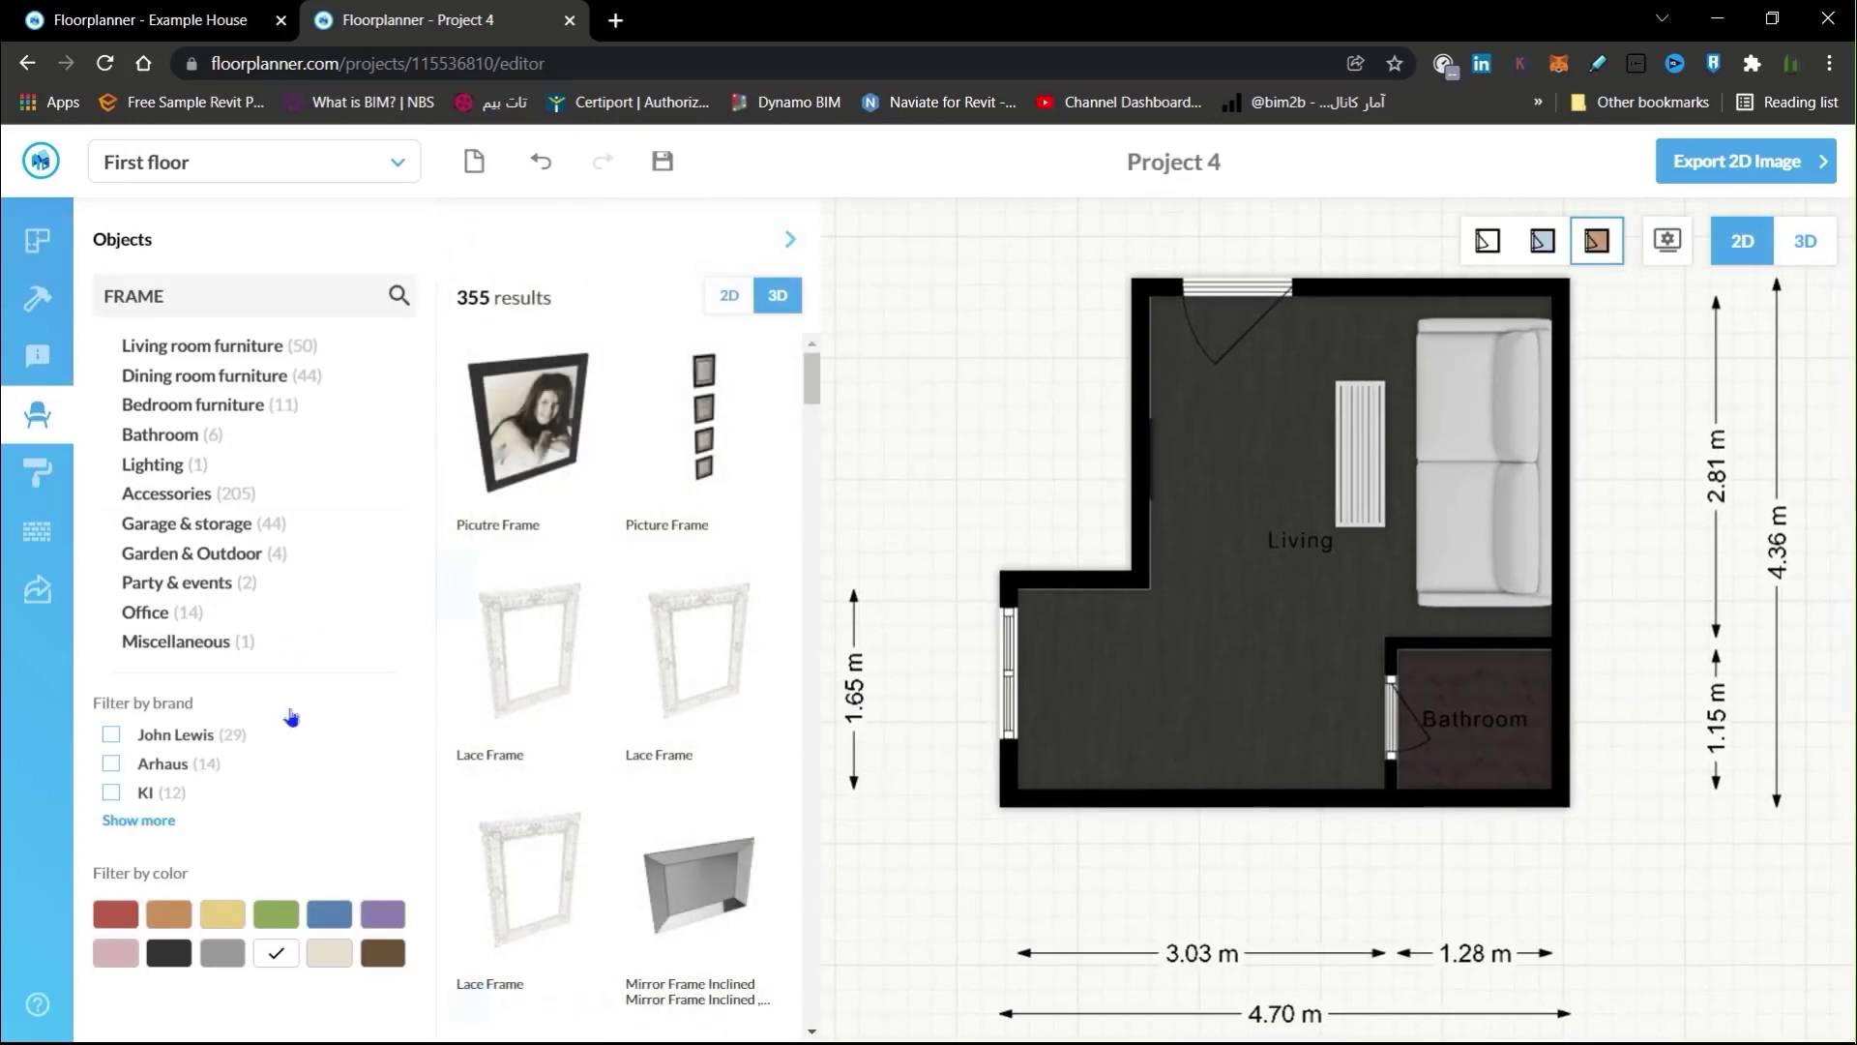
Clear the "FRAME" search so the object library lists all its categories again
double_click(216, 295)
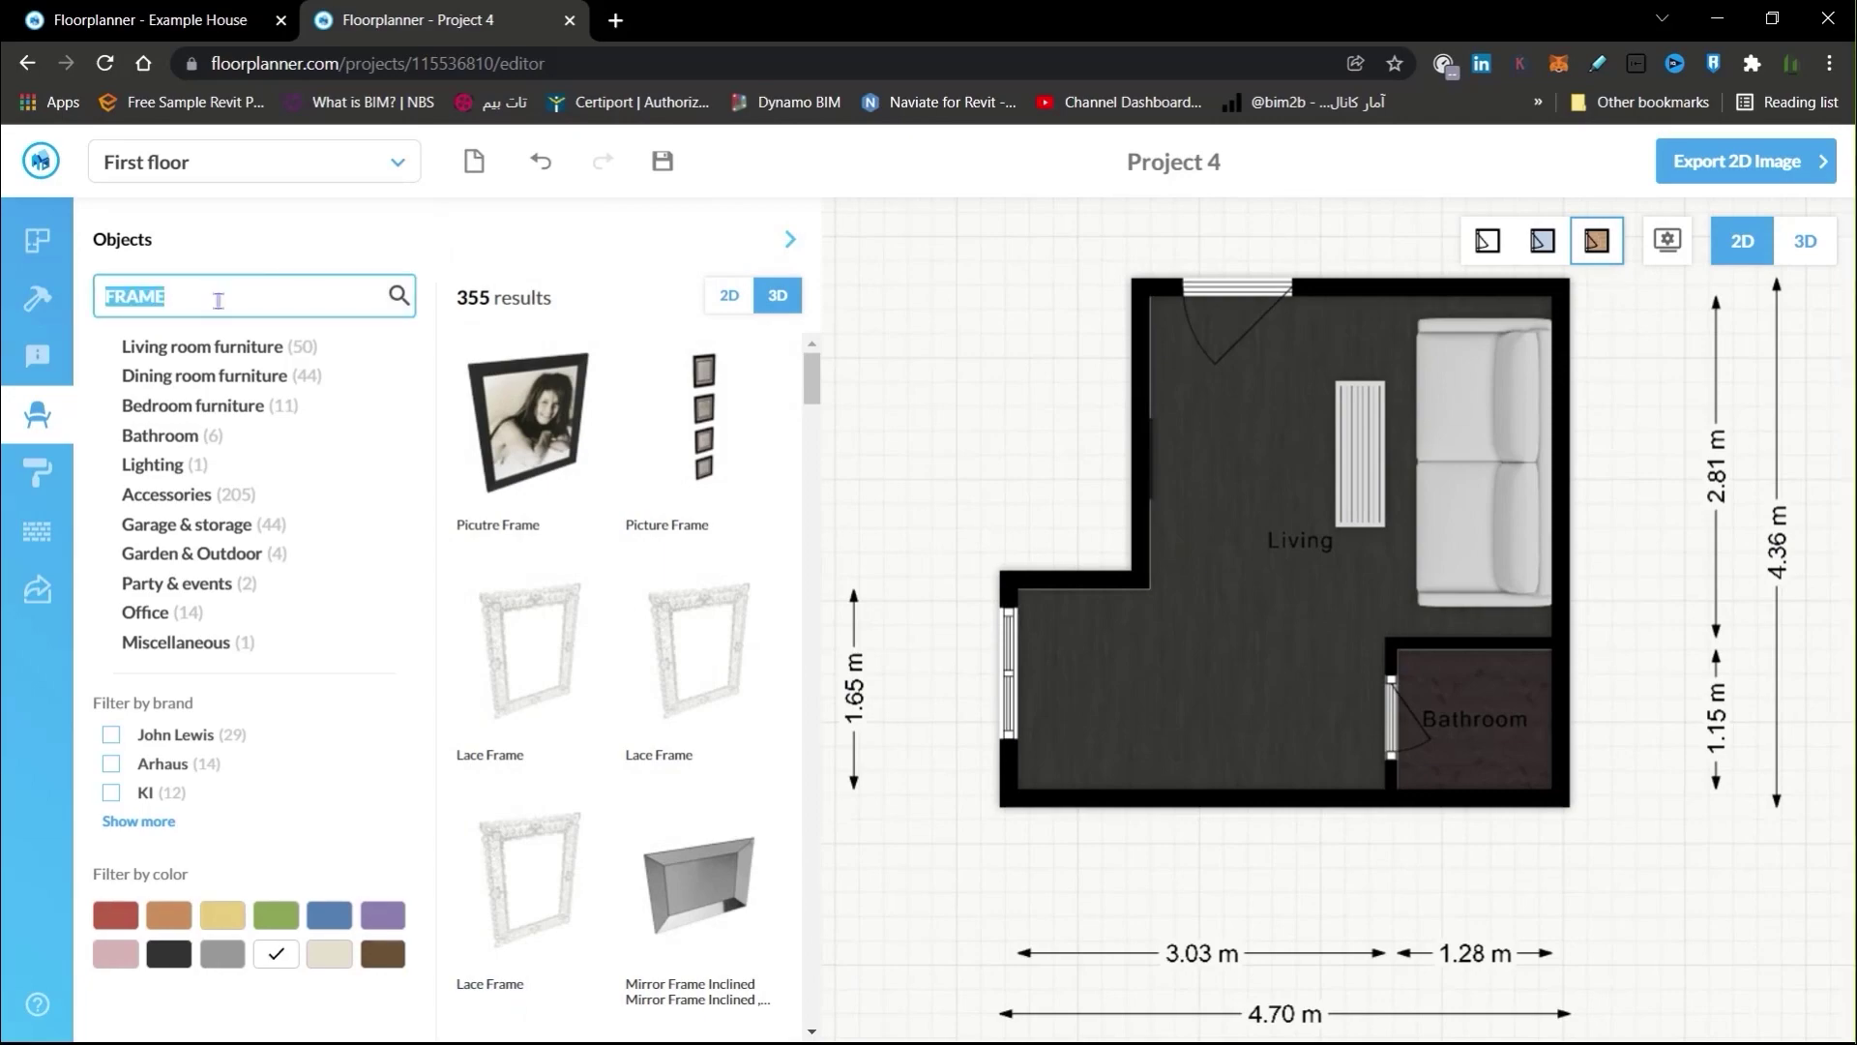
key("BackSpace")
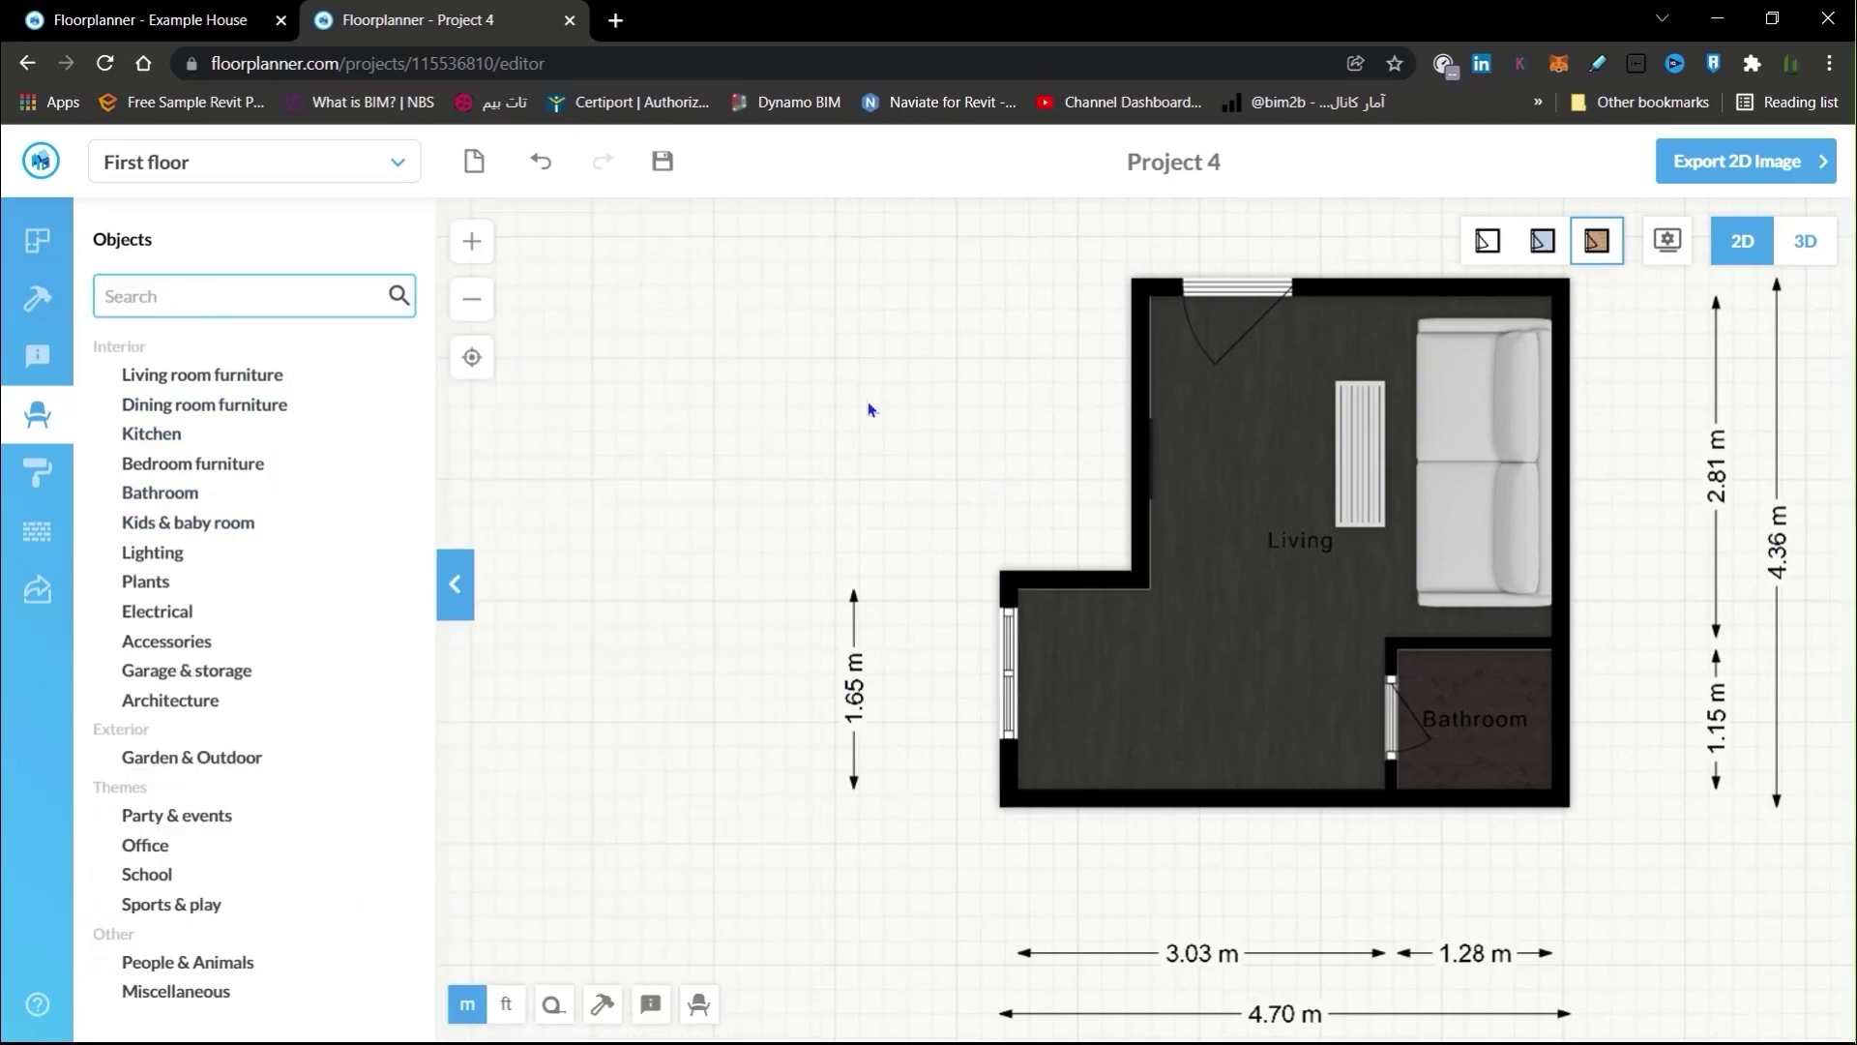
scroll(868, 402, "down", 1)
scroll(1035, 447, "up", 2)
left_click_drag(939, 463, 941, 489)
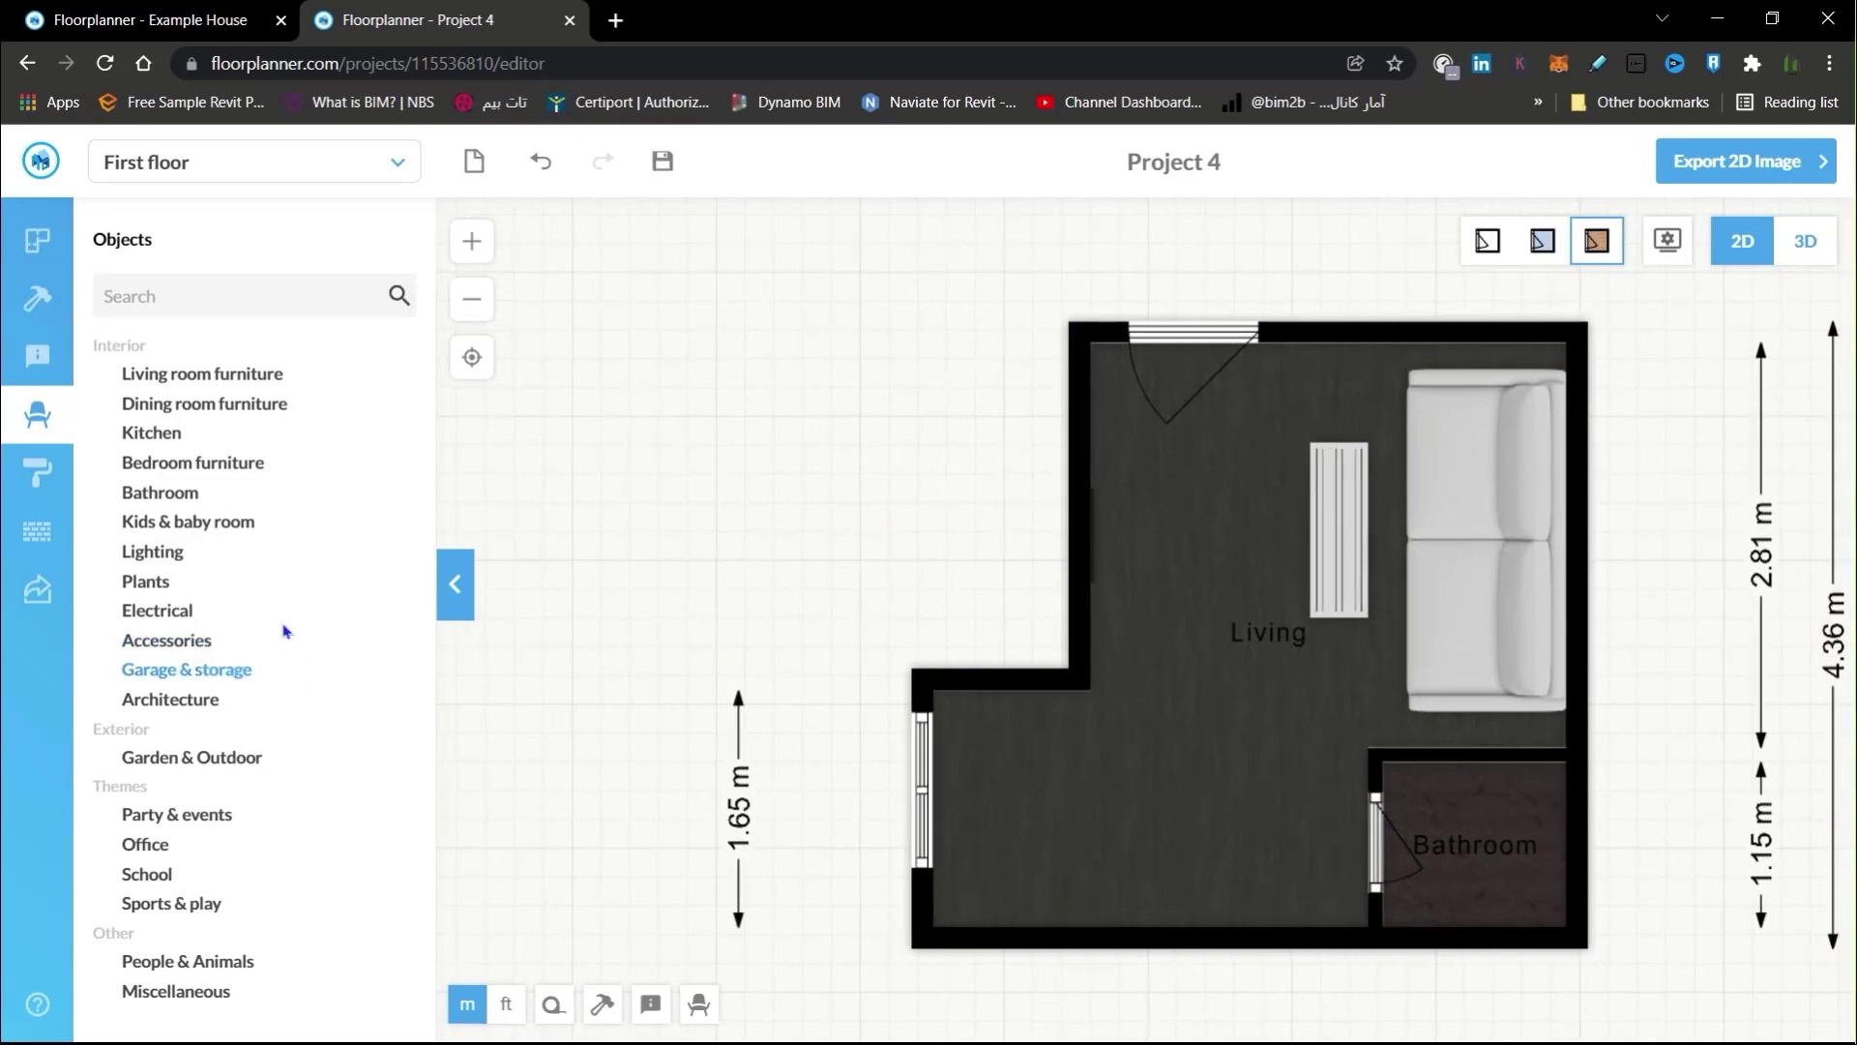
Draw a rectangular surface about 2.77 x 2.41 m outside the building, filling the notch beside the Living room's upper side wall
scroll(856, 666, "down", 2)
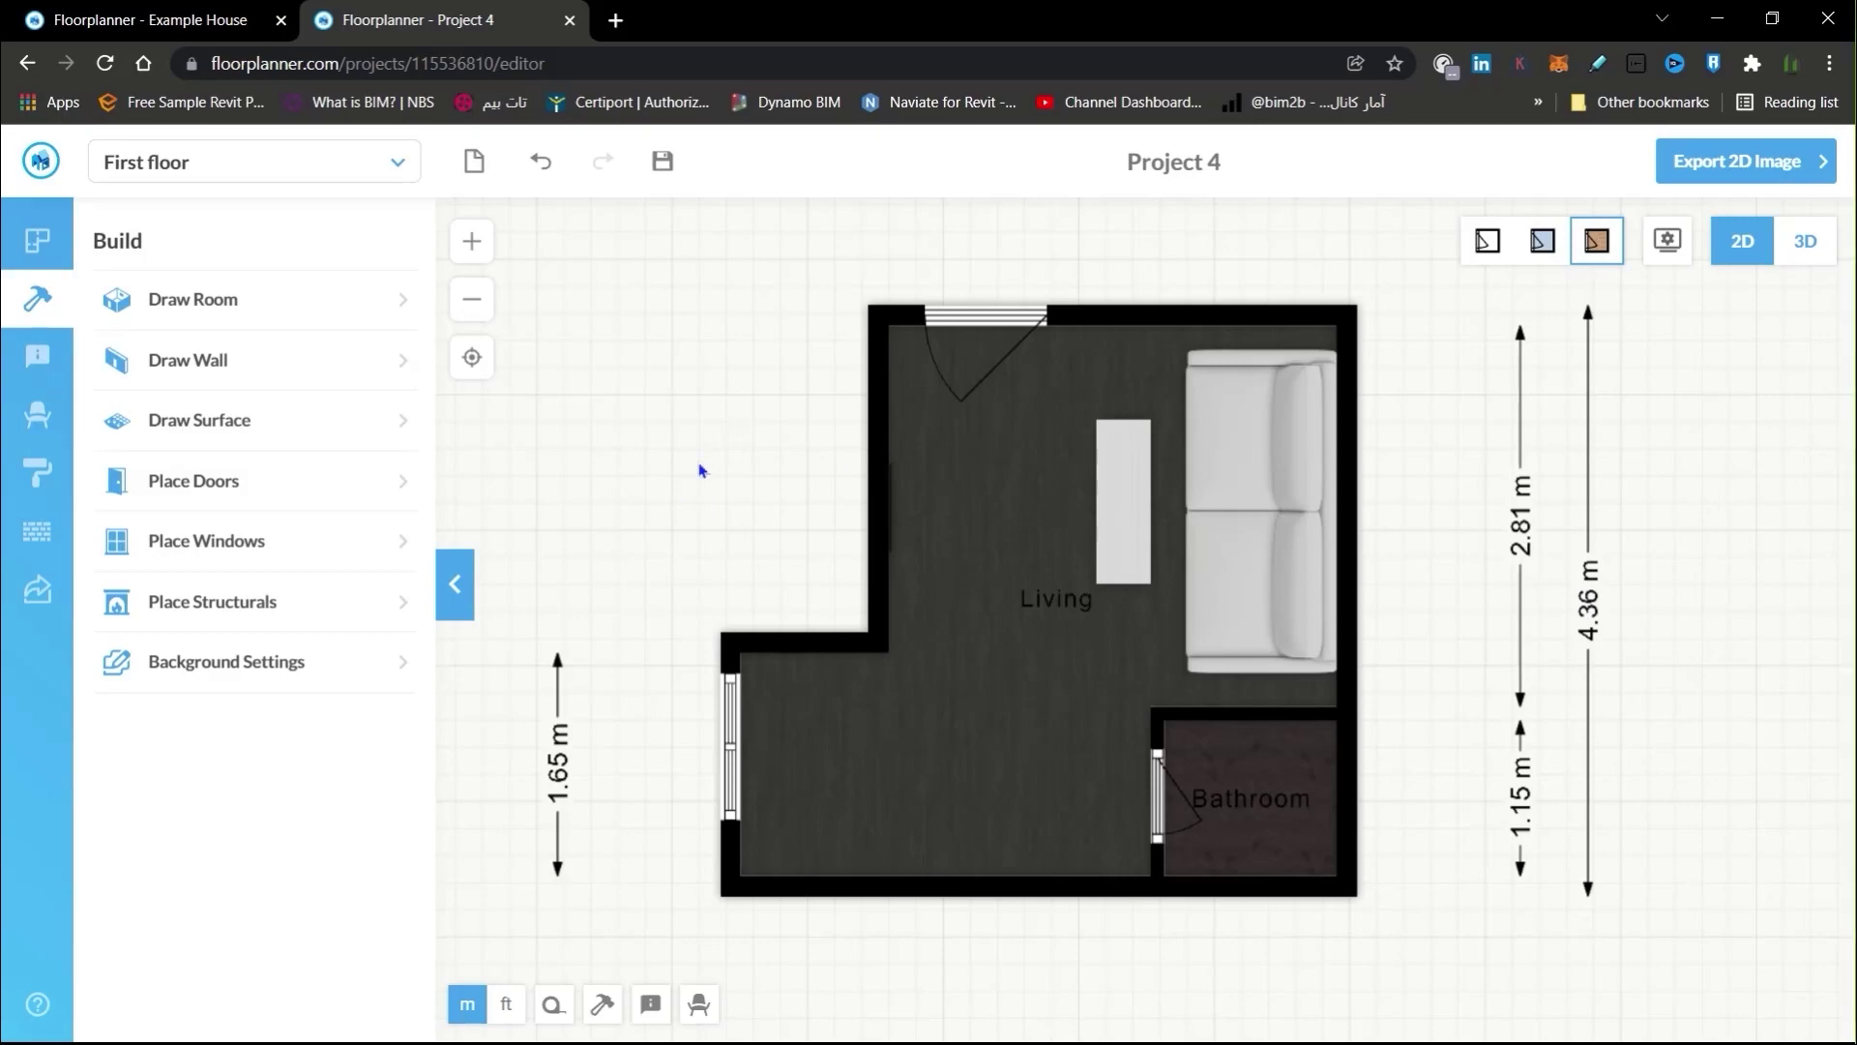
scroll(847, 494, "down", 1)
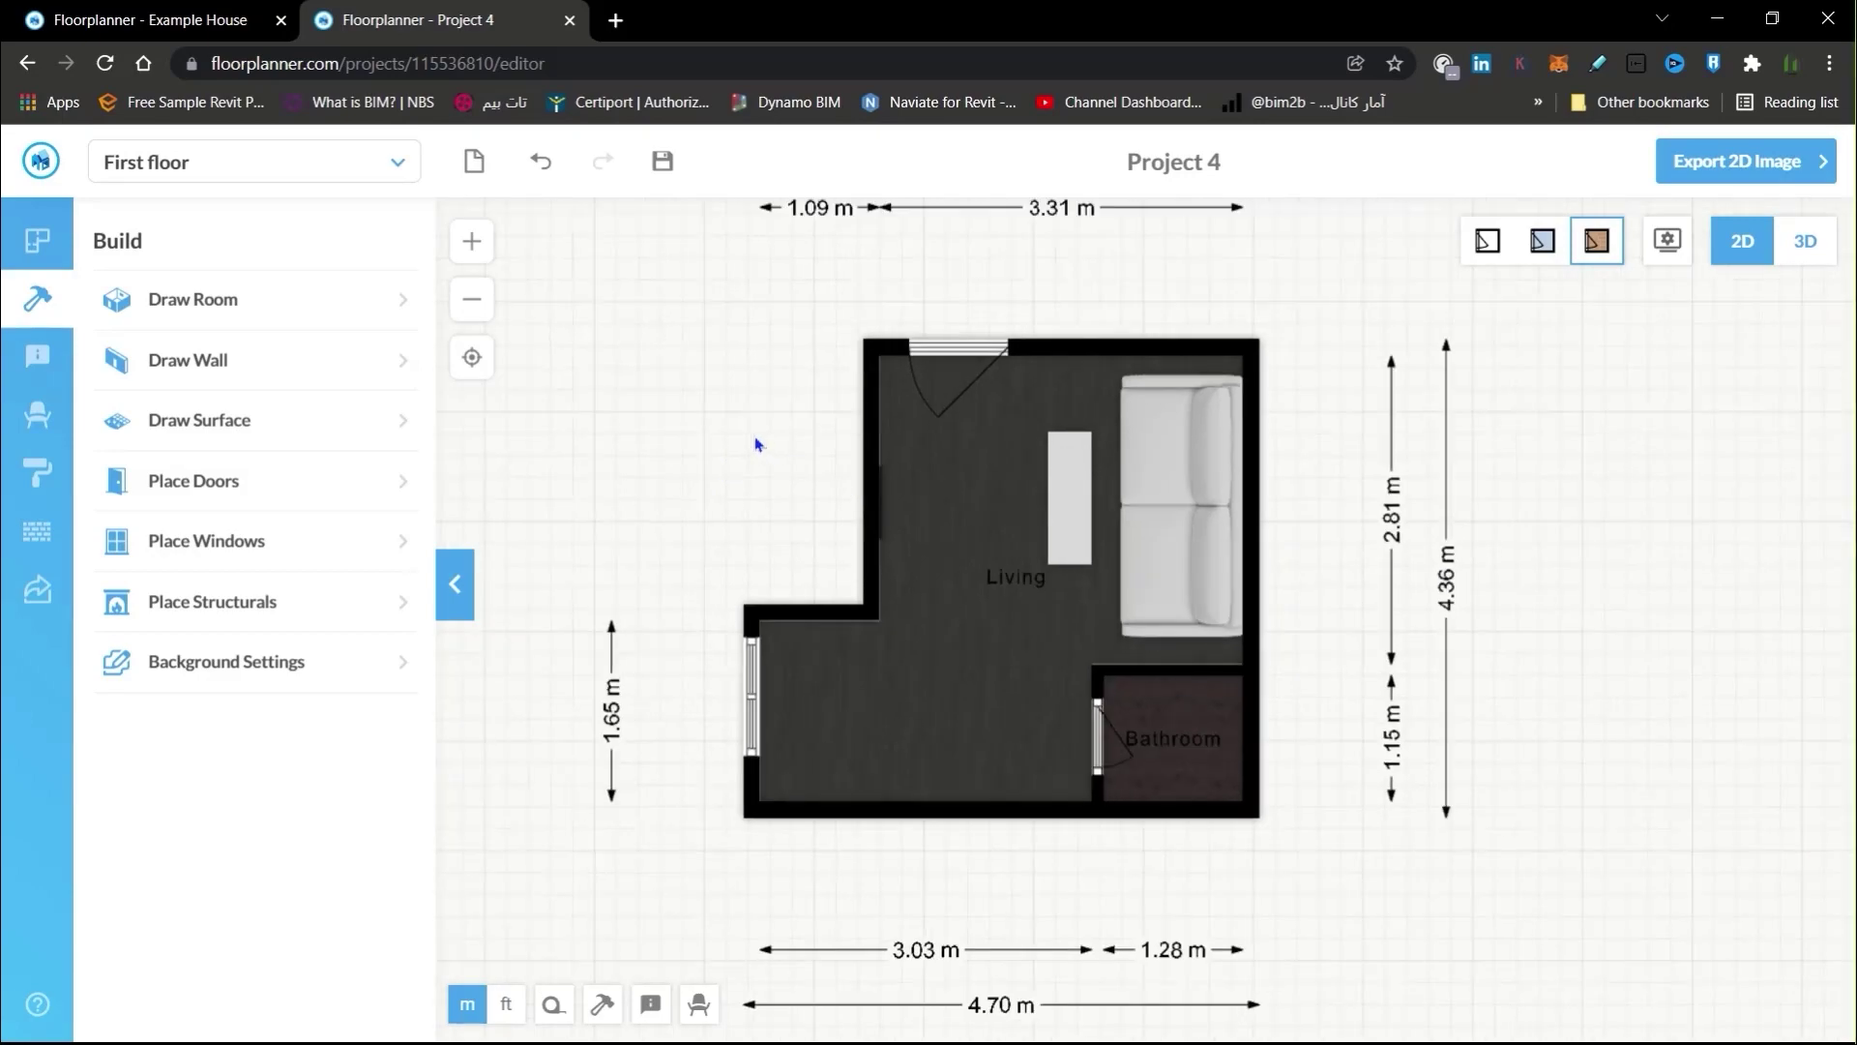
left_click_drag(758, 444, 881, 538)
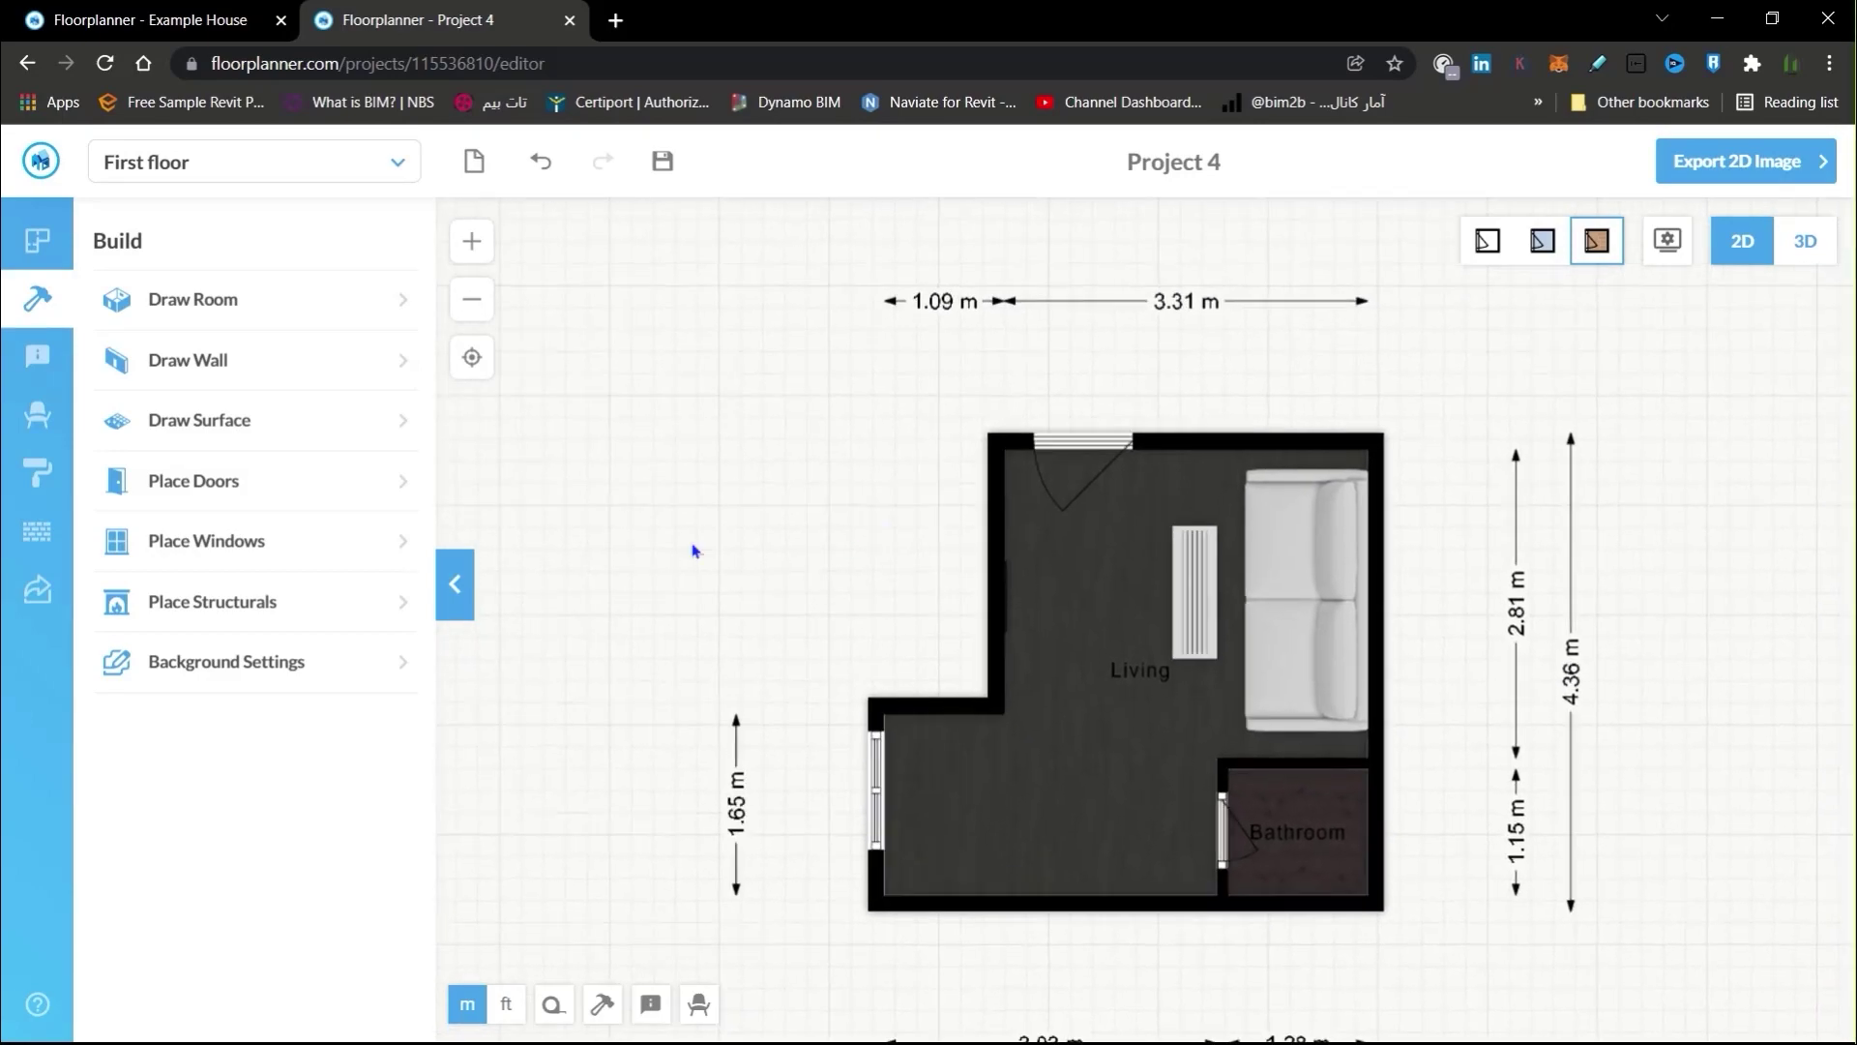
left_click(277, 426)
scroll(851, 477, "up", 2)
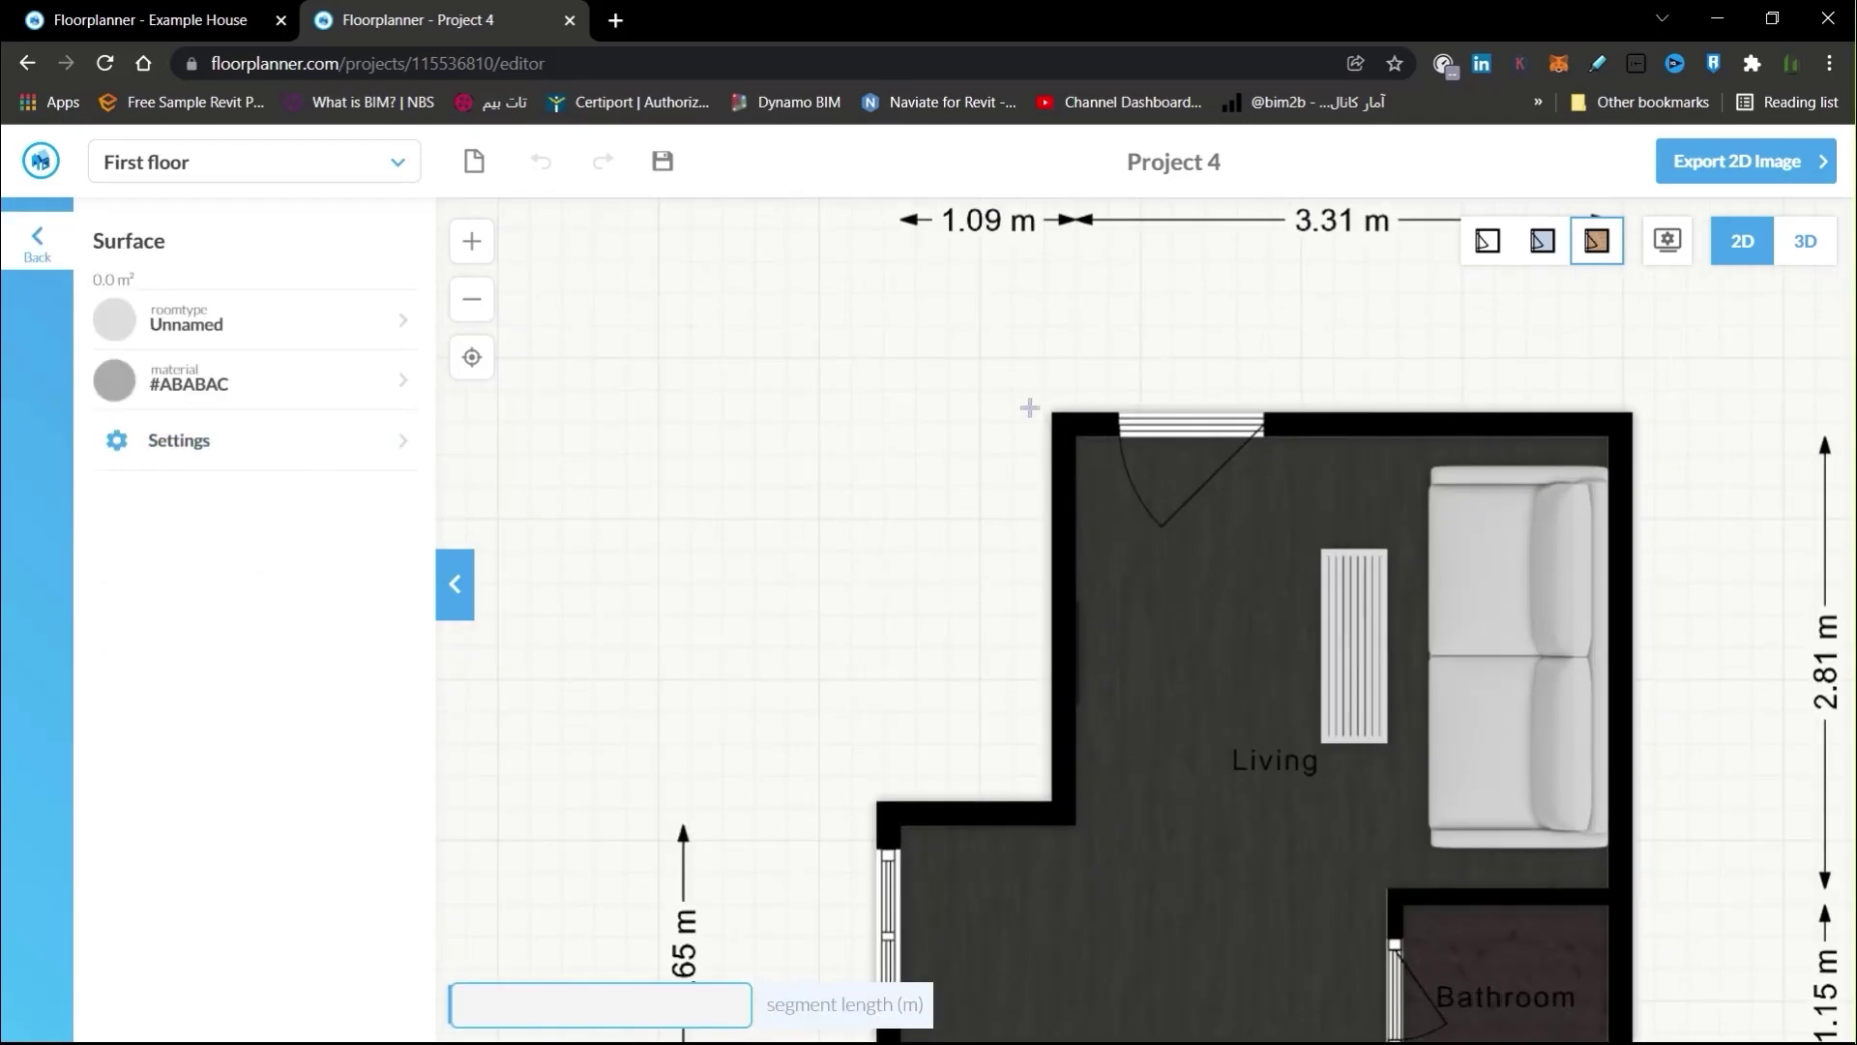
left_click(1051, 411)
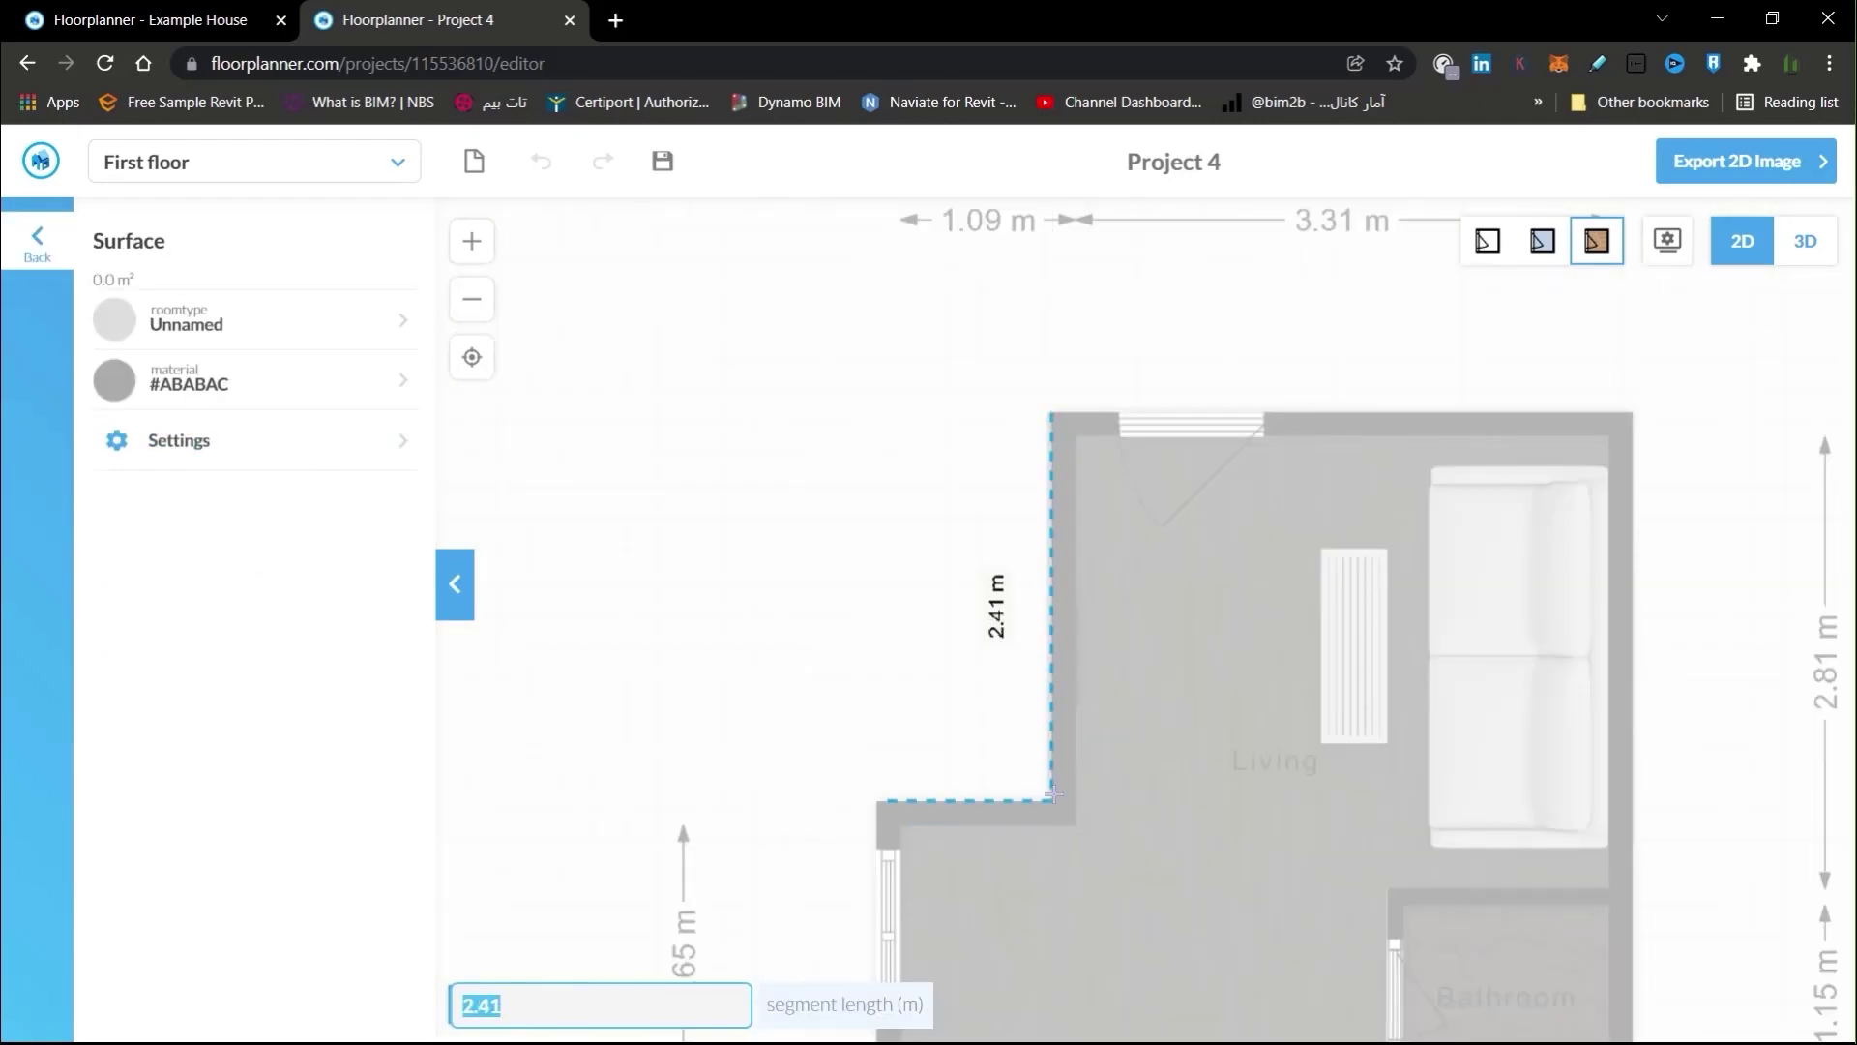
left_click(1050, 801)
left_click(735, 820)
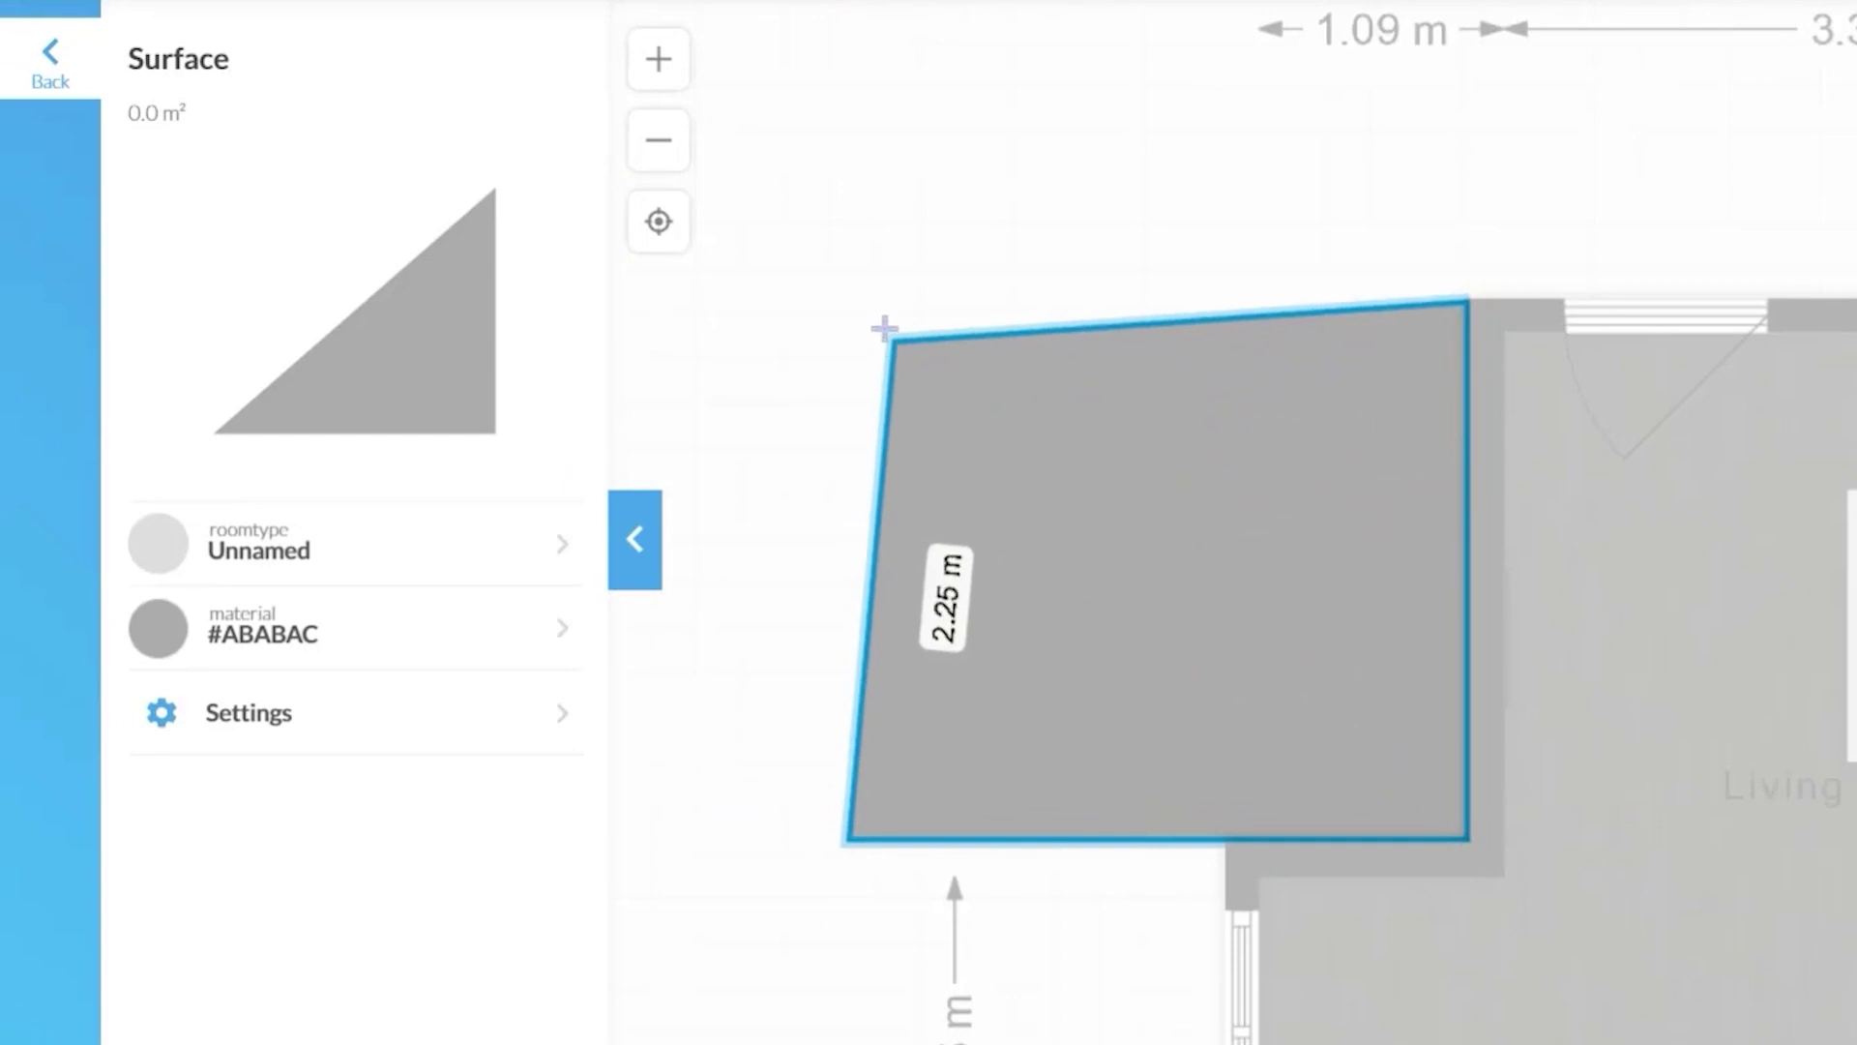
left_click(732, 356)
left_click(1023, 337)
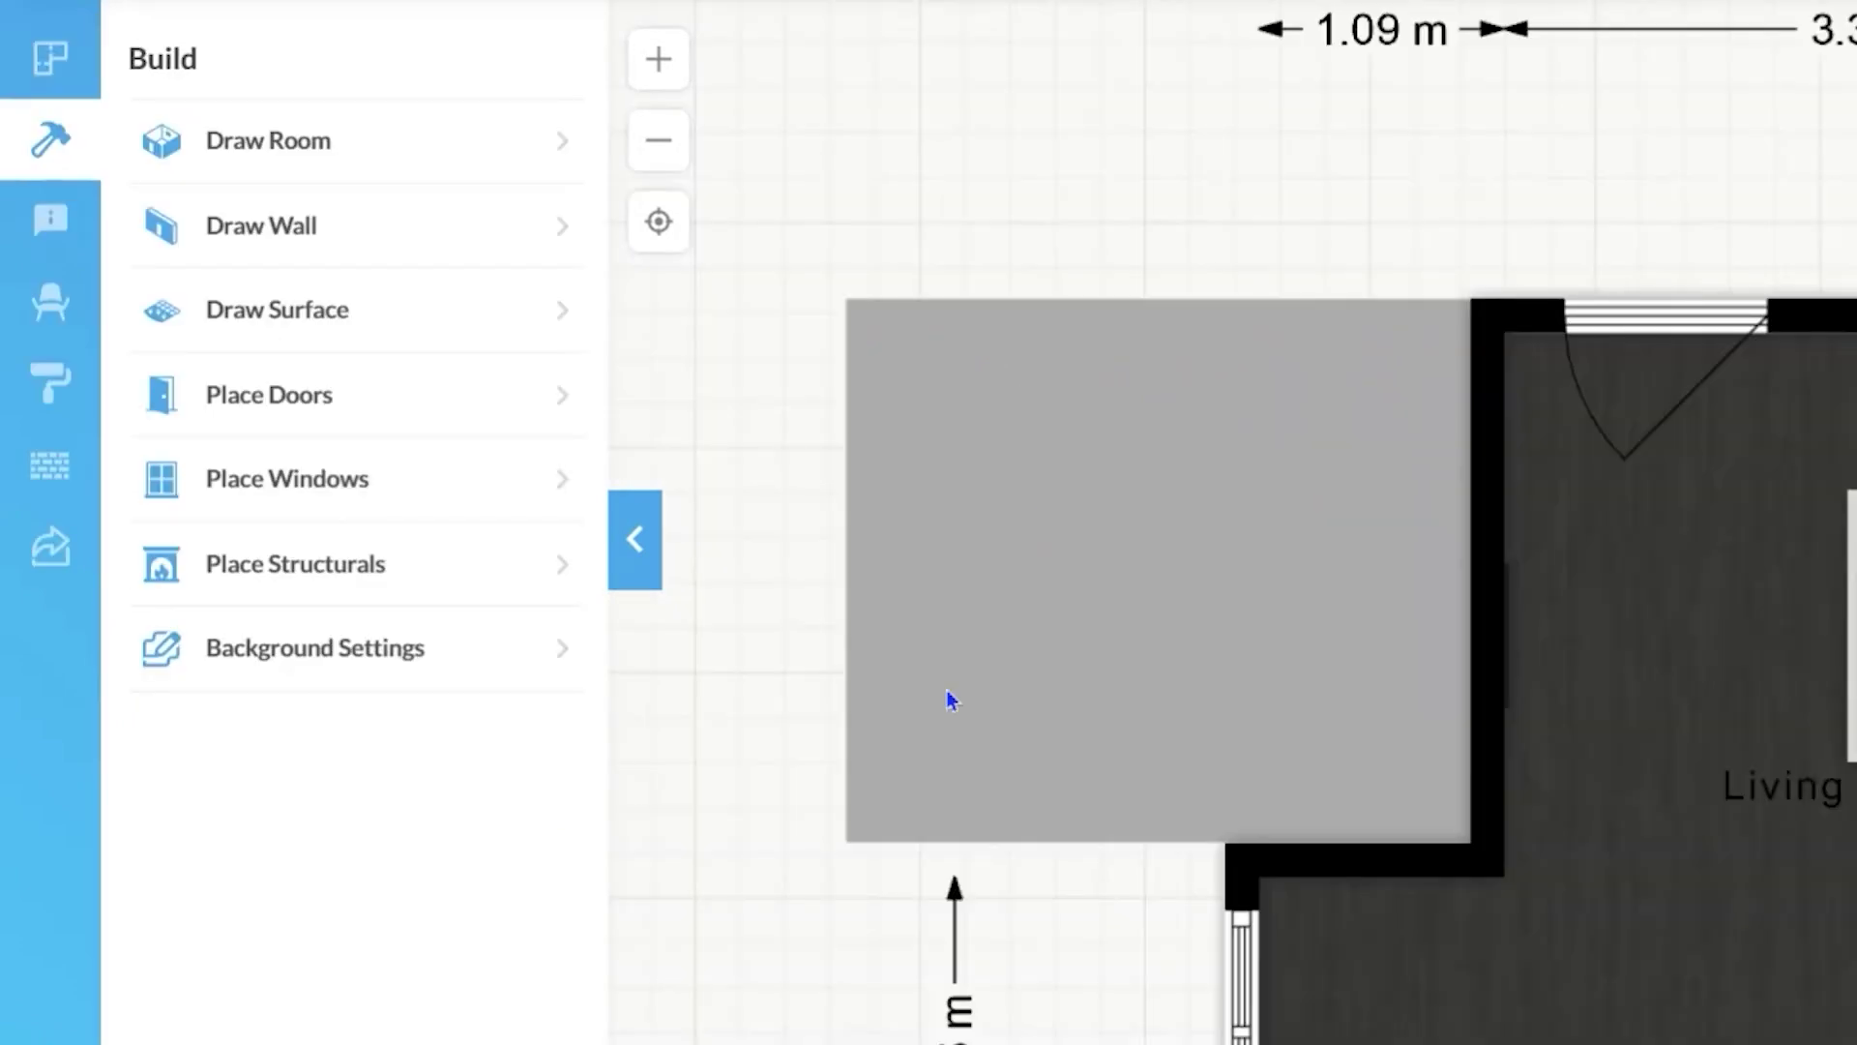
Search the materials for "GRASS" and apply the plain light-green Grass material to the outdoor surface
left_click(1093, 539)
left_click(360, 634)
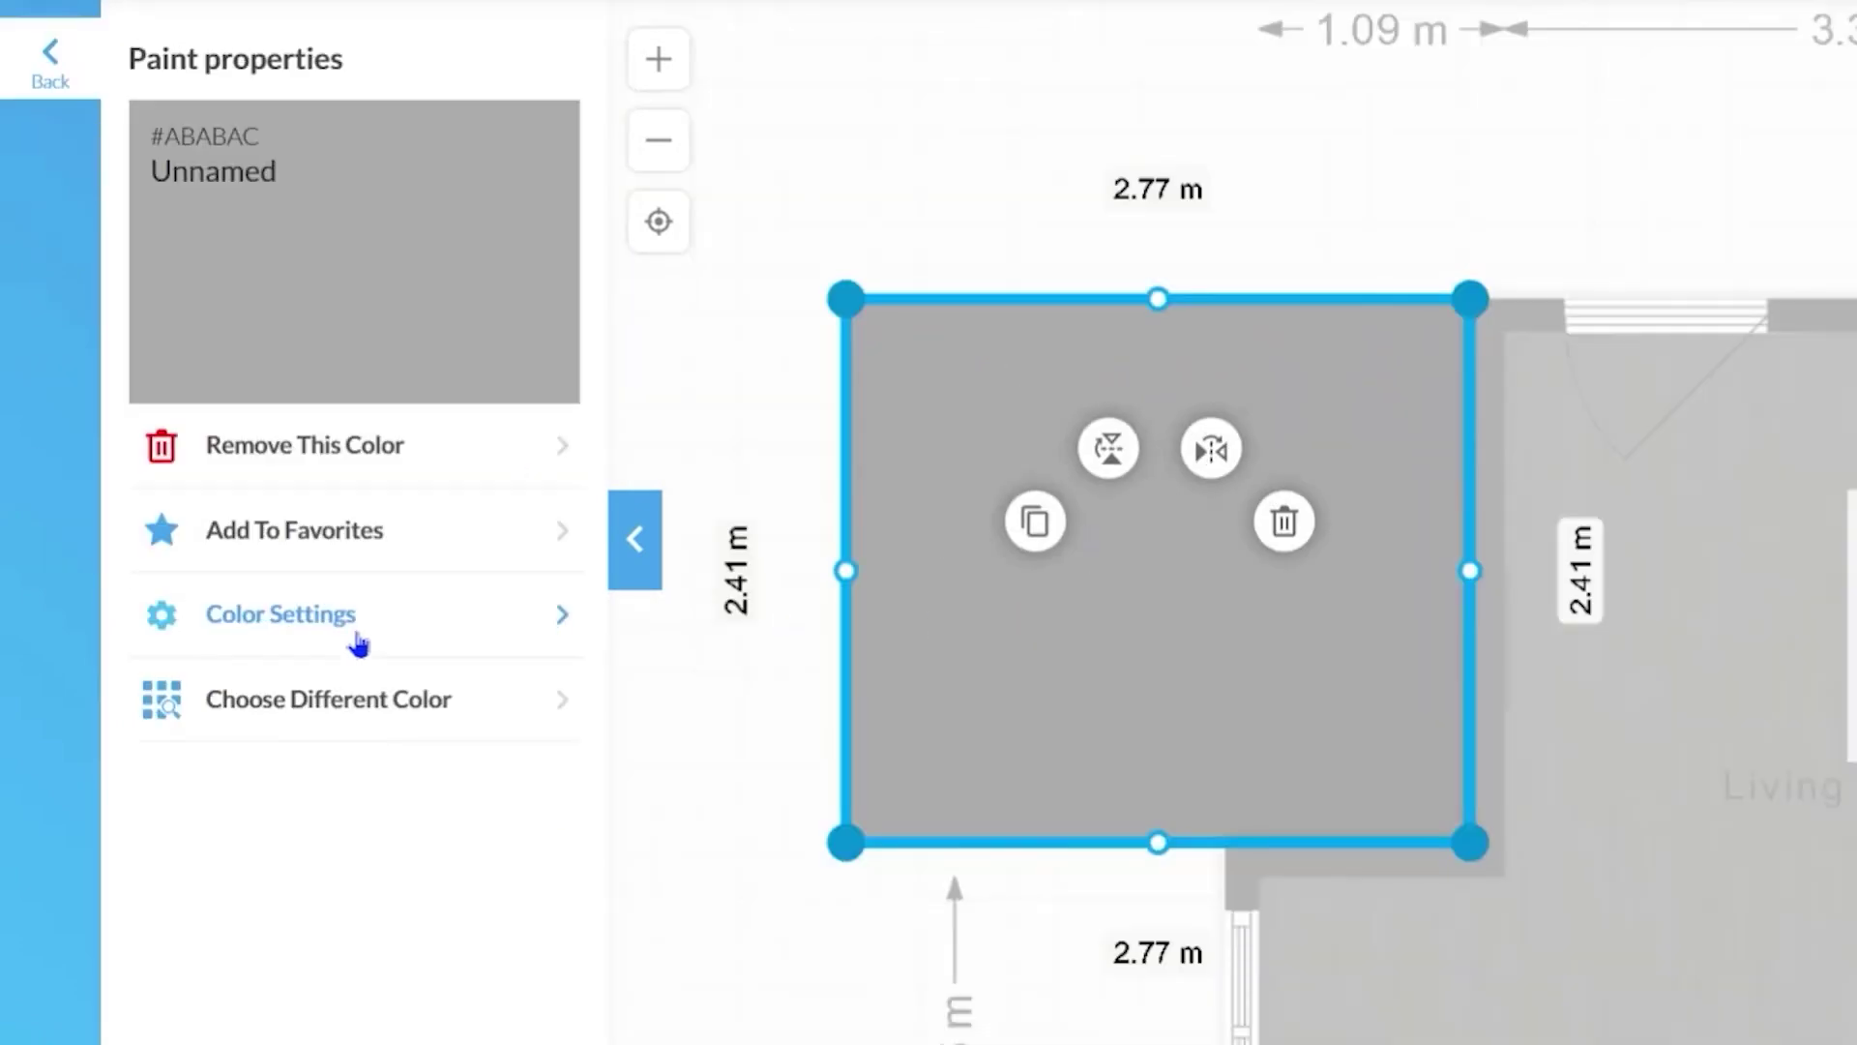
left_click(395, 718)
left_click(499, 152)
left_click(373, 213)
type("GRASS")
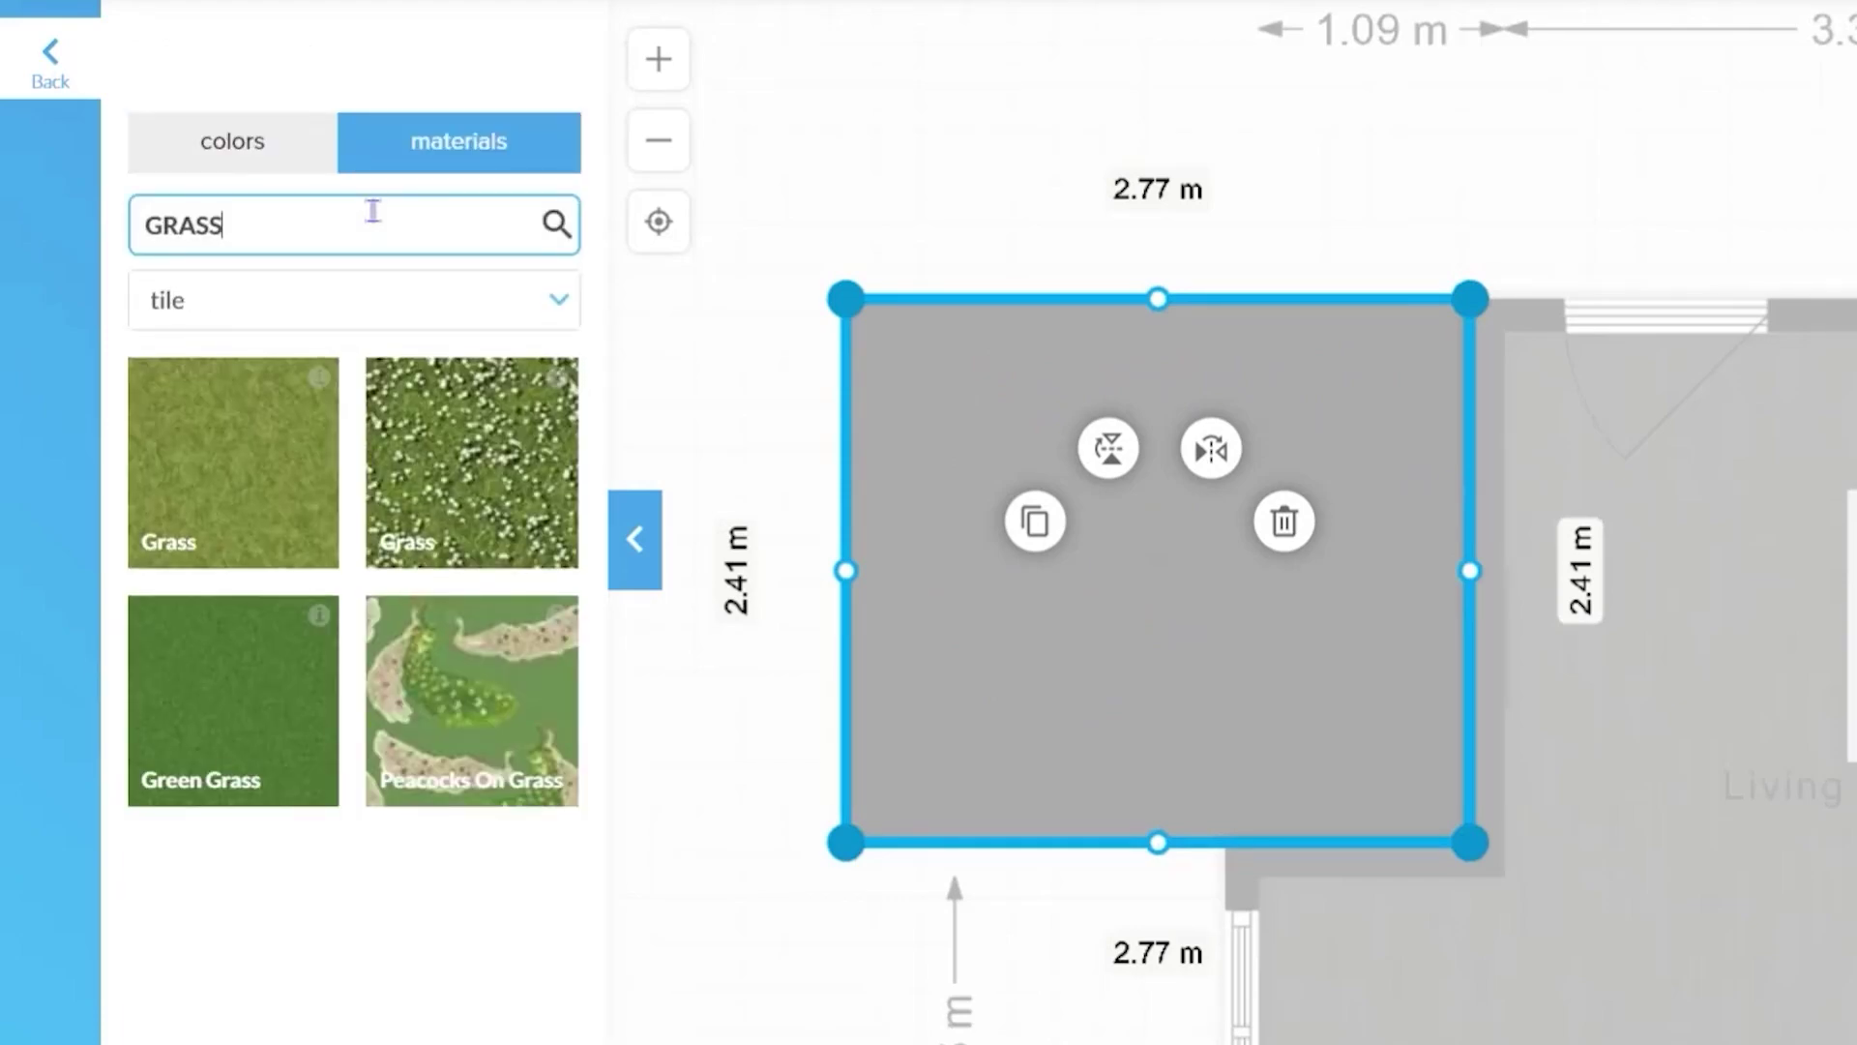
left_click(267, 507)
left_click(867, 168)
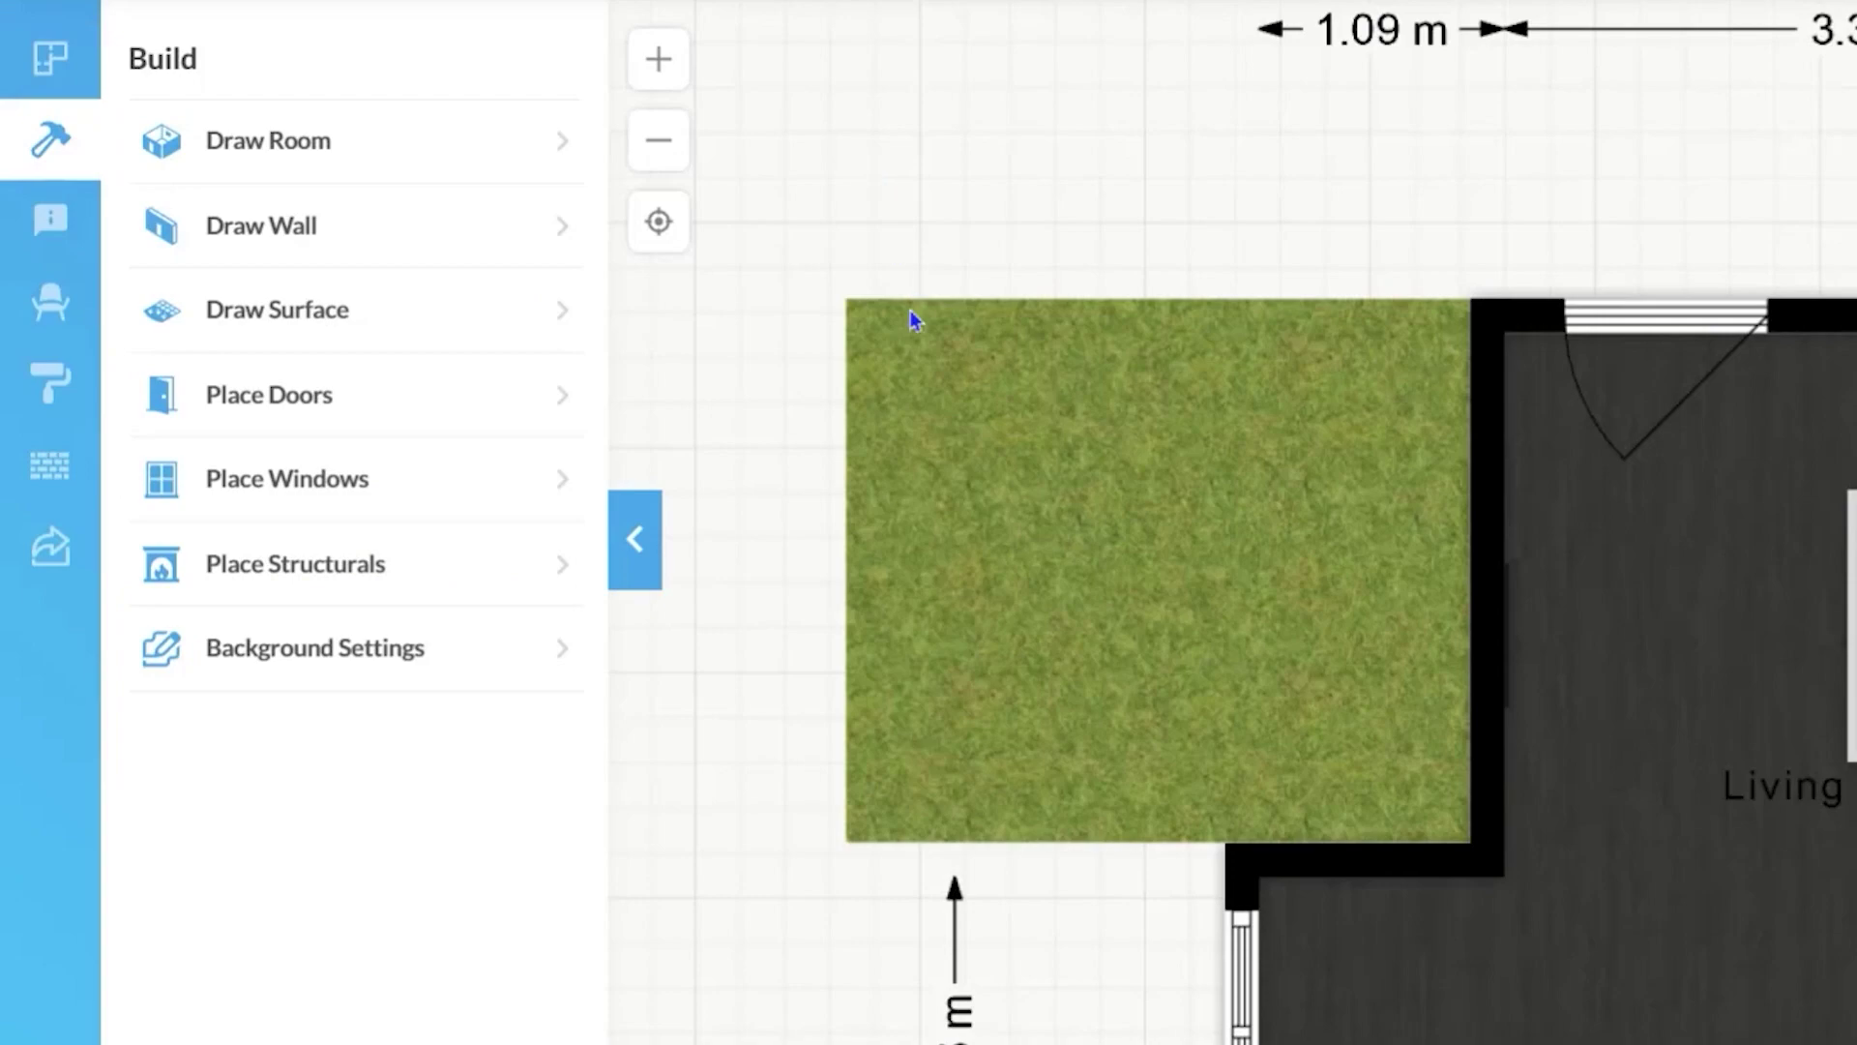
Examine the furnished plan and the grass area in the 3D view, check the 3D image export options, and return to 2D
scroll(916, 315, "down", 2)
left_click_drag(850, 767, 983, 774)
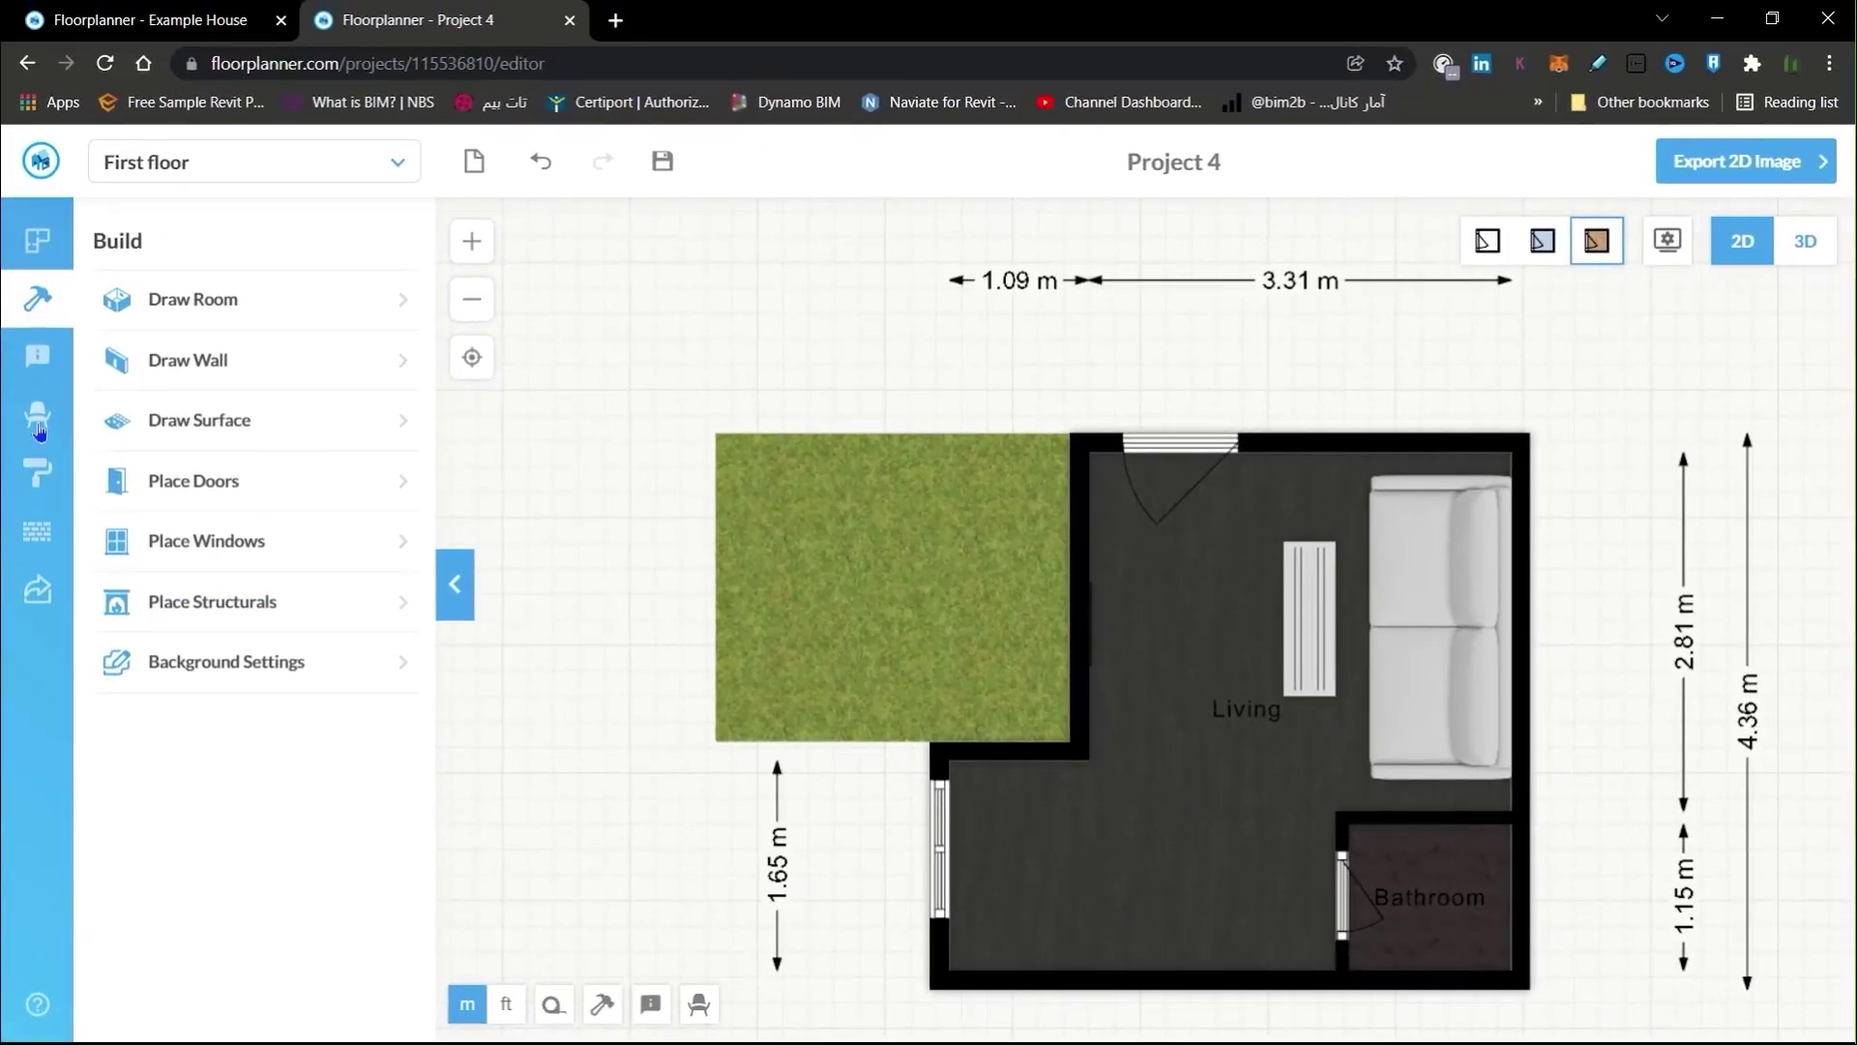
left_click(39, 425)
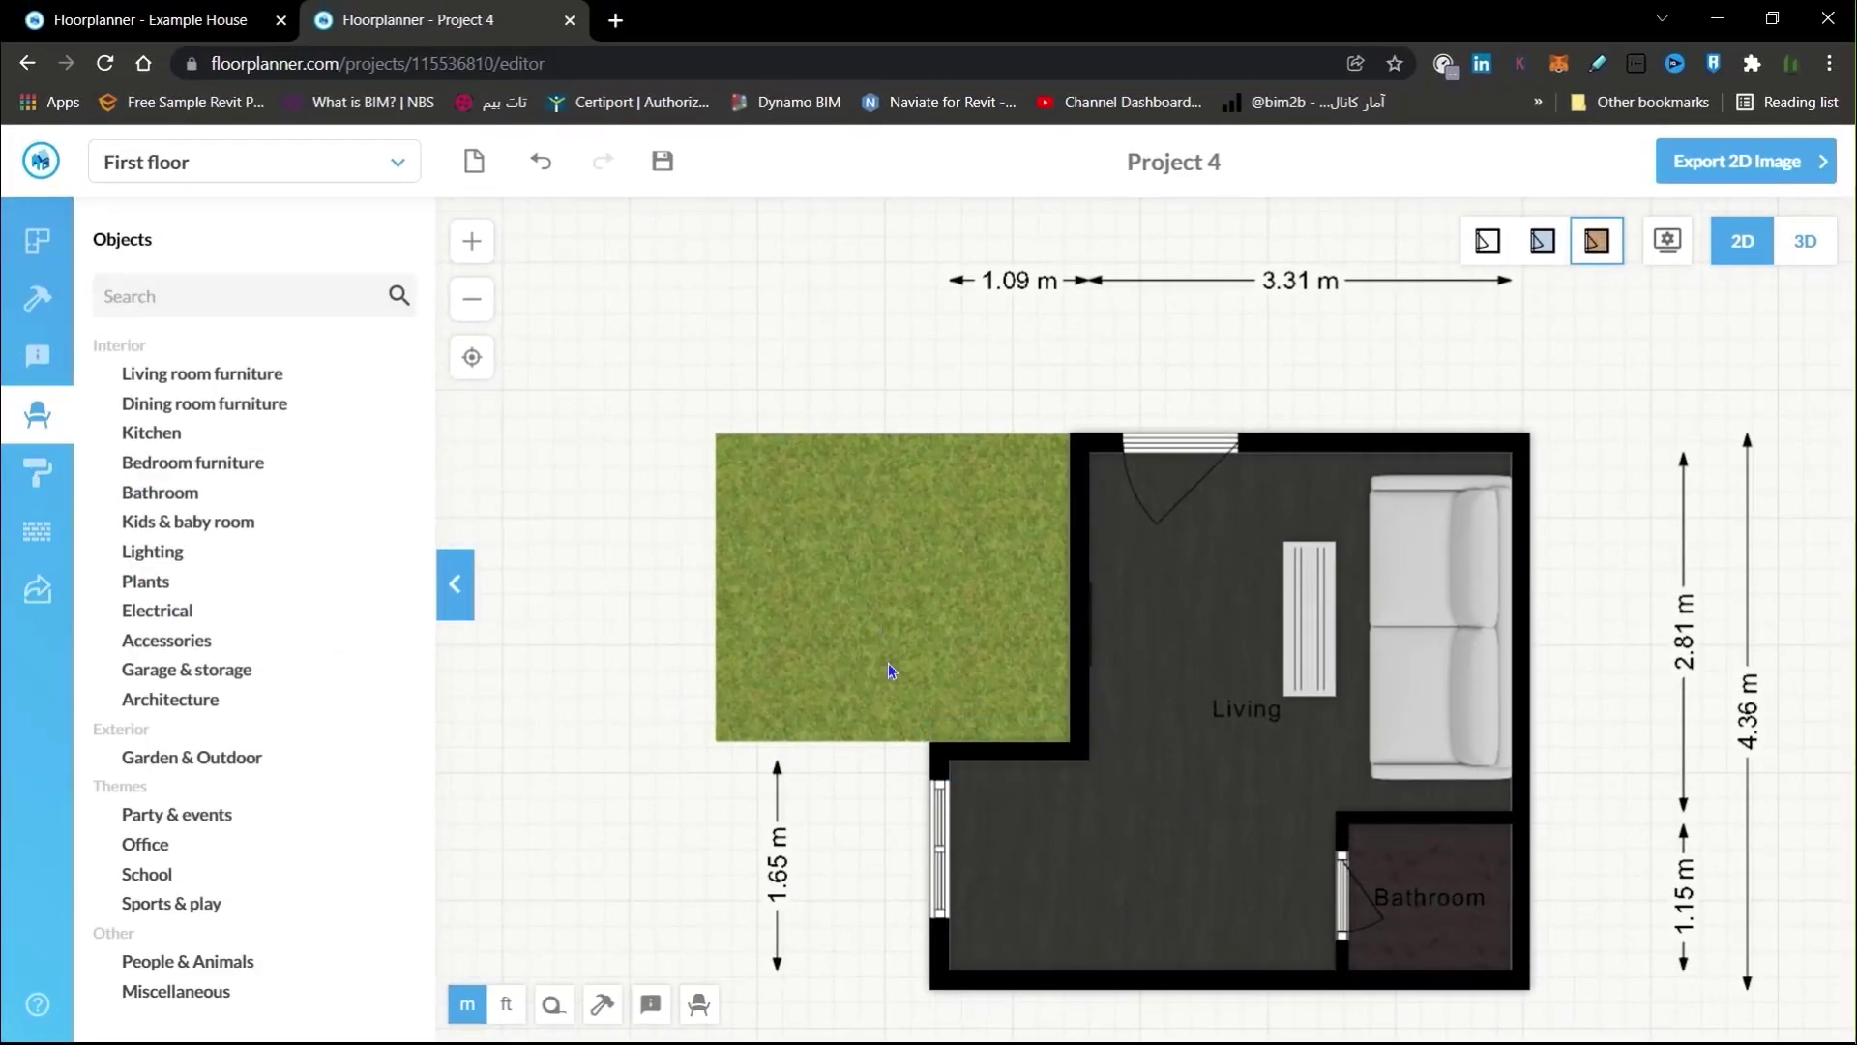
left_click_drag(898, 885, 755, 754)
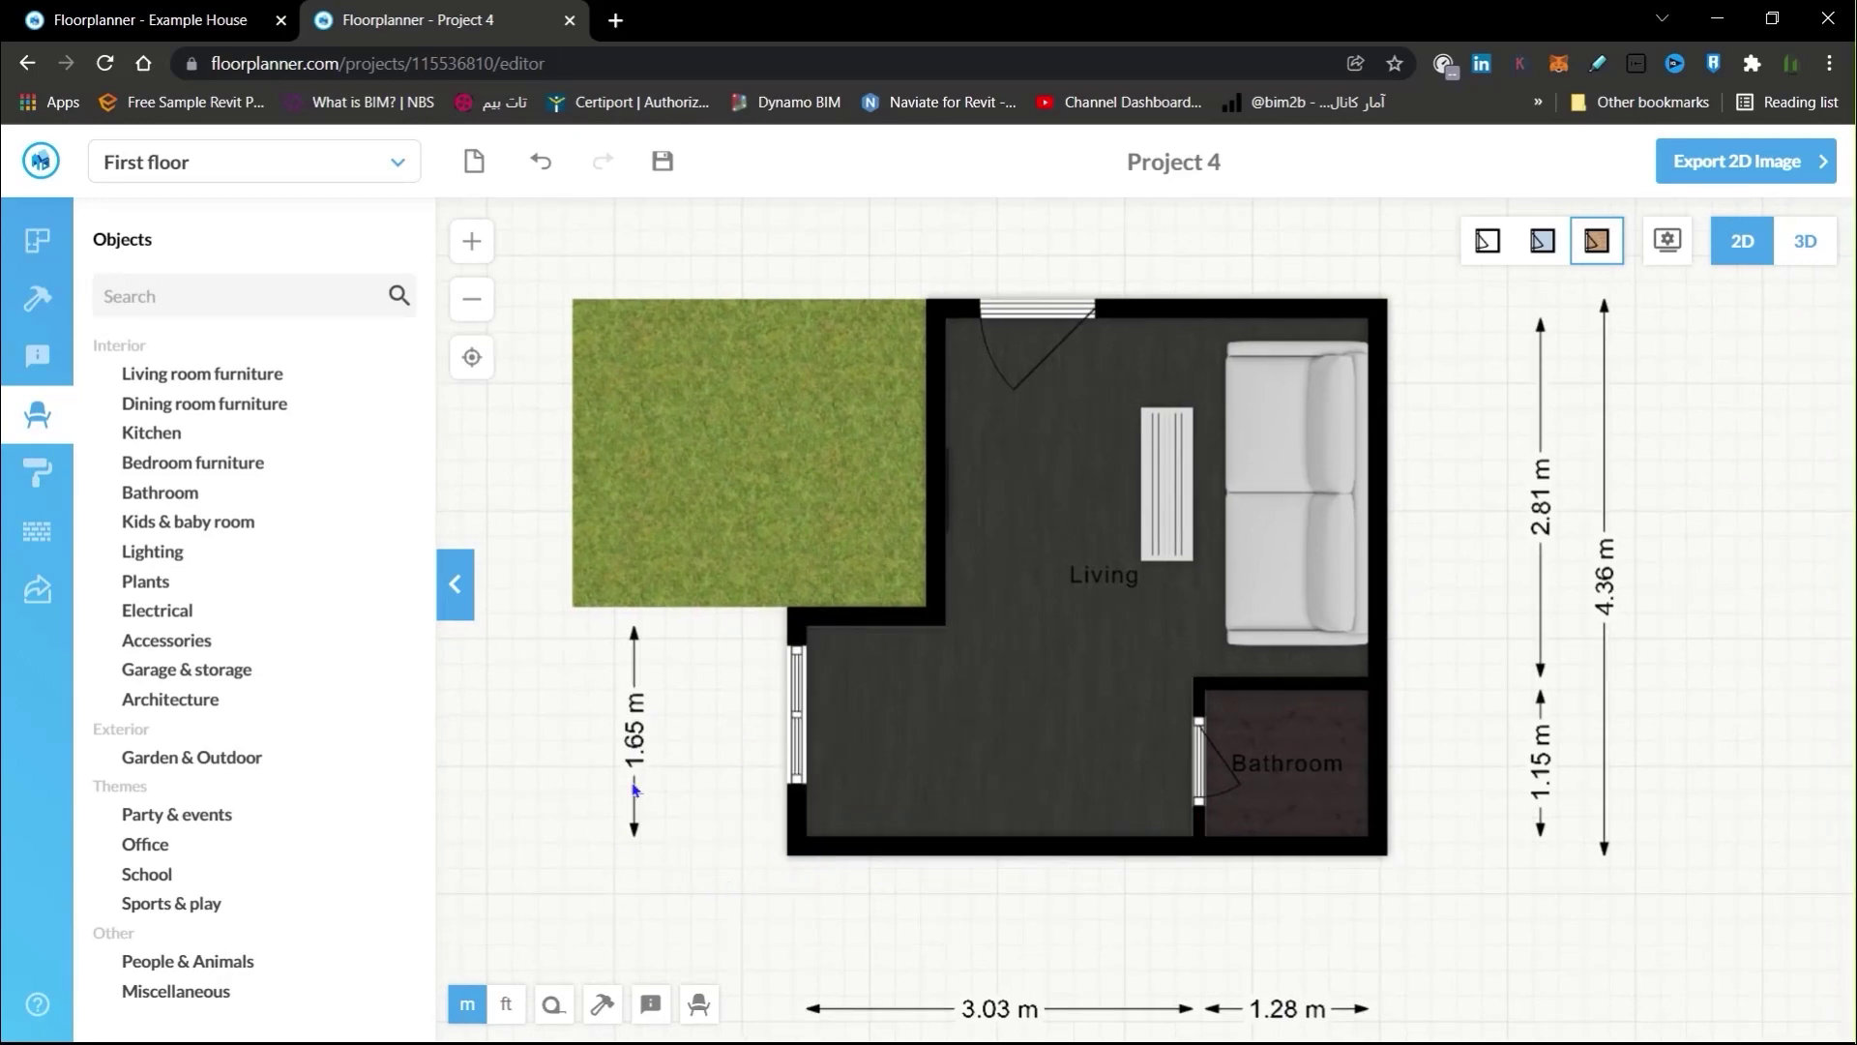
scroll(1670, 640, "down", 2)
left_click_drag(1640, 636, 1492, 702)
left_click(1801, 244)
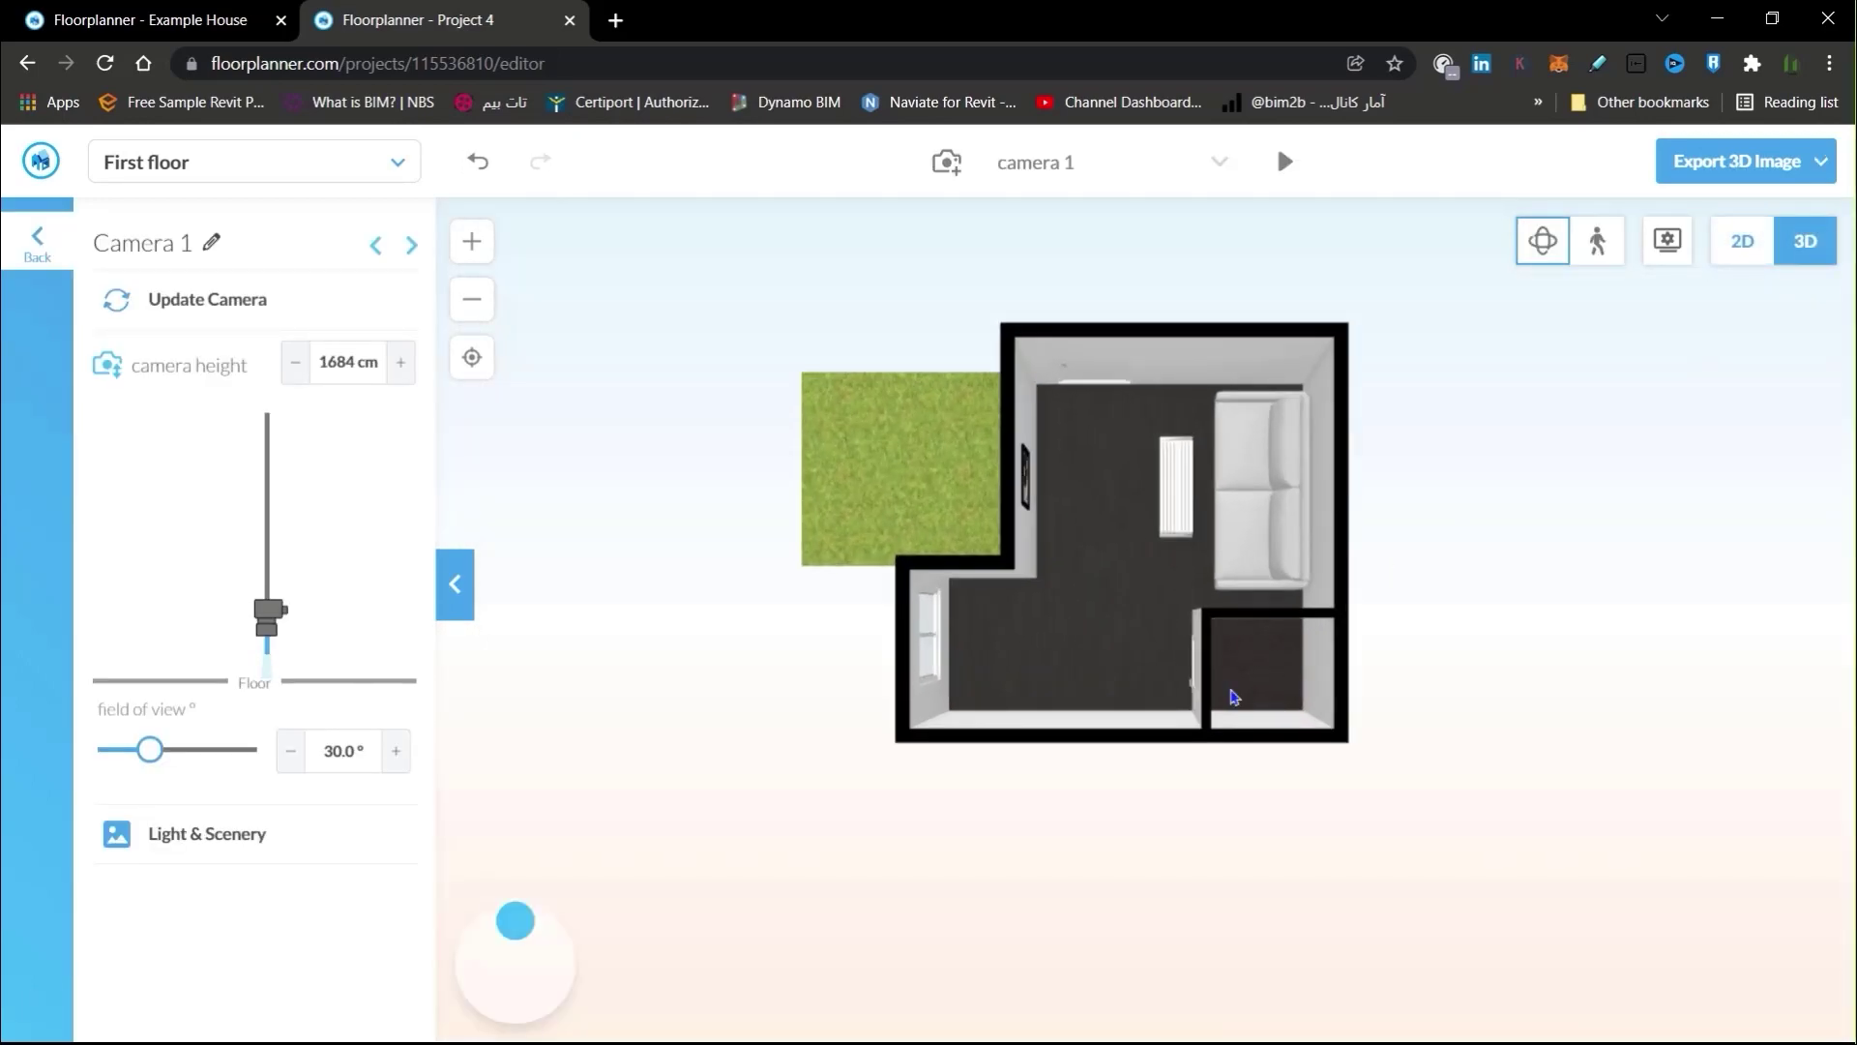
scroll(1161, 531, "up", 3)
left_click_drag(1116, 597, 1226, 624)
left_click(1753, 182)
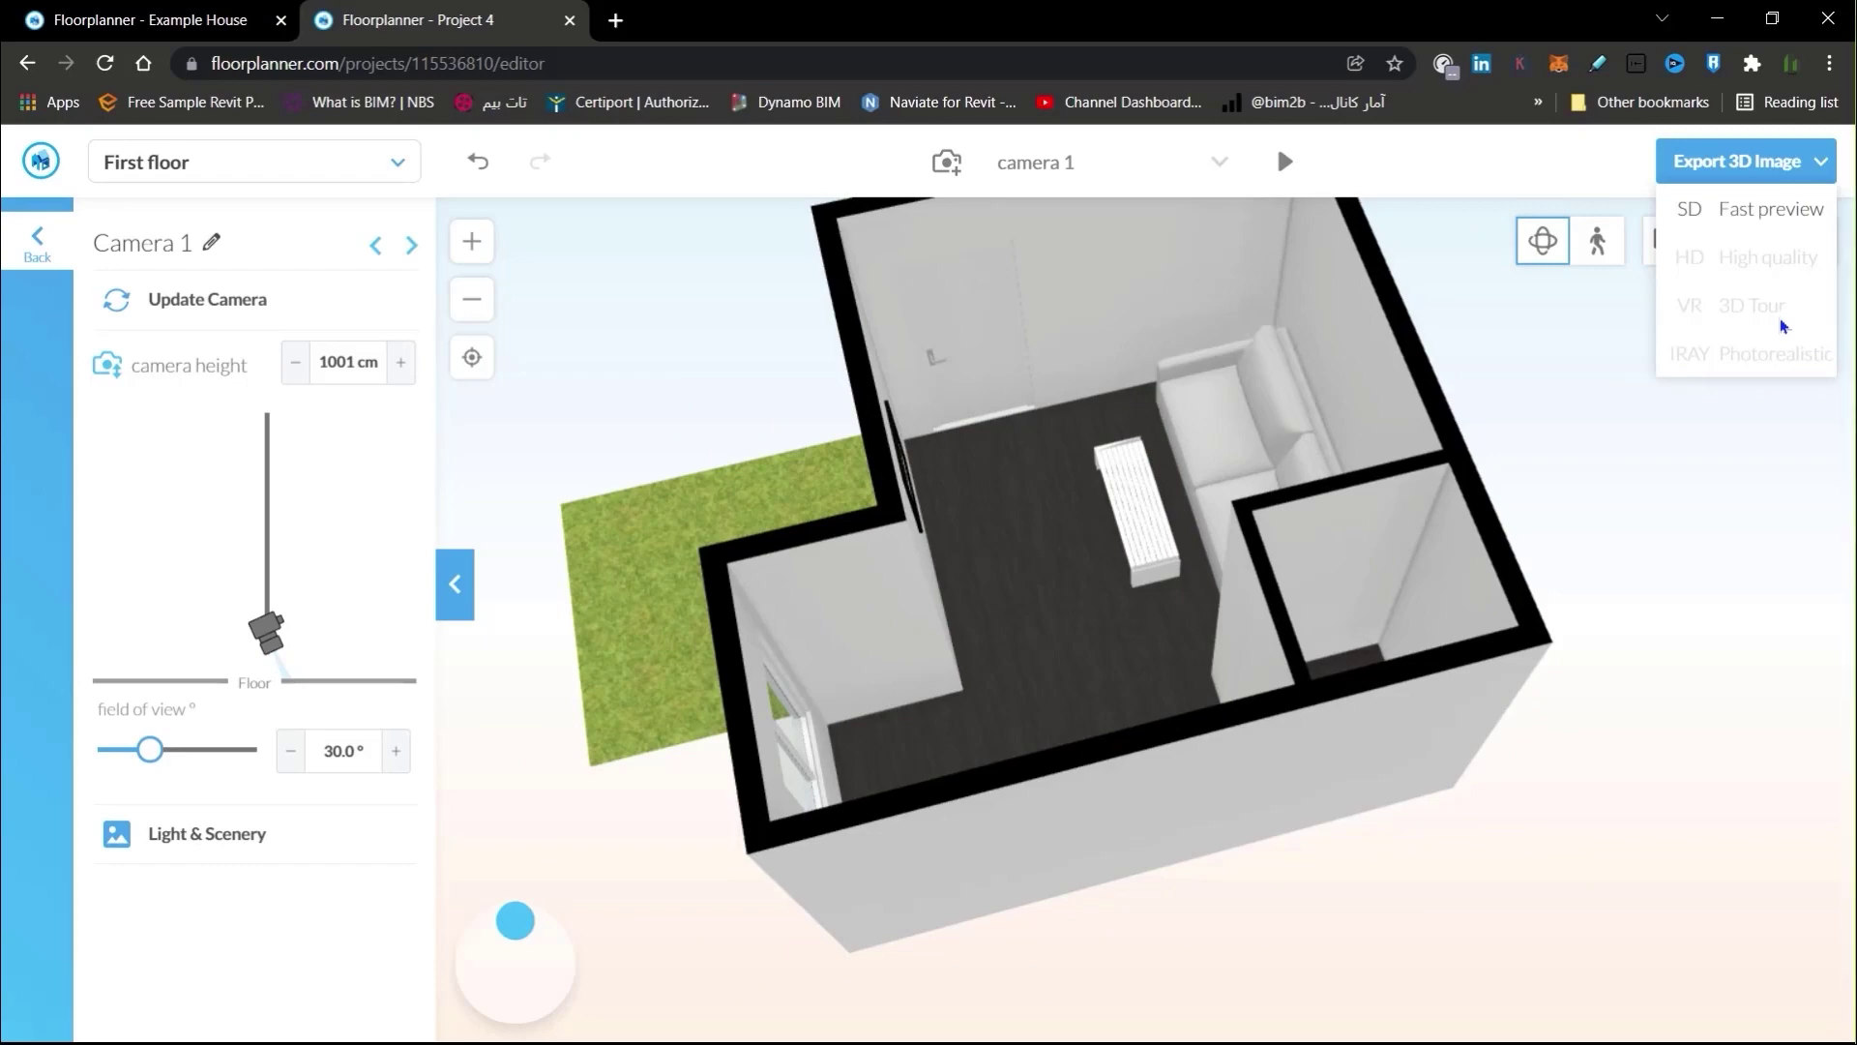
left_click(1742, 240)
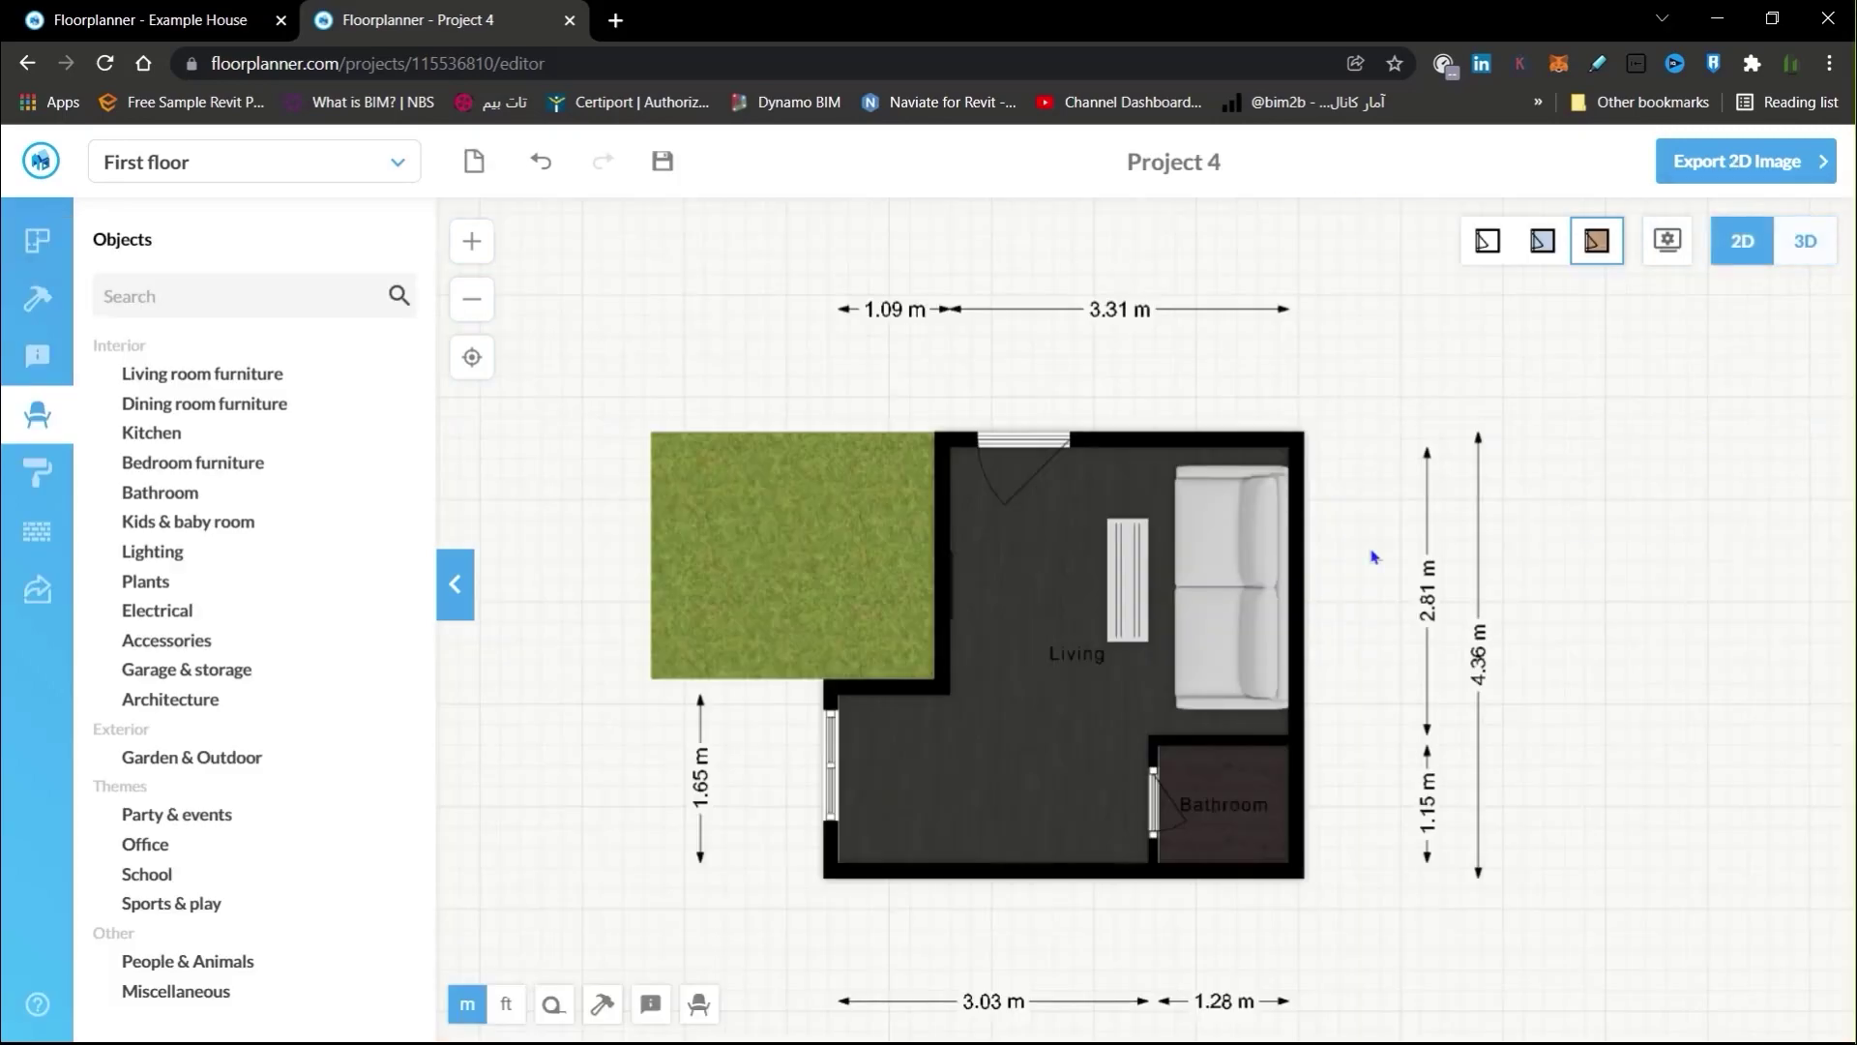
Export the current design as a 2D landscape PNG image with a 16:9 ratio and a scale bar
scroll(1467, 524, "up", 2)
left_click_drag(1450, 715, 1462, 666)
scroll(1552, 629, "down", 3)
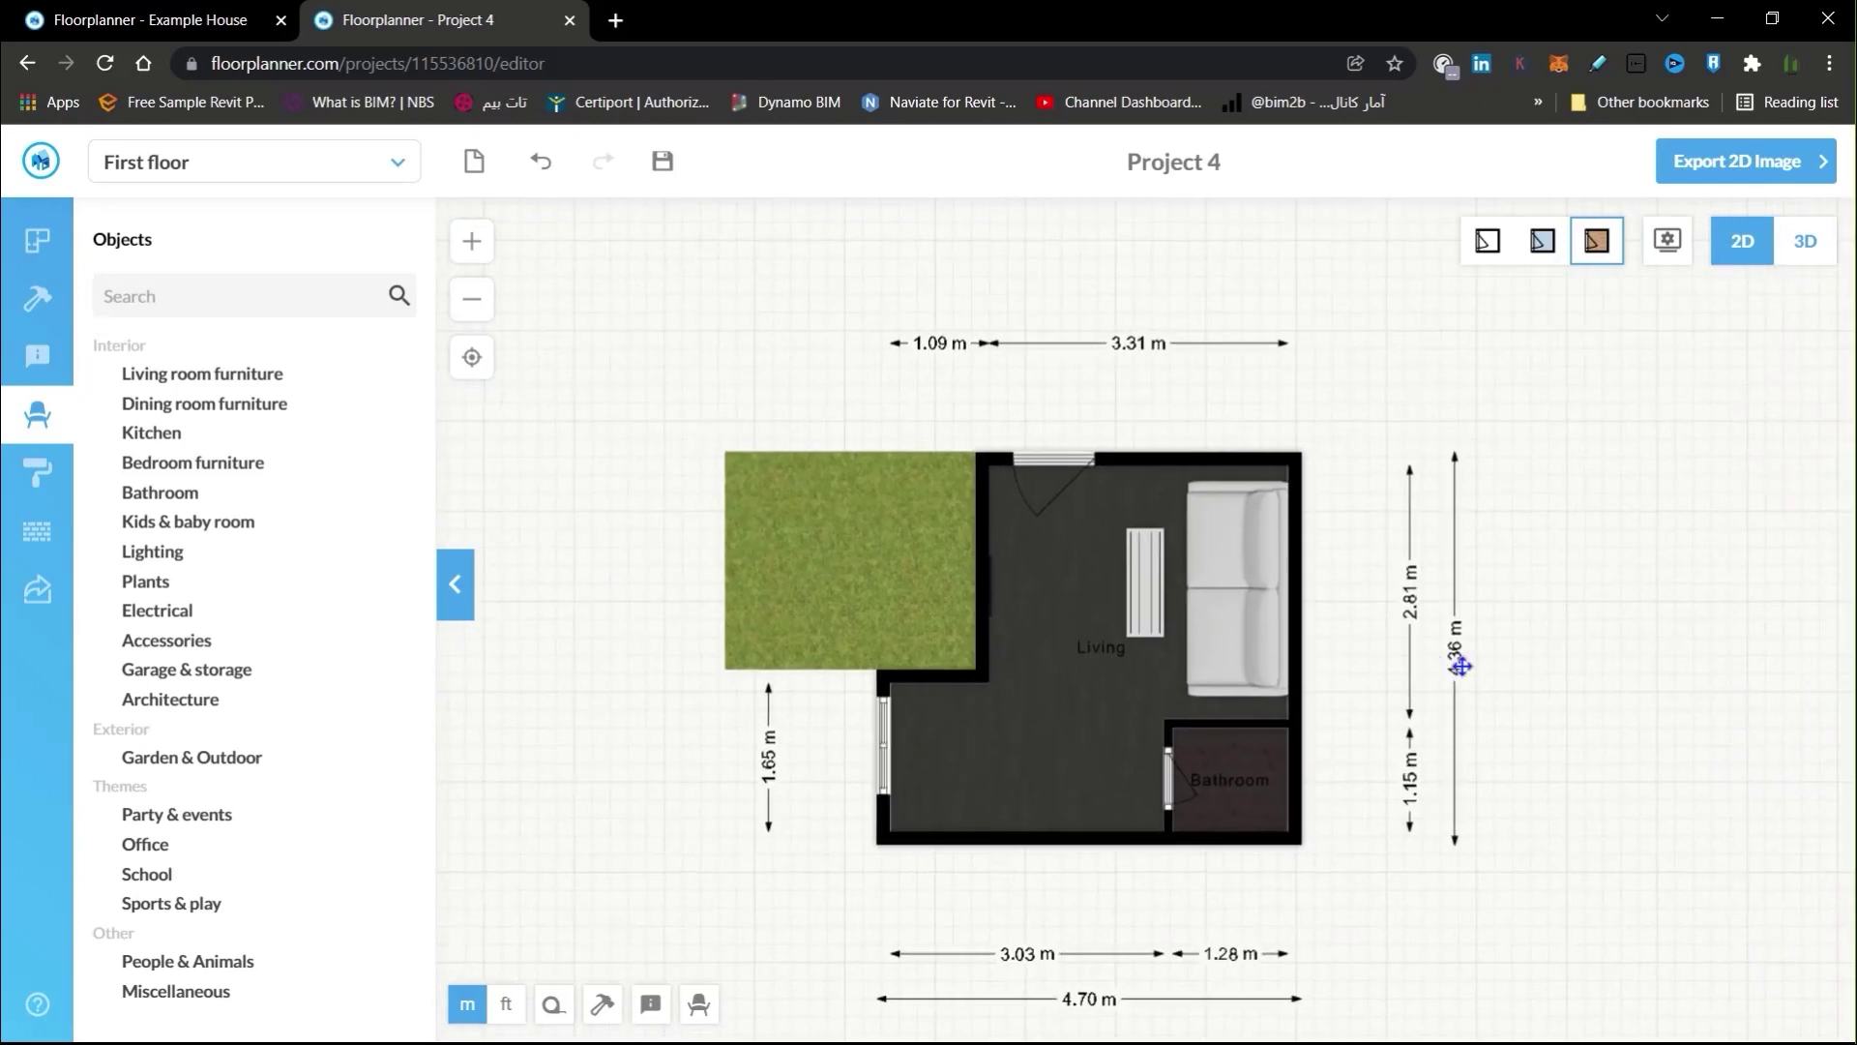
left_click(1726, 165)
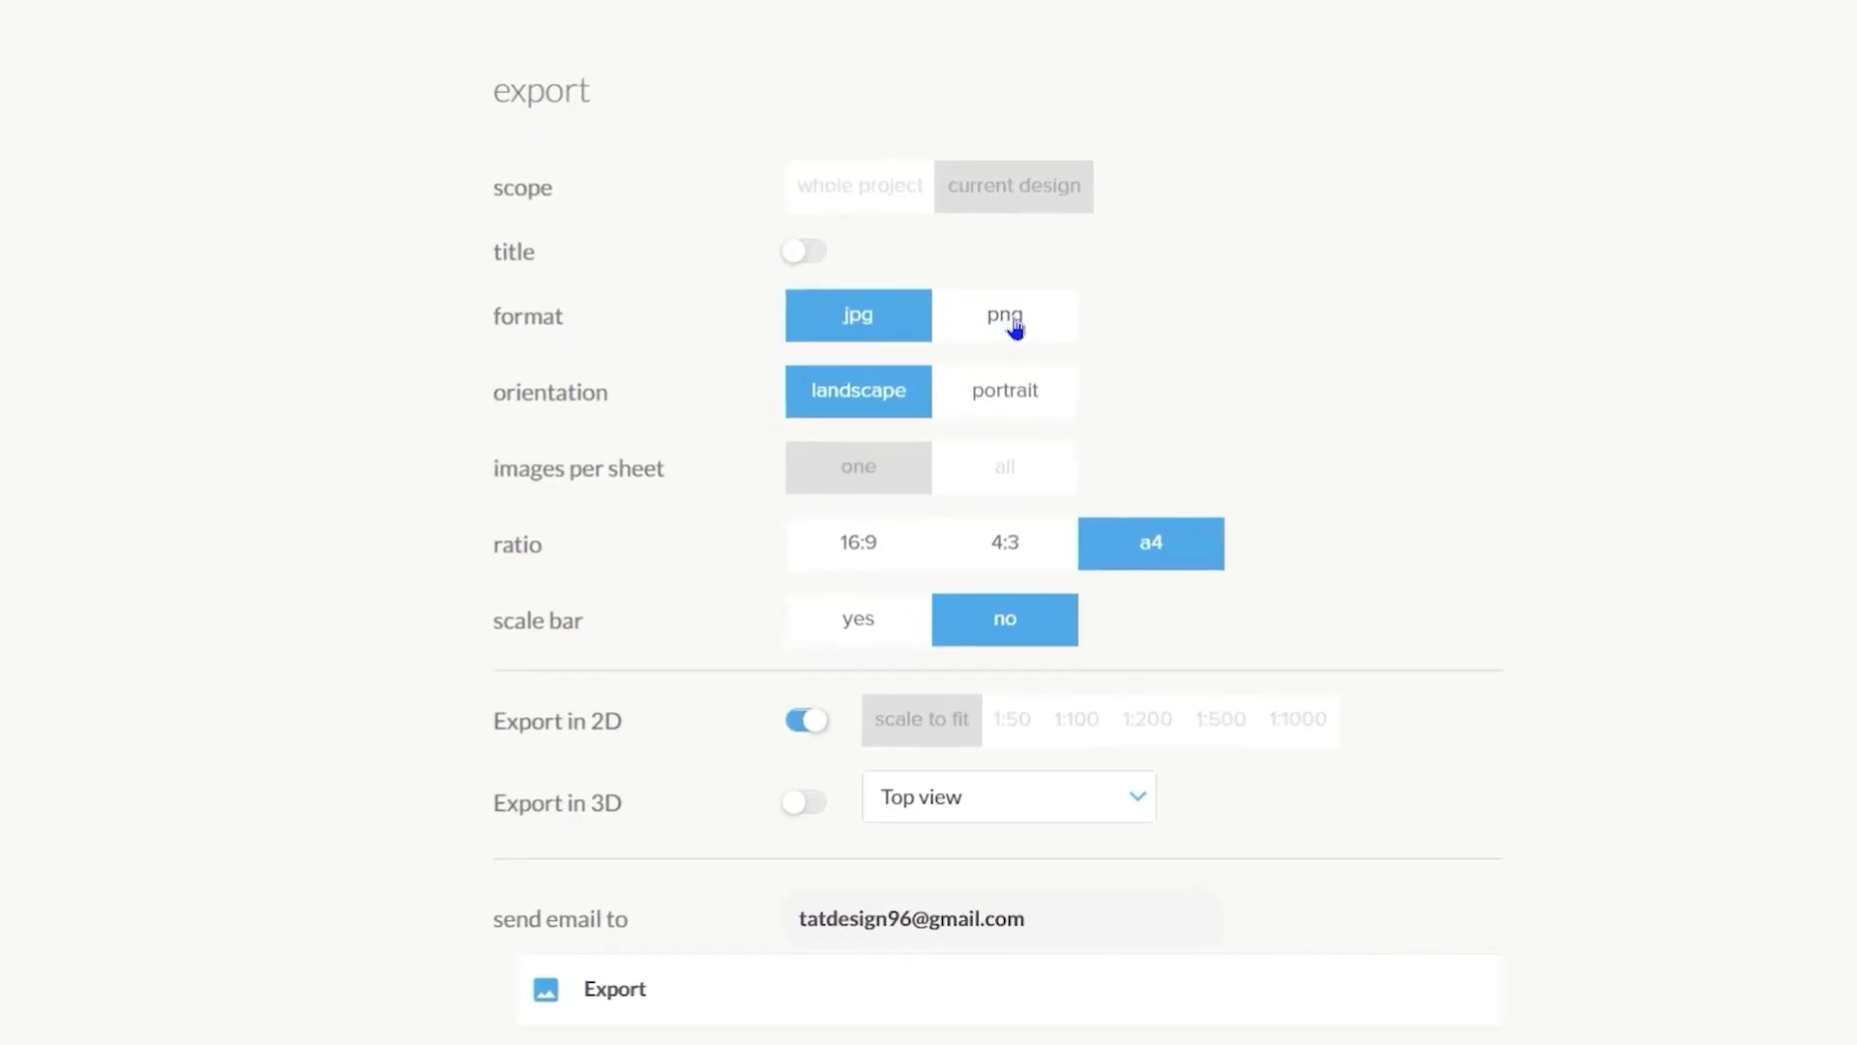
left_click(1011, 321)
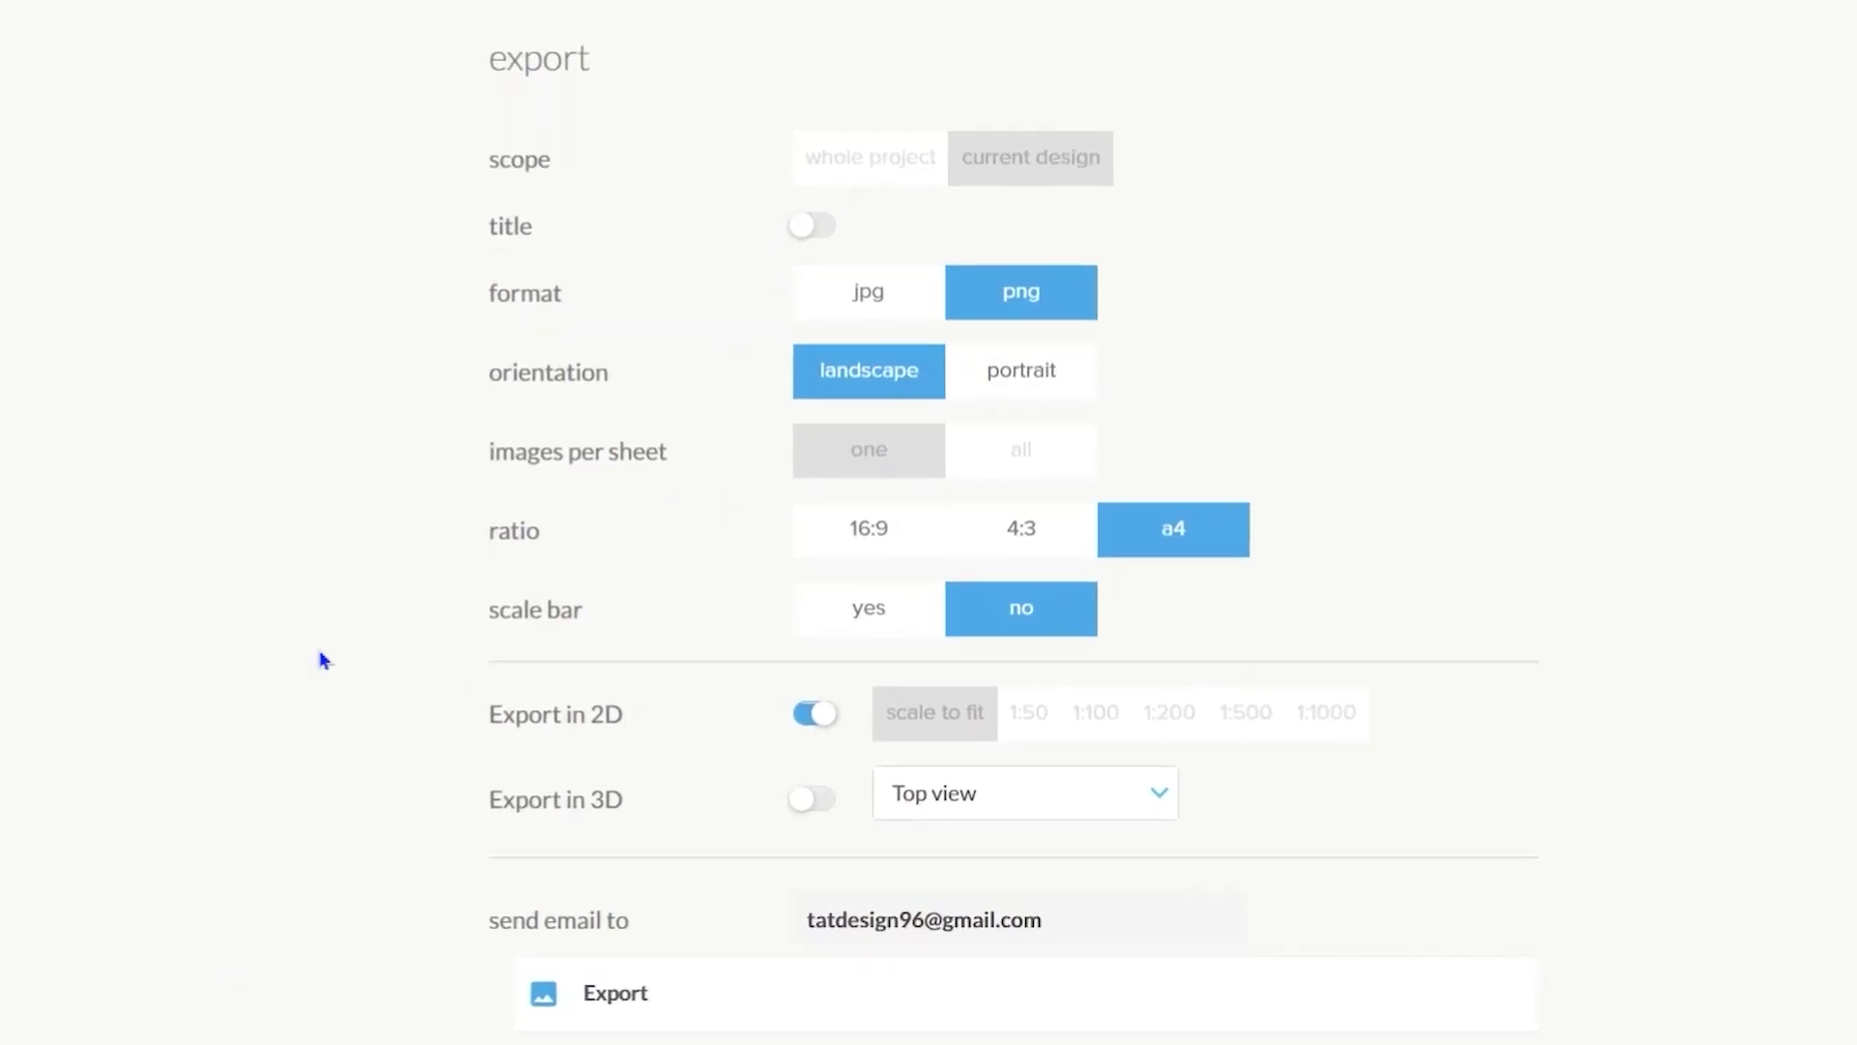
left_click(903, 551)
left_click(845, 629)
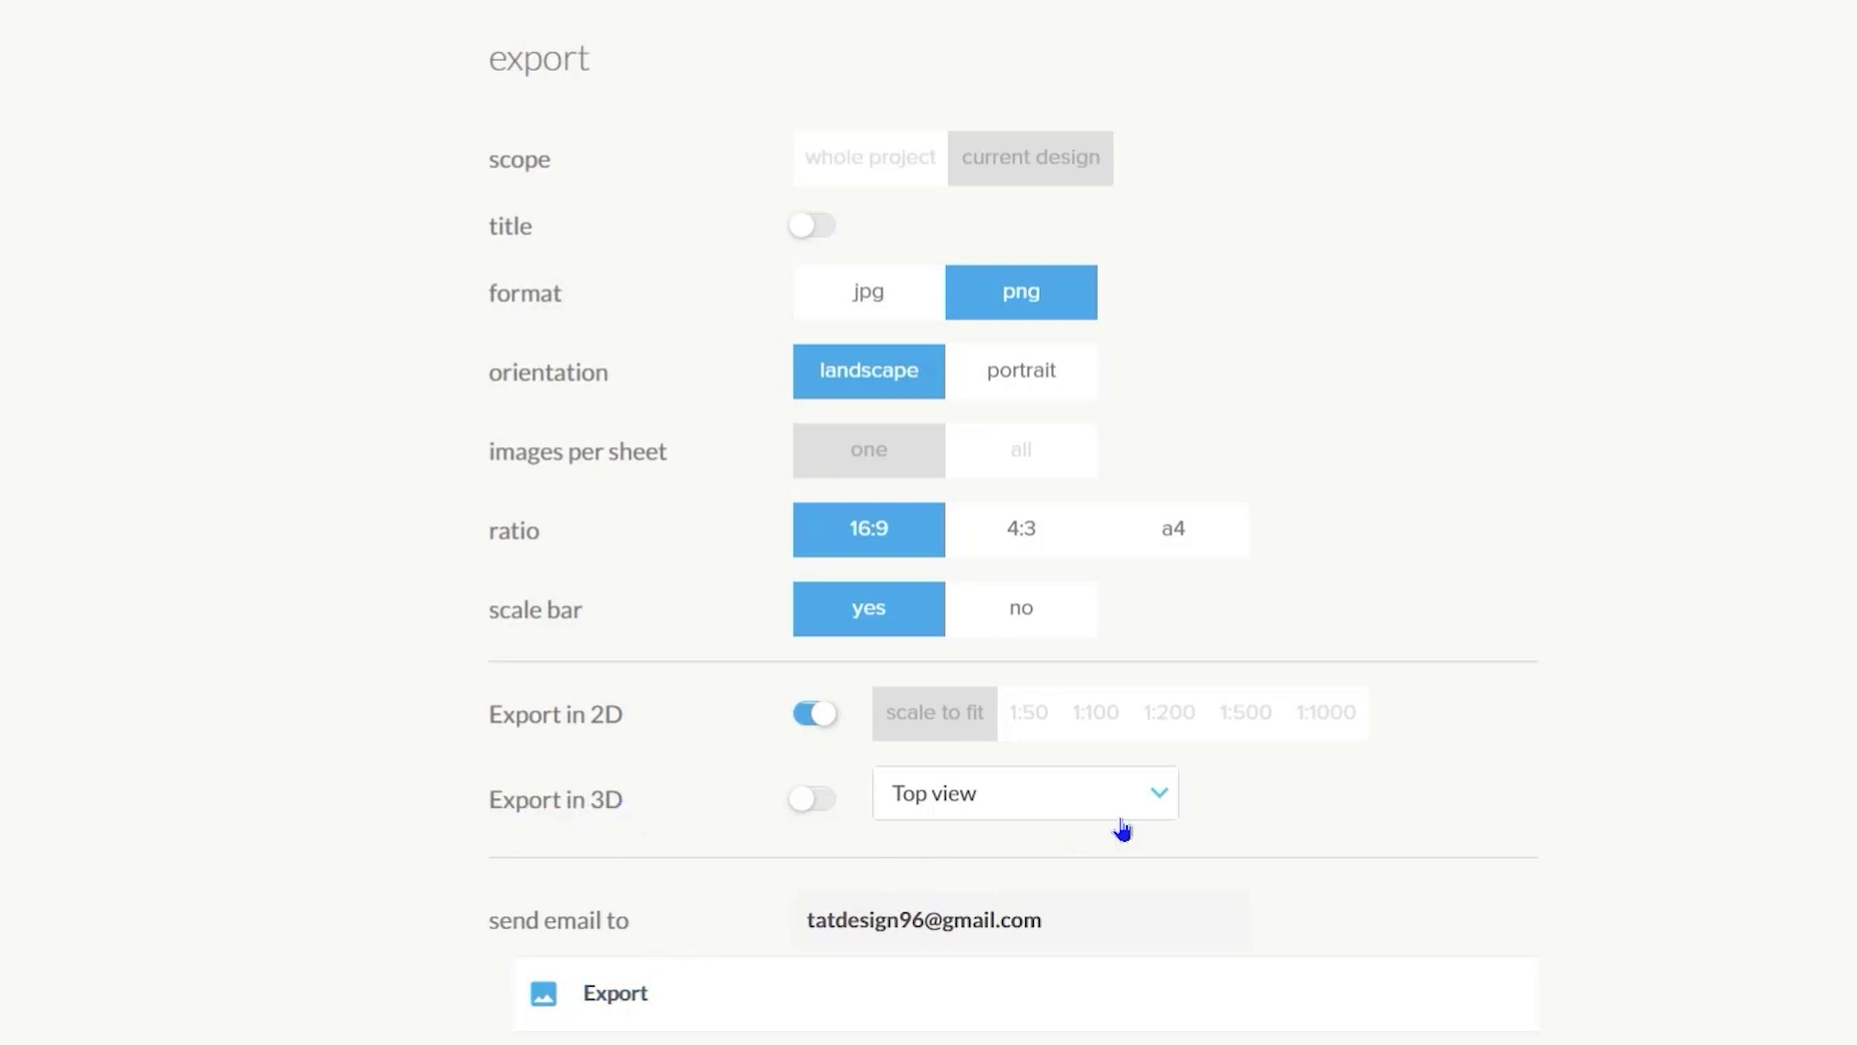
left_click(680, 966)
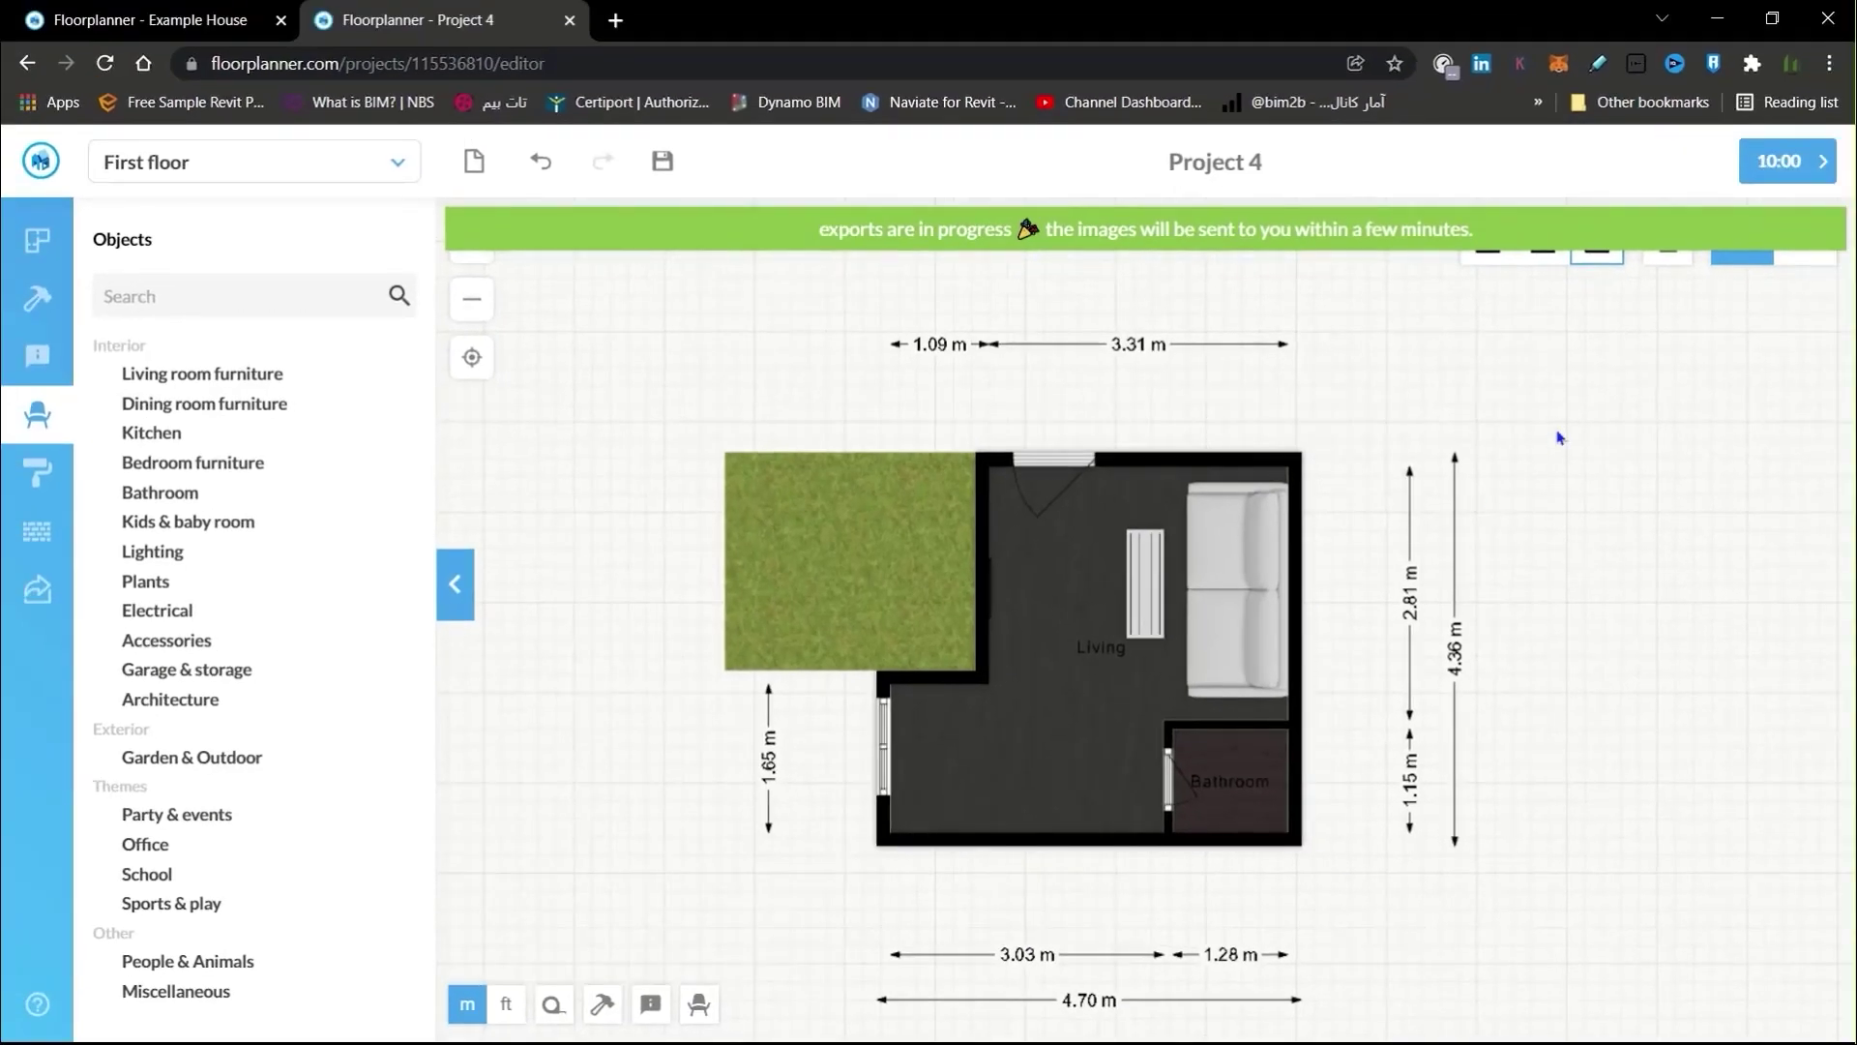